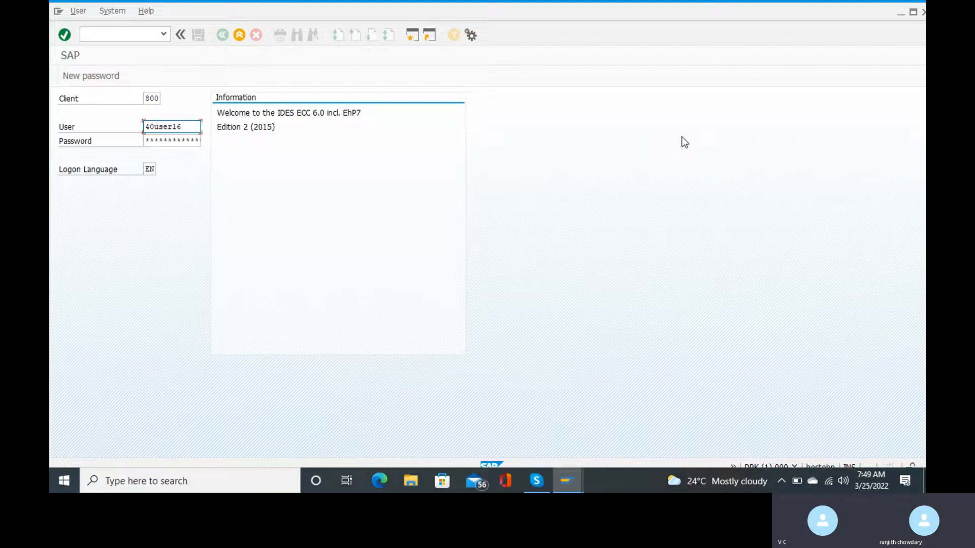
Log on to client 800, continue past the existing-session notice, and enter transaction spro.
{"action": "key", "text": "Return"}
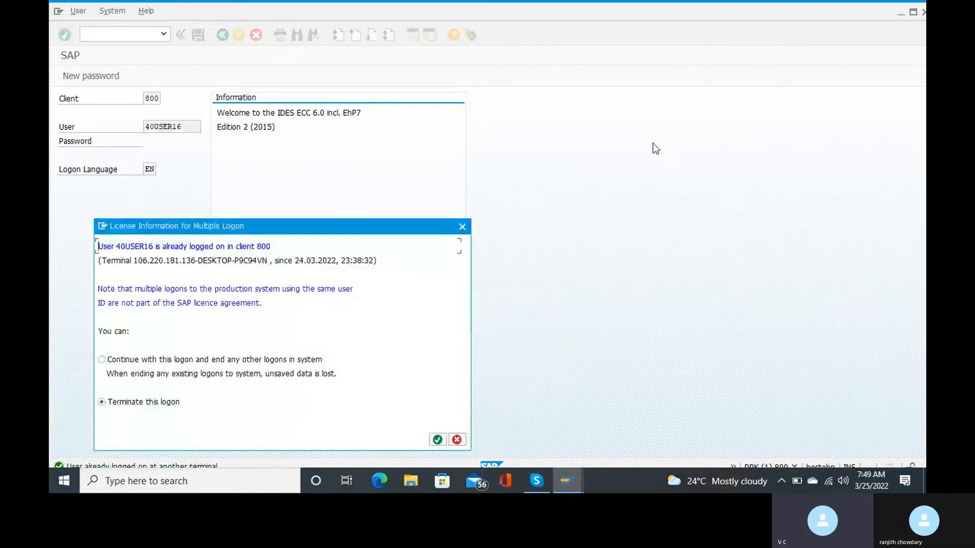
{"action": "left_click", "coordinate": [200, 361]}
{"action": "left_click", "coordinate": [437, 439]}
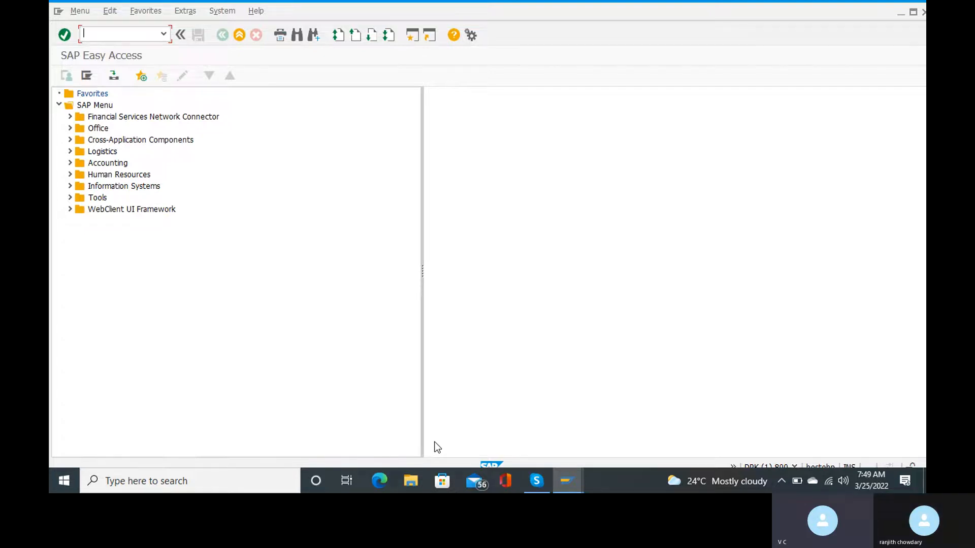
{"action": "type", "text": "spro"}
Open the SAP Reference IMG, then bring up the Skype withholding tax configuration slide.
{"action": "key", "text": "Return"}
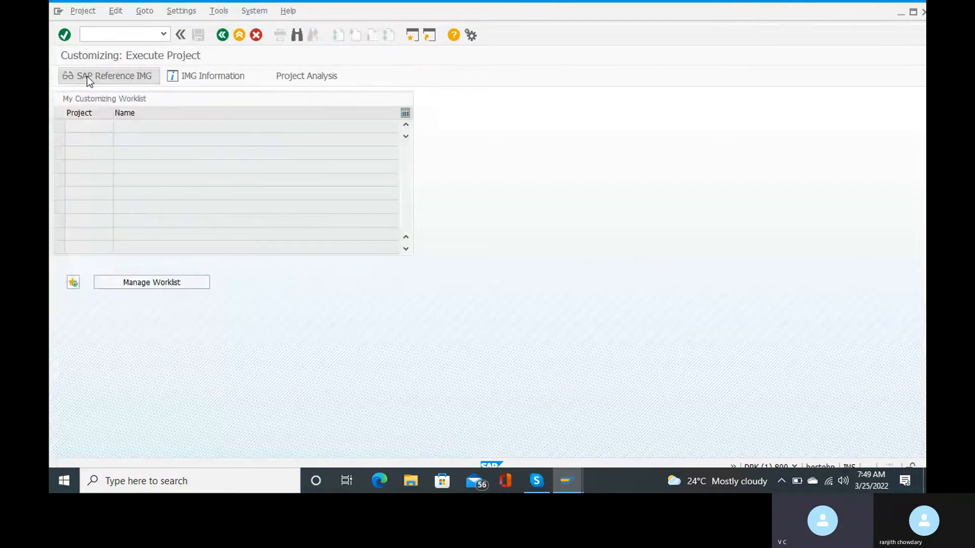
{"action": "left_click", "coordinate": [87, 75]}
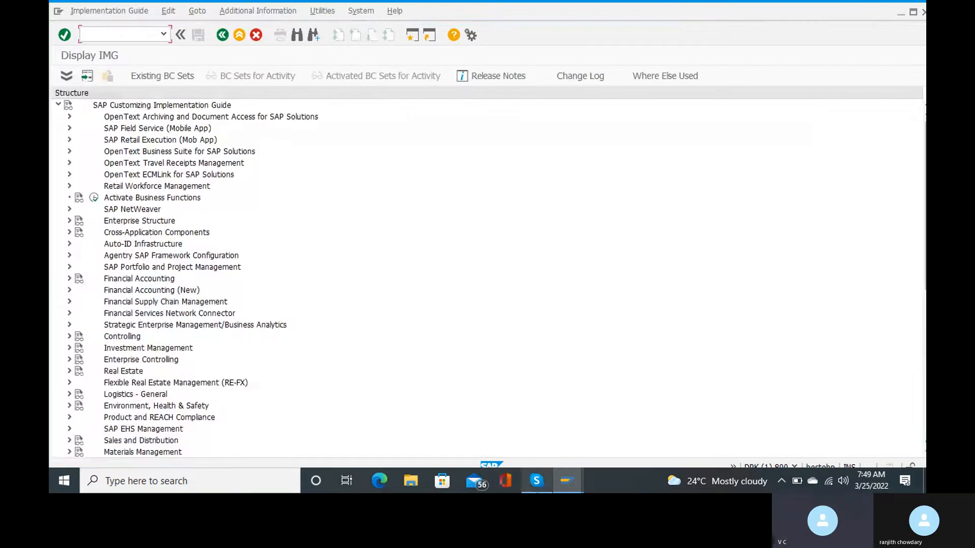
{"action": "mouse_move", "coordinate": [537, 481]}
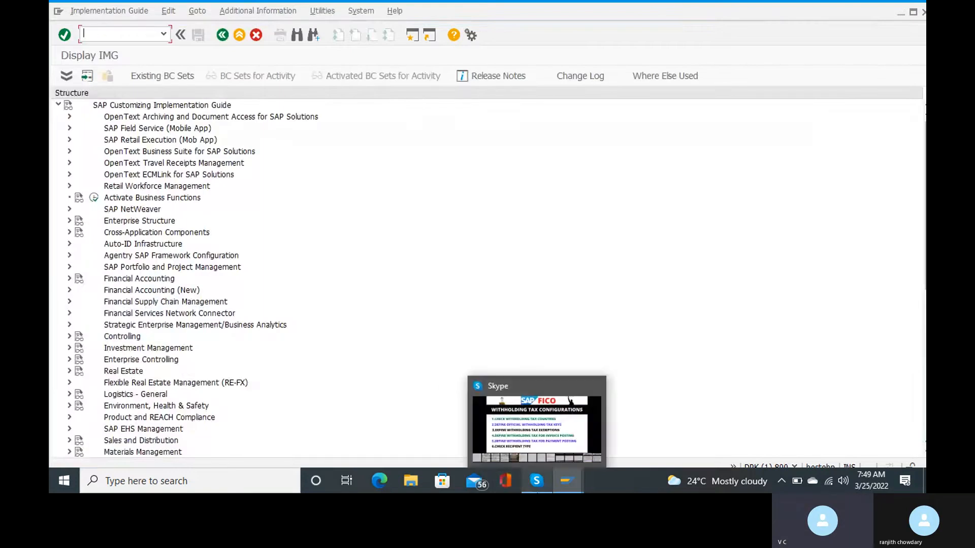
{"action": "left_click", "coordinate": [510, 403]}
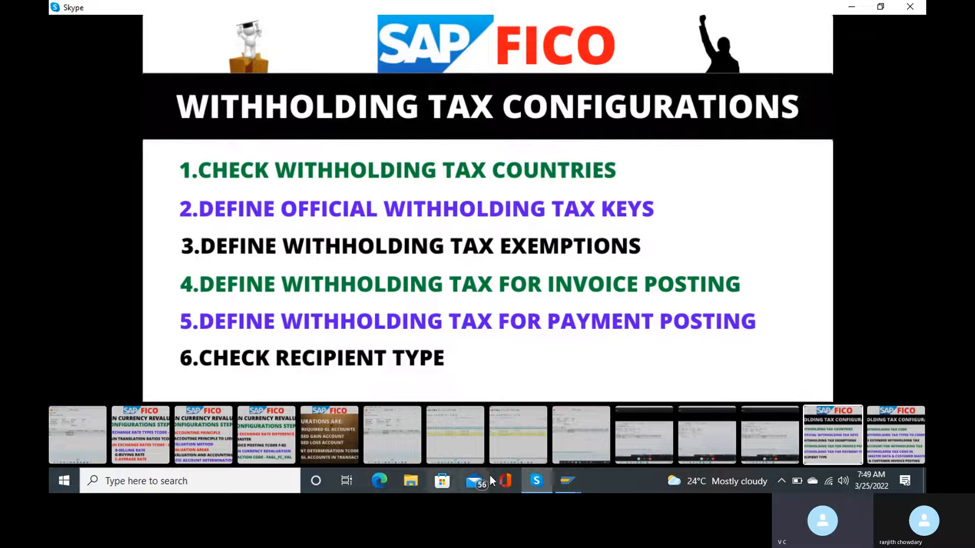
Switch from the Skype slide back to the SAP Display IMG window.
{"action": "mouse_move", "coordinate": [574, 479]}
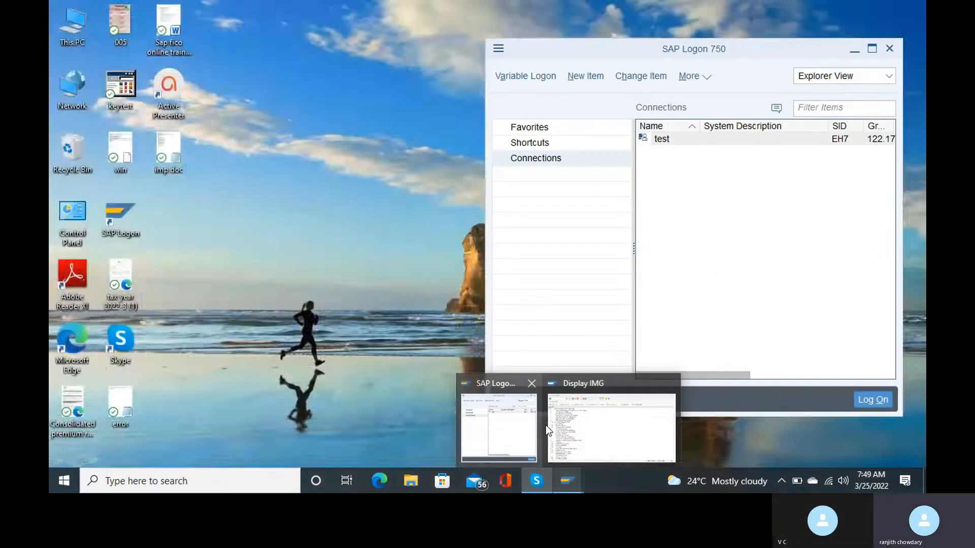
{"action": "left_click", "coordinate": [545, 426]}
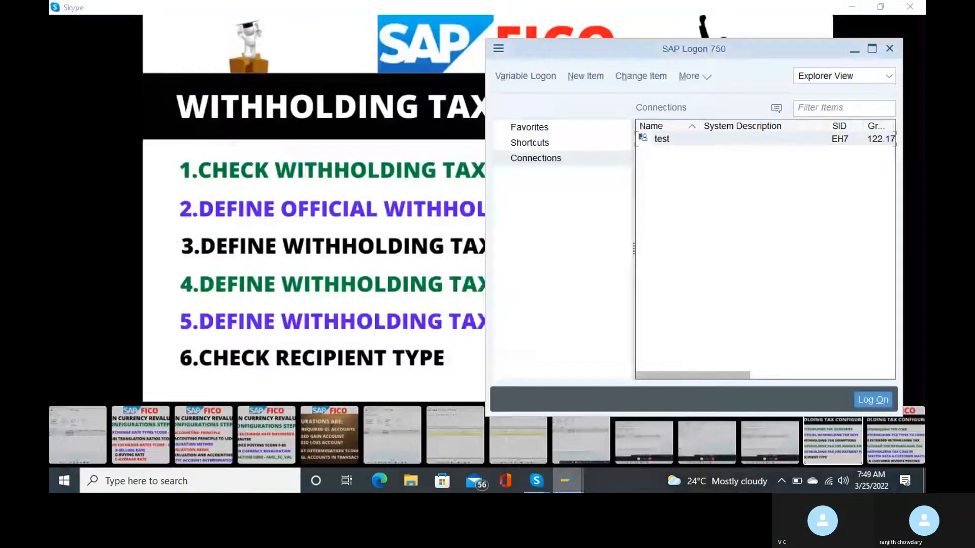
{"action": "mouse_move", "coordinate": [568, 481]}
{"action": "left_click", "coordinate": [605, 416]}
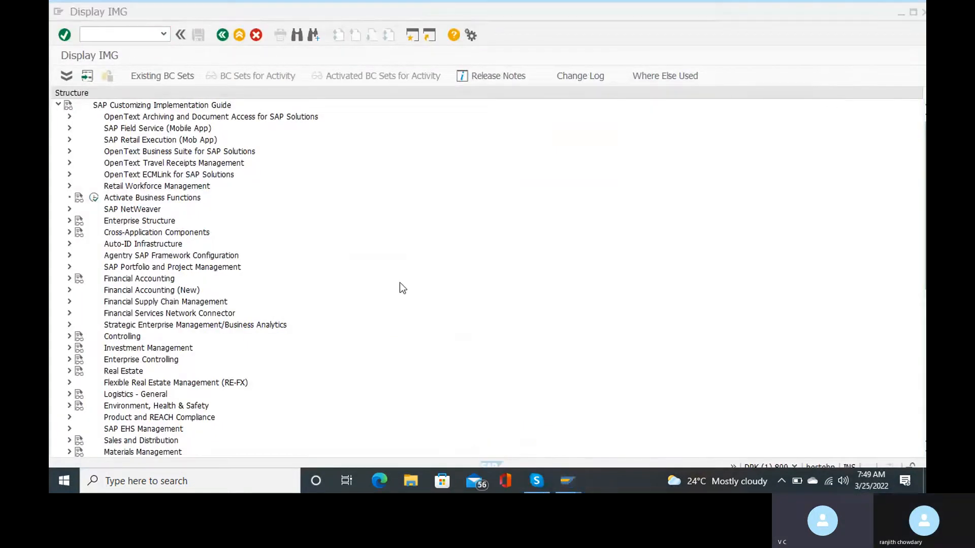
Drill down to Extended Withholding Tax > Basic Settings and run Define Withholding Tax Keys.
{"action": "left_click", "coordinate": [69, 291]}
{"action": "left_click", "coordinate": [69, 290]}
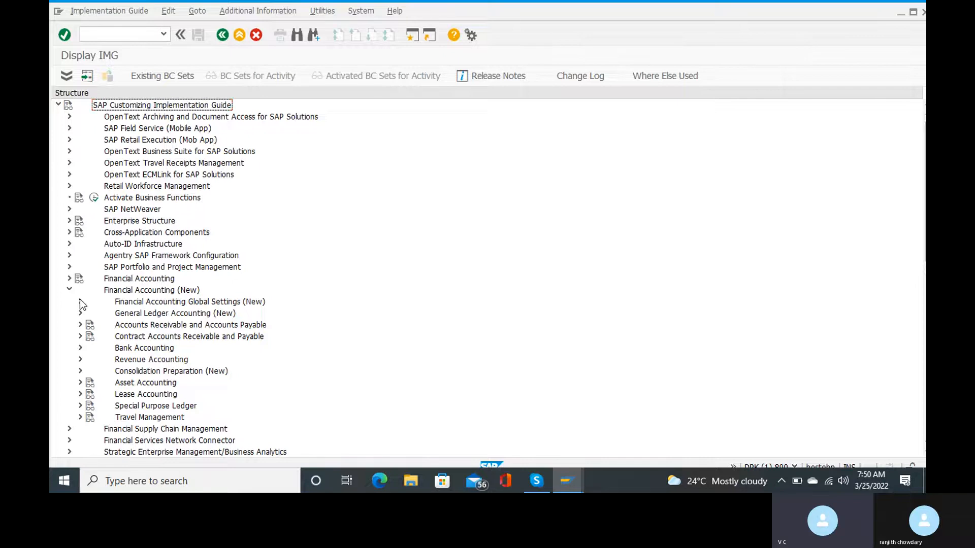
{"action": "left_click", "coordinate": [81, 302]}
{"action": "scroll", "coordinate": [239, 386], "scroll_direction": "down", "scroll_amount": 2}
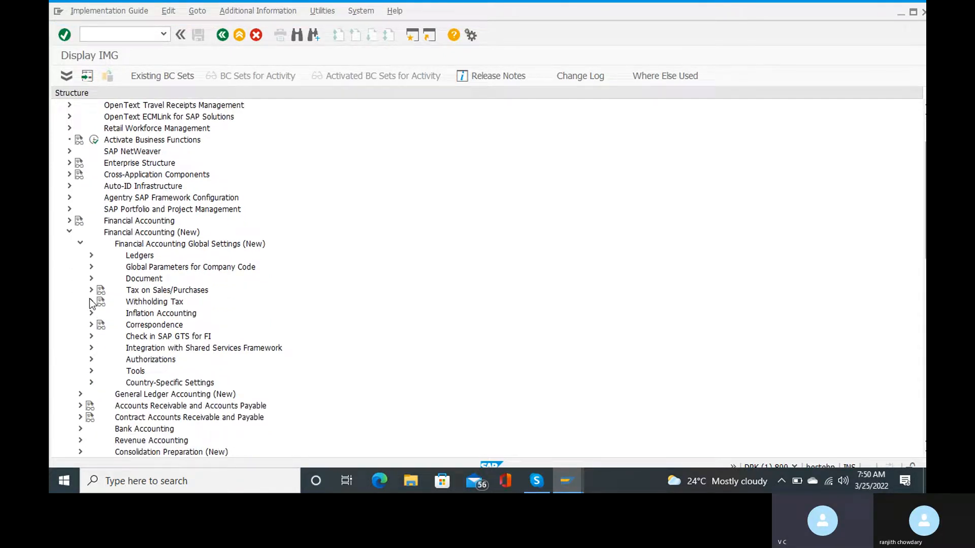
{"action": "left_click", "coordinate": [90, 300]}
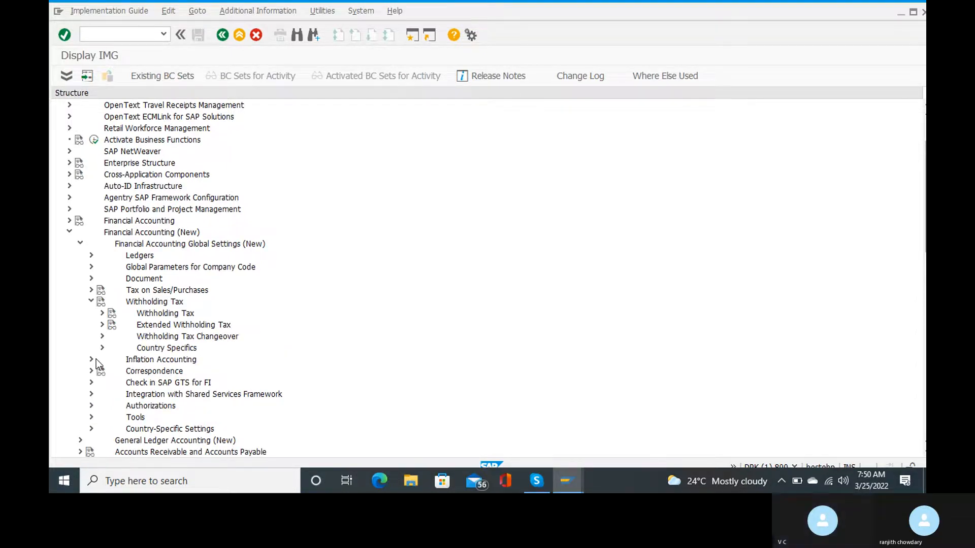
{"action": "left_click", "coordinate": [102, 325]}
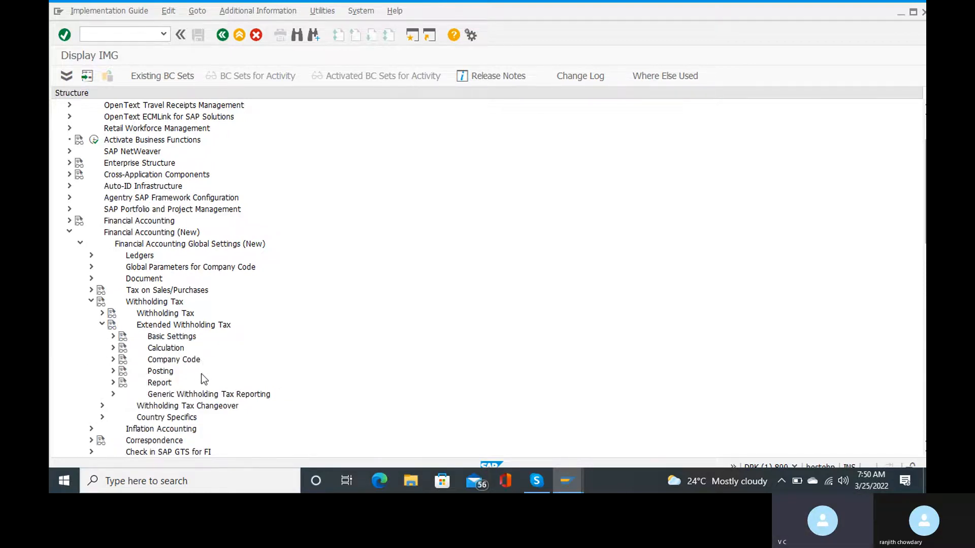
{"action": "left_click", "coordinate": [113, 336]}
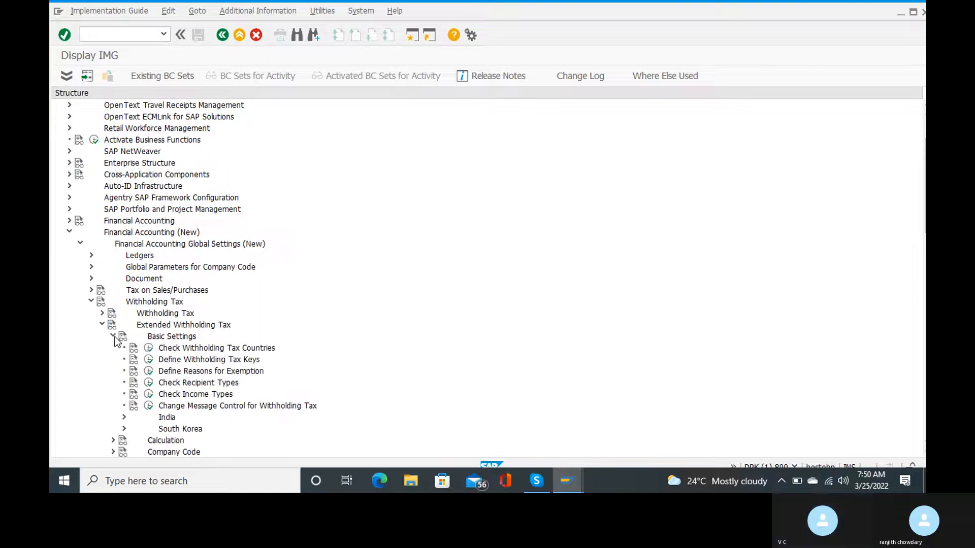
{"action": "left_click", "coordinate": [148, 361]}
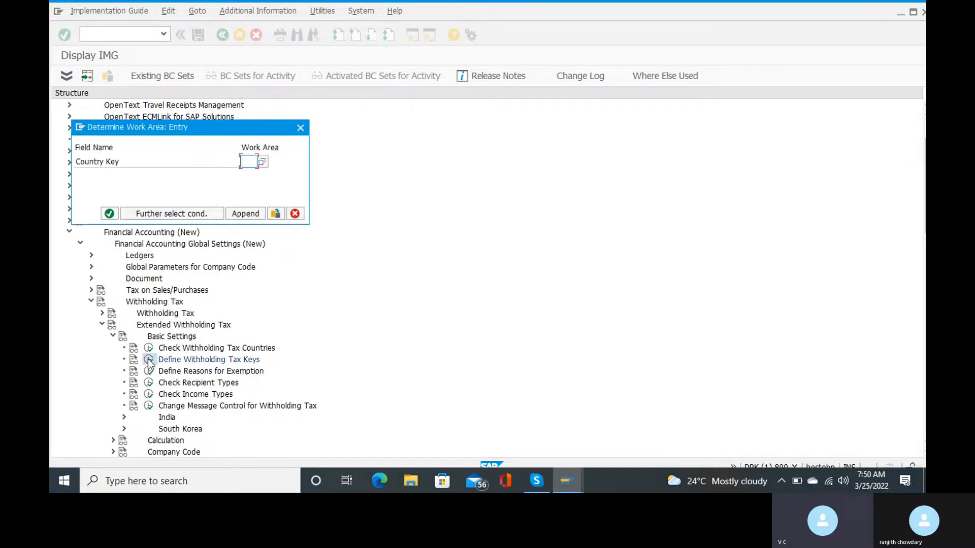
Enter country key IN, inspect the 194I Payment of Rent on land key, then go back.
{"action": "type", "text": "in"}
{"action": "left_click", "coordinate": [108, 214]}
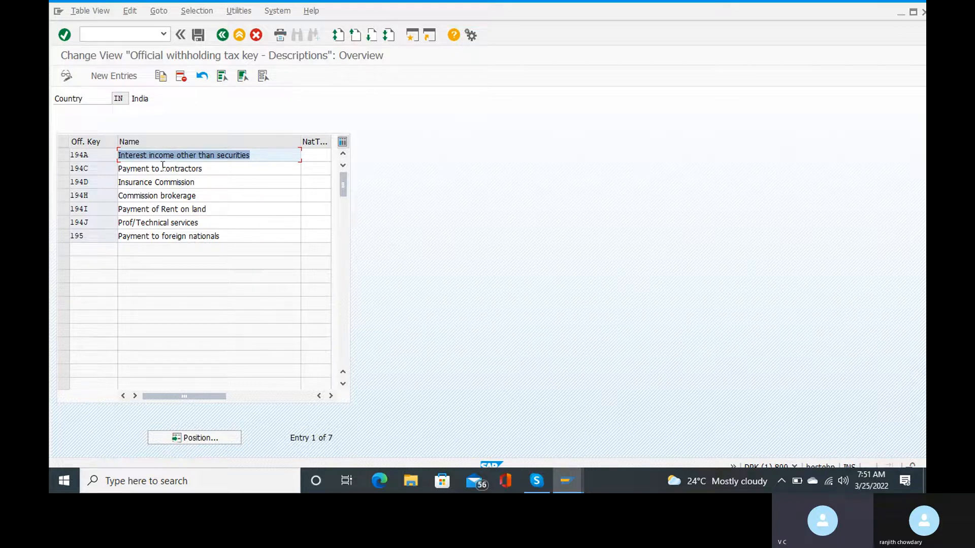
{"action": "left_click", "coordinate": [143, 209]}
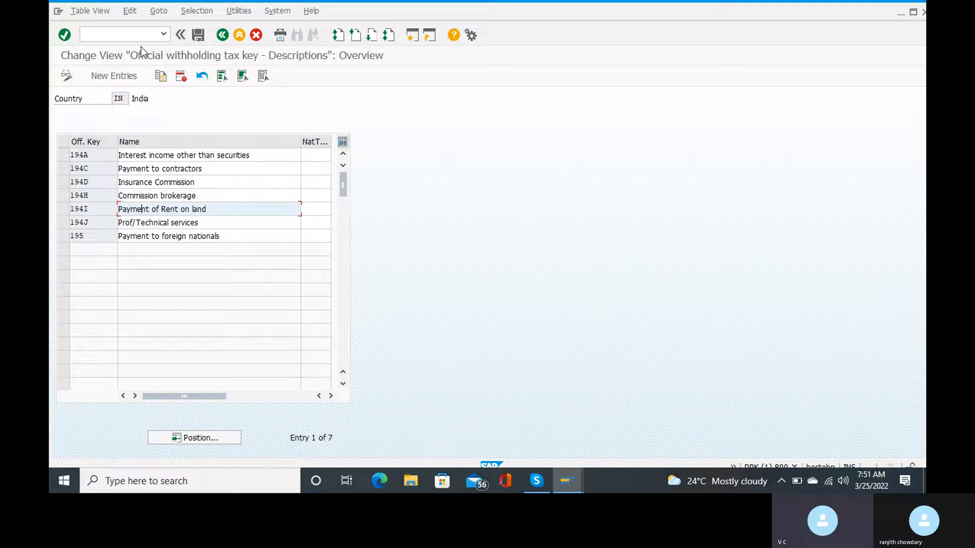
{"action": "left_click", "coordinate": [223, 35]}
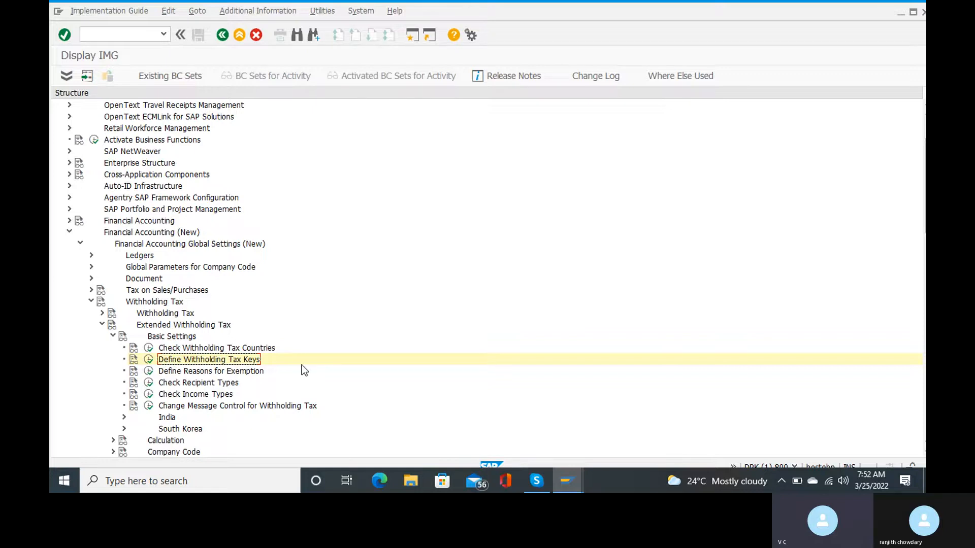
Run Define Reasons for Exemption and confirm IN as the country key.
{"action": "left_click", "coordinate": [150, 372]}
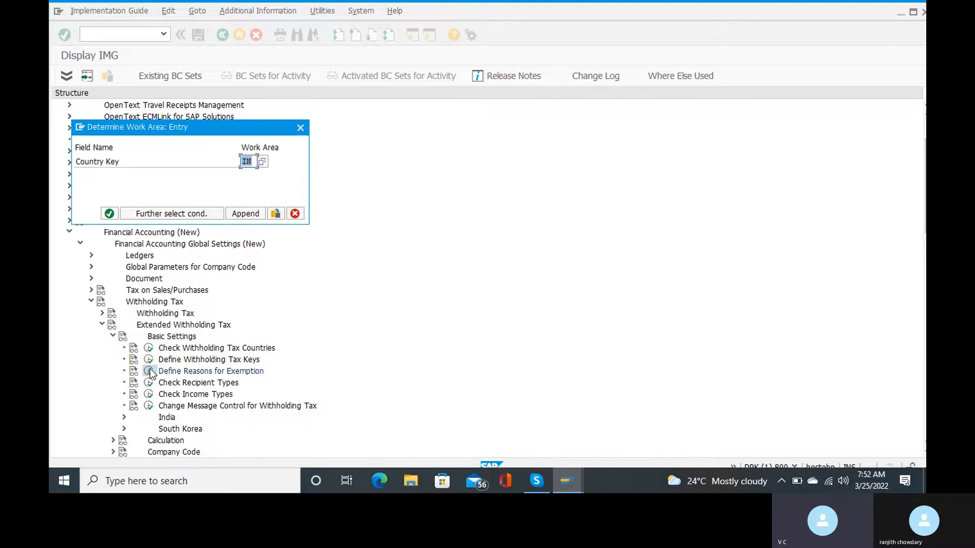
{"action": "mouse_move", "coordinate": [537, 481]}
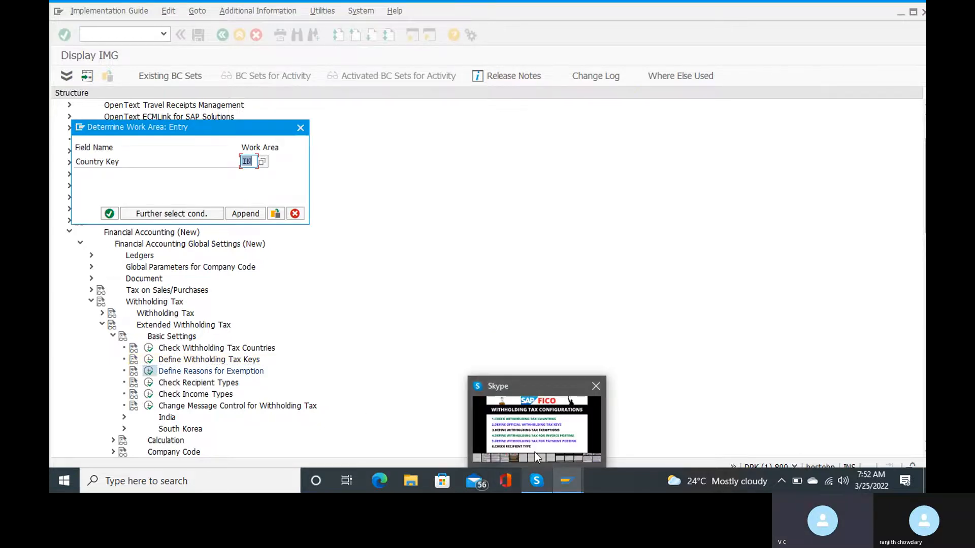
{"action": "mouse_move", "coordinate": [537, 448]}
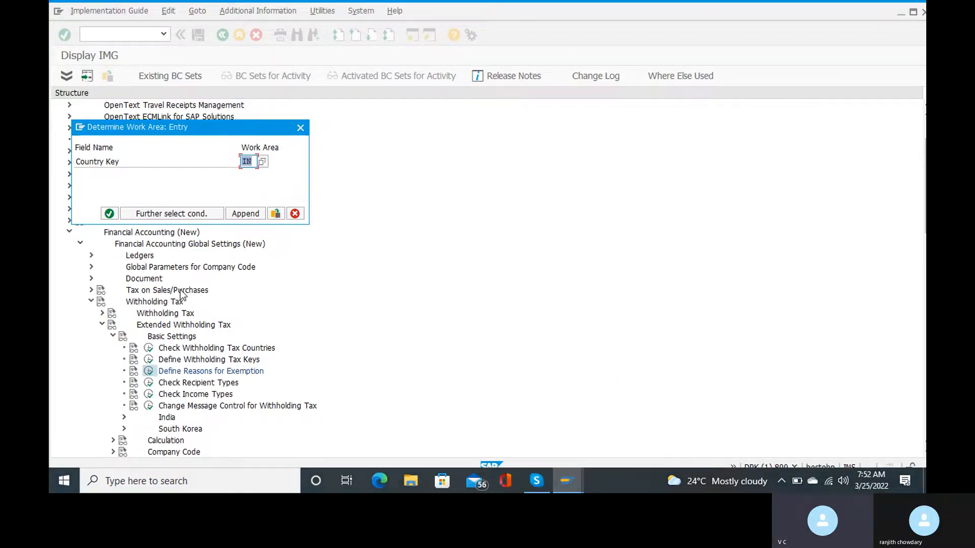
{"action": "left_click", "coordinate": [110, 214]}
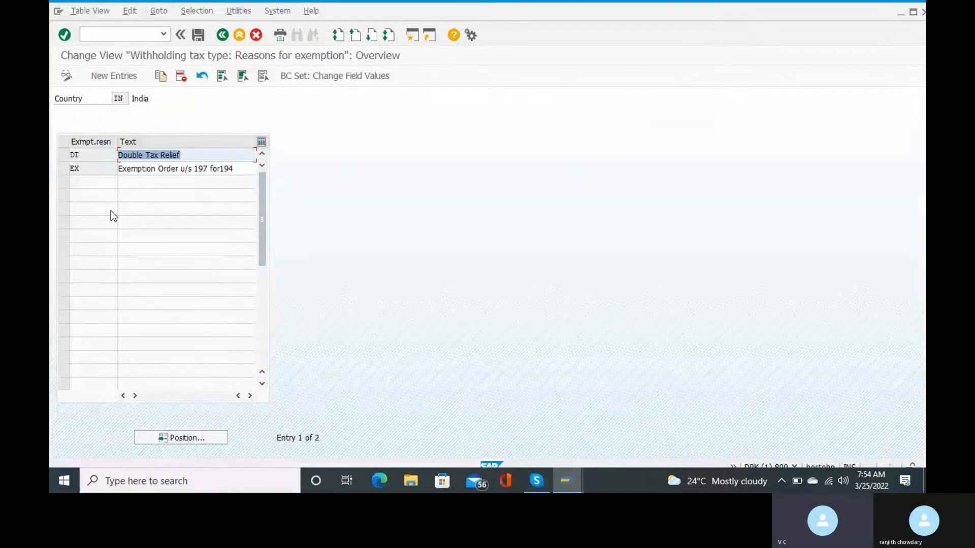
Leave India's exemption reasons table and return to the implementation guide tree.
{"action": "left_click", "coordinate": [222, 34]}
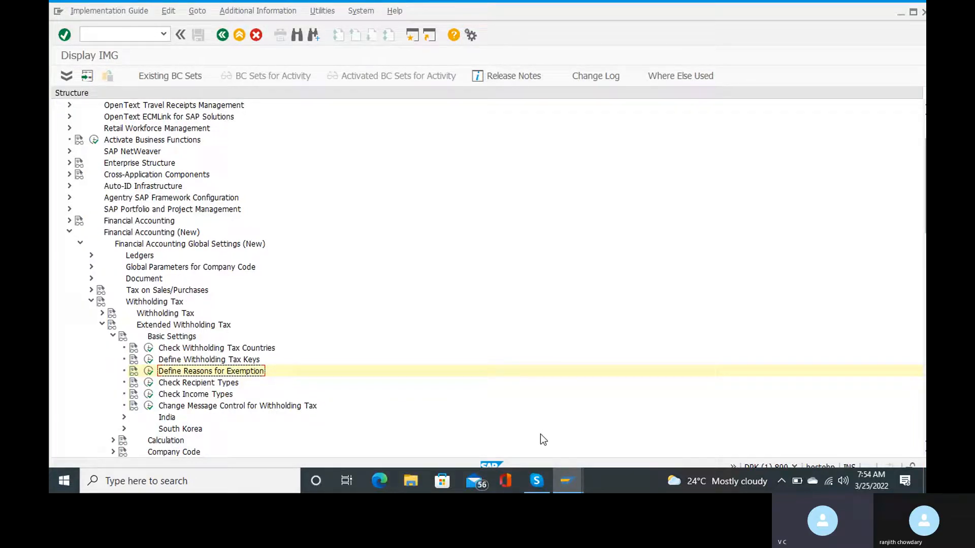
Peek at the Skype six-step withholding tax configuration slide.
{"action": "mouse_move", "coordinate": [537, 480]}
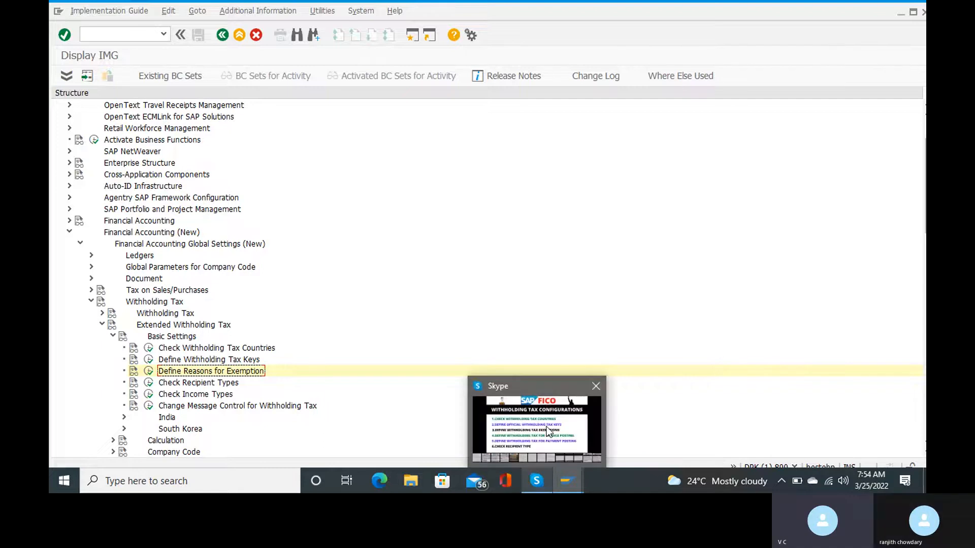
{"action": "mouse_move", "coordinate": [549, 432]}
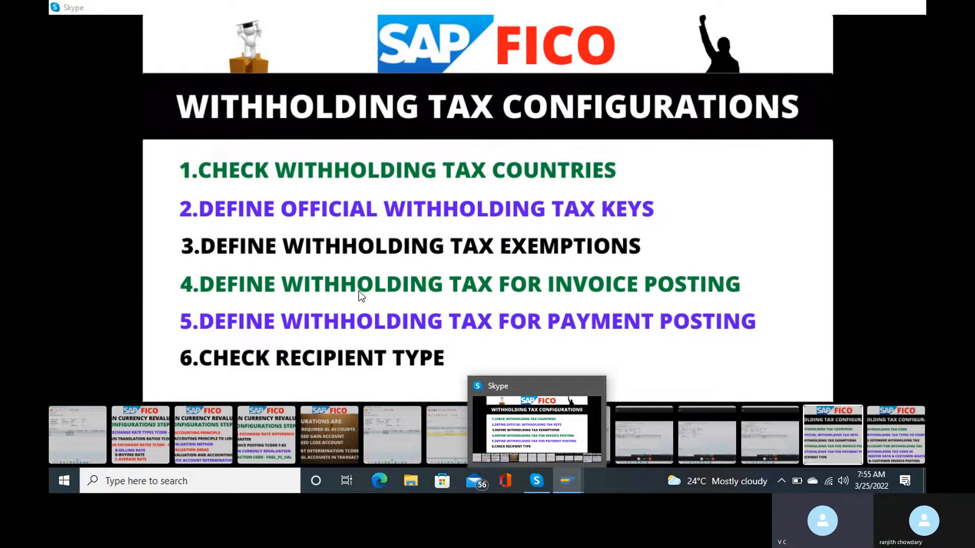
Switch from the Skype slide toward the SAP Display IMG window with Alt+Tab.
{"action": "key", "text": "alt+Tab"}
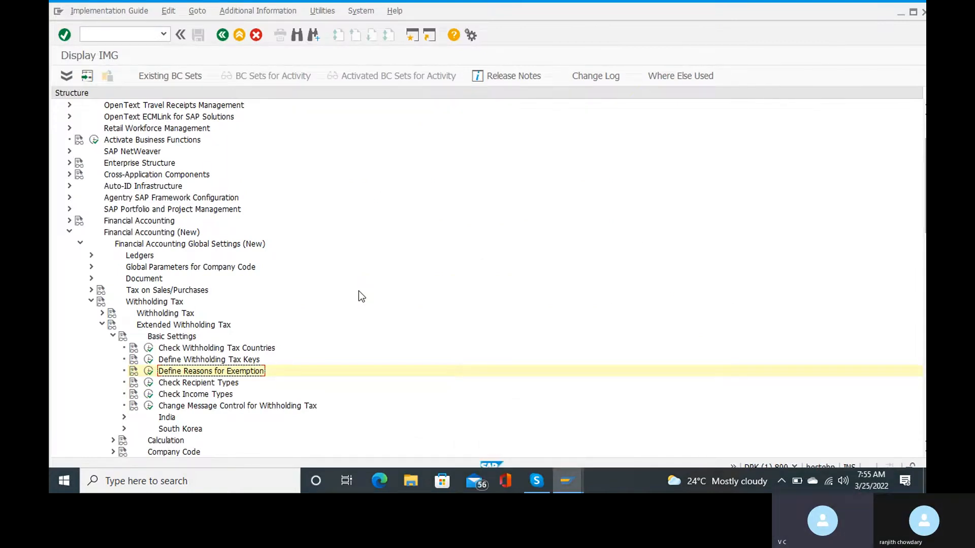
Collapse Basic Settings and expand Extended Withholding Tax > Calculation > Withholding Tax Type.
{"action": "scroll", "coordinate": [359, 292], "scroll_direction": "down", "scroll_amount": 3}
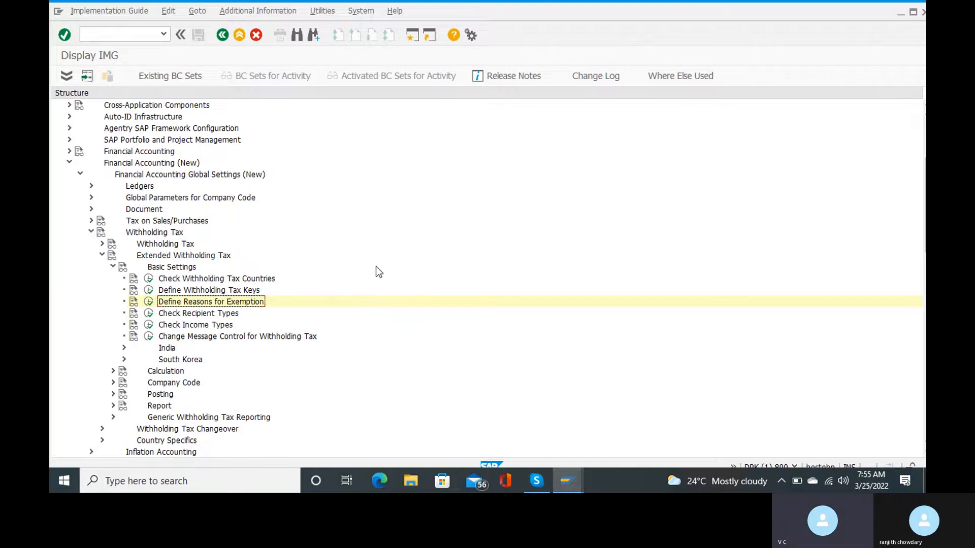
{"action": "left_click", "coordinate": [103, 245]}
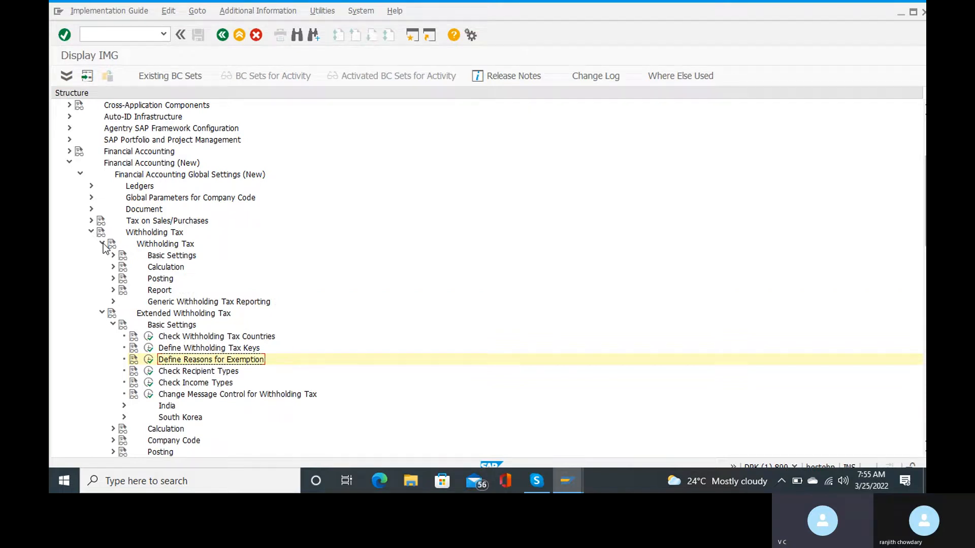
{"action": "scroll", "coordinate": [199, 345], "scroll_direction": "down", "scroll_amount": 1}
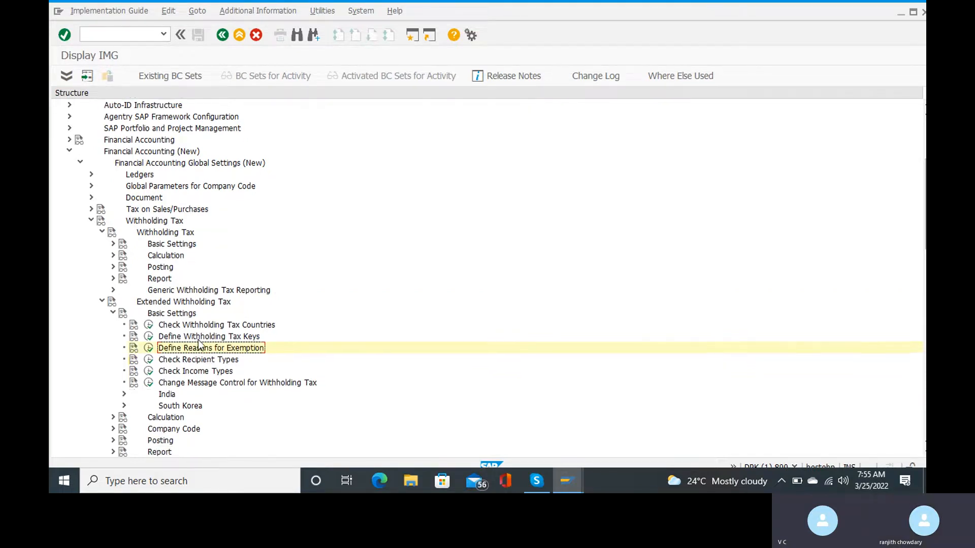
{"action": "scroll", "coordinate": [199, 346], "scroll_direction": "down", "scroll_amount": 5}
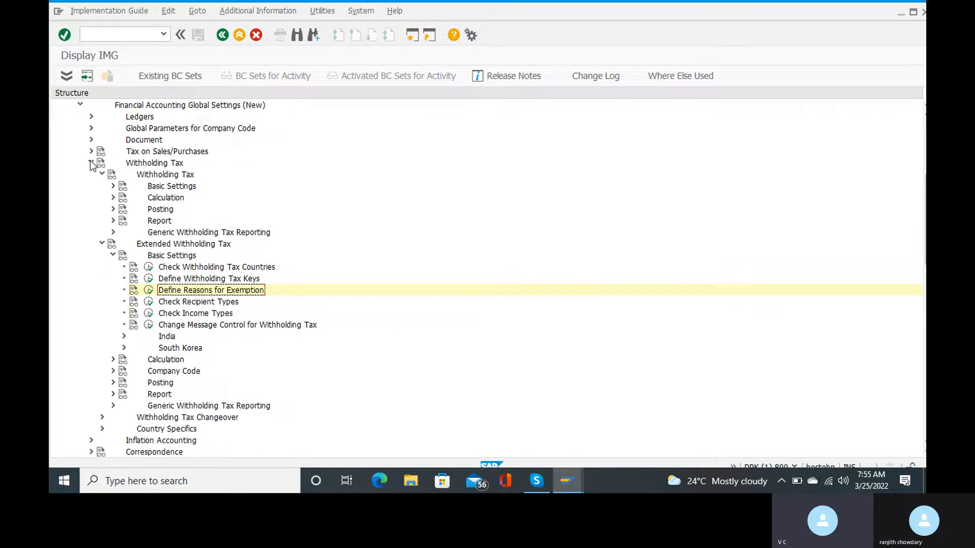
{"action": "left_click", "coordinate": [114, 255]}
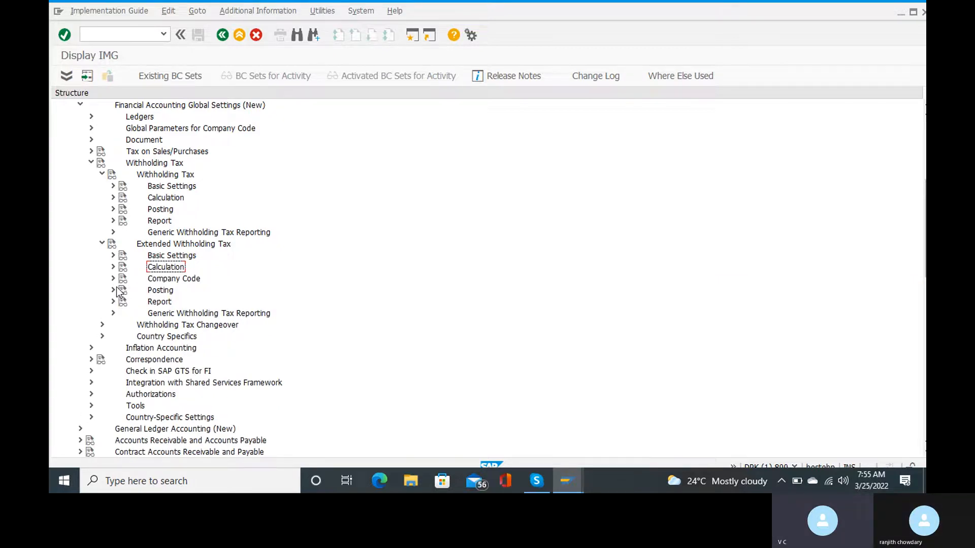
{"action": "left_click", "coordinate": [113, 266]}
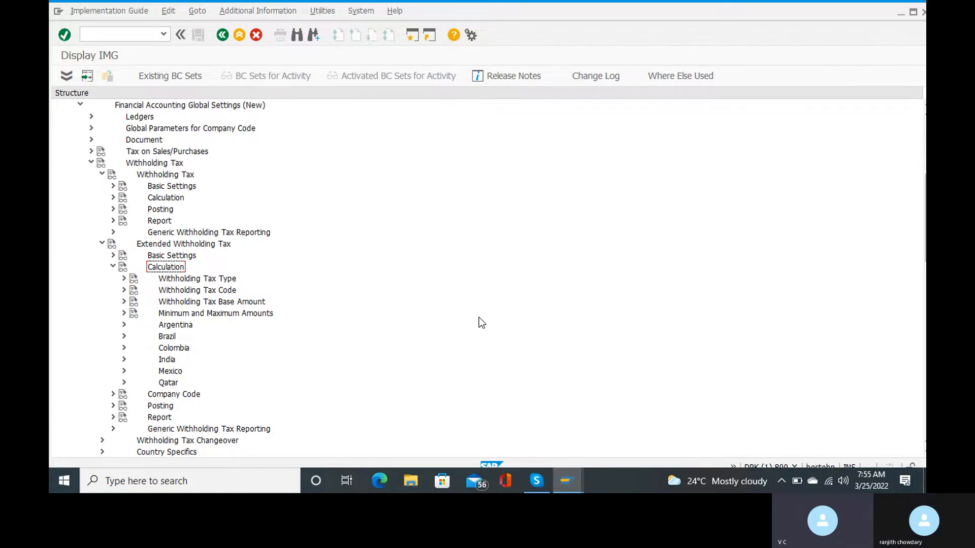
{"action": "left_click", "coordinate": [123, 278]}
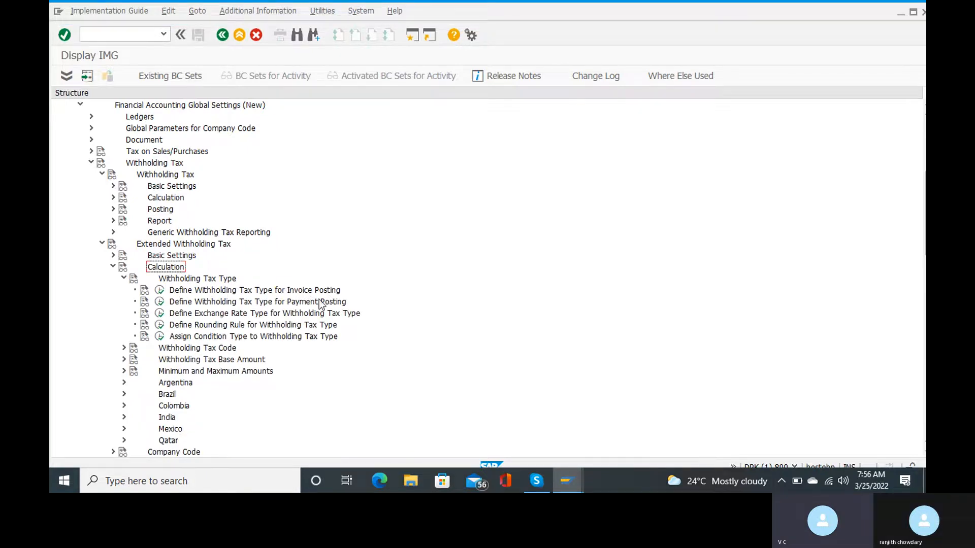
Open the invoice-posting withholding tax types for country IN, then launch Notepad from Windows search.
{"action": "left_click", "coordinate": [159, 294]}
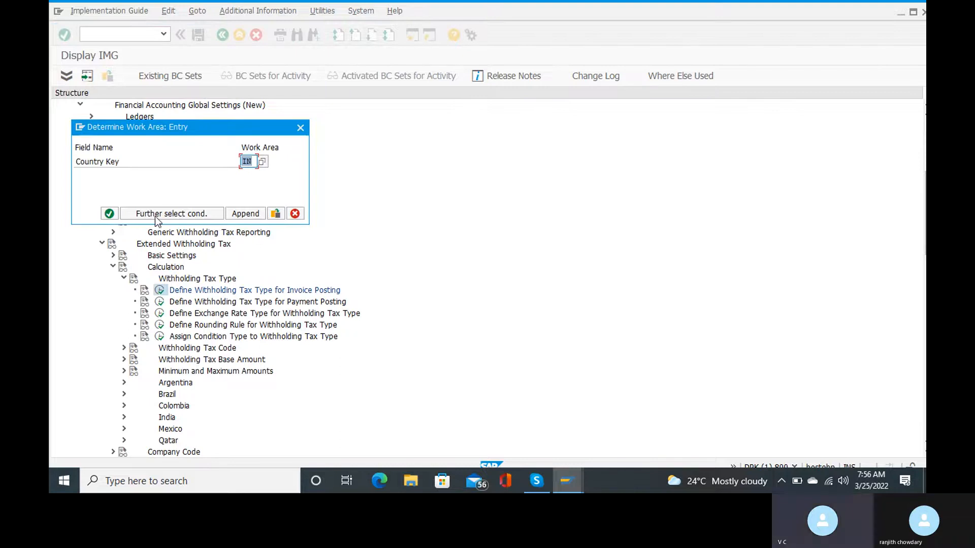
{"action": "left_click", "coordinate": [110, 214]}
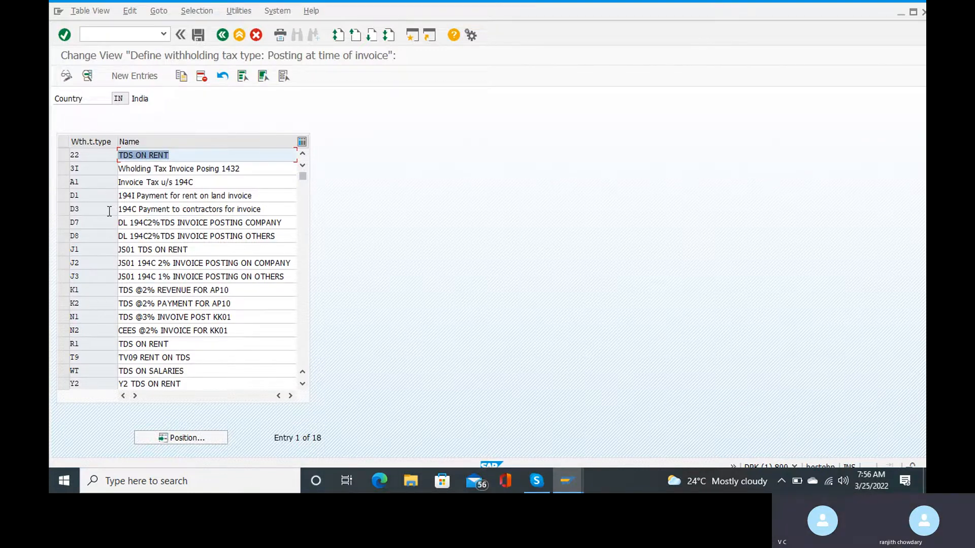
{"action": "left_click", "coordinate": [177, 483]}
{"action": "type", "text": "note"}
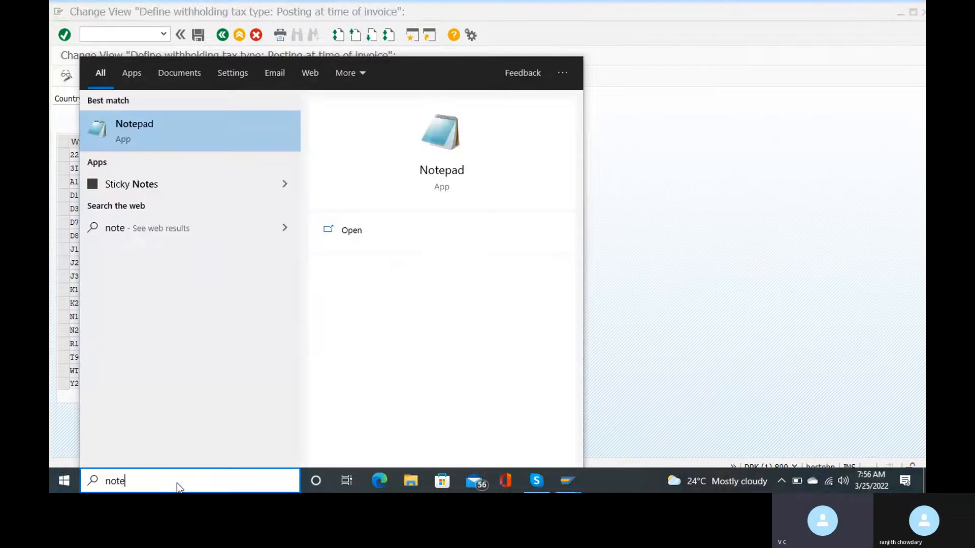
{"action": "left_click", "coordinate": [149, 130]}
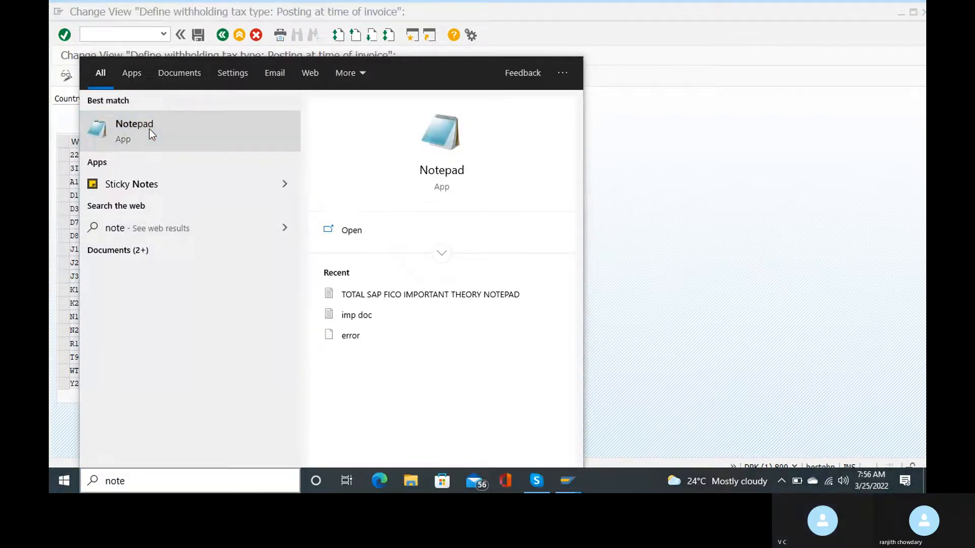
Write 'with holding tax type for invoice posting' in Notepad and switch back to SAP.
{"action": "type", "text": "with "}
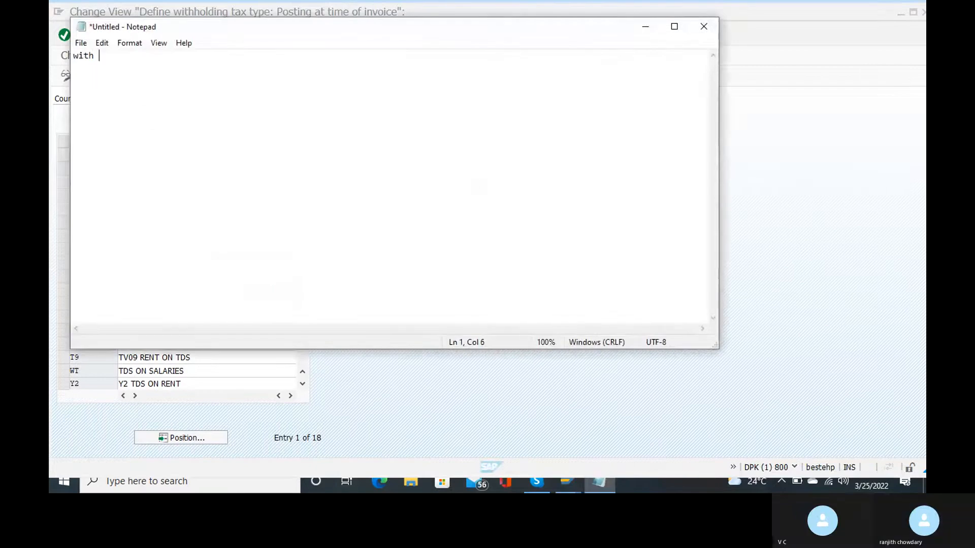
{"action": "type", "text": "holding ta"}
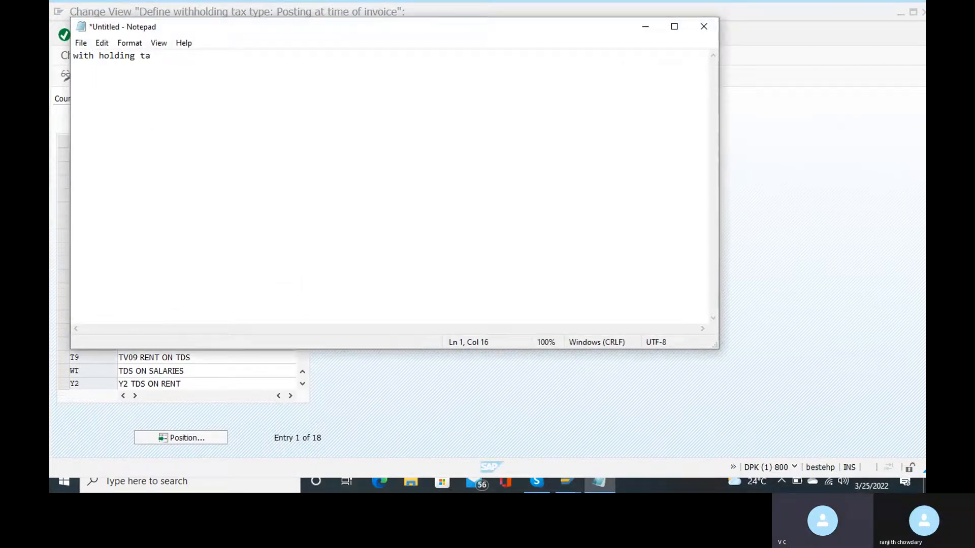
{"action": "type", "text": "x type "}
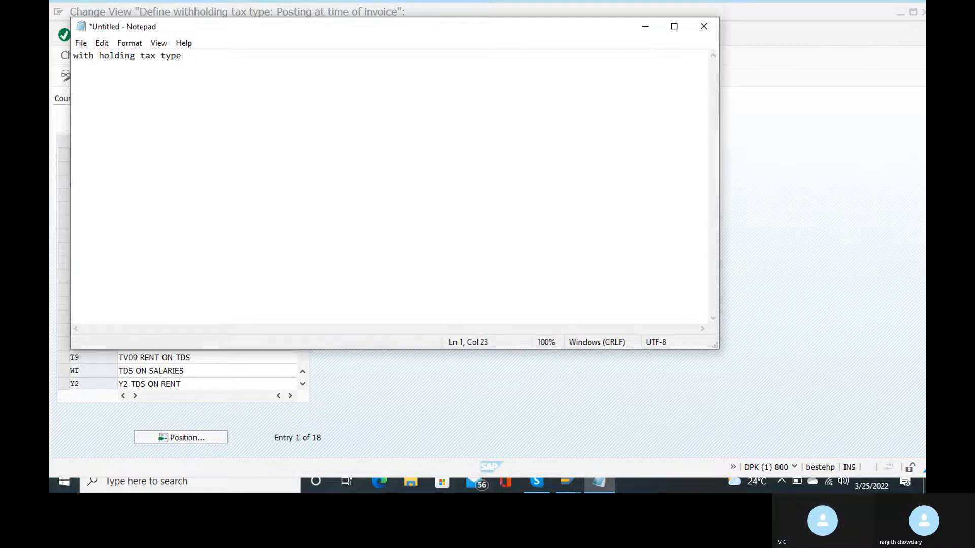
{"action": "type", "text": "for invoice posti"}
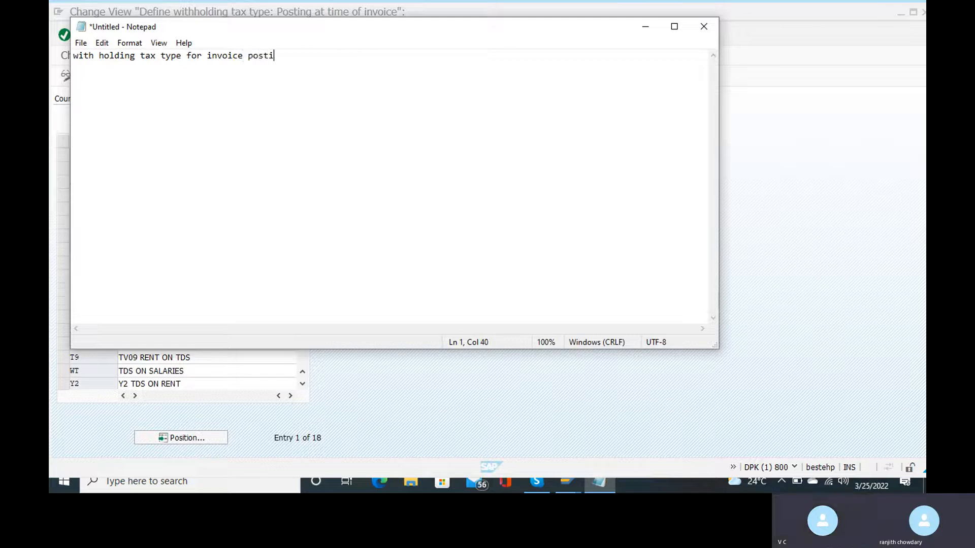
{"action": "type", "text": "ng"}
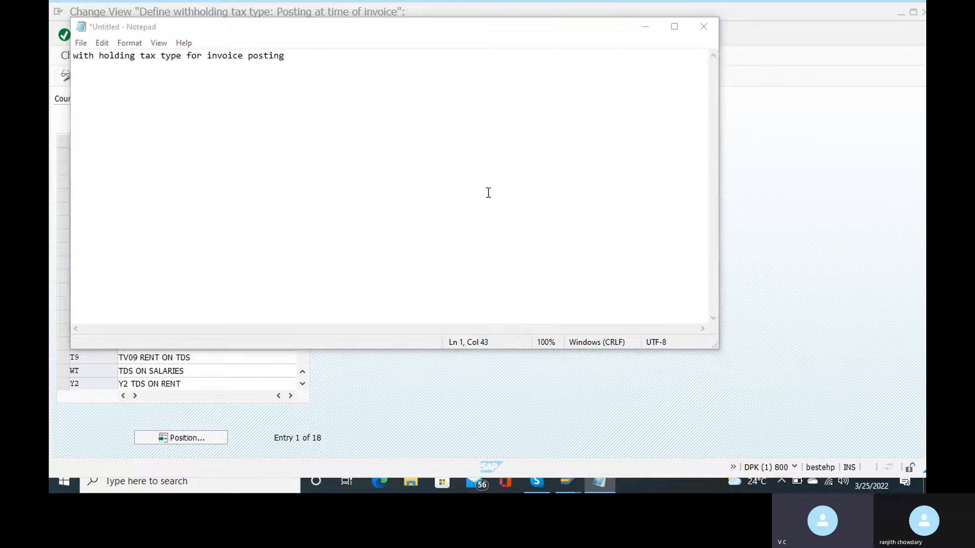
{"action": "key", "text": "alt+Tab"}
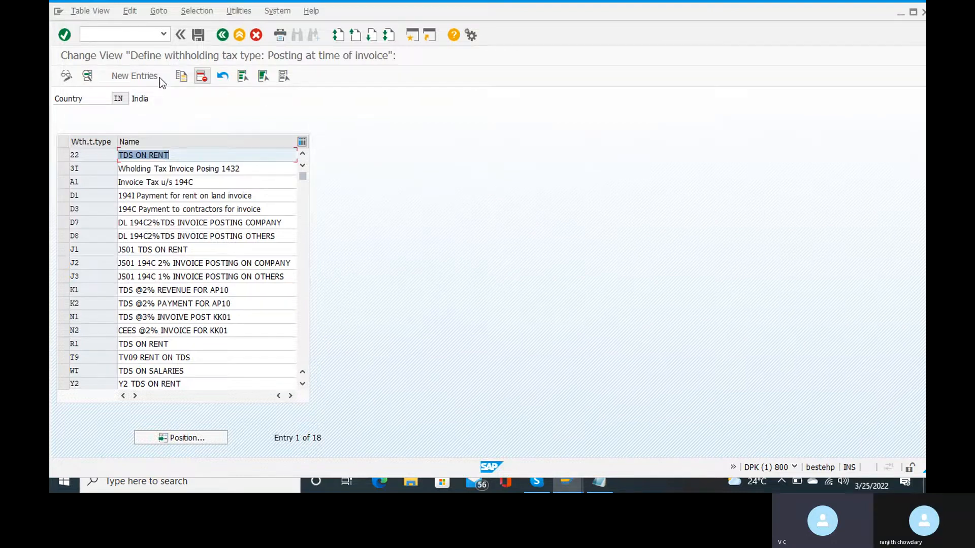
Add new withholding tax type r1 described '194i tds on rent', based on the gross amount.
{"action": "left_click", "coordinate": [137, 76]}
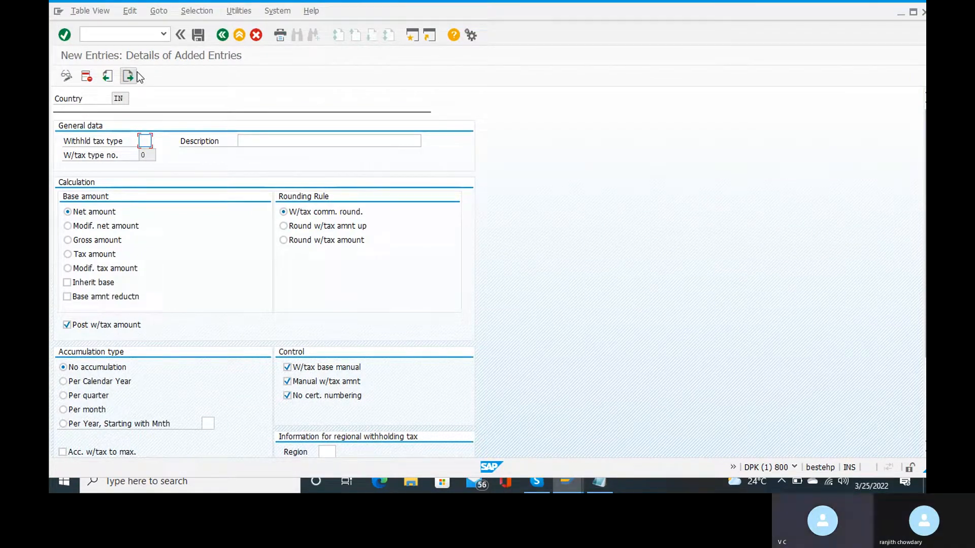
{"action": "type", "text": "I1"}
{"action": "left_click", "coordinate": [262, 139]}
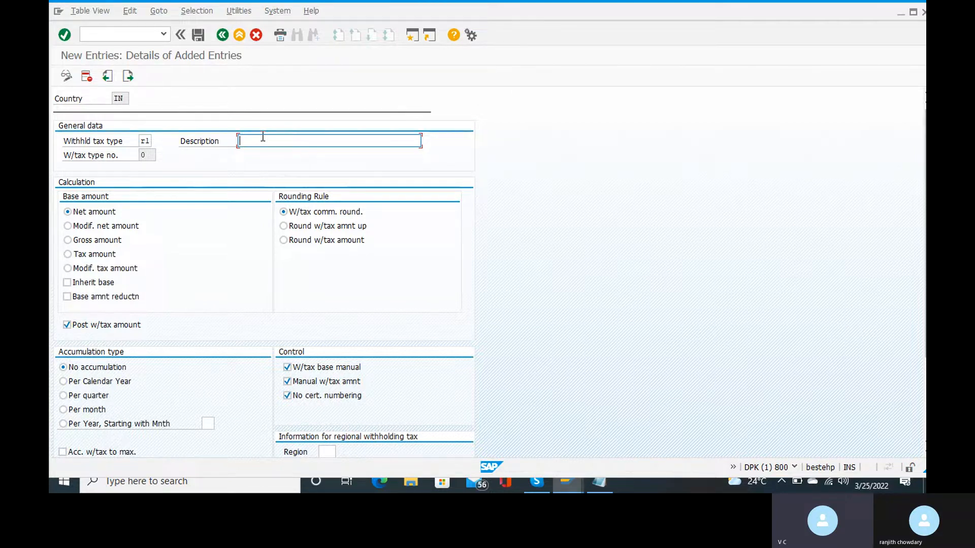
{"action": "type", "text": "194i tds on rent"}
{"action": "left_click", "coordinate": [68, 240]}
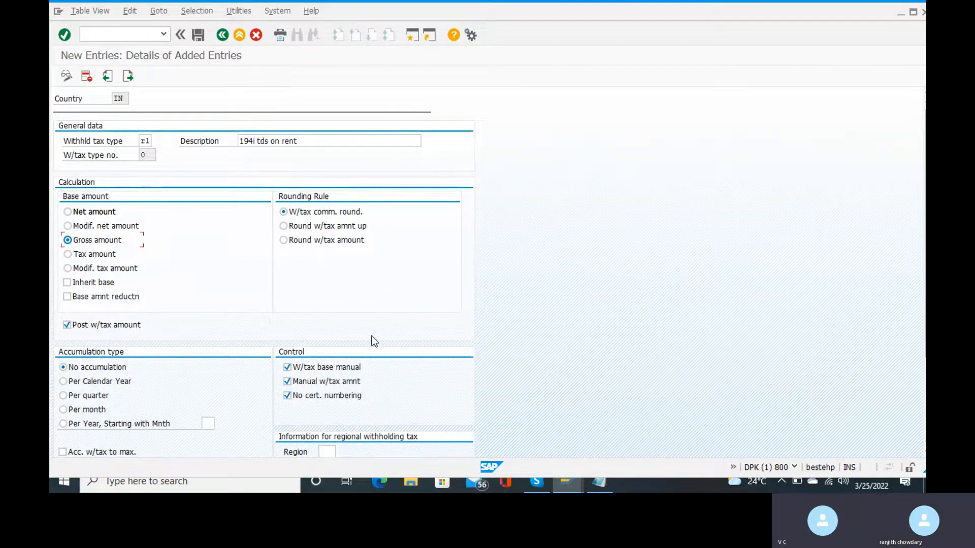
{"action": "scroll", "coordinate": [372, 340], "scroll_direction": "down", "scroll_amount": 1}
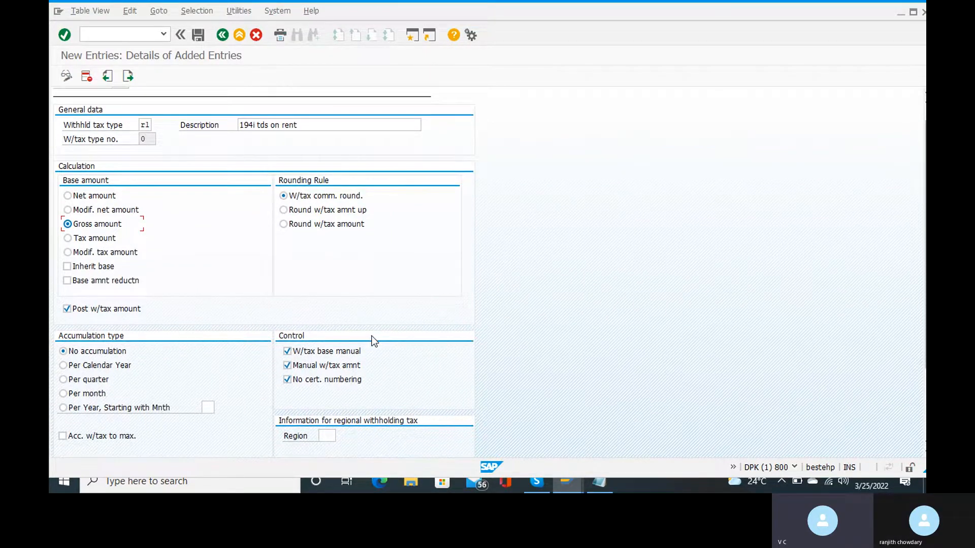
{"action": "scroll", "coordinate": [373, 341], "scroll_direction": "down", "scroll_amount": 1}
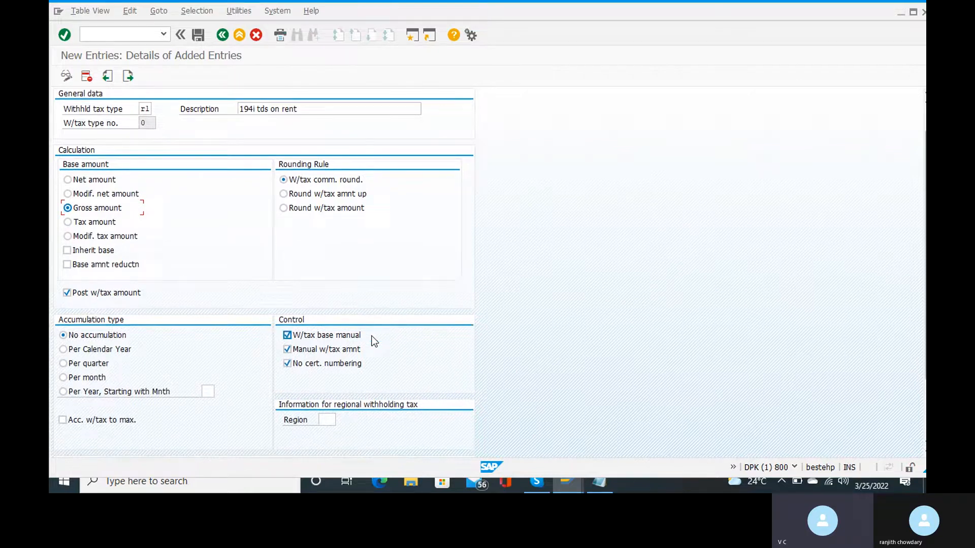
{"action": "scroll", "coordinate": [597, 233], "scroll_direction": "down", "scroll_amount": 1}
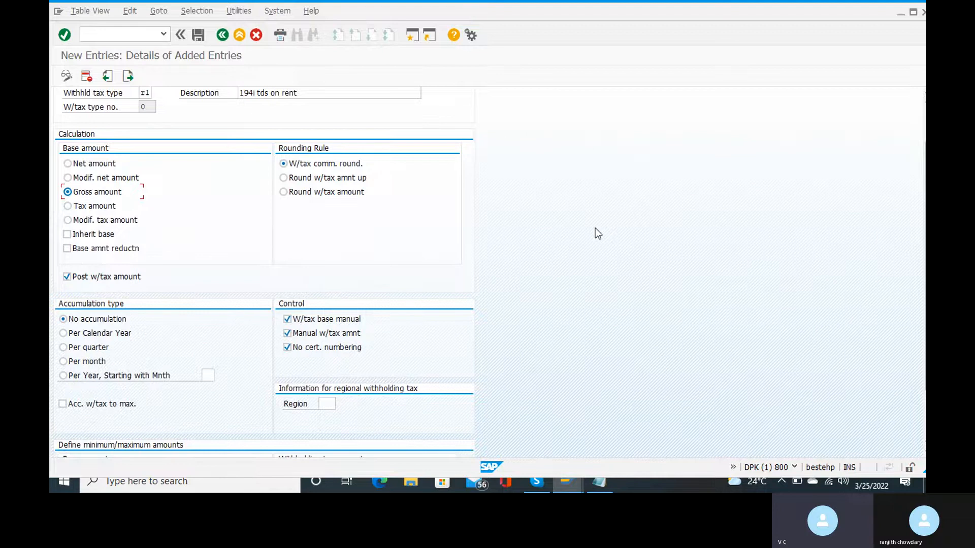
{"action": "scroll", "coordinate": [597, 232], "scroll_direction": "down", "scroll_amount": 1}
{"action": "scroll", "coordinate": [597, 232], "scroll_direction": "down", "scroll_amount": 1}
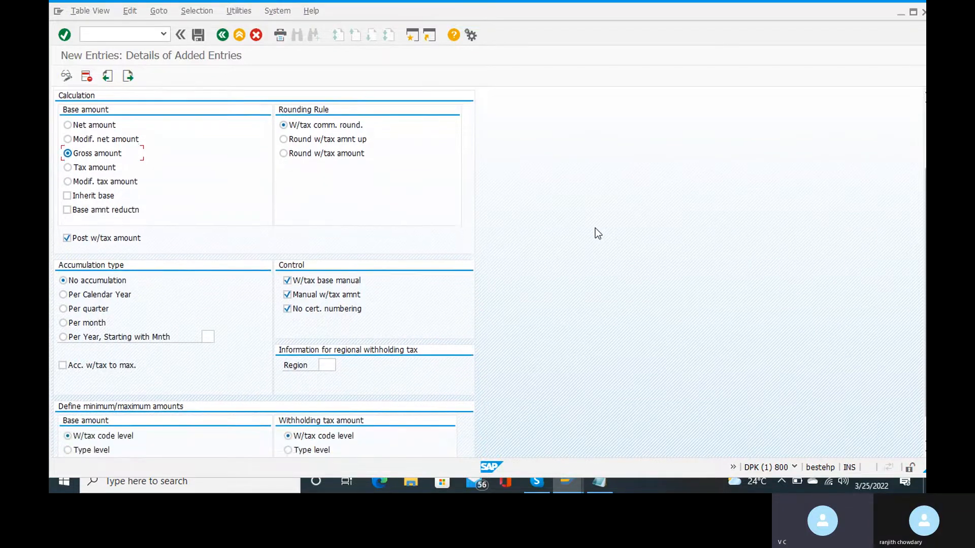
{"action": "scroll", "coordinate": [596, 229], "scroll_direction": "down", "scroll_amount": 1}
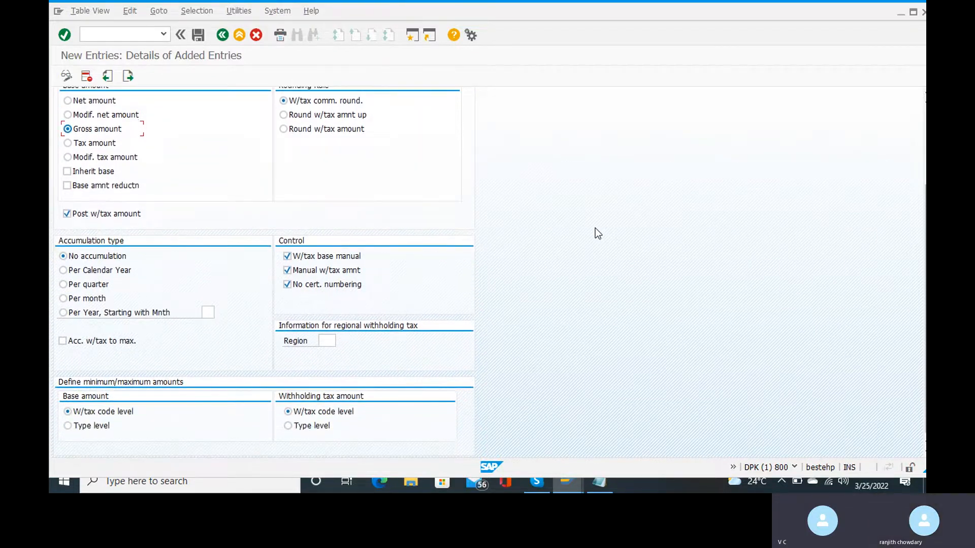
{"action": "scroll", "coordinate": [596, 228], "scroll_direction": "up", "scroll_amount": 1}
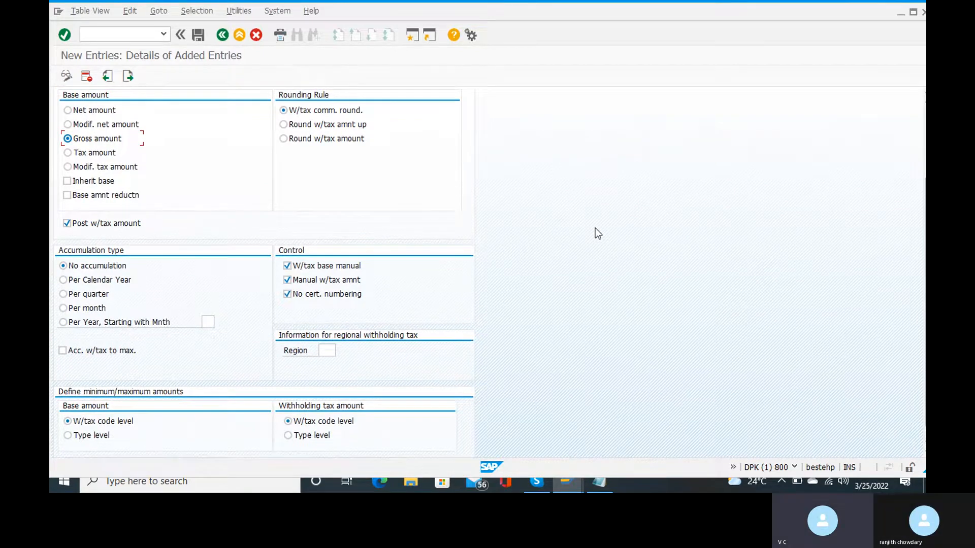
{"action": "scroll", "coordinate": [597, 233], "scroll_direction": "up", "scroll_amount": 1}
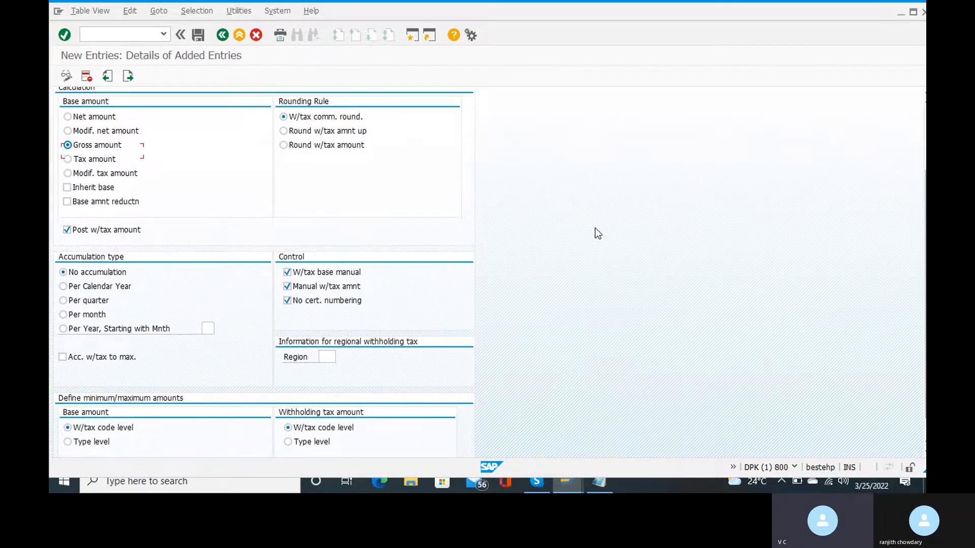
{"action": "scroll", "coordinate": [595, 229], "scroll_direction": "up", "scroll_amount": 5}
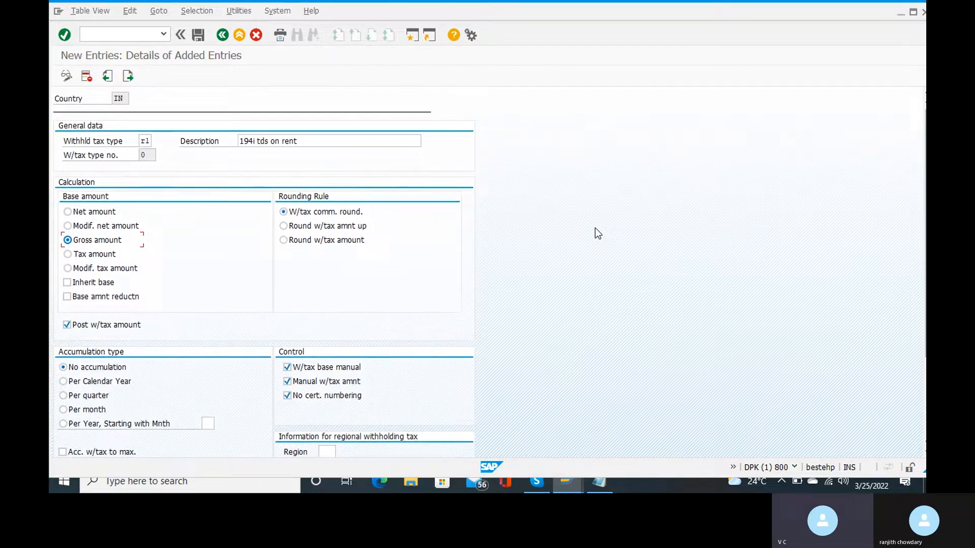
Change the duplicate code R1 to RT and save the entry in a customizing request.
{"action": "left_click", "coordinate": [198, 35]}
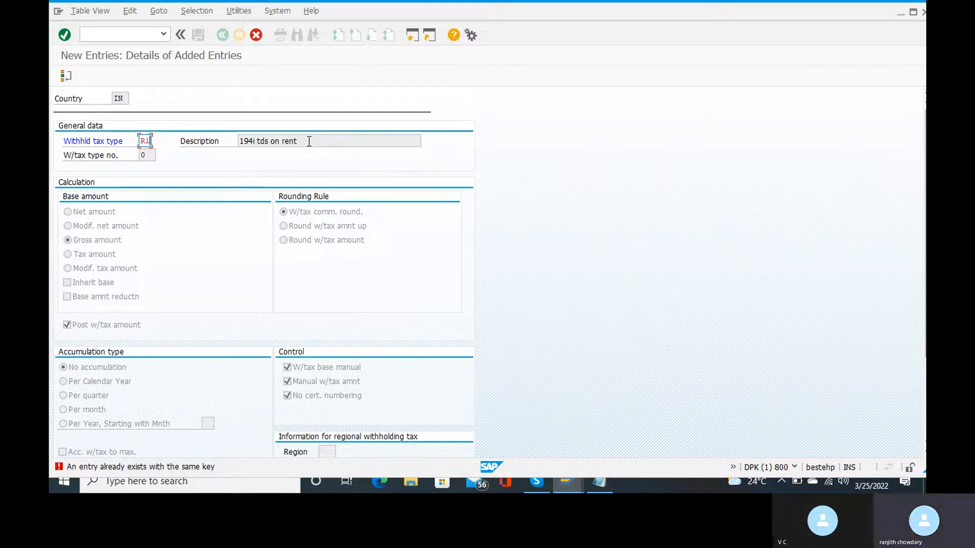
{"action": "key", "text": "BackSpace"}
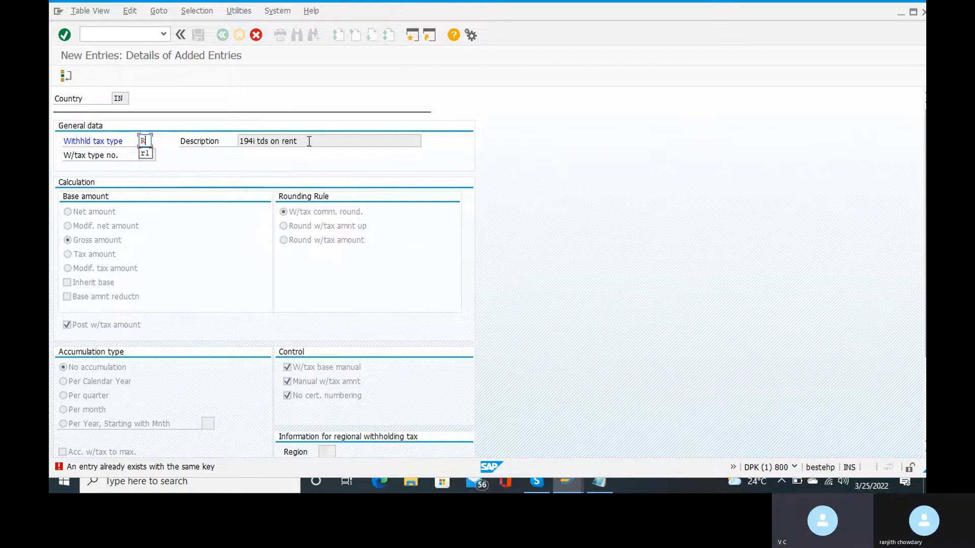
{"action": "key", "text": "BackSpace"}
{"action": "type", "text": "rt"}
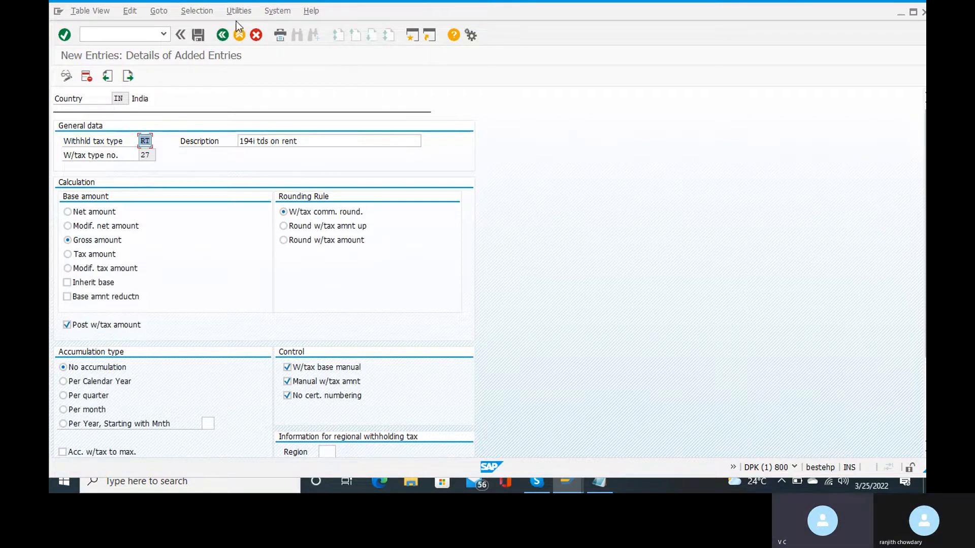
{"action": "left_click", "coordinate": [199, 37]}
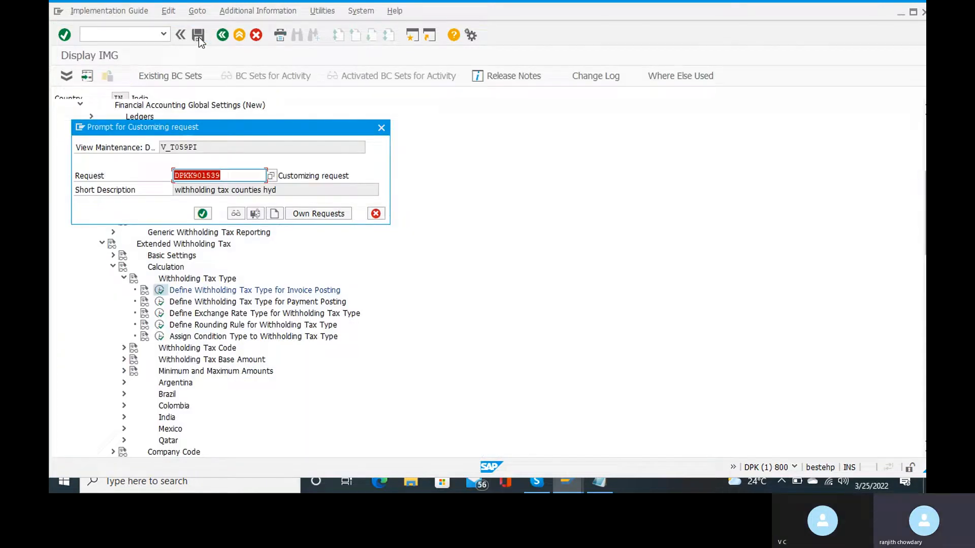
{"action": "left_click", "coordinate": [202, 213]}
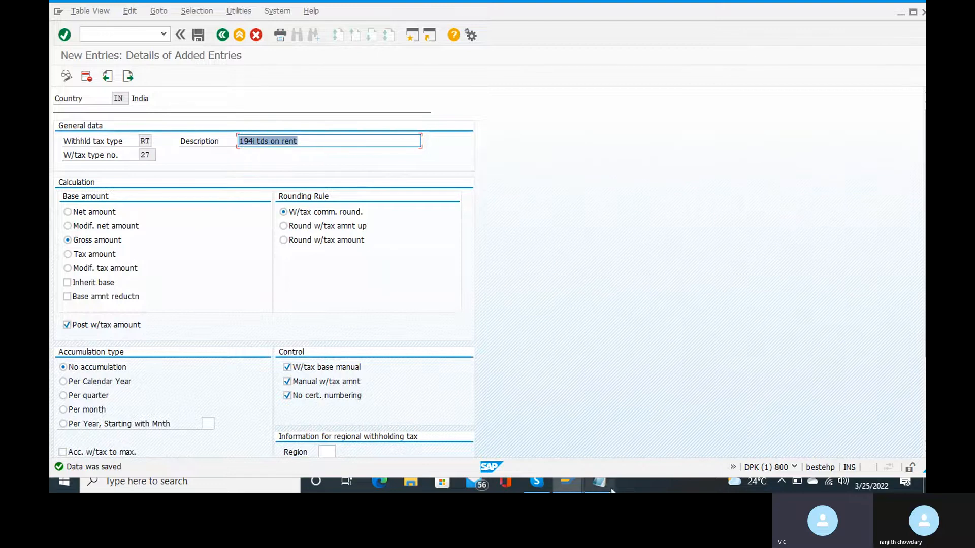
Append '- RT' to the Notepad note, then step back from new entries in SAP.
{"action": "mouse_move", "coordinate": [611, 488]}
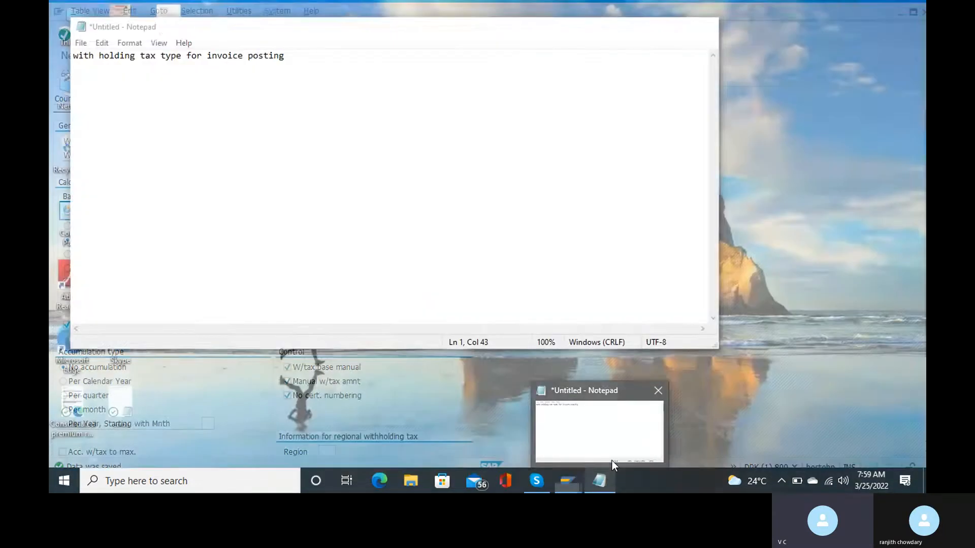
{"action": "left_click", "coordinate": [612, 462]}
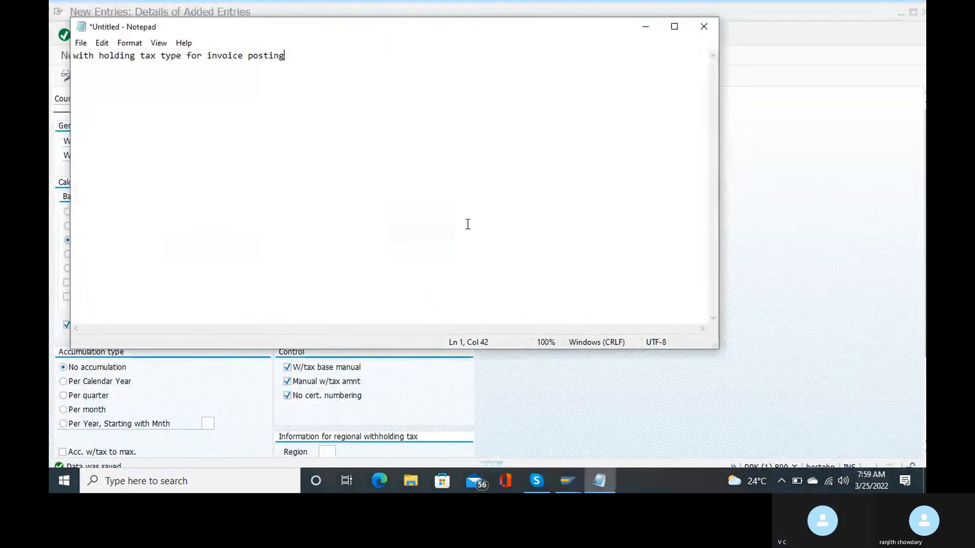
{"action": "type", "text": "-"}
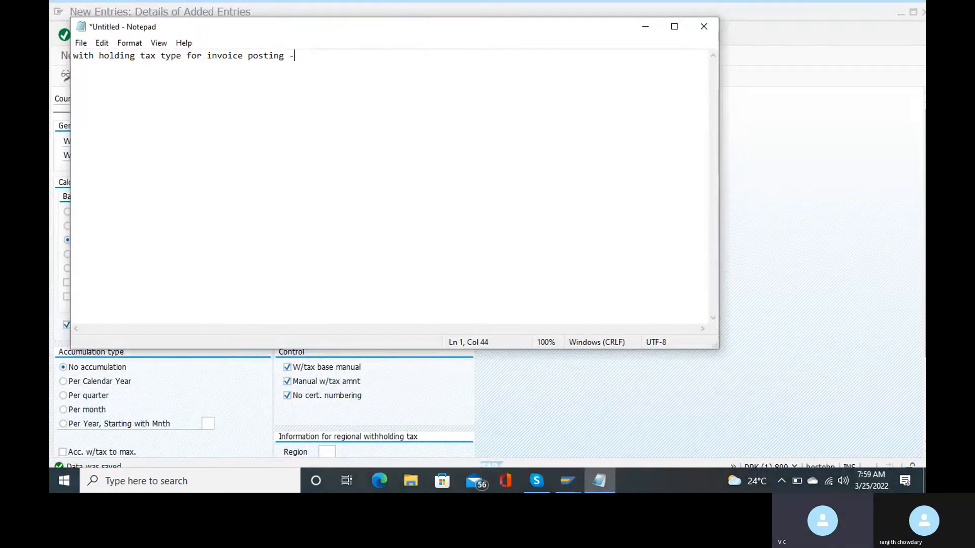
{"action": "type", "text": " RT"}
{"action": "key", "text": "alt+Tab"}
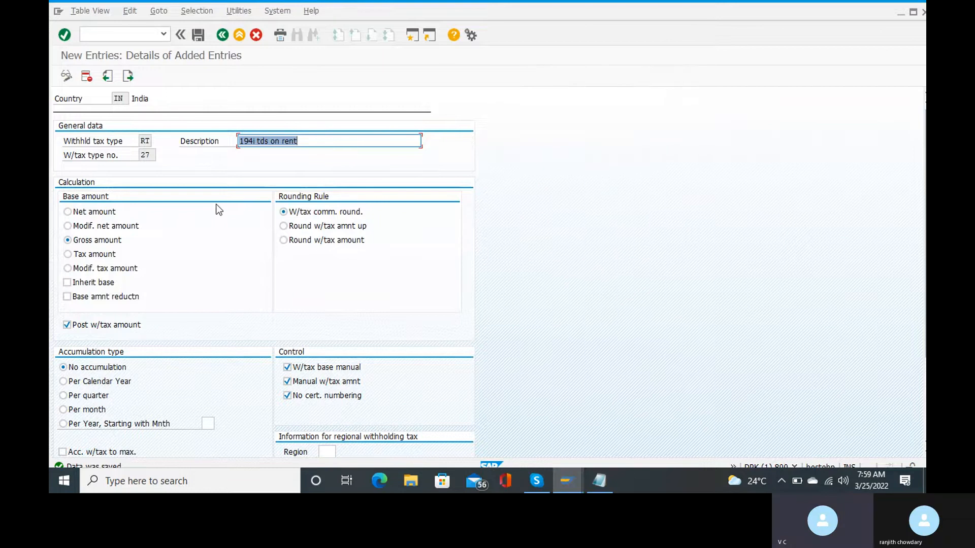
{"action": "left_click", "coordinate": [220, 38]}
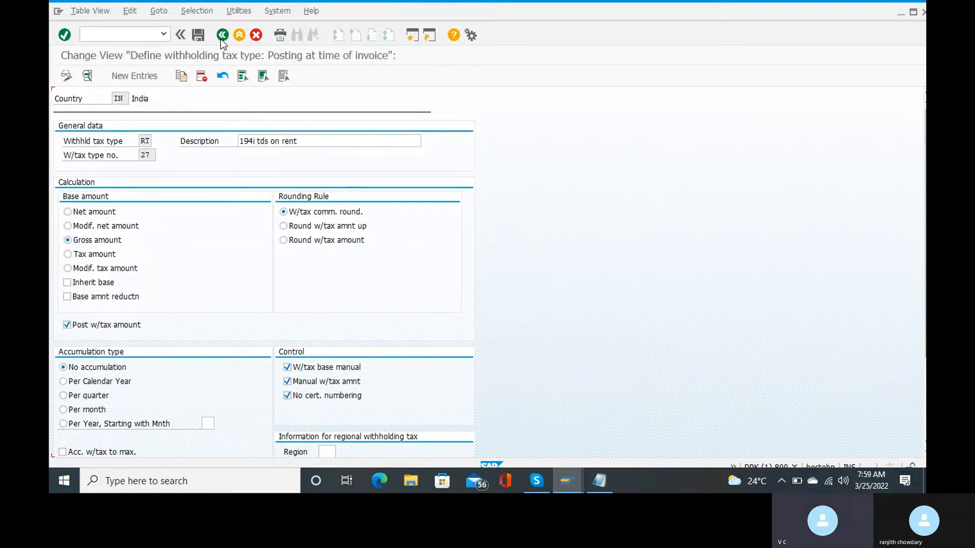
Return to the IMG and open the payment-posting withholding tax types for country IN.
{"action": "left_click", "coordinate": [220, 38]}
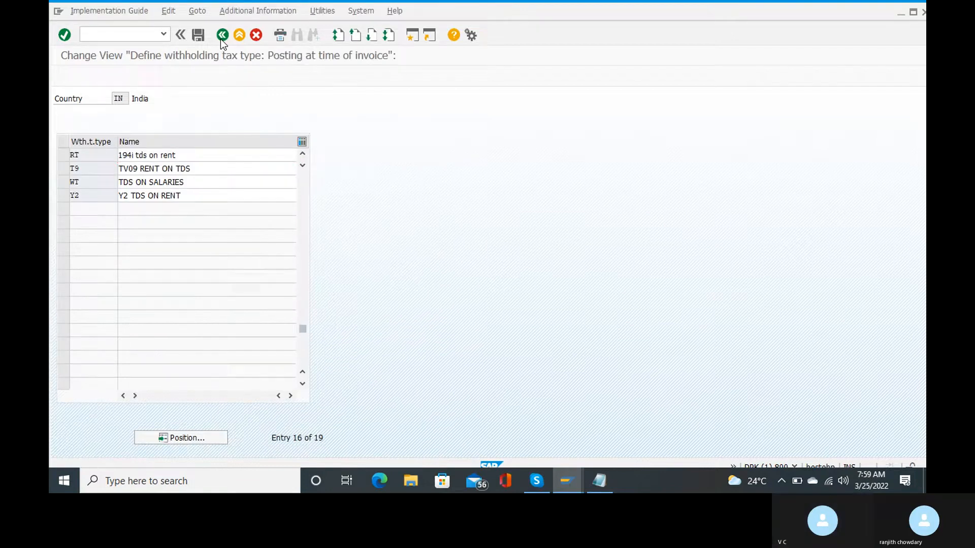
{"action": "mouse_move", "coordinate": [547, 483]}
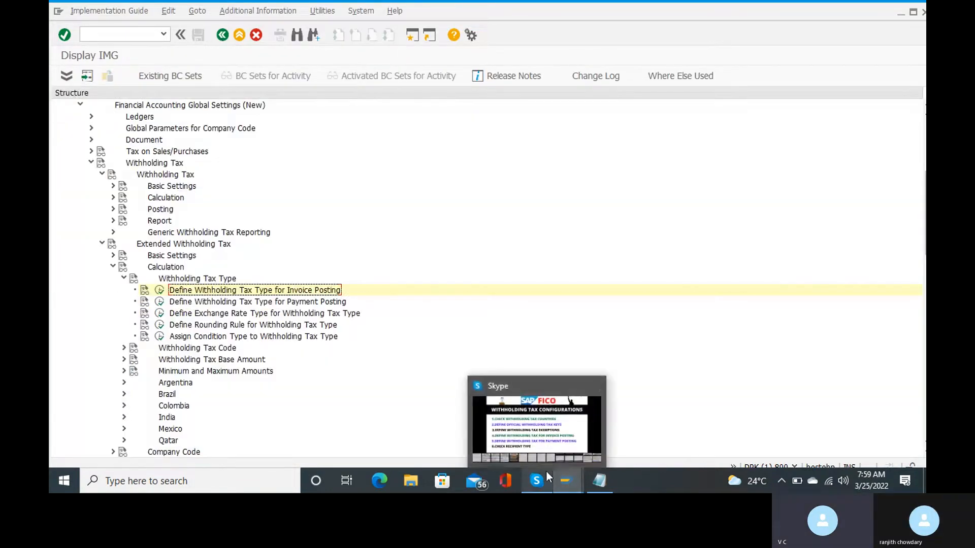
{"action": "mouse_move", "coordinate": [549, 446]}
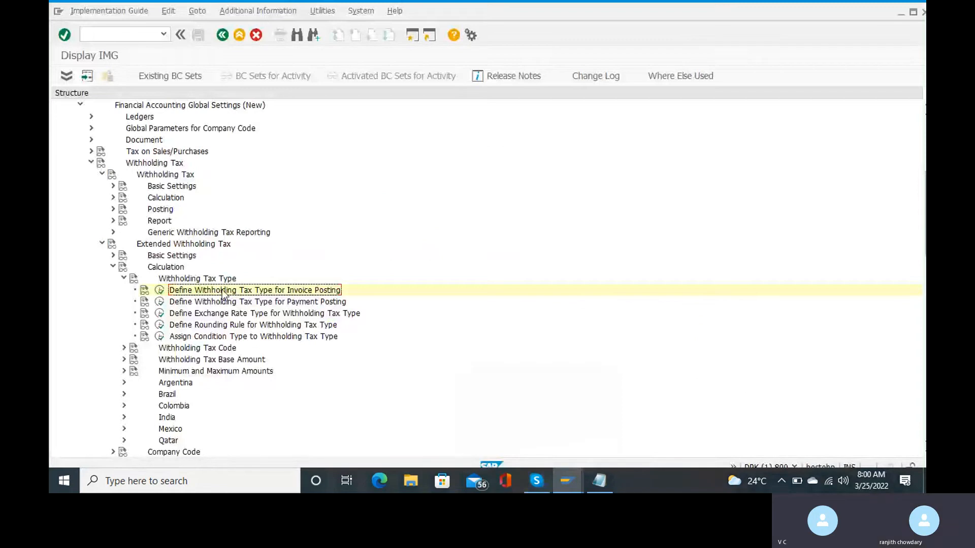
{"action": "left_click", "coordinate": [159, 303]}
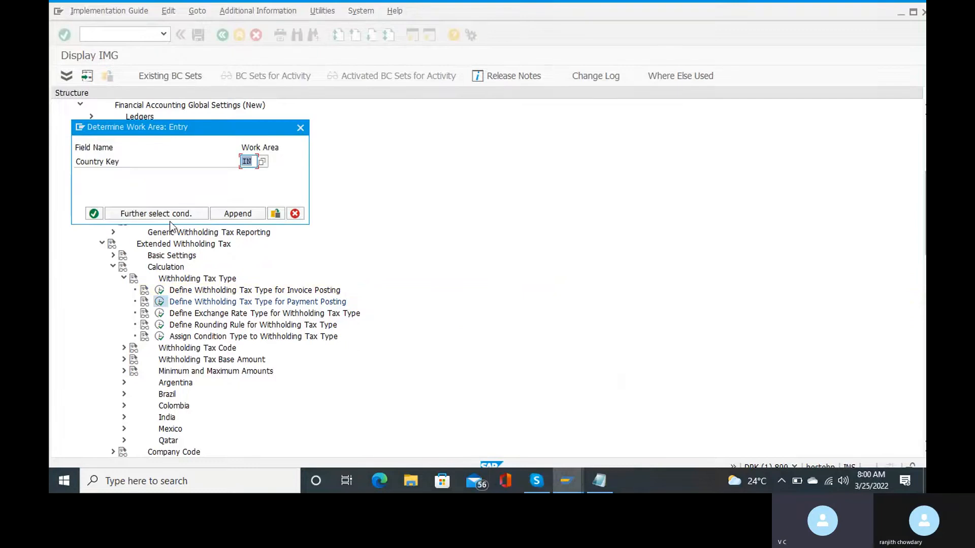
{"action": "left_click", "coordinate": [94, 214]}
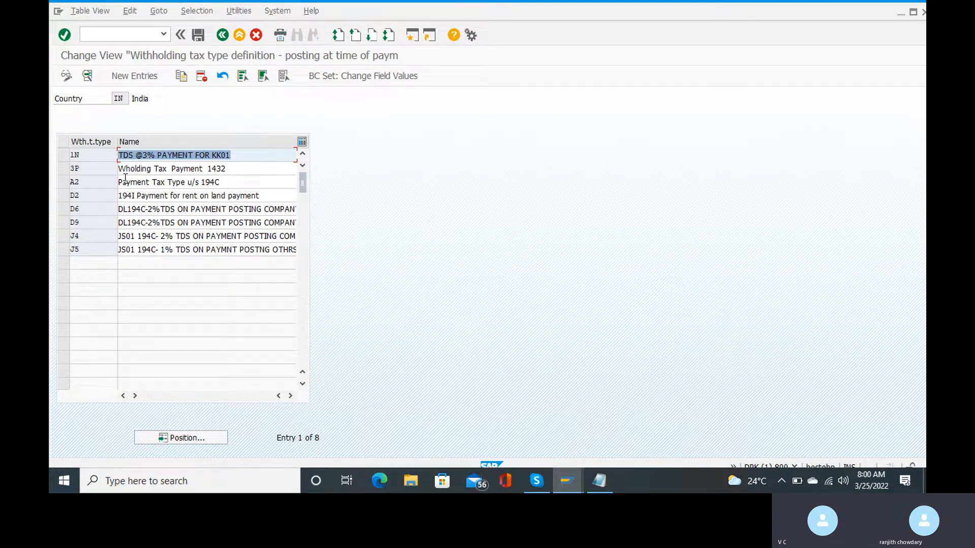
Enter payment-posting tax type RB, described '194i tds on rent', with gross amount as base.
{"action": "left_click", "coordinate": [128, 77]}
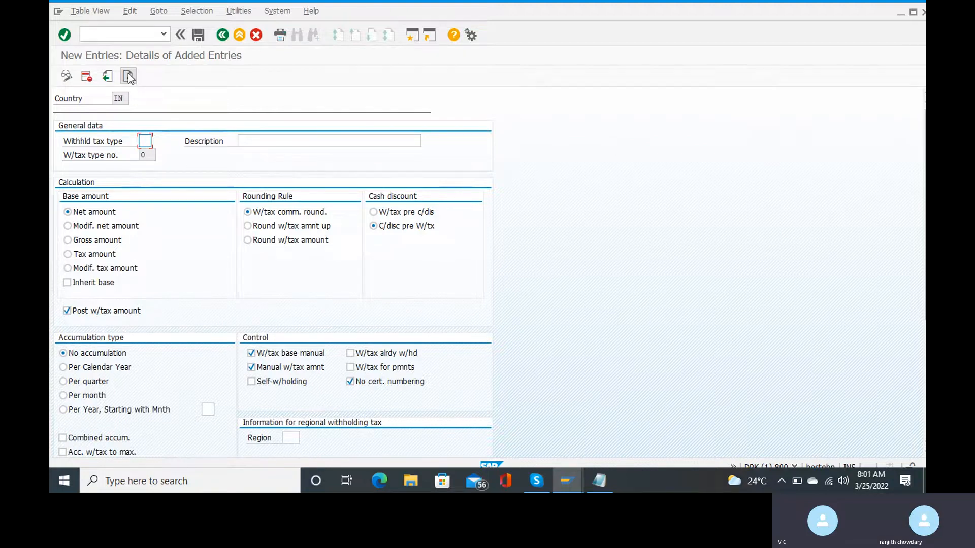
{"action": "type", "text": "rb"}
{"action": "left_click", "coordinate": [268, 140]}
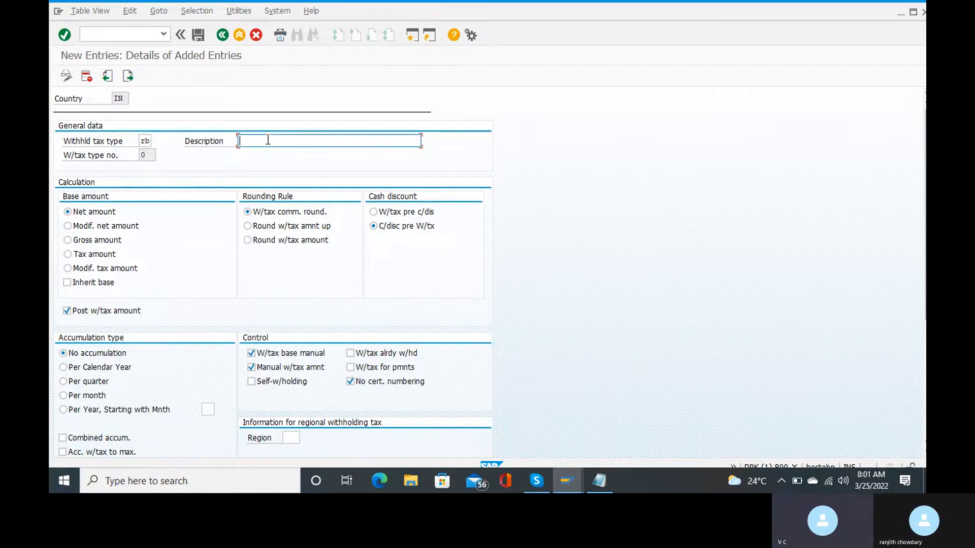
{"action": "type", "text": "194i tds on rent"}
{"action": "left_click", "coordinate": [111, 243]}
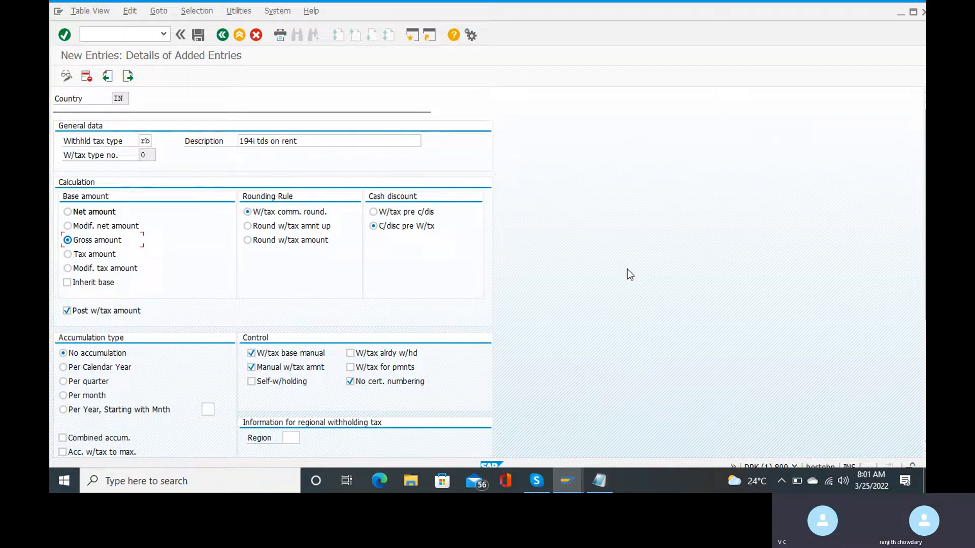
Save tax type RB in the customizing request and go back twice to the IMG tree.
{"action": "left_click", "coordinate": [197, 34]}
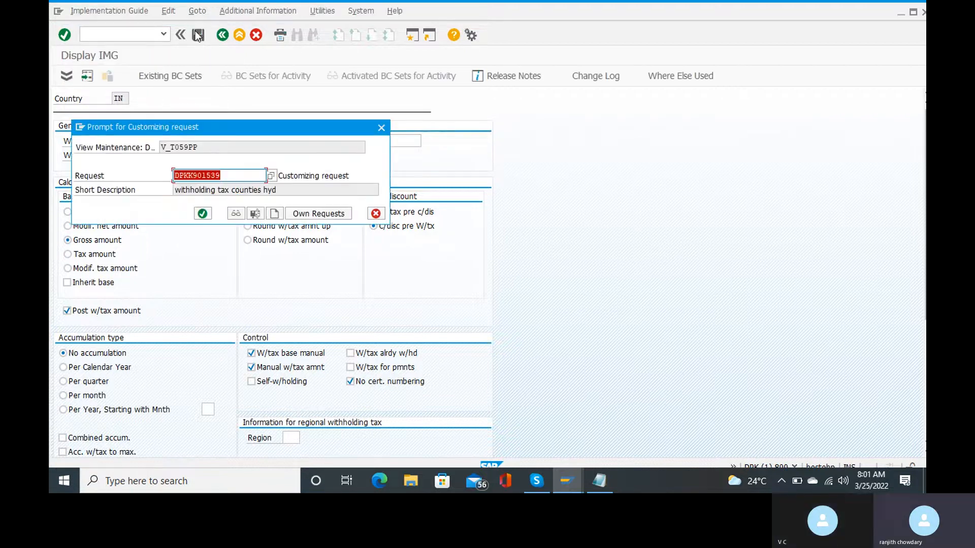
{"action": "key", "text": "Return"}
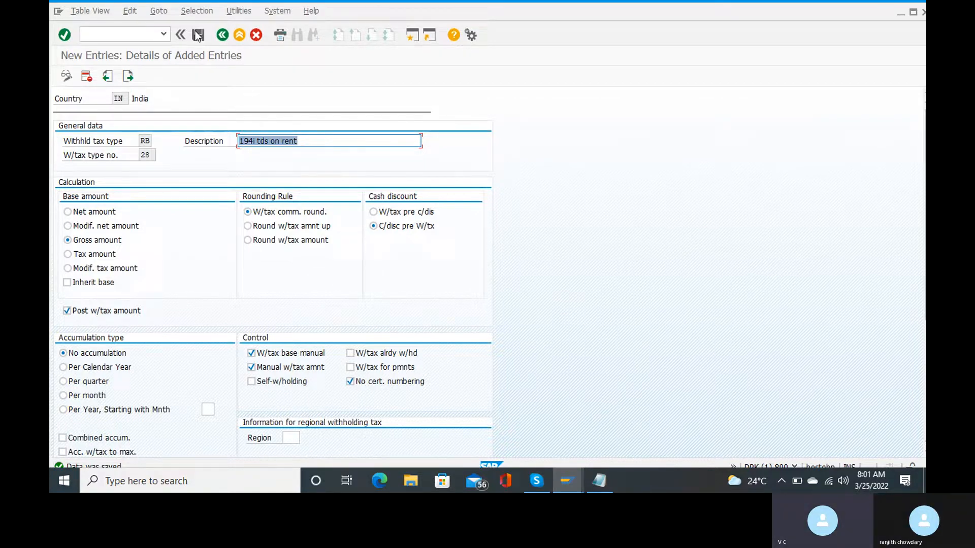
{"action": "left_click", "coordinate": [221, 35]}
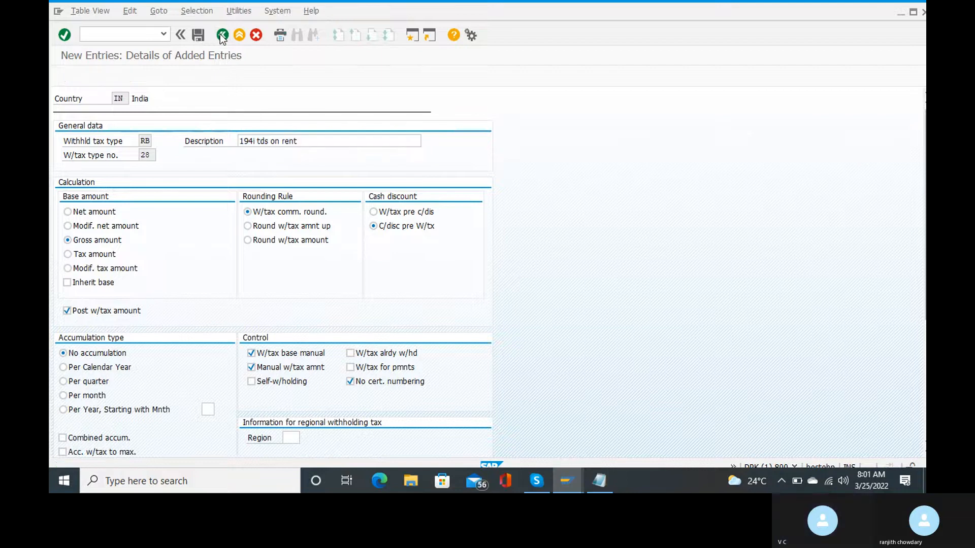
{"action": "left_click", "coordinate": [222, 35]}
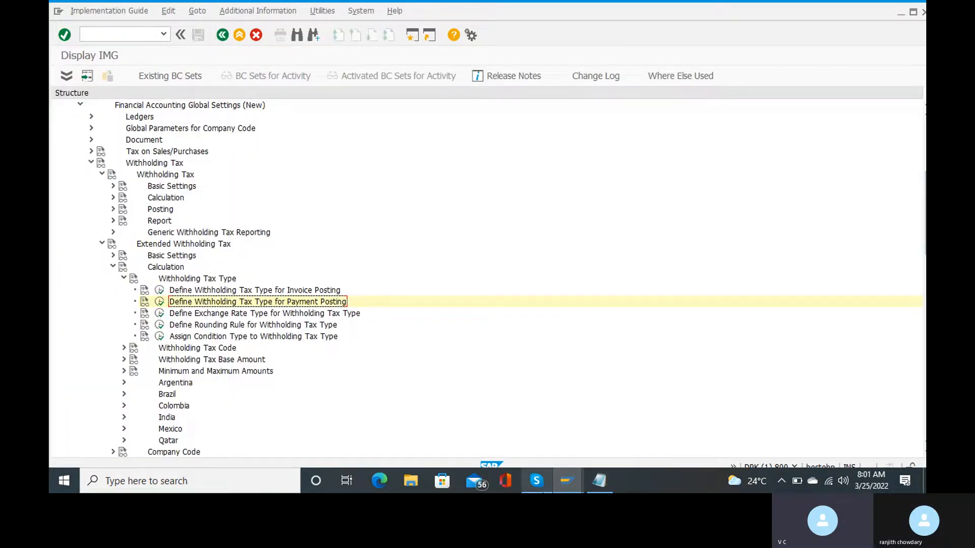
{"action": "mouse_move", "coordinate": [537, 481]}
{"action": "mouse_move", "coordinate": [540, 425]}
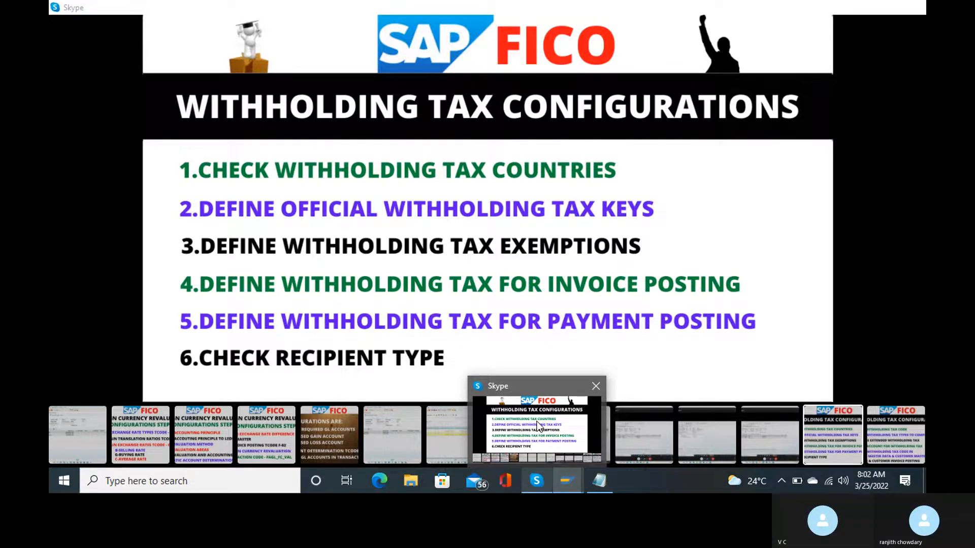
Dismiss the Skype slide preview to bring the SAP IMG tree back.
{"action": "key", "text": "Return"}
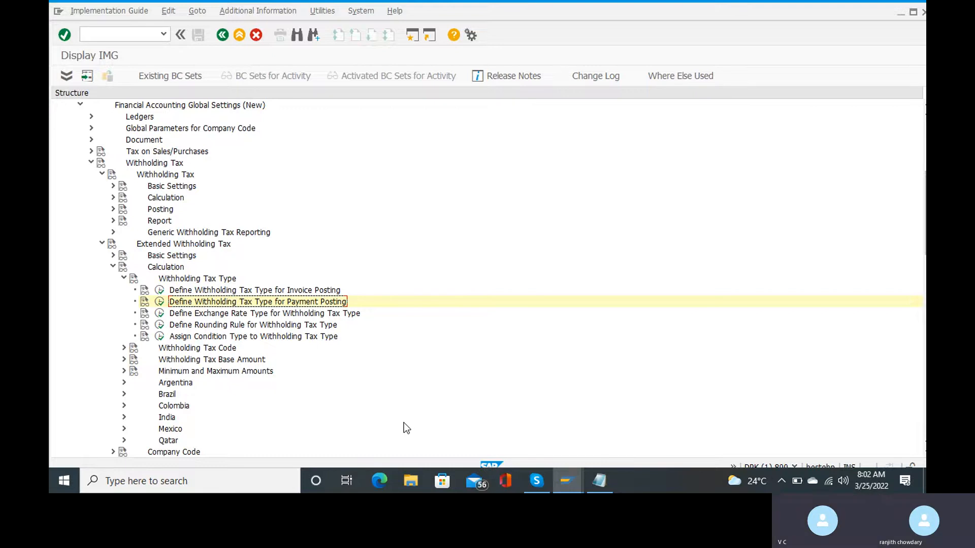
Collapse the Withholding Tax Type node under Extended Withholding Tax Calculation.
{"action": "scroll", "coordinate": [404, 423], "scroll_direction": "down", "scroll_amount": 3}
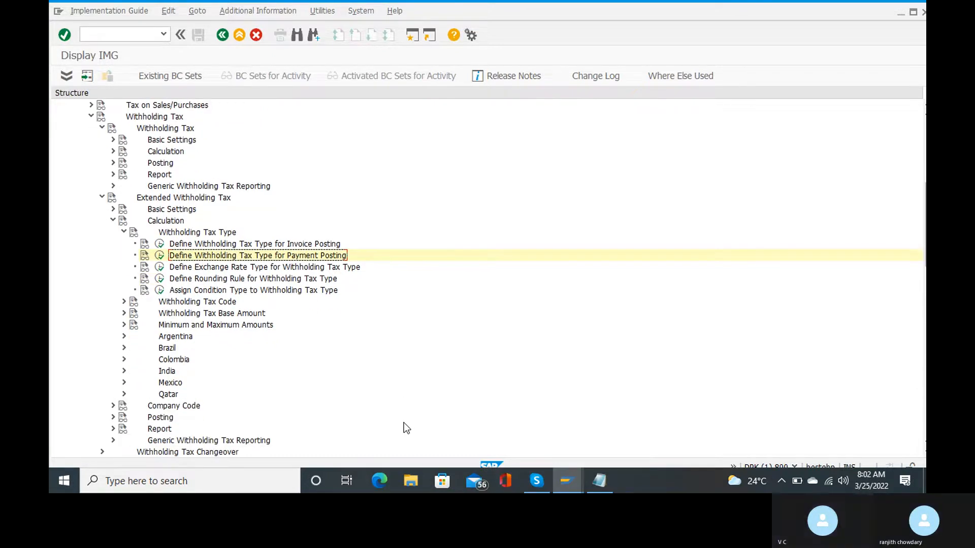
{"action": "scroll", "coordinate": [404, 423], "scroll_direction": "down", "scroll_amount": 3}
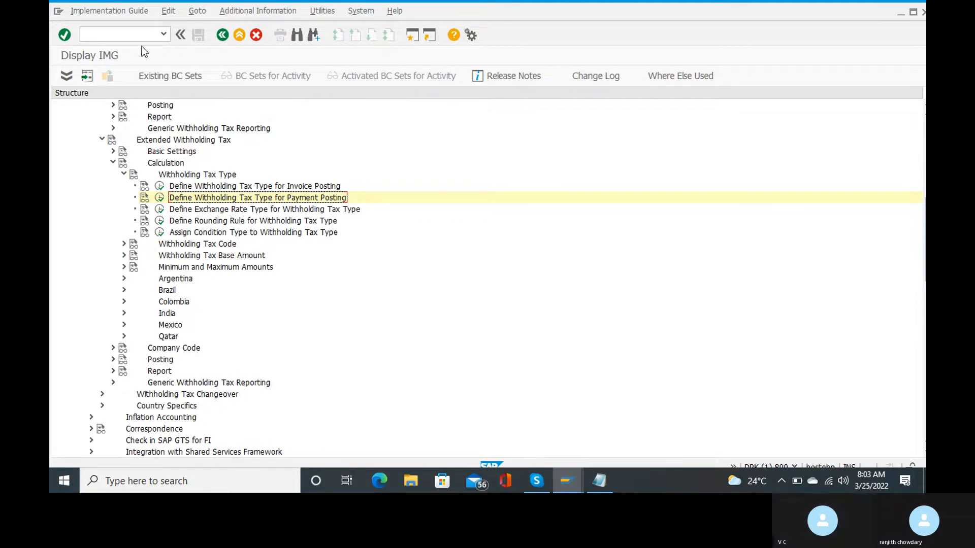
{"action": "left_click", "coordinate": [122, 34]}
{"action": "type", "text": "/"}
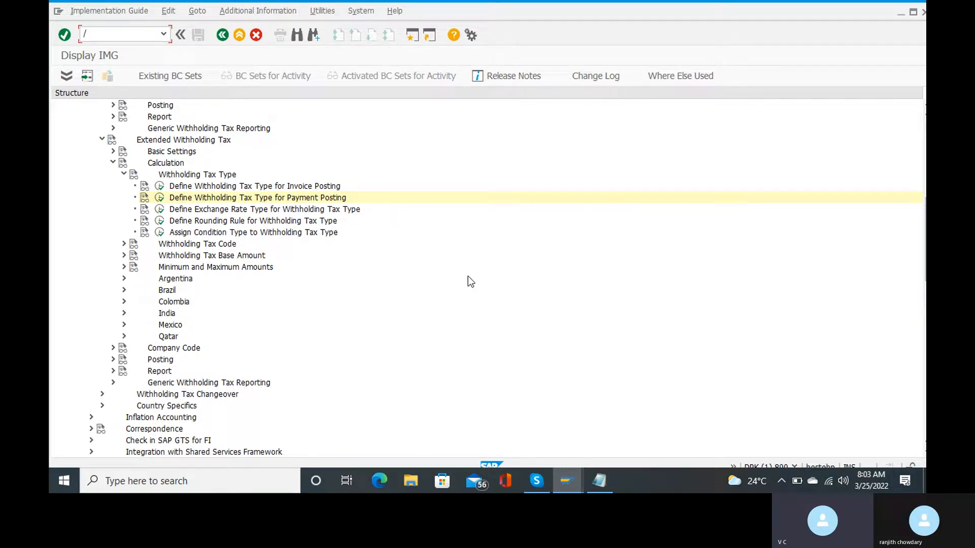
{"action": "left_click", "coordinate": [123, 175]}
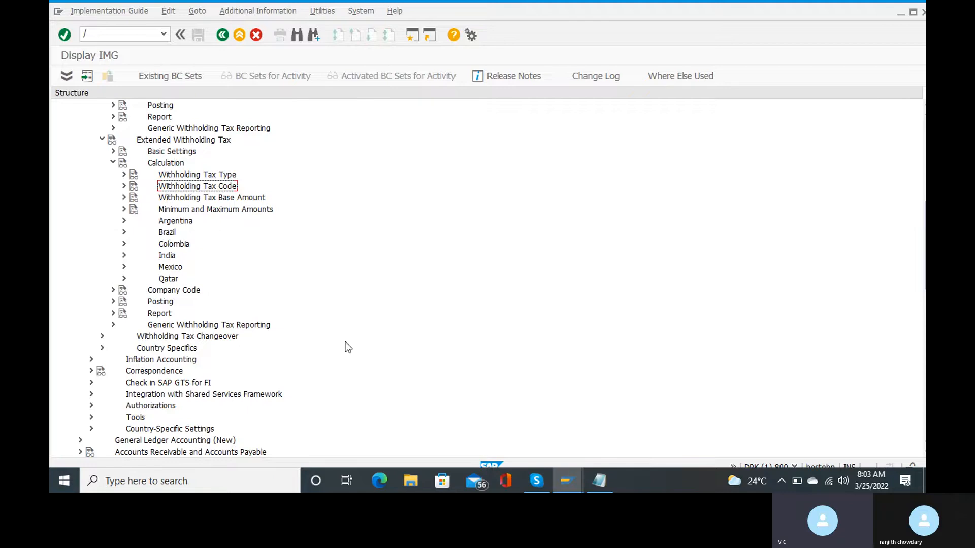
Collapse the Calculation branch and expand Basic Settings to list Check Withholding Tax Countries through Change Message Control.
{"action": "scroll", "coordinate": [346, 343], "scroll_direction": "up", "scroll_amount": 2}
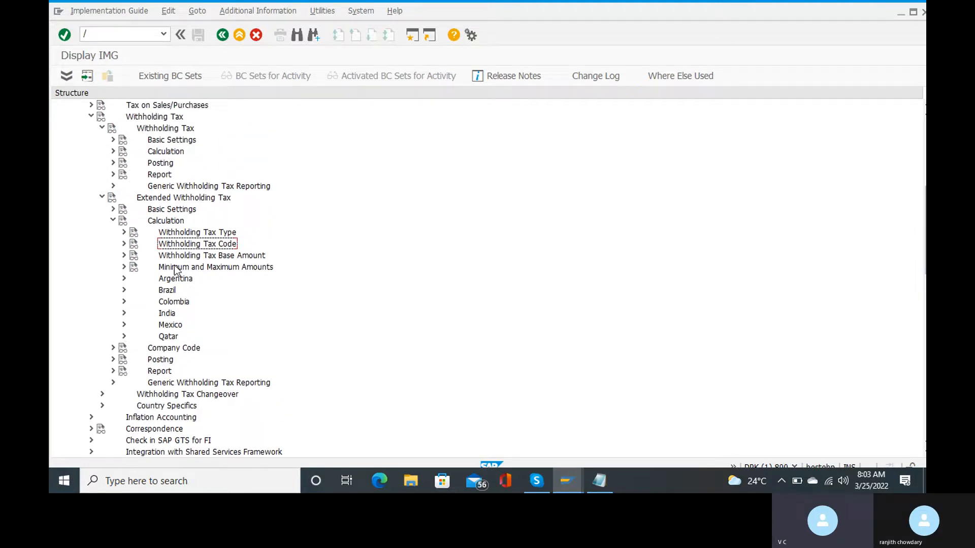
{"action": "left_click", "coordinate": [113, 219]}
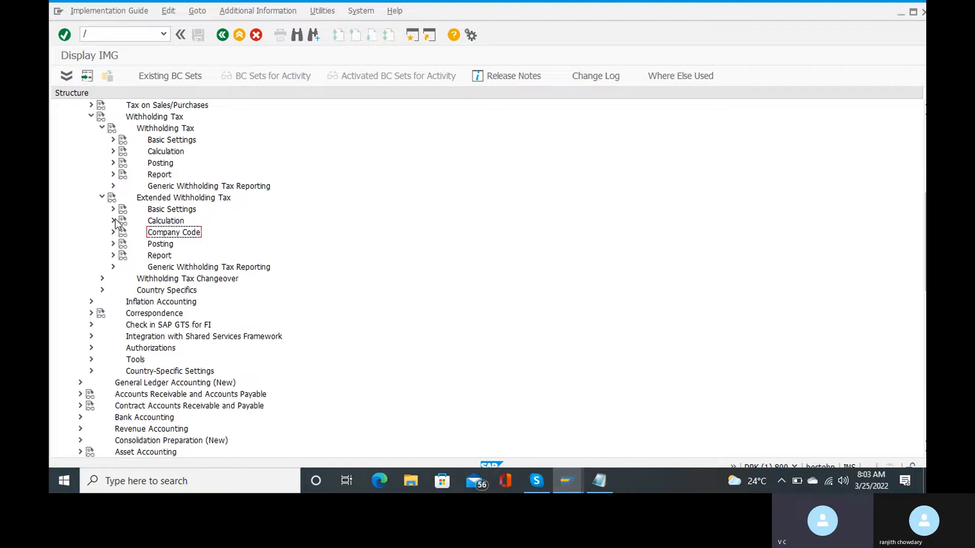
{"action": "left_click", "coordinate": [113, 209]}
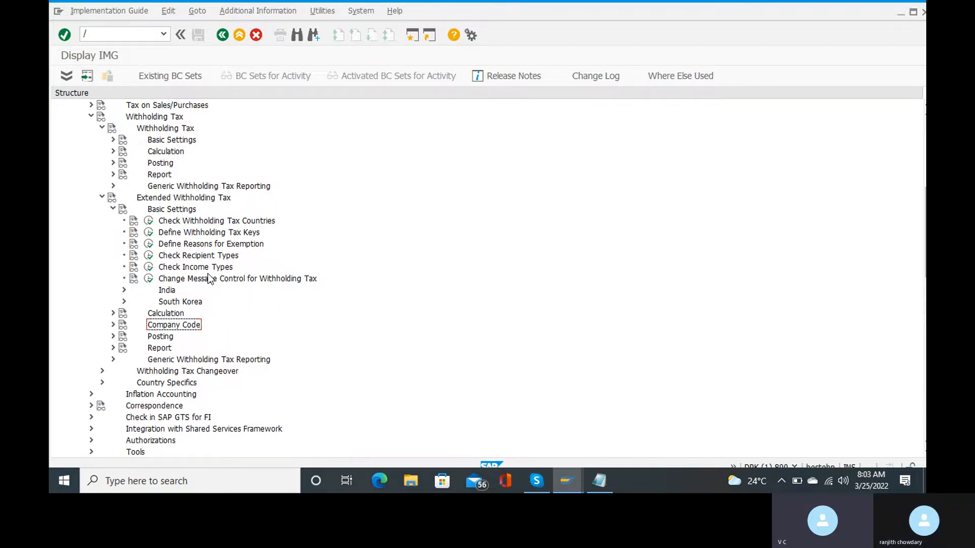
Open Check Recipient Types for country IN and start a blank New Entries screen.
{"action": "left_click", "coordinate": [149, 255]}
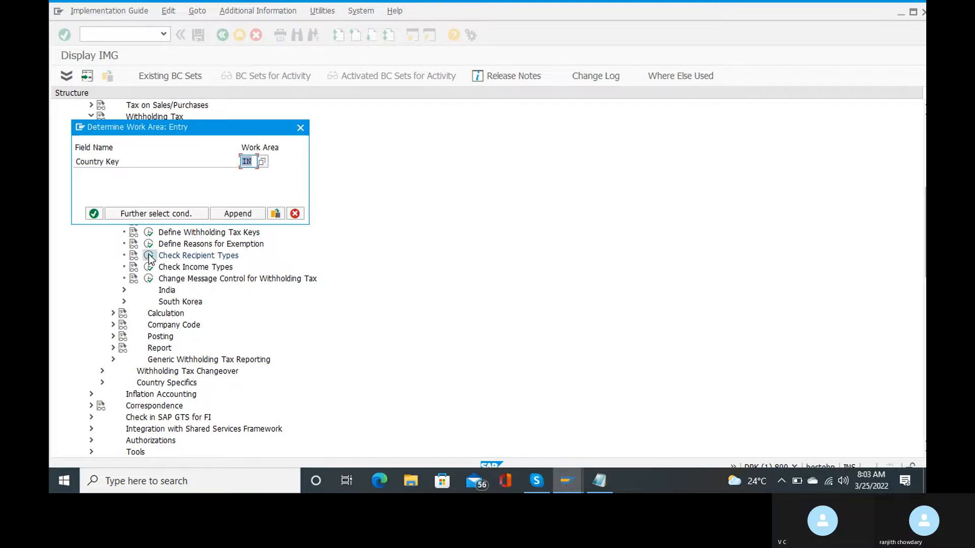
{"action": "left_click", "coordinate": [94, 213]}
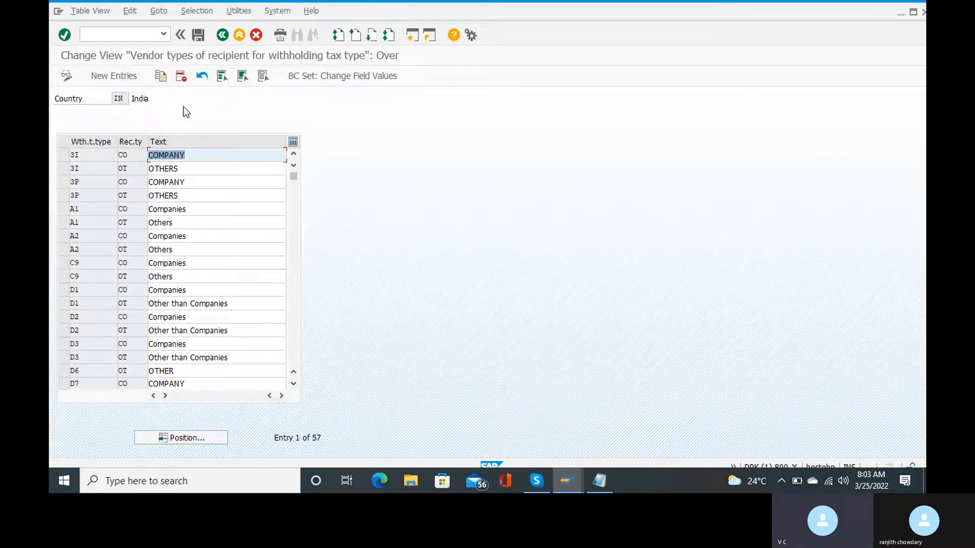
{"action": "left_click", "coordinate": [121, 74]}
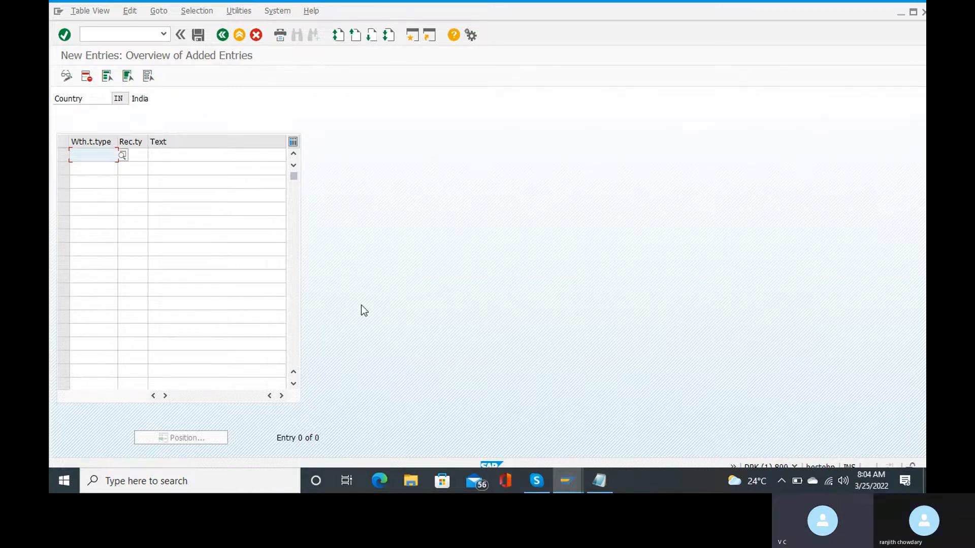
Add a Notepad line 'with holding tax type for payment posting- RB' below the RT note.
{"action": "mouse_move", "coordinate": [598, 472]}
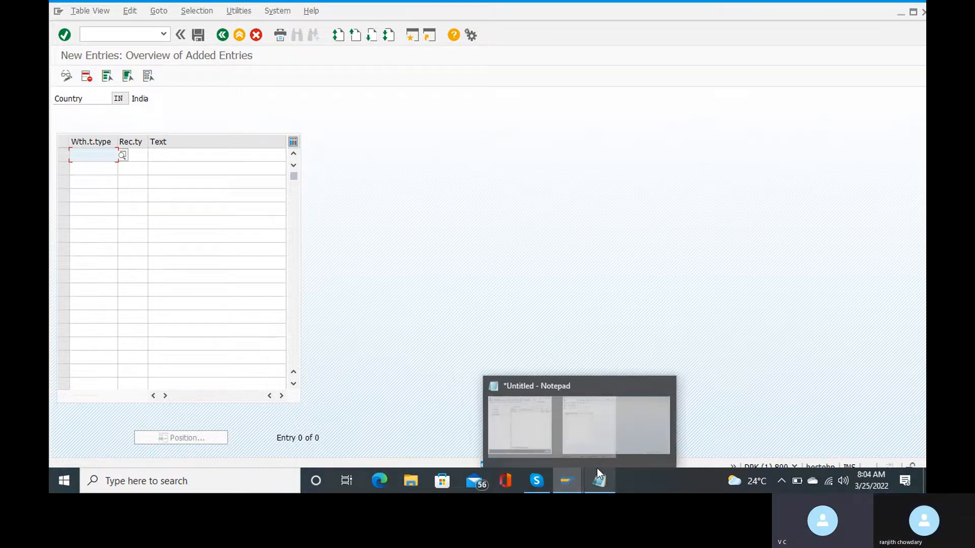
{"action": "left_click", "coordinate": [599, 456]}
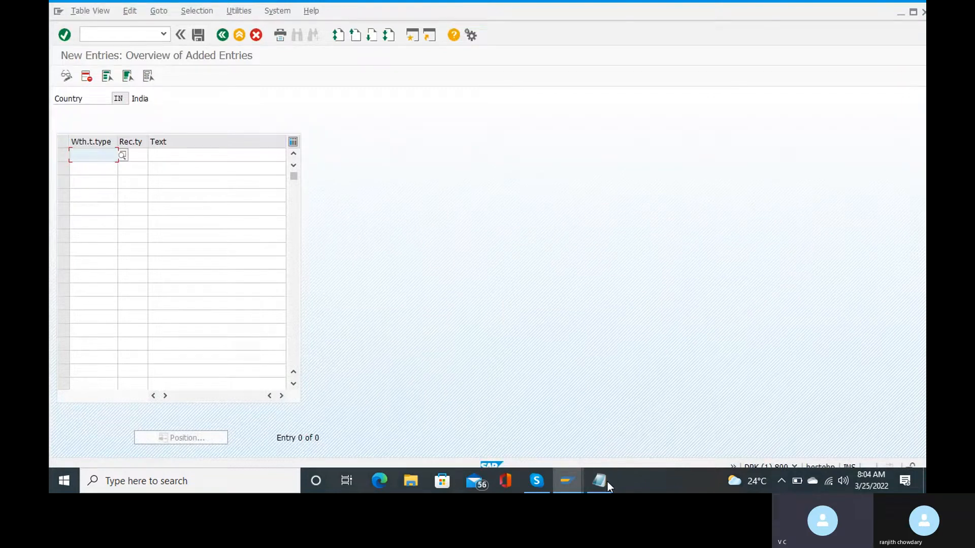
{"action": "mouse_move", "coordinate": [600, 481]}
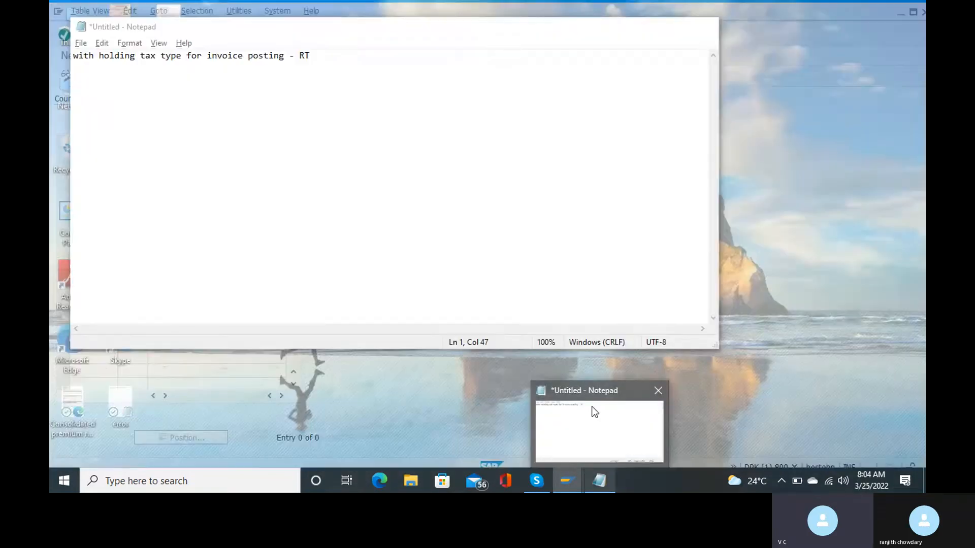
{"action": "left_click", "coordinate": [594, 412]}
{"action": "key", "text": "Return"}
{"action": "type", "text": "w"}
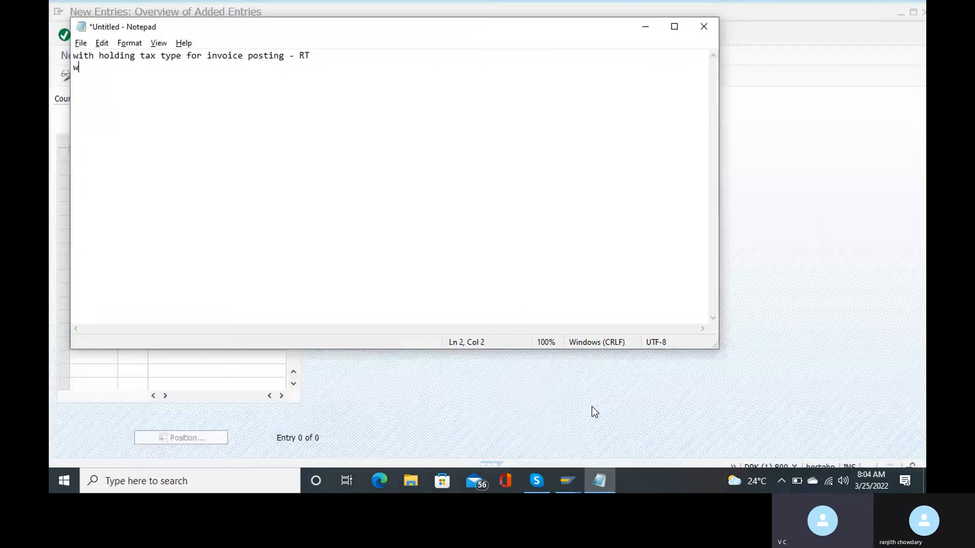
{"action": "type", "text": "ith holding ta"}
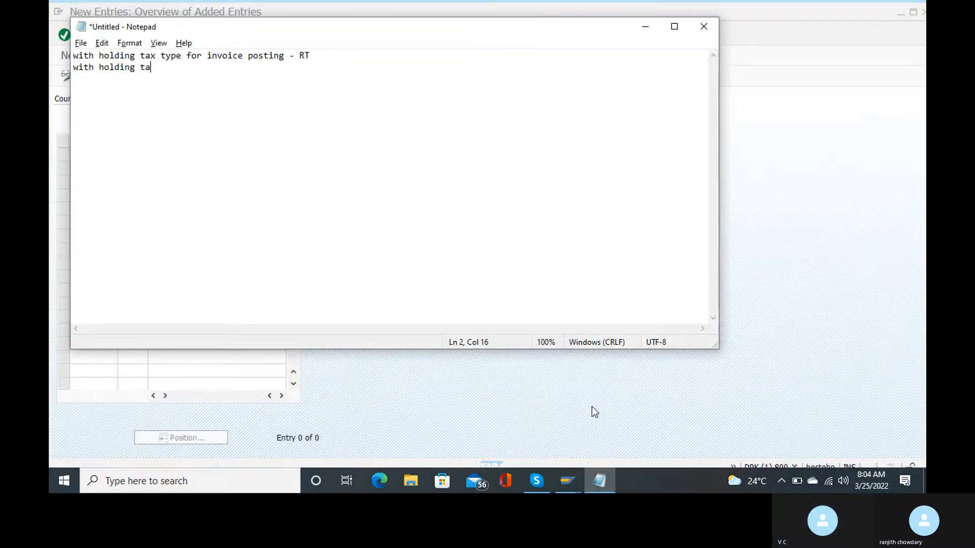
{"action": "type", "text": "x type for paym"}
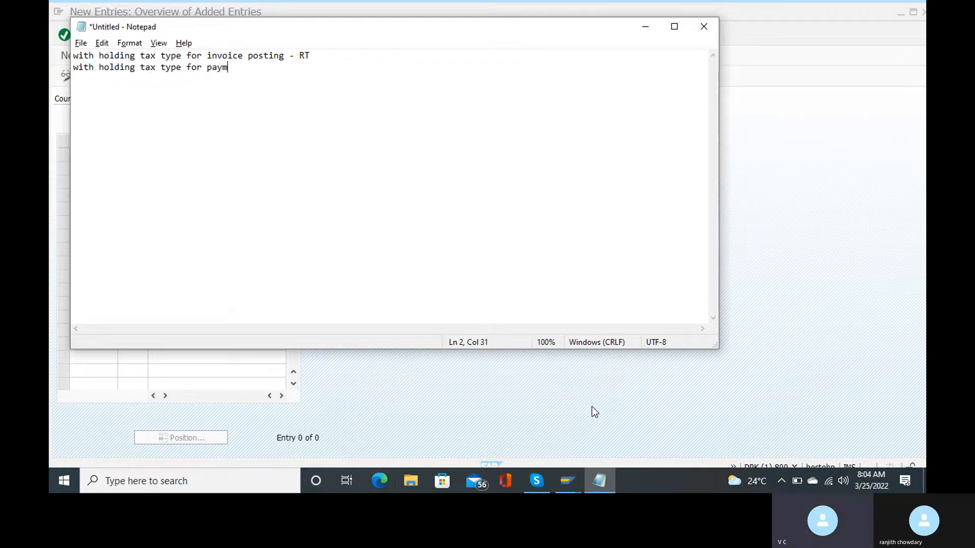
{"action": "type", "text": "ent pos"}
{"action": "key", "text": "BackSpace"}
{"action": "key", "text": "BackSpace"}
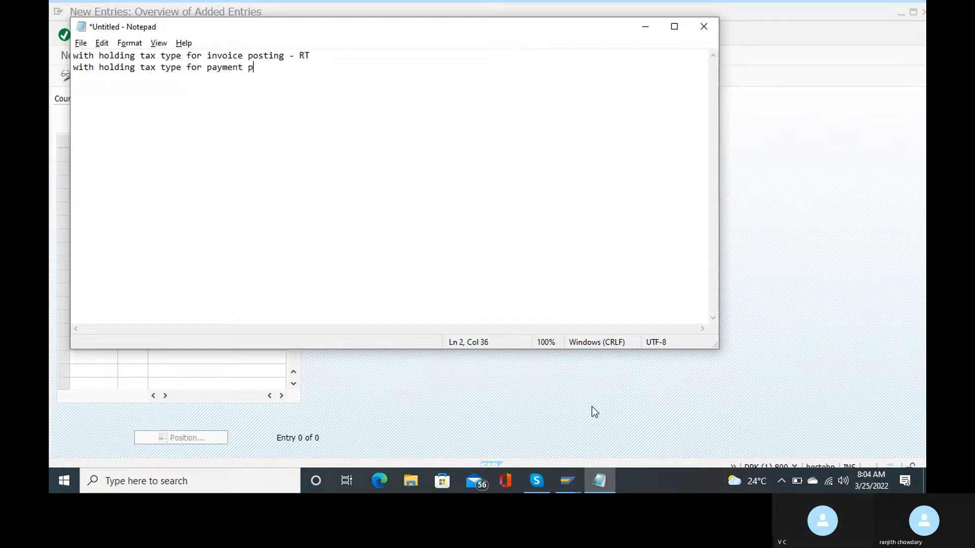
{"action": "type", "text": "osting"}
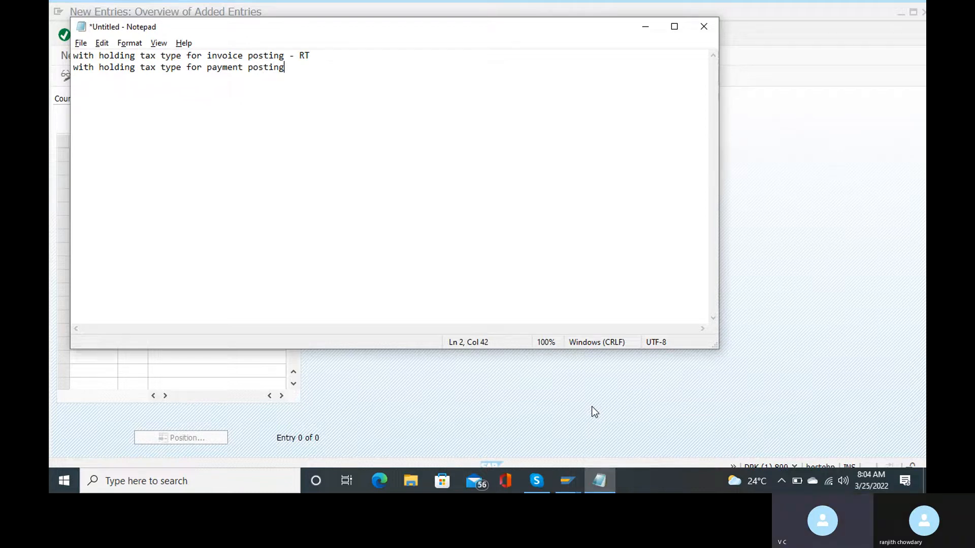
{"action": "type", "text": "- "}
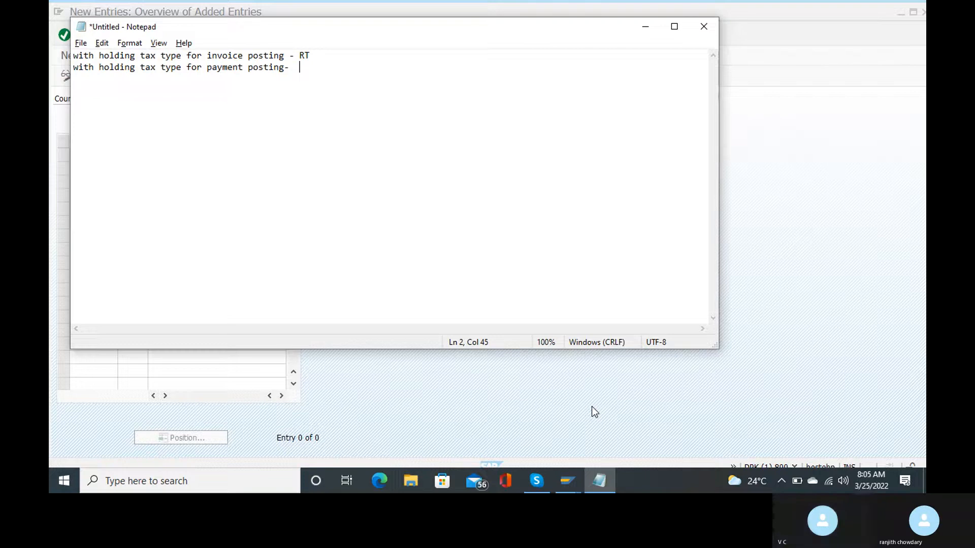
{"action": "type", "text": " RB"}
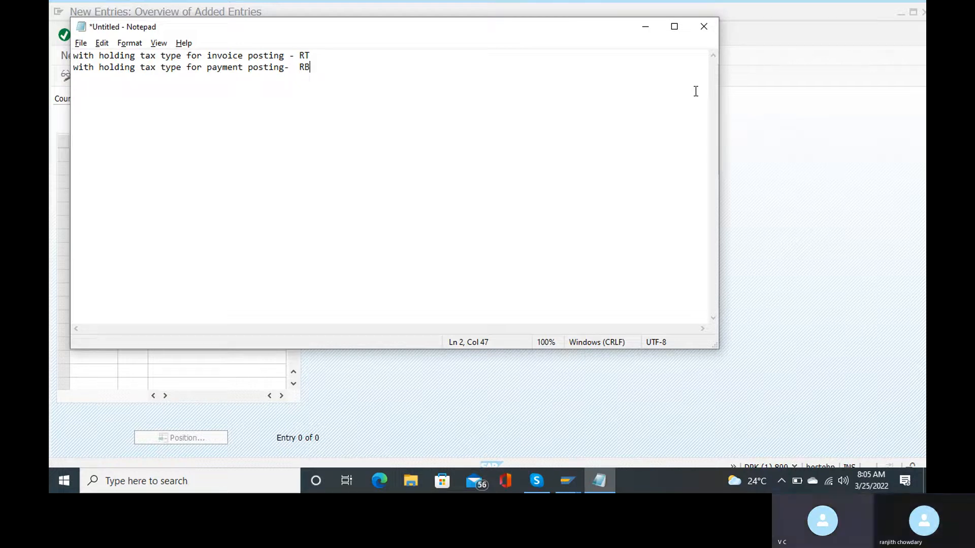
Back in SAP, search the withholding tax type list and set RT on the first new row.
{"action": "left_click", "coordinate": [644, 28]}
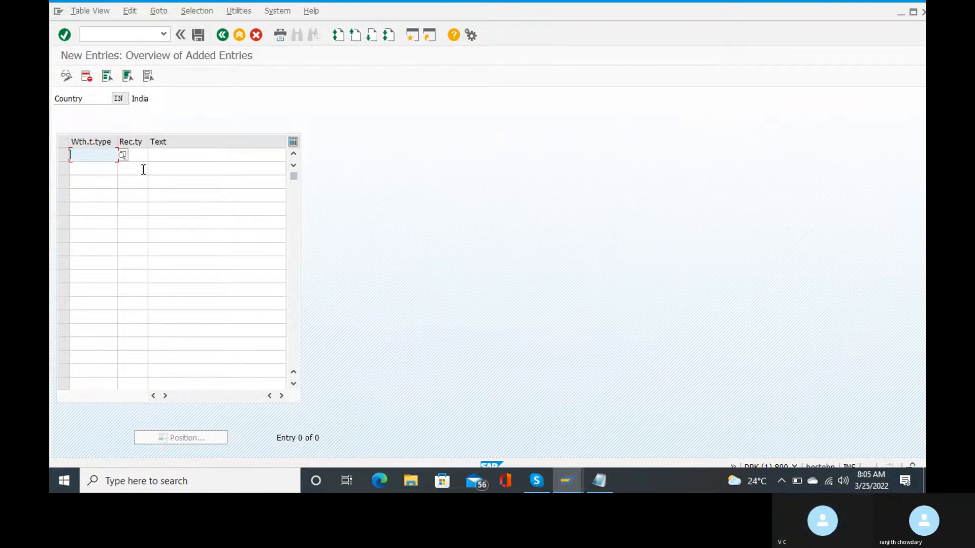
{"action": "left_click", "coordinate": [123, 156]}
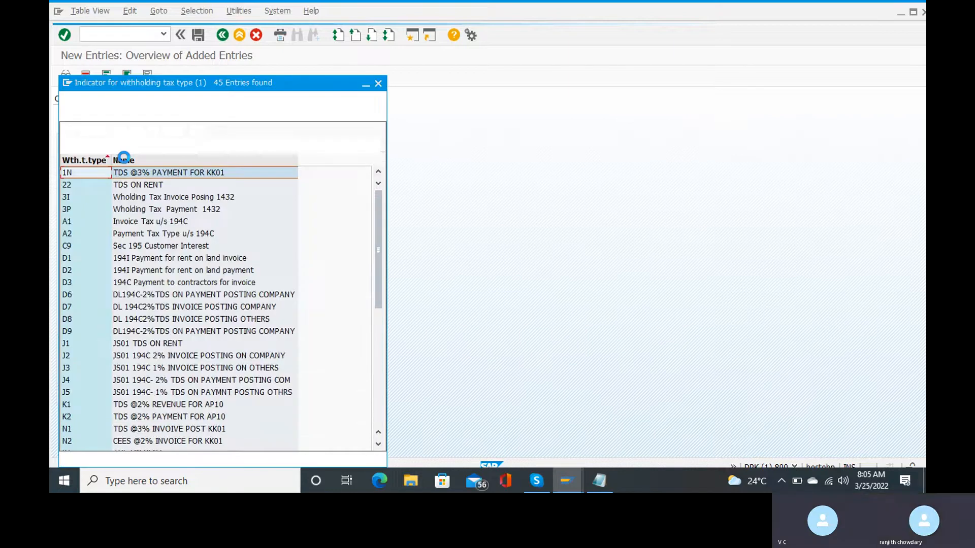
{"action": "left_click", "coordinate": [102, 132]}
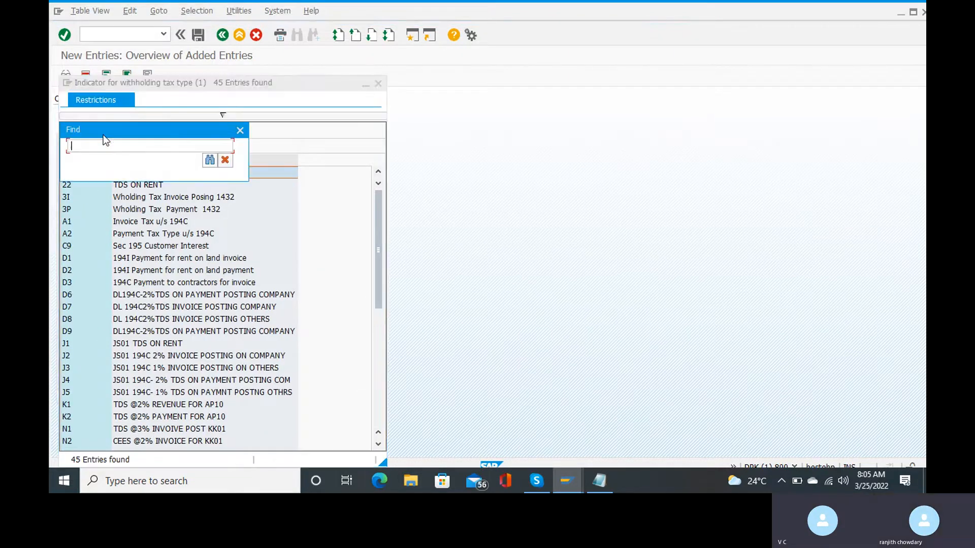
{"action": "type", "text": "RT"}
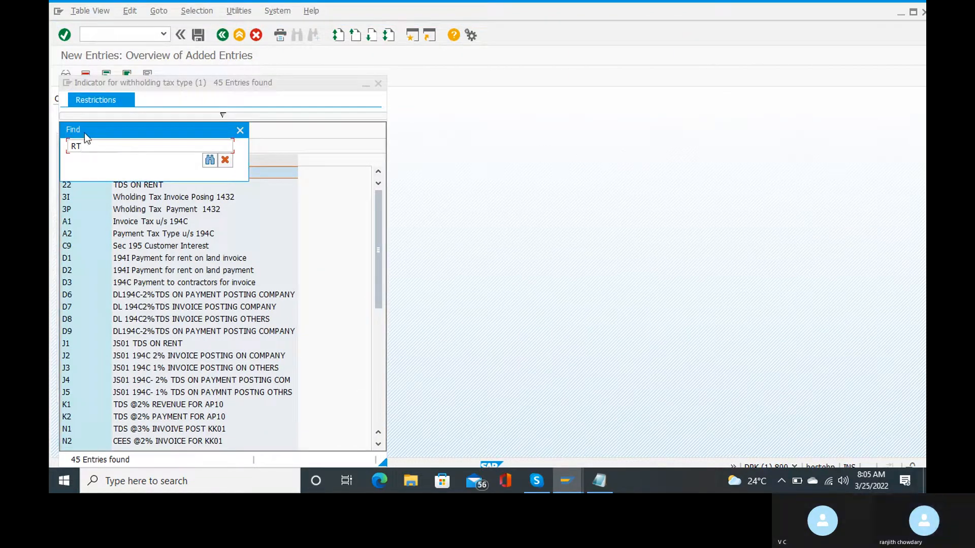
{"action": "left_click", "coordinate": [210, 160]}
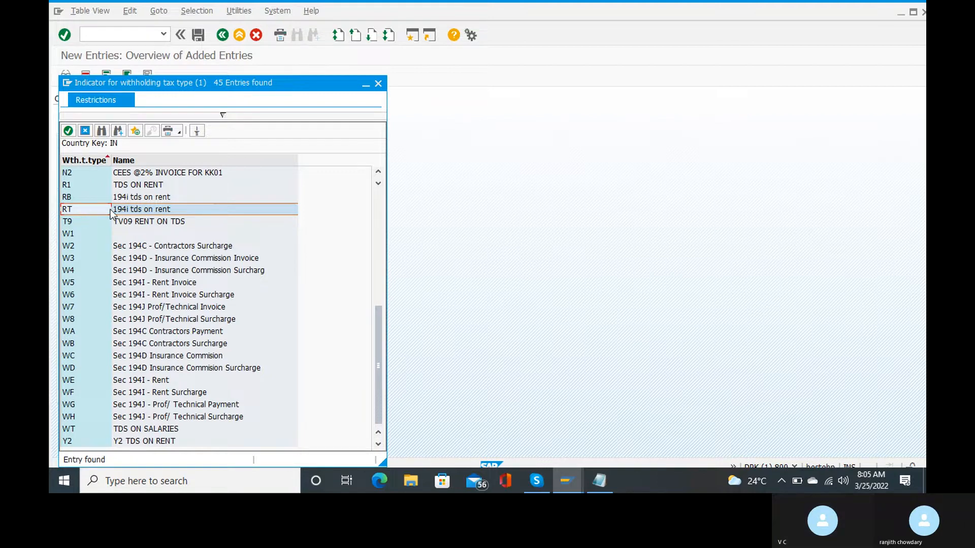
{"action": "double_click", "coordinate": [128, 210]}
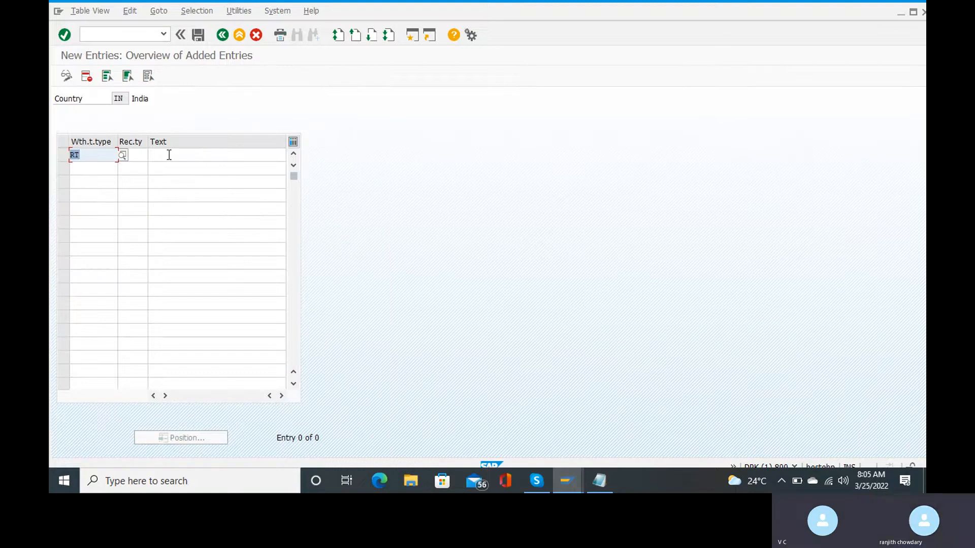
{"action": "left_click", "coordinate": [132, 155]}
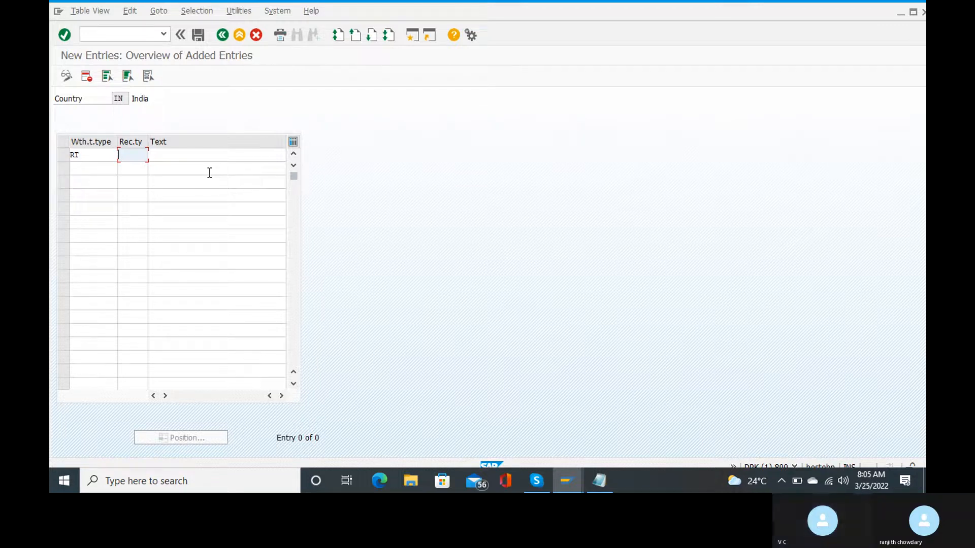
Give the RT row recipient type rt and begin its description with 'receipeint type for'.
{"action": "type", "text": "rt"}
{"action": "key", "text": "Tab"}
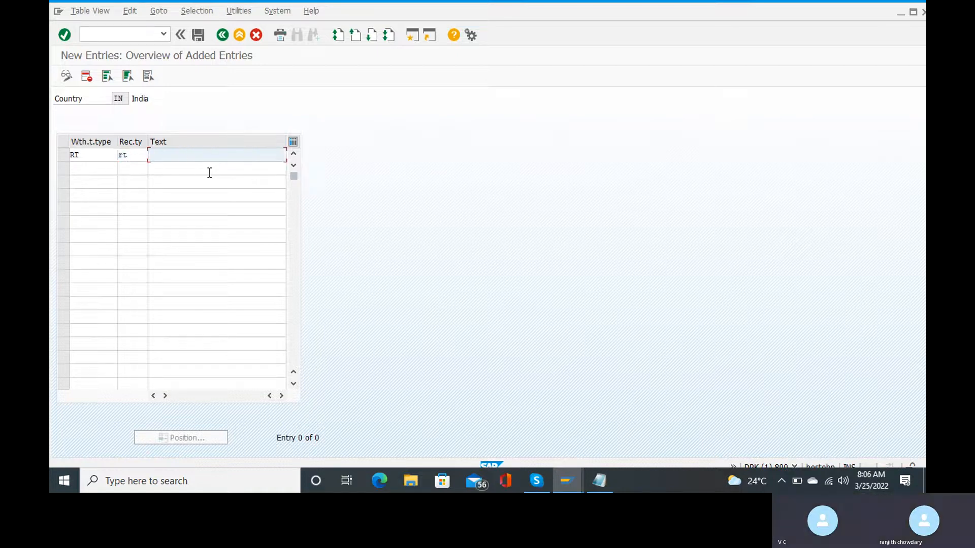
{"action": "type", "text": "rece"}
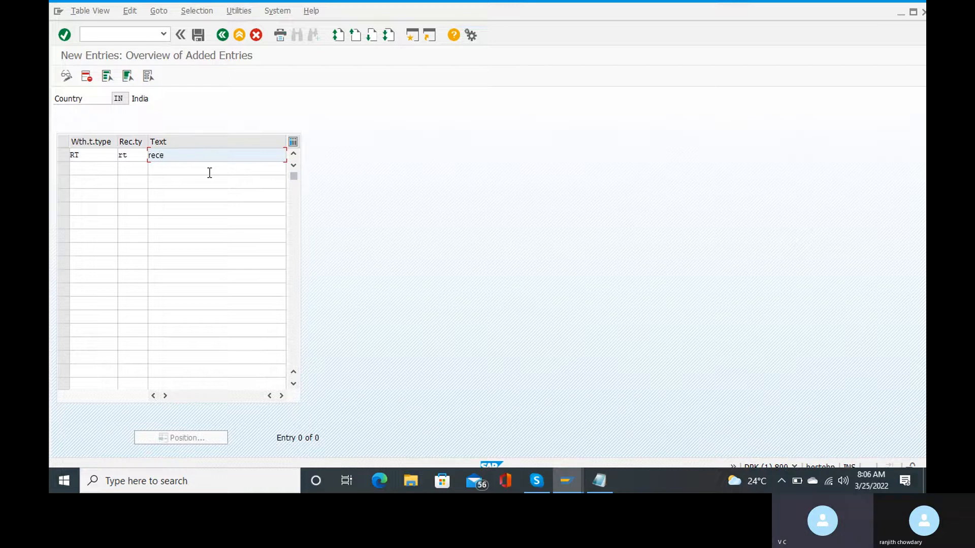
{"action": "type", "text": "ip"}
{"action": "type", "text": "eibt"}
{"action": "key", "text": "BackSpace"}
{"action": "key", "text": "BackSpace"}
{"action": "key", "text": "BackSpace"}
{"action": "type", "text": "nt ty"}
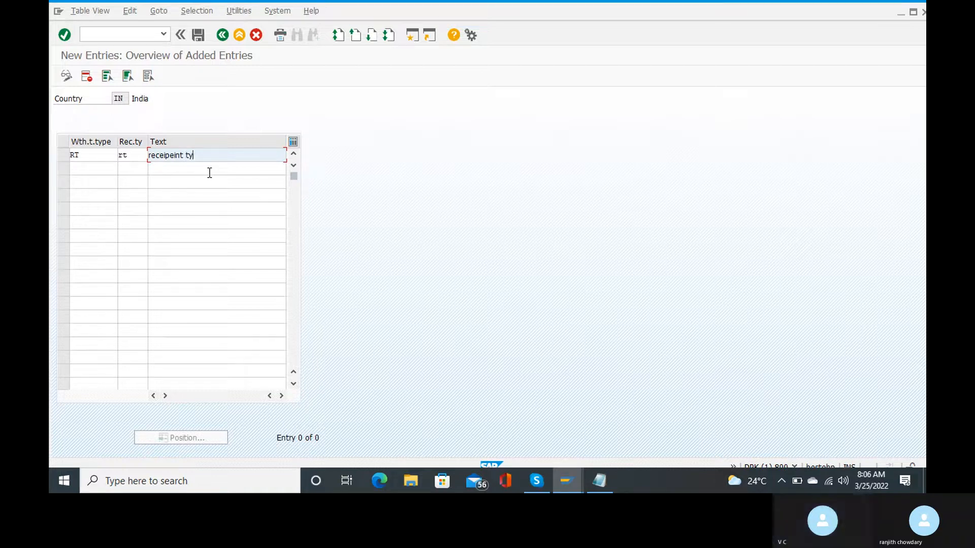
{"action": "type", "text": "pe for"}
Finish the RT row's description as 'receipeint type for wath tax', correcting typos.
{"action": "type", "text": "with"}
{"action": "key", "text": "BackSpace"}
{"action": "type", "text": "holdin"}
{"action": "key", "text": "BackSpace"}
{"action": "key", "text": "BackSpace"}
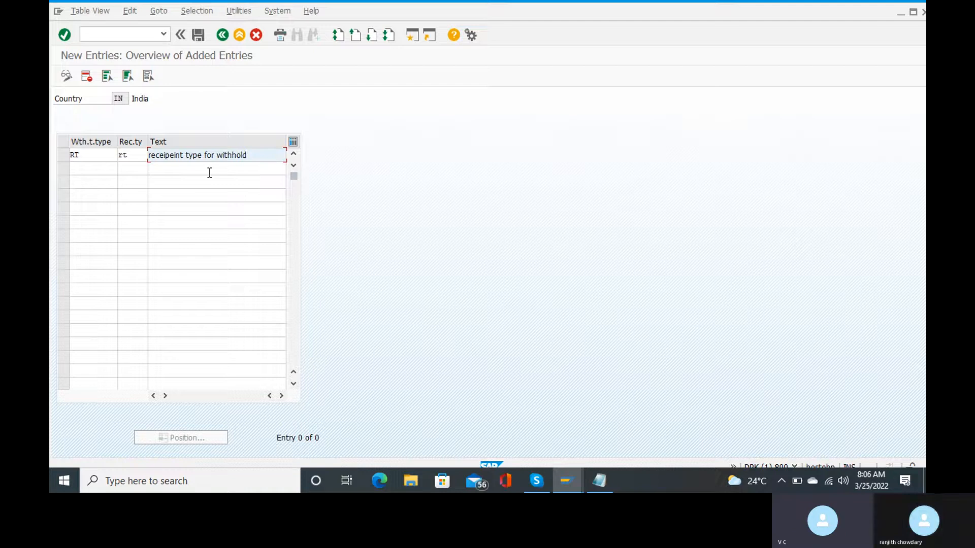
{"action": "key", "text": "BackSpace"}
{"action": "key", "text": "BackSpace"}
{"action": "key", "text": "BackSpace"}
{"action": "key", "text": "BackSpace"}
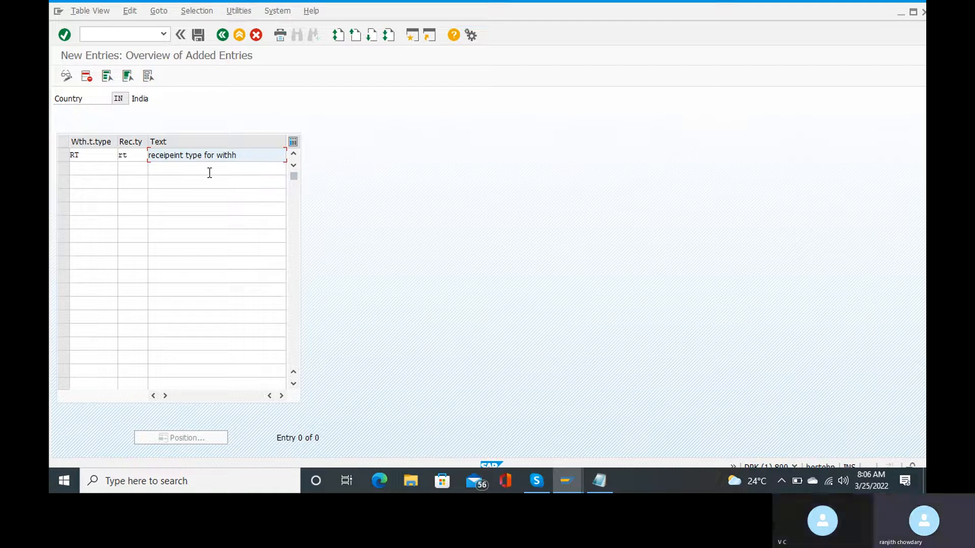
{"action": "key", "text": "BackSpace"}
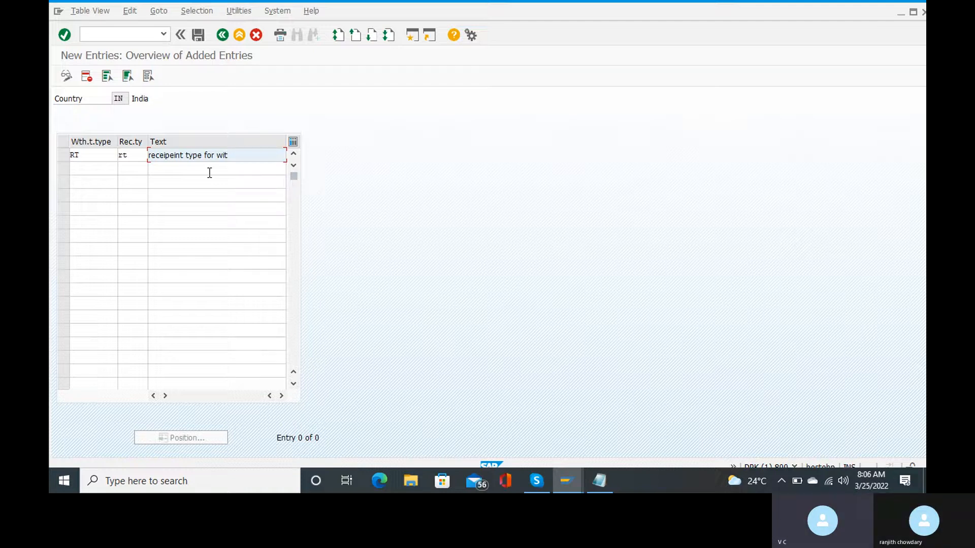
{"action": "type", "text": "ho"}
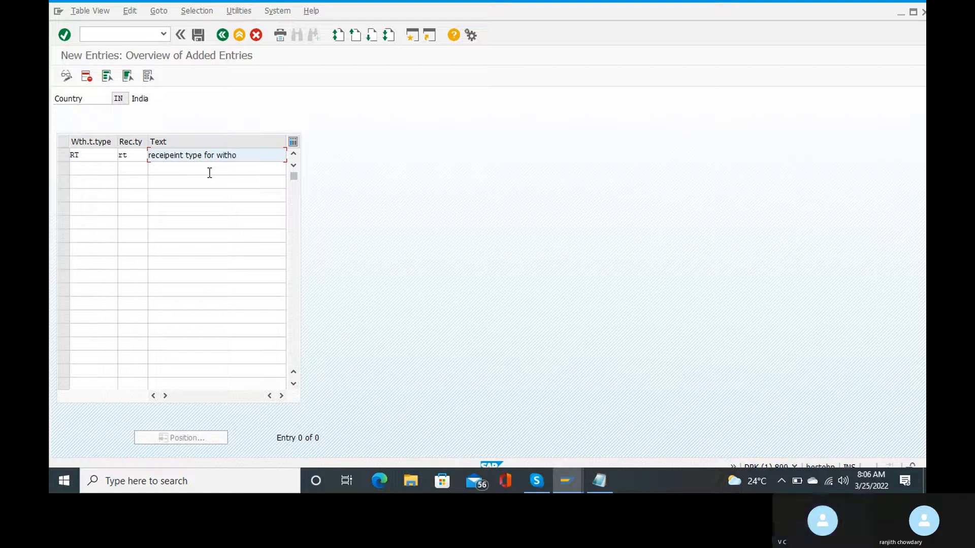
{"action": "type", "text": "ld"}
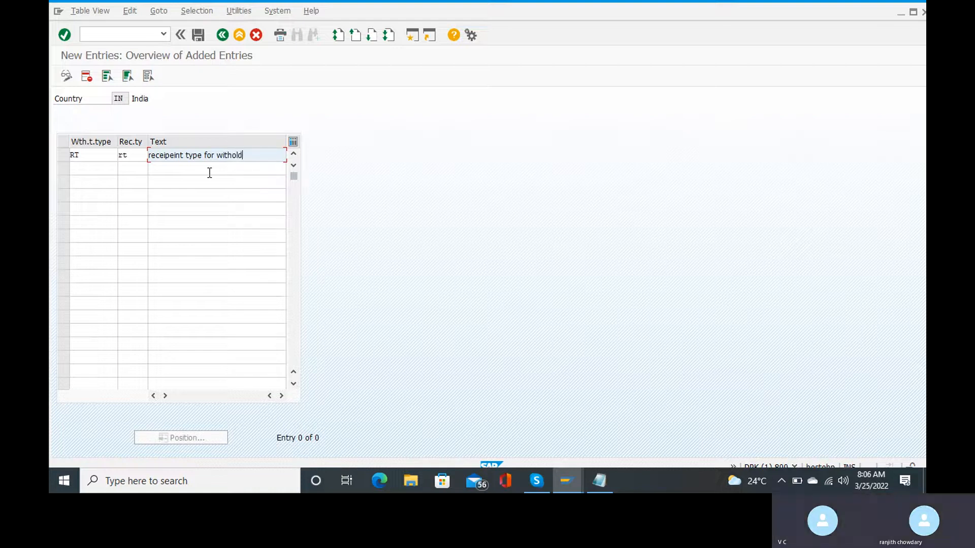
{"action": "key", "text": "BackSpace"}
{"action": "key", "text": "BackSpace"}
{"action": "key", "text": "BackSpace"}
{"action": "key", "text": "BackSpace"}
{"action": "key", "text": "BackSpace"}
{"action": "key", "text": "BackSpace"}
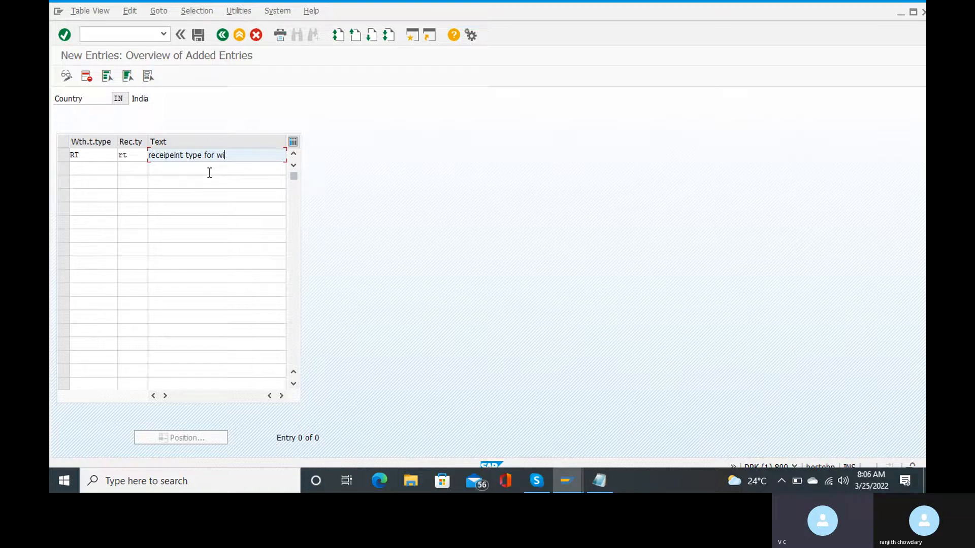
{"action": "type", "text": "a"}
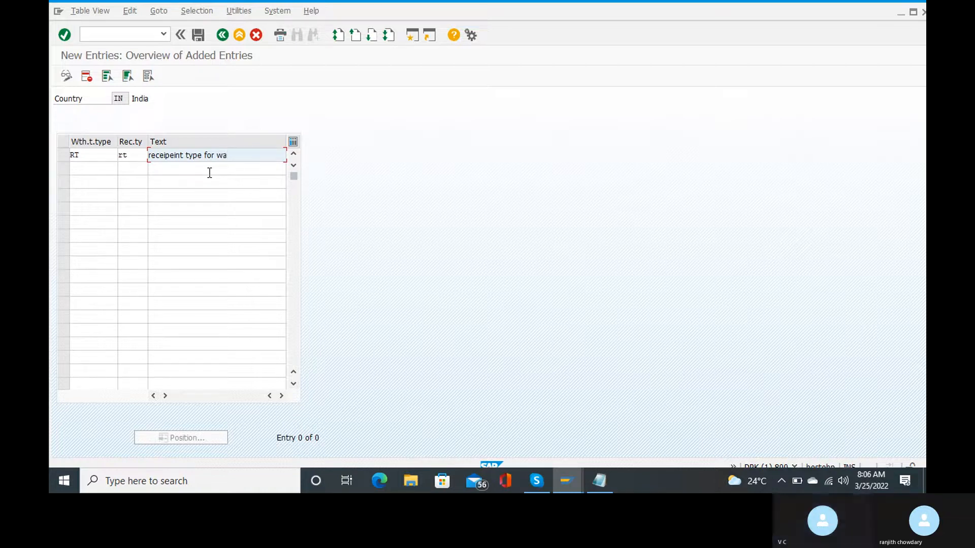
{"action": "type", "text": "th tax"}
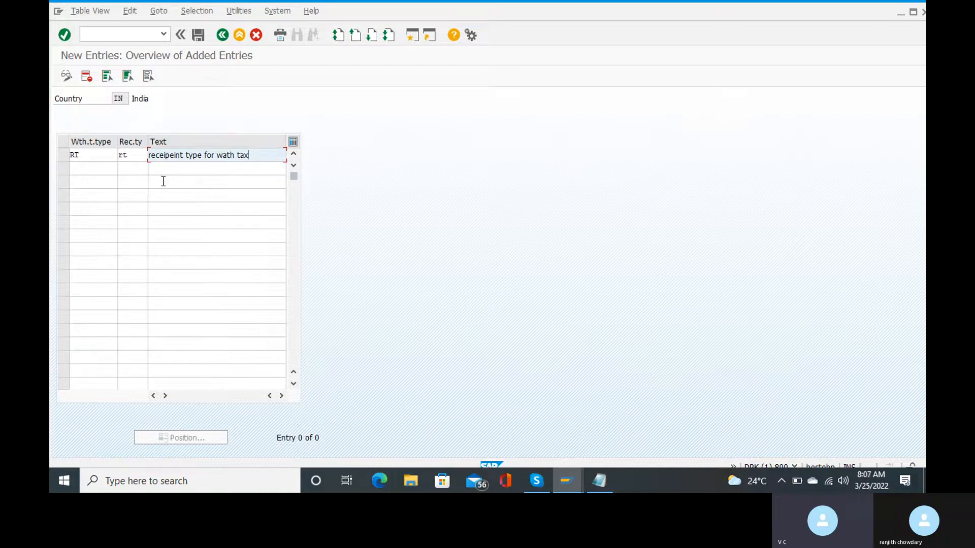
{"action": "left_click", "coordinate": [104, 168]}
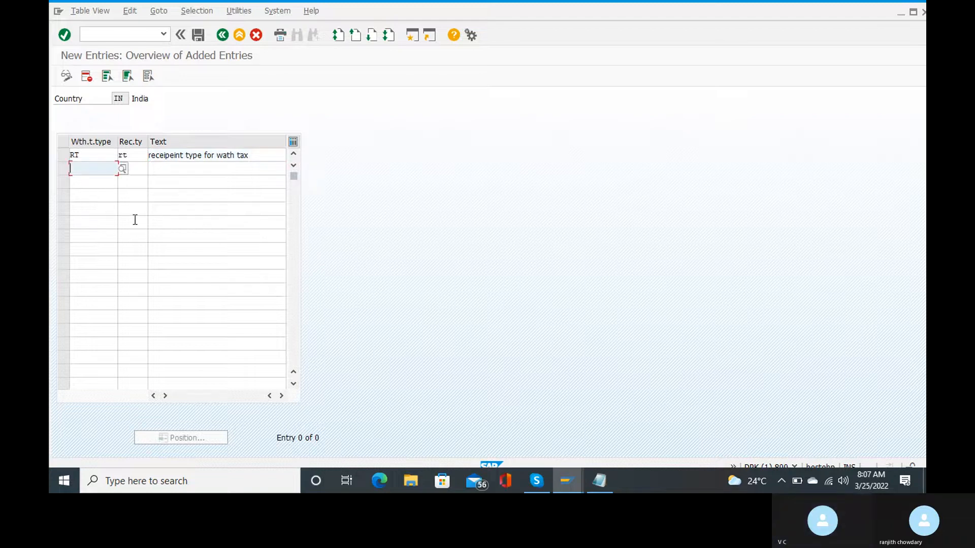
Search the withholding tax type list for rb and set RB on the next row.
{"action": "left_click", "coordinate": [123, 169]}
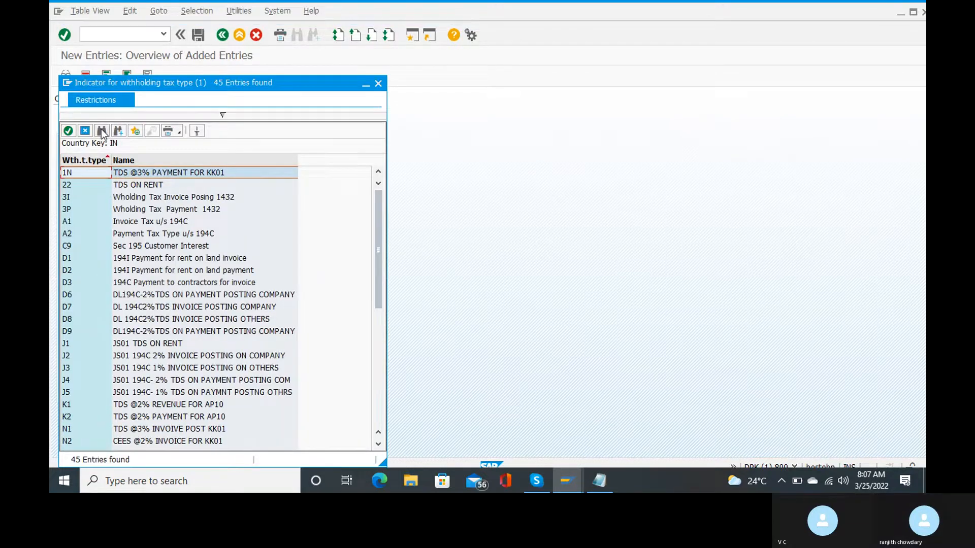
{"action": "left_click", "coordinate": [102, 131]}
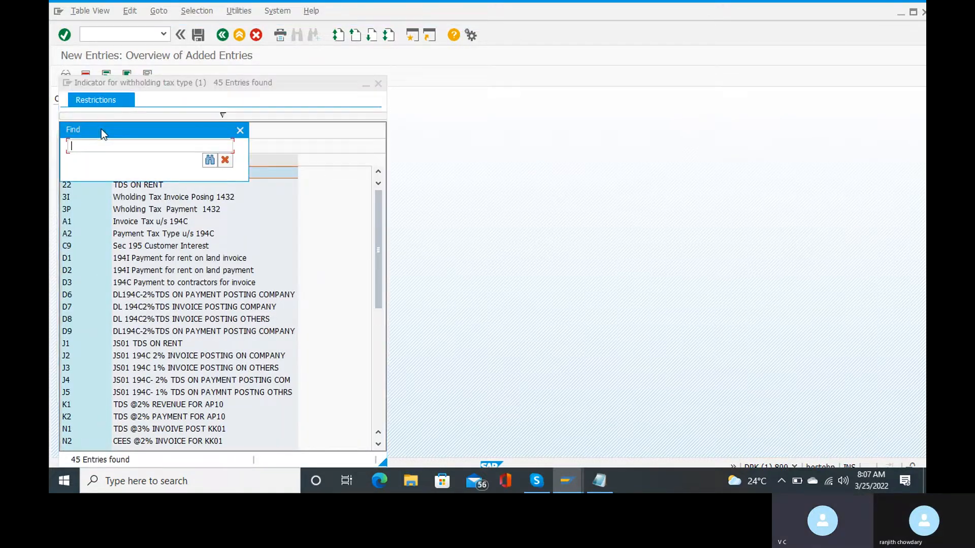
{"action": "type", "text": "rb"}
{"action": "key", "text": "Return"}
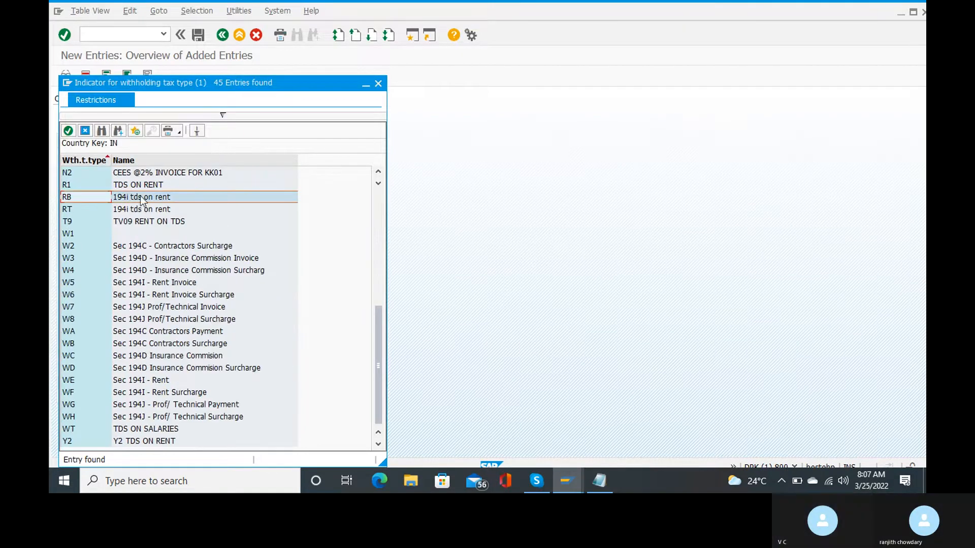
{"action": "double_click", "coordinate": [82, 197]}
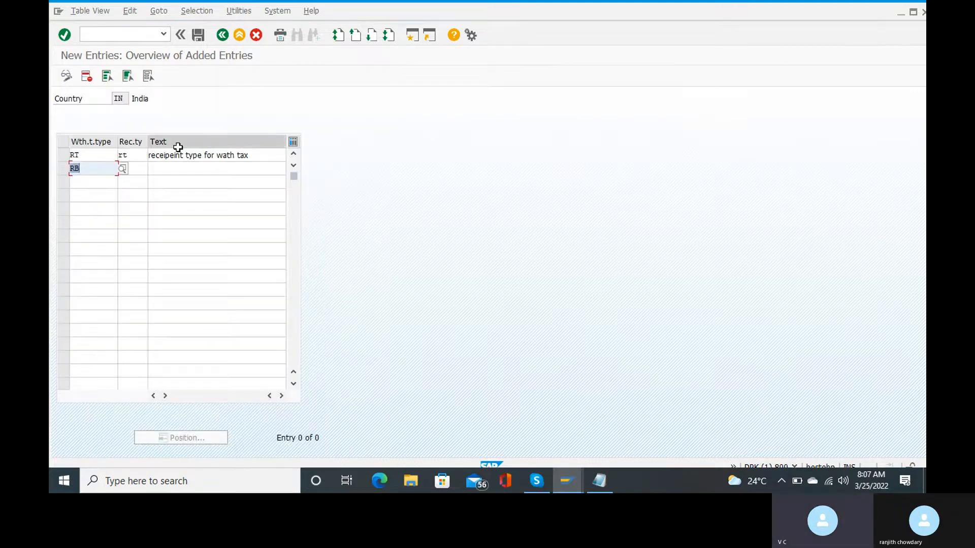
Give the RB row recipient type rb and paste in the RT row's description.
{"action": "left_click", "coordinate": [143, 169]}
{"action": "type", "text": "rb"}
{"action": "key", "text": "Tab"}
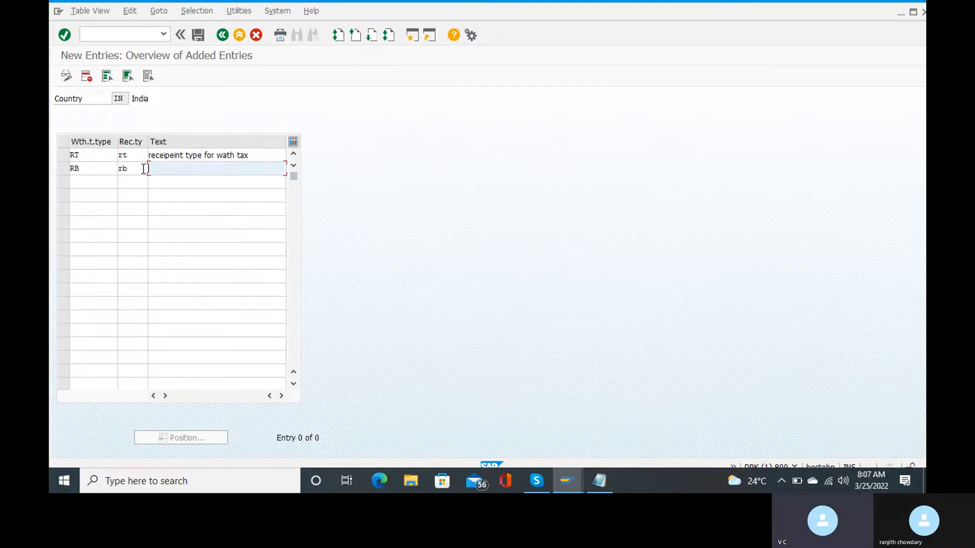
{"action": "left_click_drag", "start_coordinate": [258, 152], "coordinate": [131, 160]}
{"action": "key", "text": "ctrl+c"}
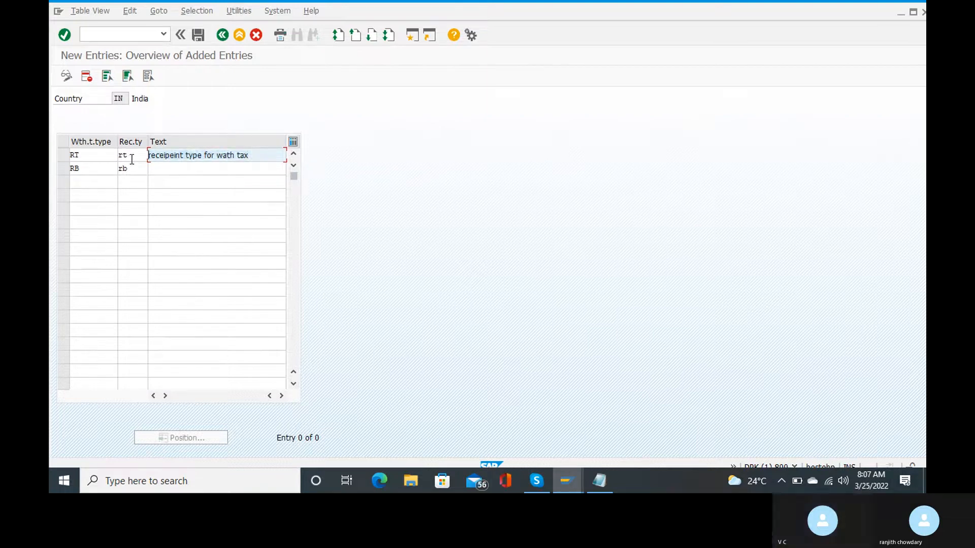
{"action": "left_click", "coordinate": [158, 170]}
{"action": "key", "text": "ctrl+v"}
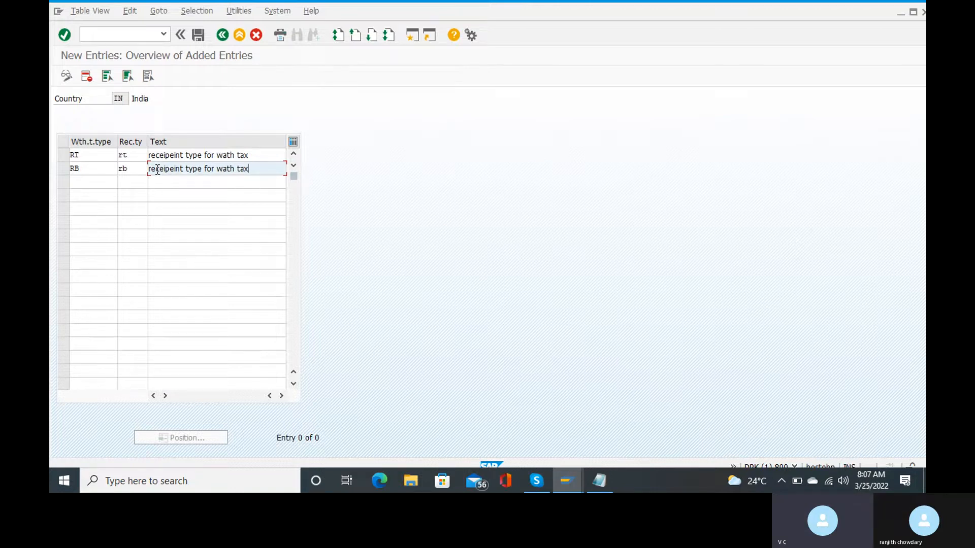
{"action": "mouse_move", "coordinate": [597, 488]}
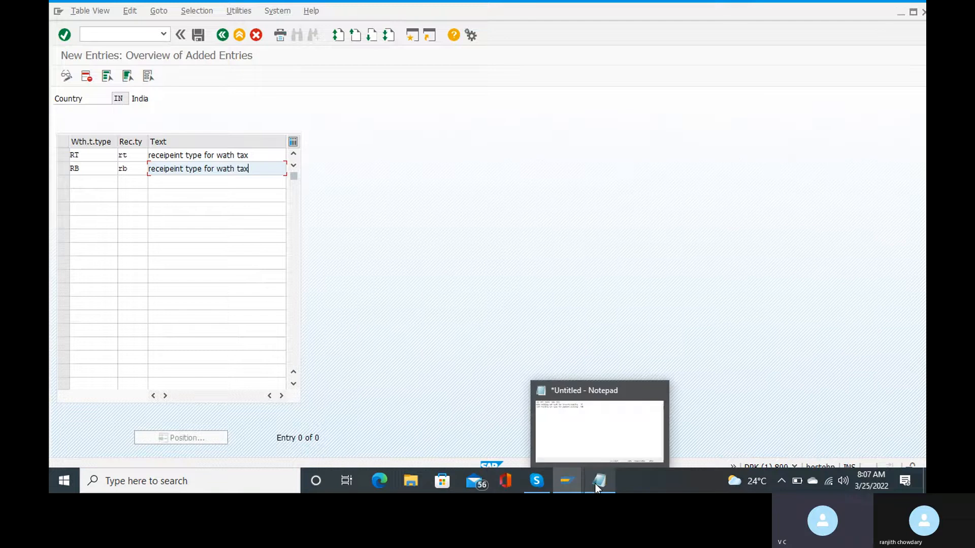
{"action": "left_click", "coordinate": [577, 430]}
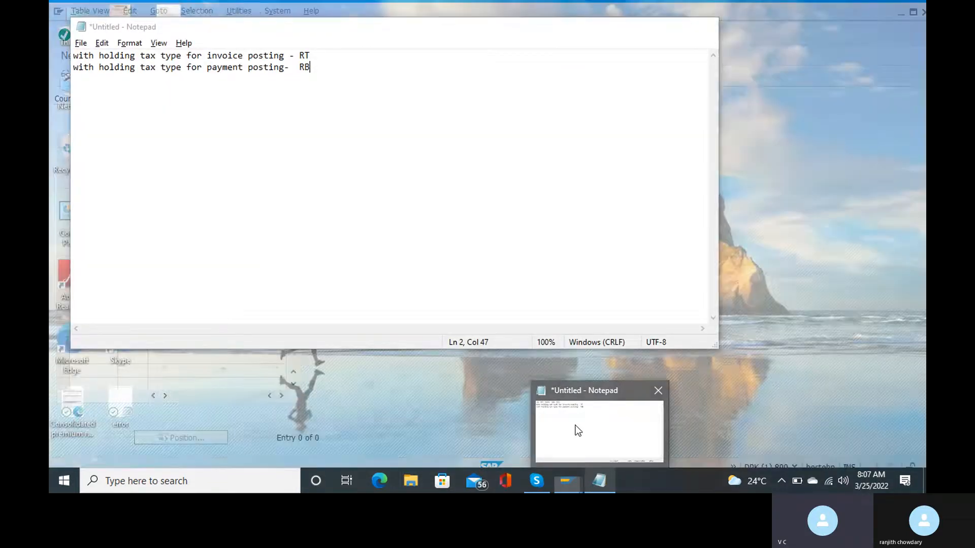
Append '- recepient type rt' to the RT note and '- recepient type rb' to the RB note.
{"action": "left_click", "coordinate": [579, 430]}
{"action": "key", "text": "Return"}
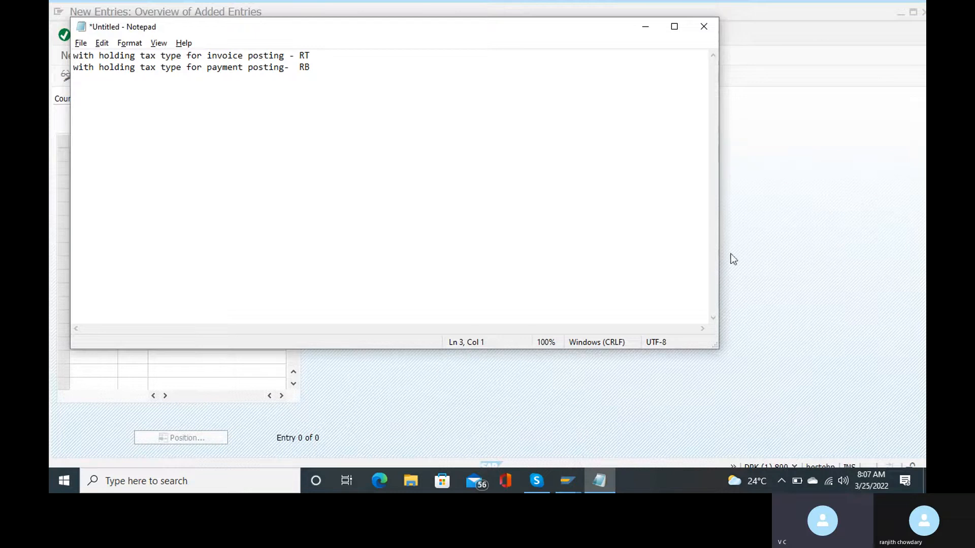
{"action": "left_click", "coordinate": [323, 57]}
{"action": "type", "text": "- "}
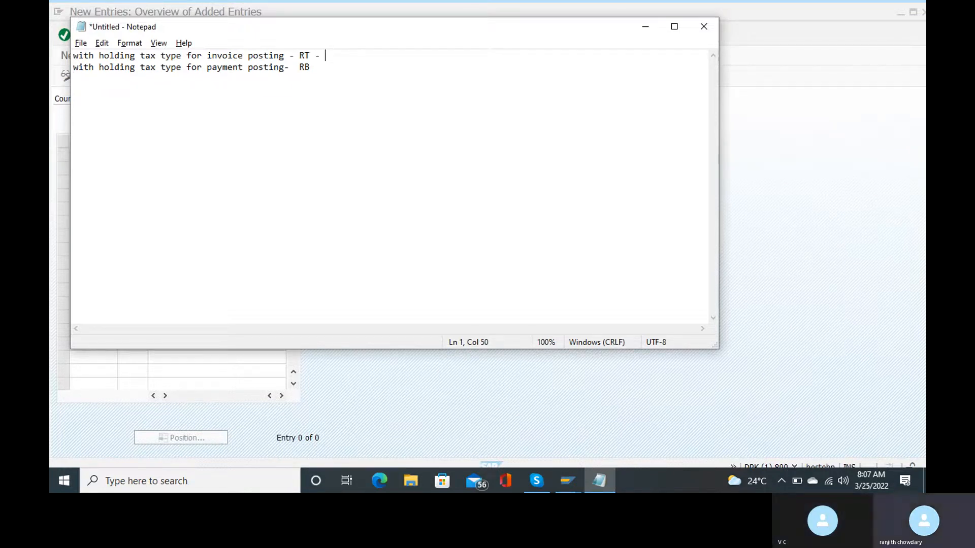
{"action": "type", "text": "recep"}
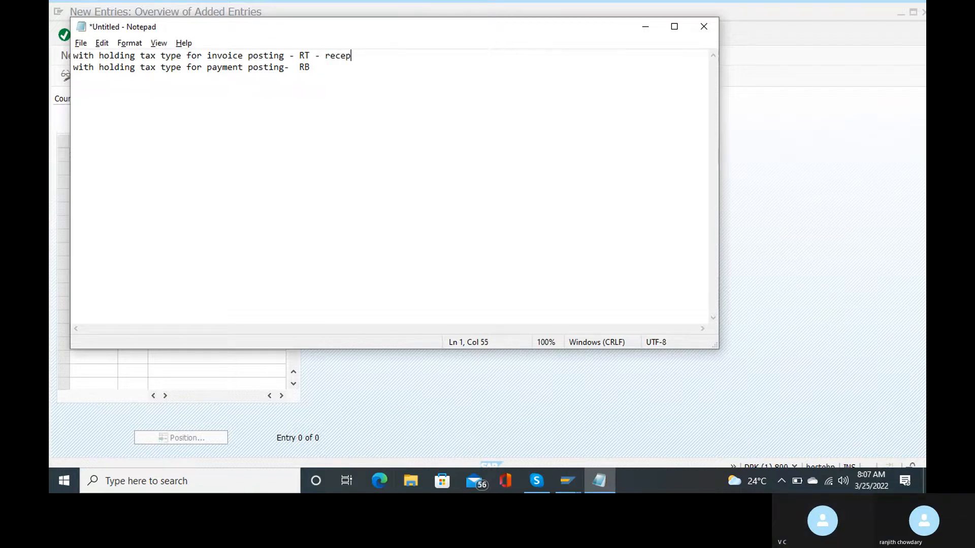
{"action": "type", "text": "ie"}
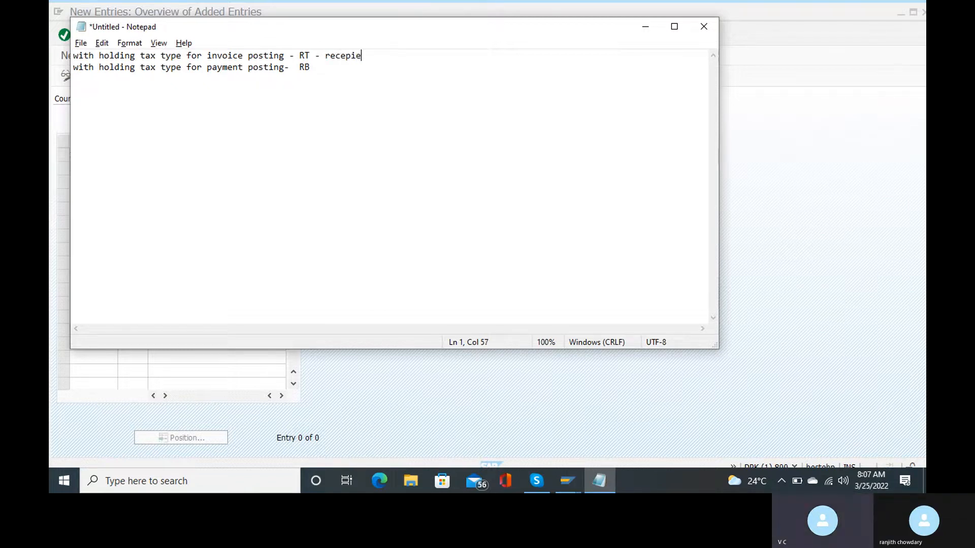
{"action": "type", "text": "nt type rt"}
{"action": "left_click", "coordinate": [312, 66]}
{"action": "type", "text": "- recepient typ"}
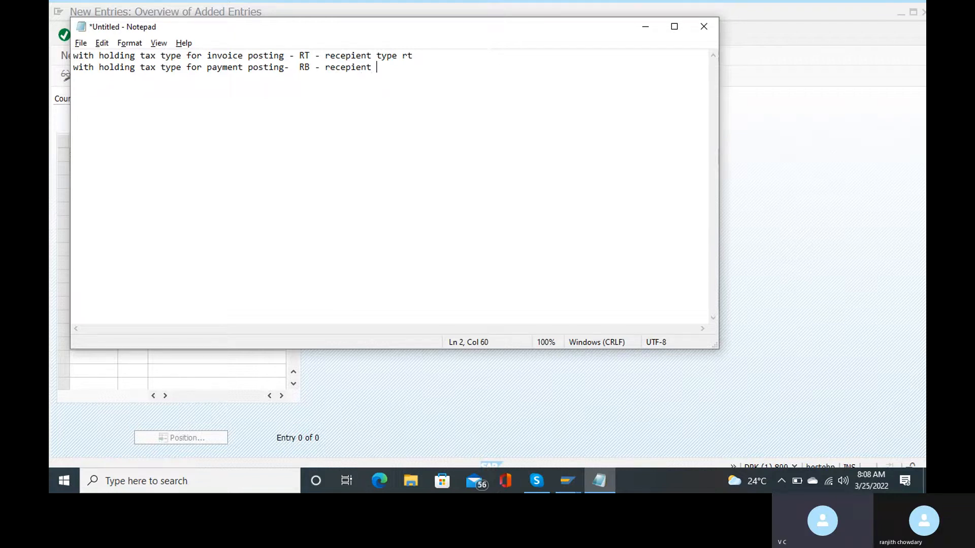
{"action": "type", "text": "e rb"}
Save the RT and RB recipient types under the Customizing request and return to the overview.
{"action": "left_click", "coordinate": [643, 33]}
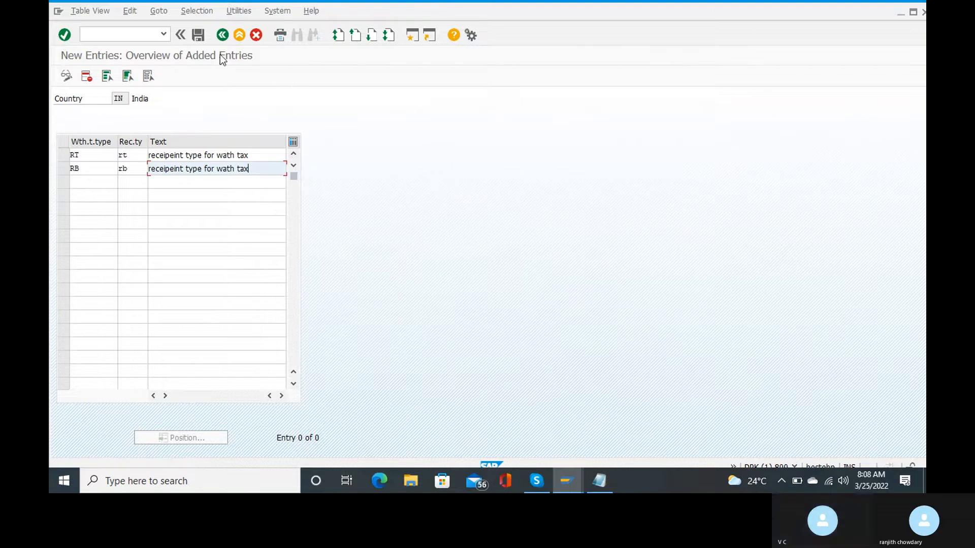
{"action": "left_click", "coordinate": [203, 40]}
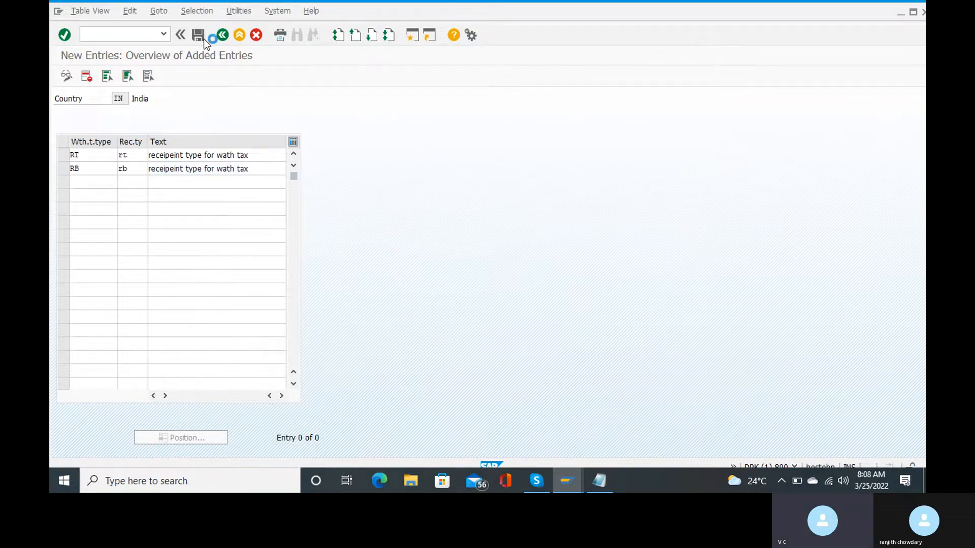
{"action": "key", "text": "Return"}
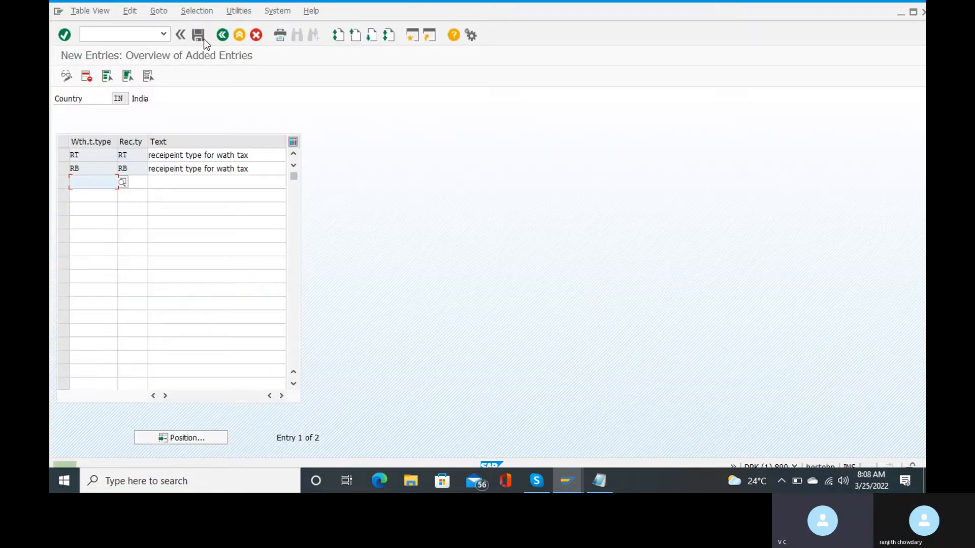
{"action": "key", "text": "F3"}
{"action": "mouse_move", "coordinate": [537, 481]}
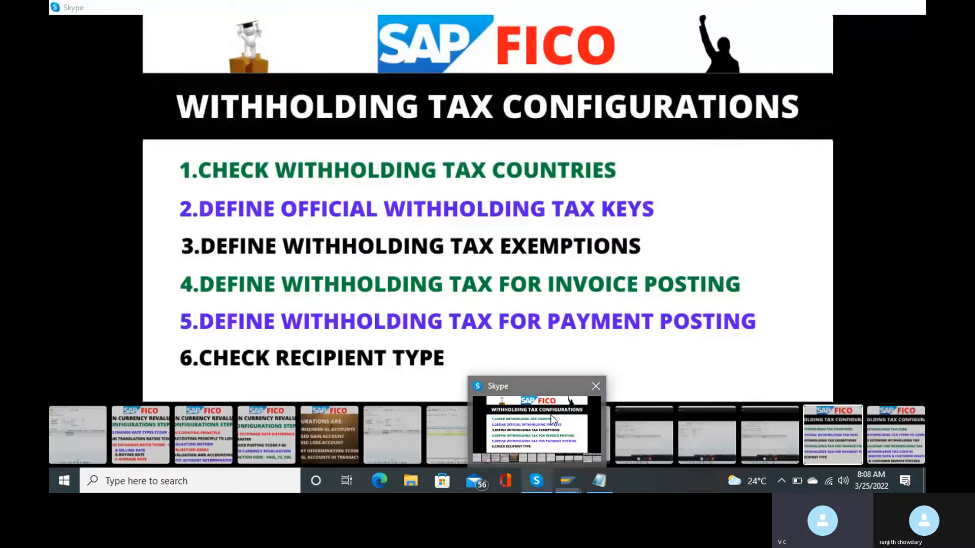
{"action": "left_click", "coordinate": [553, 420]}
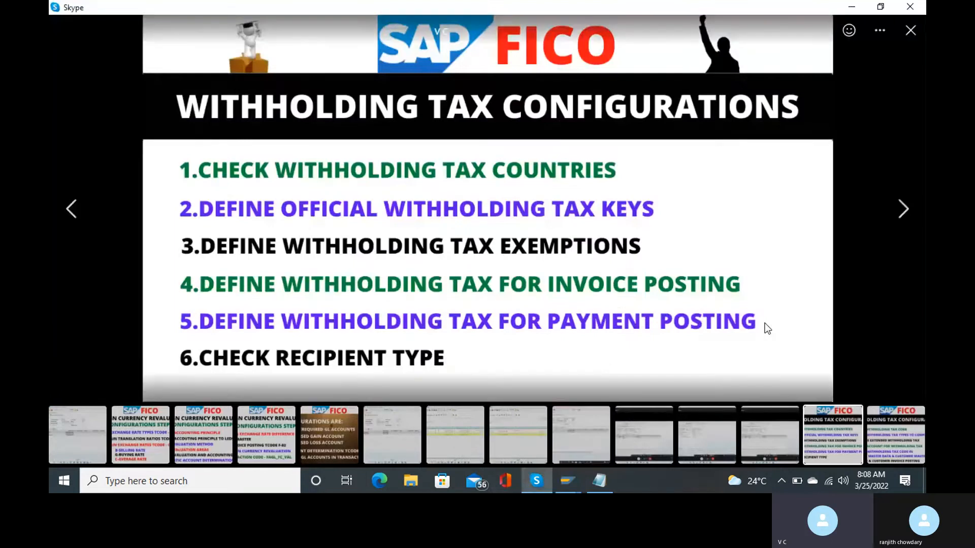
Advance the Skype slide to configuration steps 7–12, then minimize Skype.
{"action": "key", "text": "Right"}
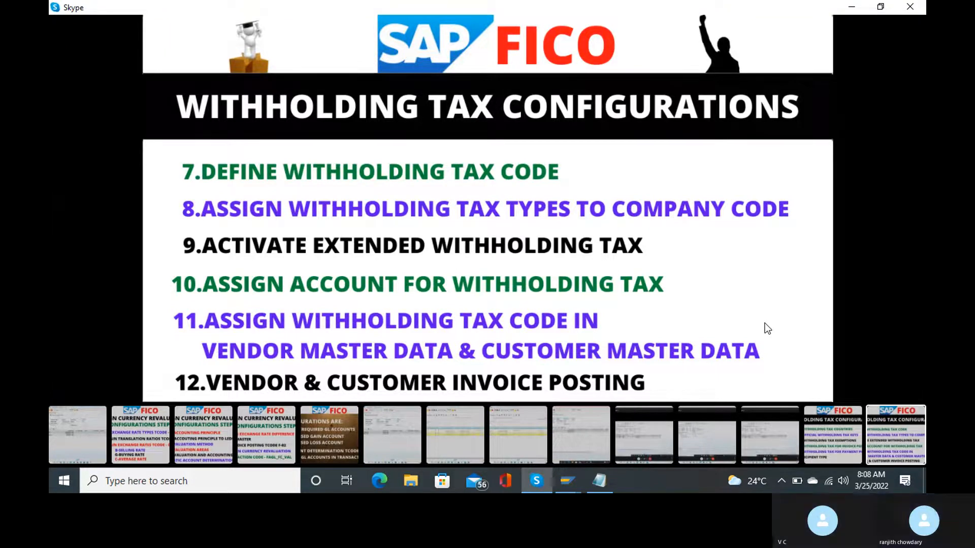
{"action": "left_click", "coordinate": [850, 7]}
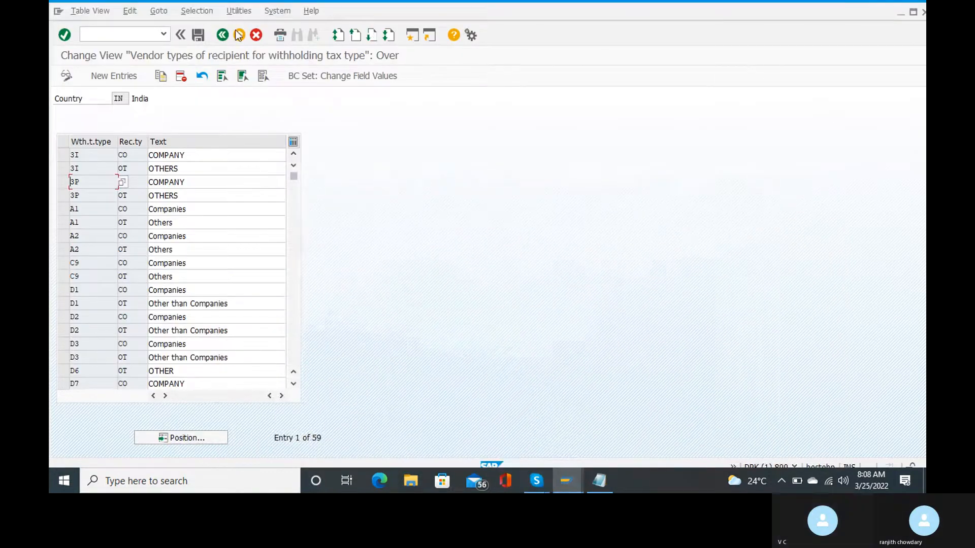
Return to the IMG, expand Calculation > Withholding Tax Code, and run Define Withholding Tax Codes.
{"action": "left_click", "coordinate": [222, 35]}
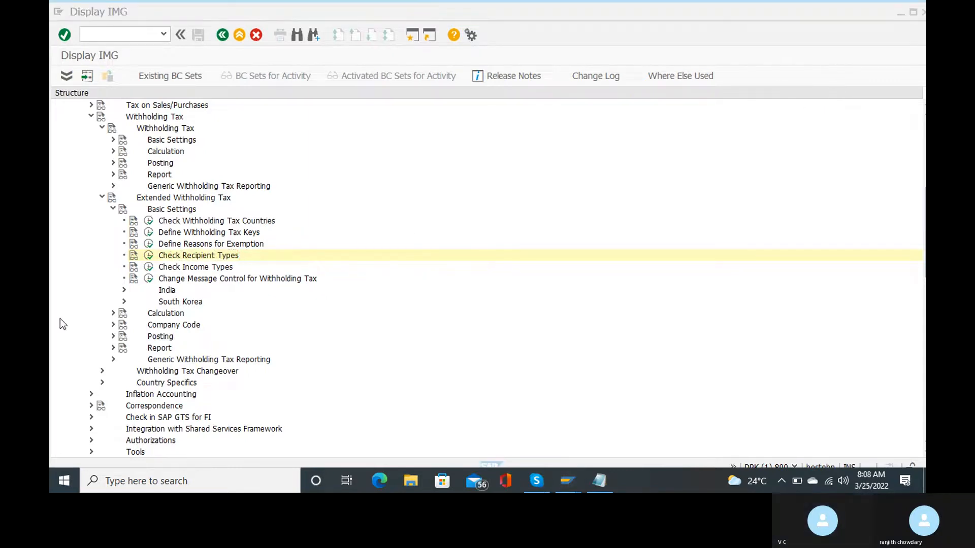
{"action": "left_click", "coordinate": [113, 324]}
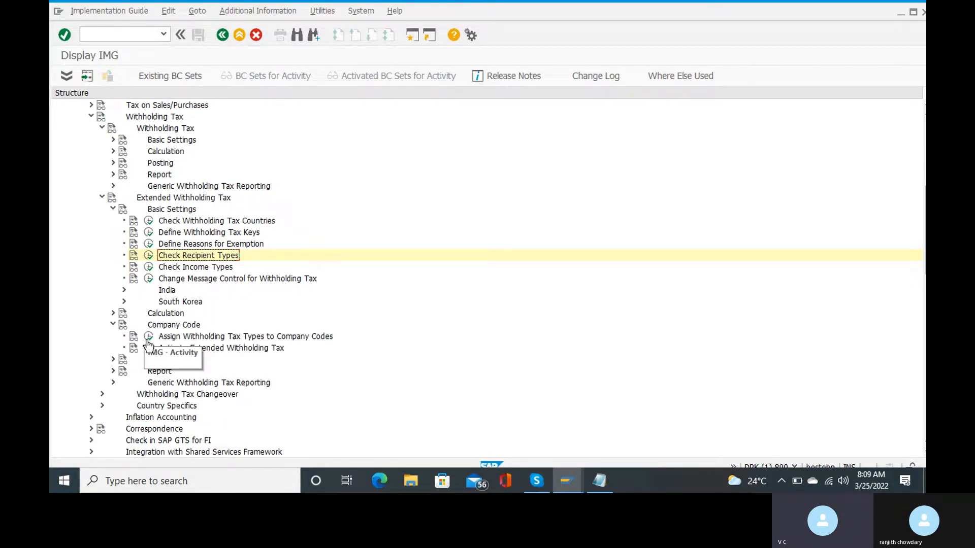
{"action": "left_click", "coordinate": [113, 325]}
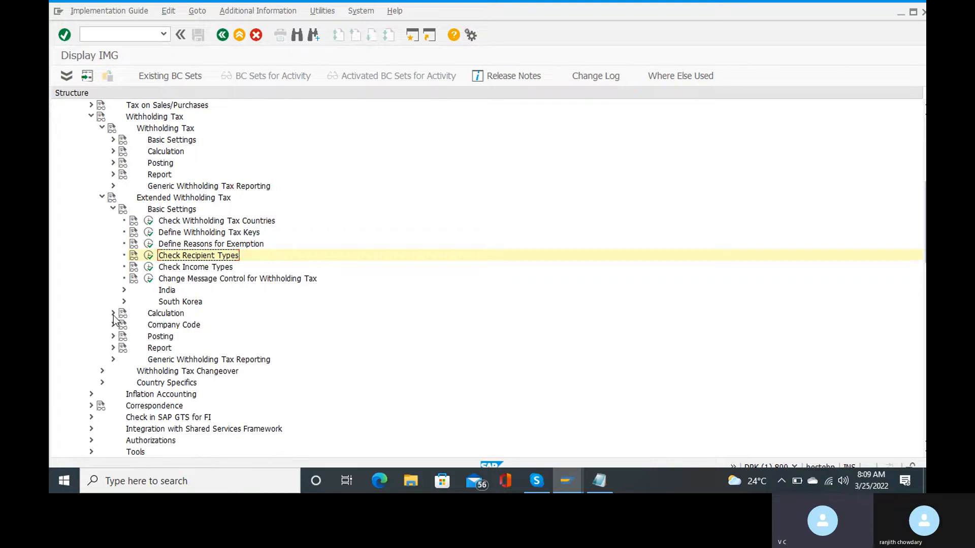
{"action": "left_click", "coordinate": [113, 314]}
{"action": "scroll", "coordinate": [186, 354], "scroll_direction": "down", "scroll_amount": 1}
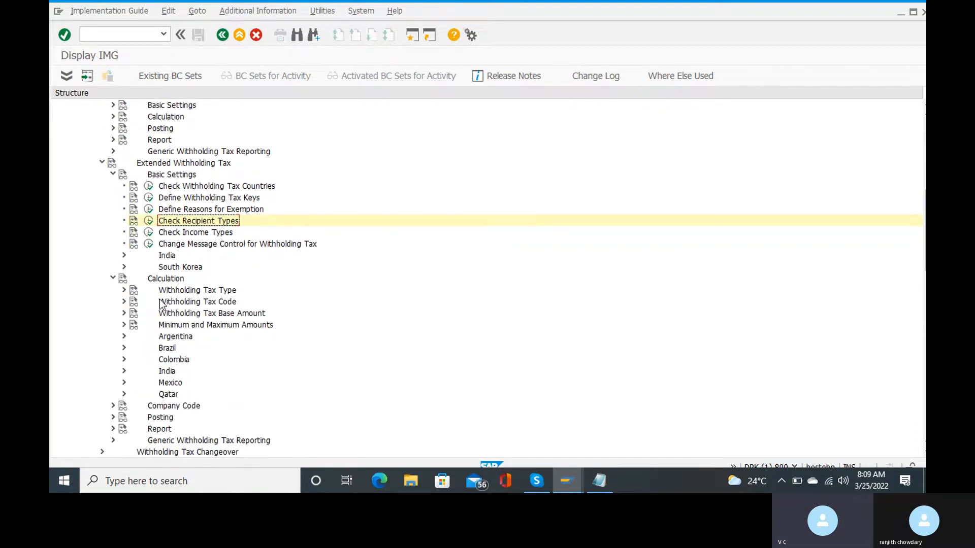
{"action": "left_click", "coordinate": [123, 291]}
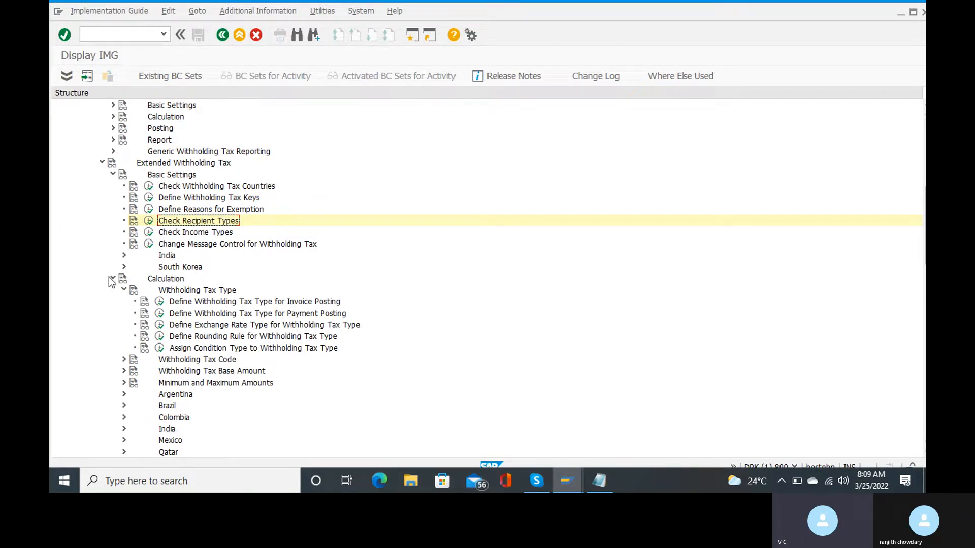
{"action": "left_click", "coordinate": [124, 291]}
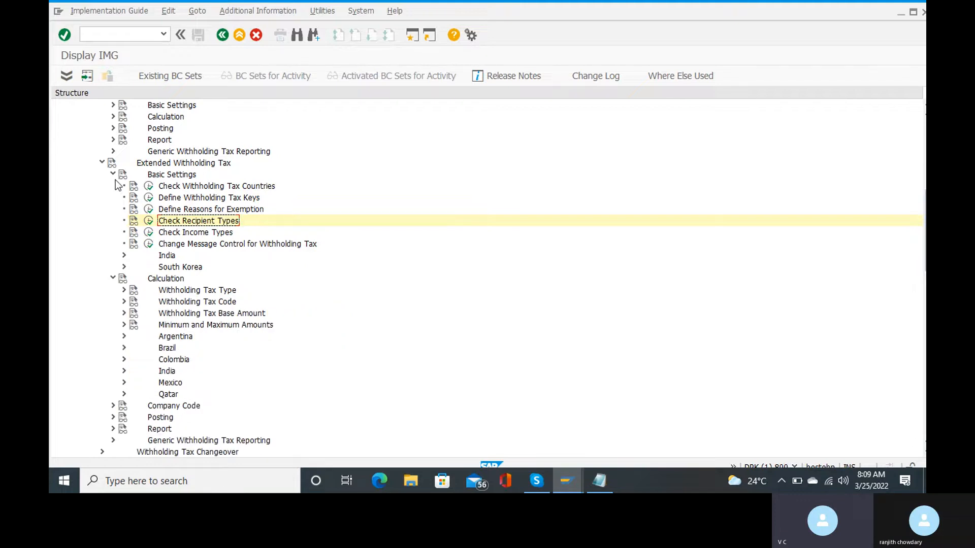
{"action": "left_click", "coordinate": [123, 302]}
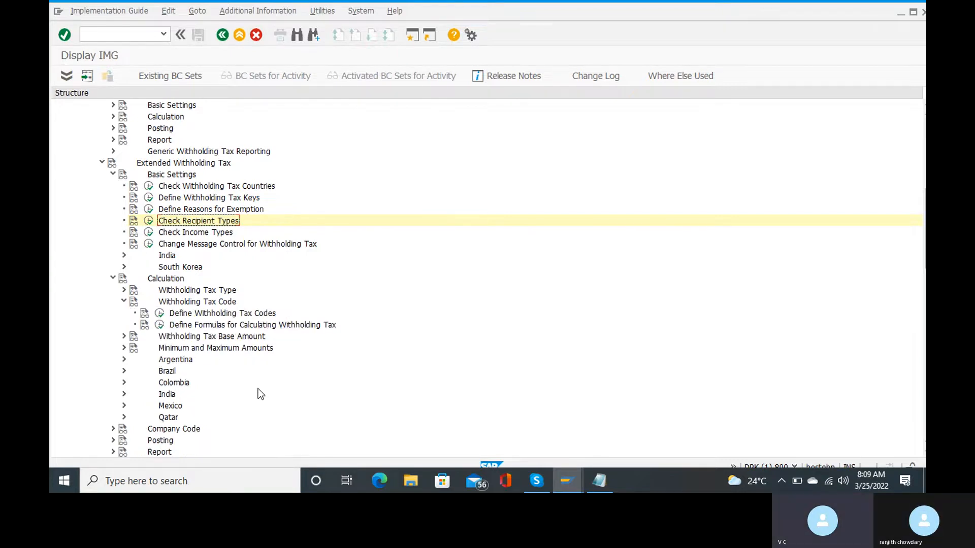
{"action": "left_click", "coordinate": [159, 314]}
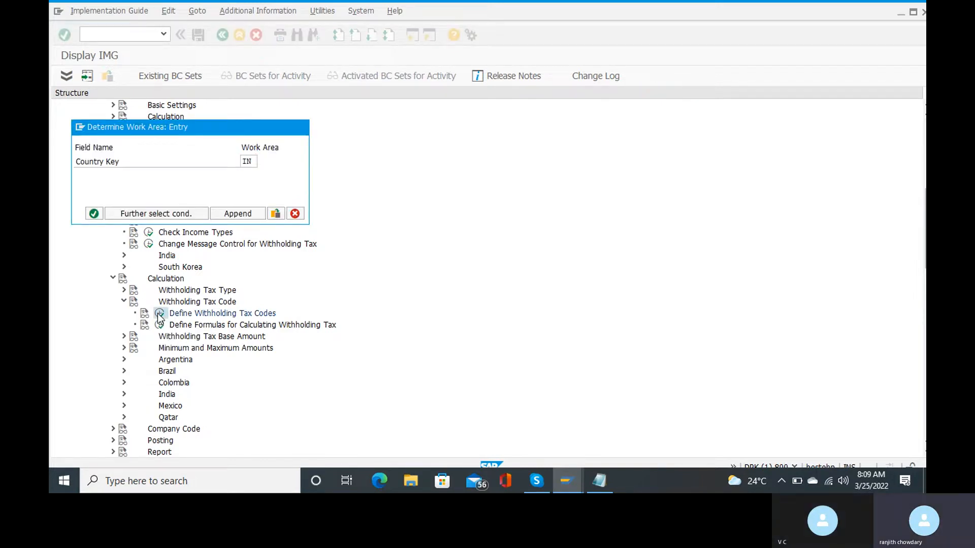
Confirm country key IN and open a blank New Entries form for an India withholding tax code.
{"action": "key", "text": "Return"}
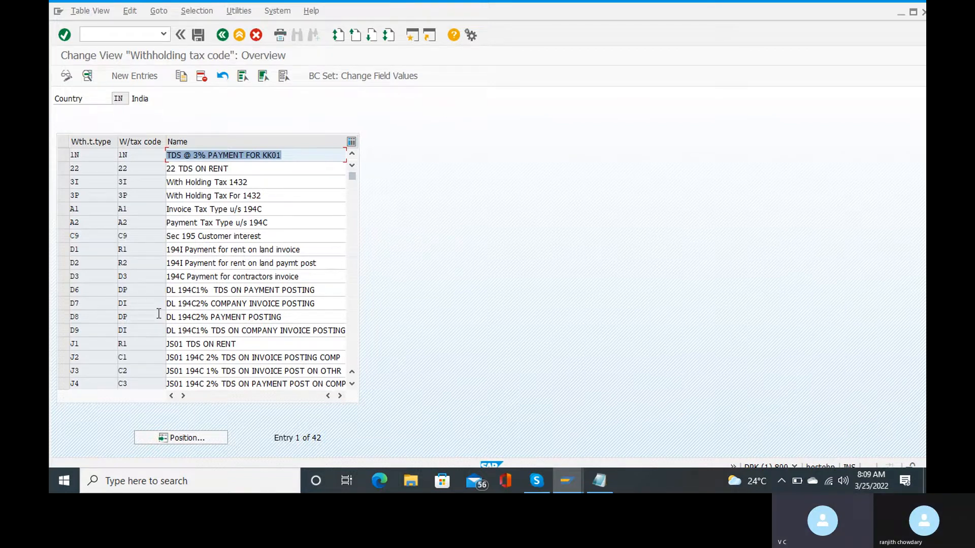
{"action": "double_click", "coordinate": [158, 314]}
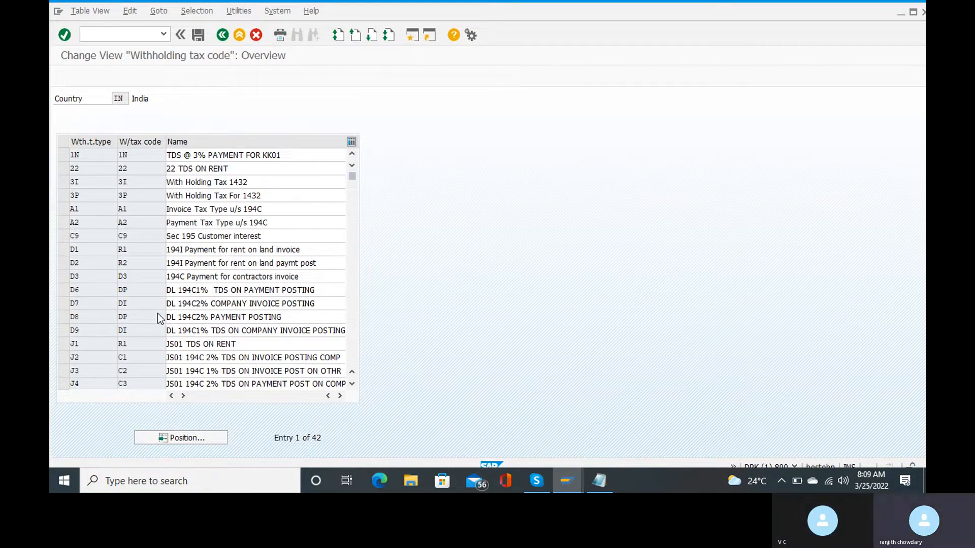
{"action": "key", "text": "F5"}
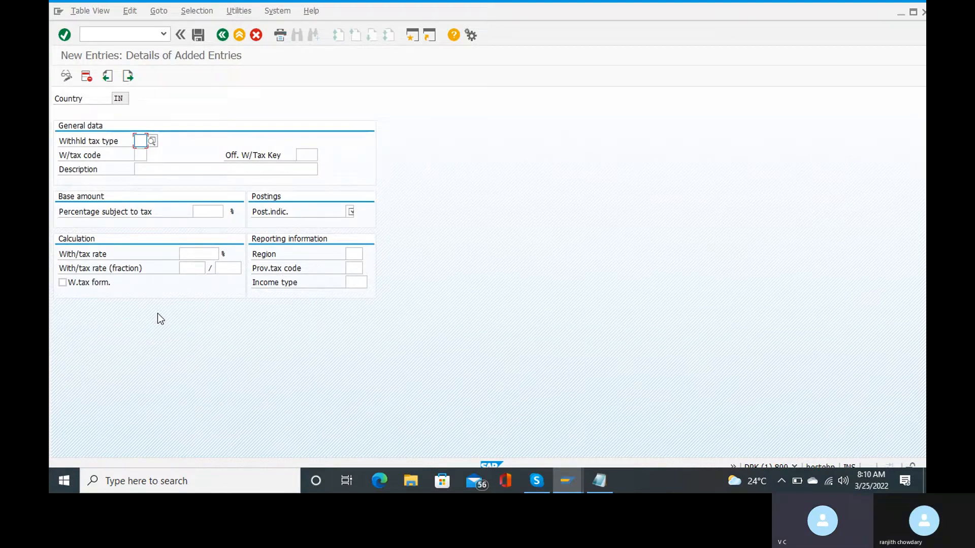
Search the withholding tax type list for RT and select it.
{"action": "left_click", "coordinate": [152, 143]}
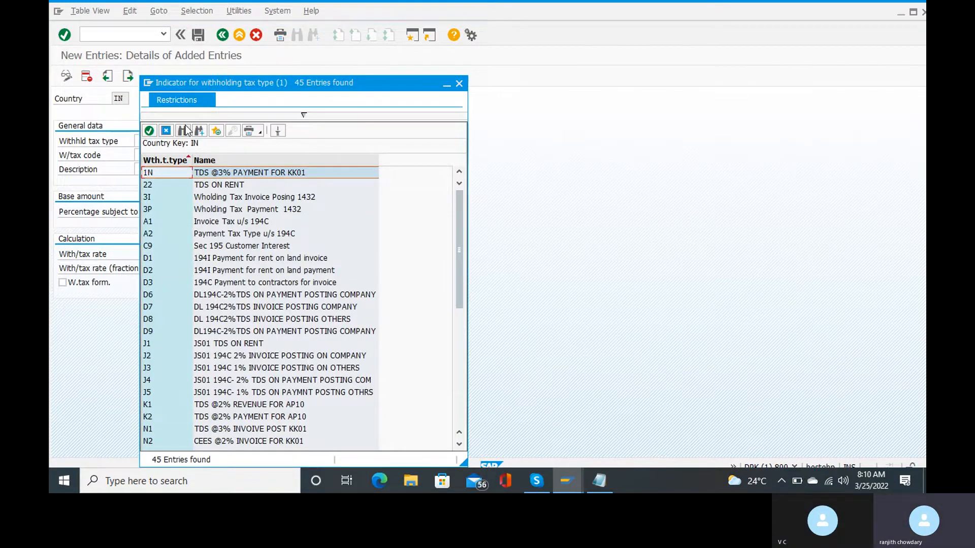
{"action": "left_click", "coordinate": [184, 130]}
{"action": "type", "text": "rt"}
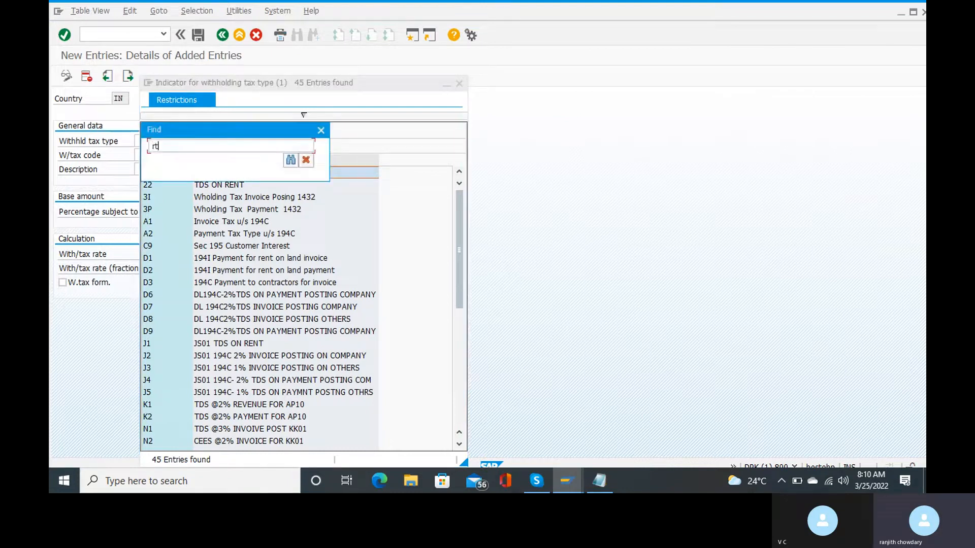
{"action": "key", "text": "Return"}
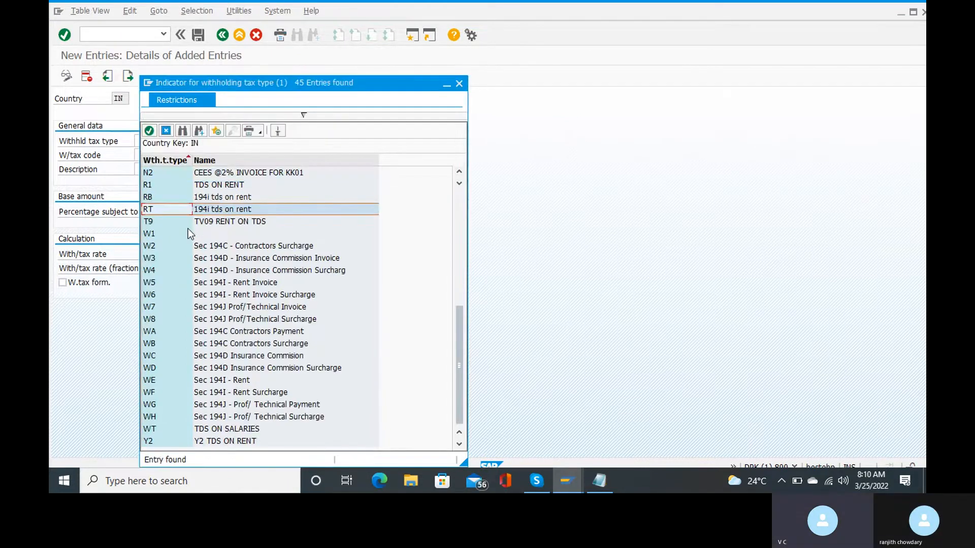
{"action": "double_click", "coordinate": [162, 209]}
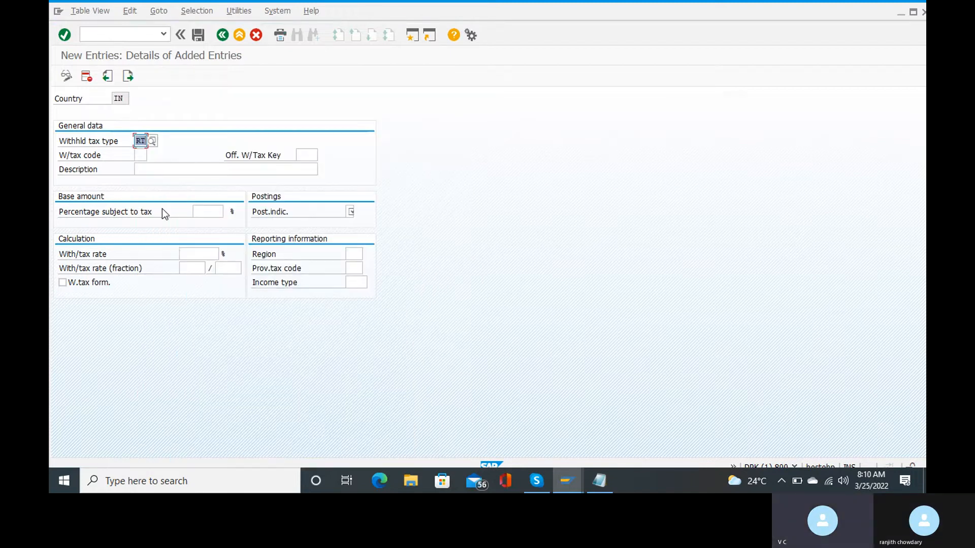
Enter r1 as the withholding tax code.
{"action": "left_click", "coordinate": [142, 155]}
{"action": "type", "text": "r1"}
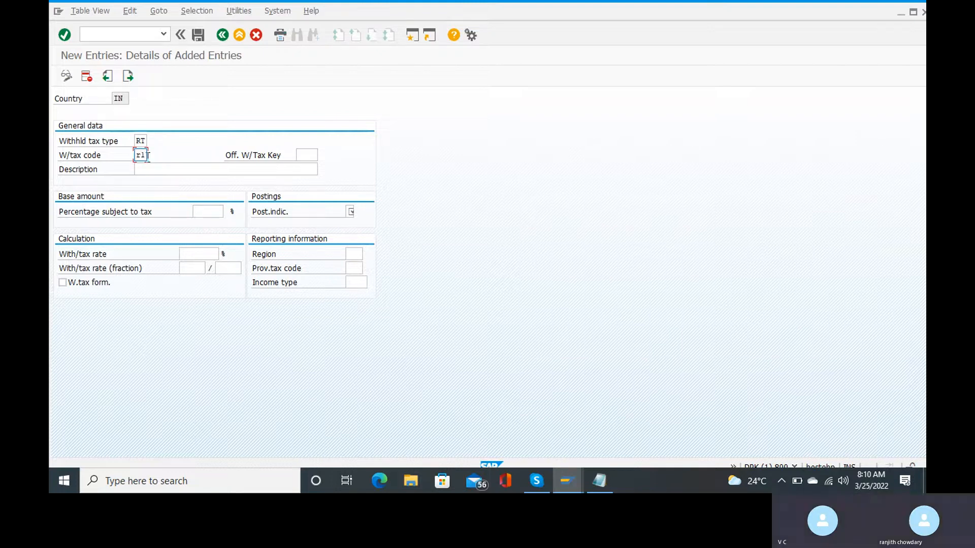
{"action": "left_click", "coordinate": [162, 168]}
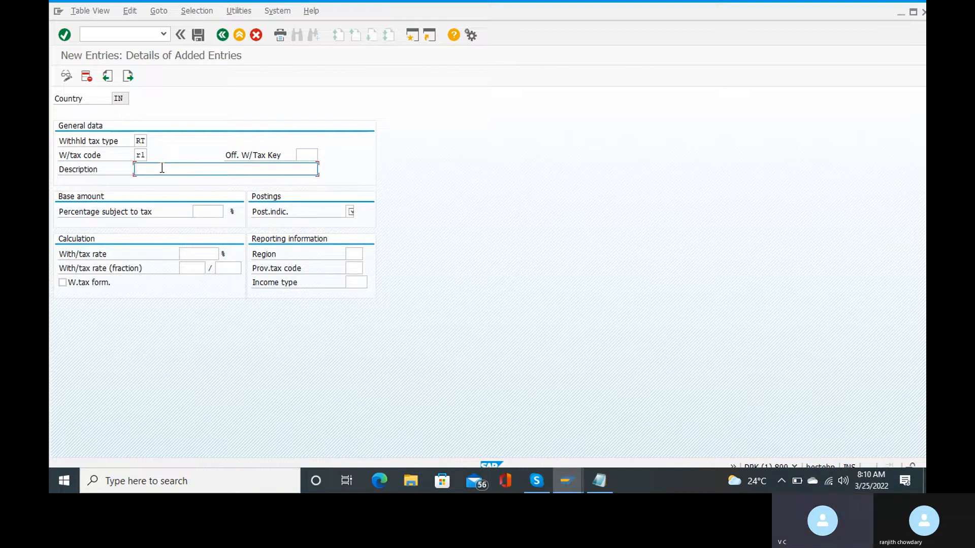
{"action": "type", "text": "off"}
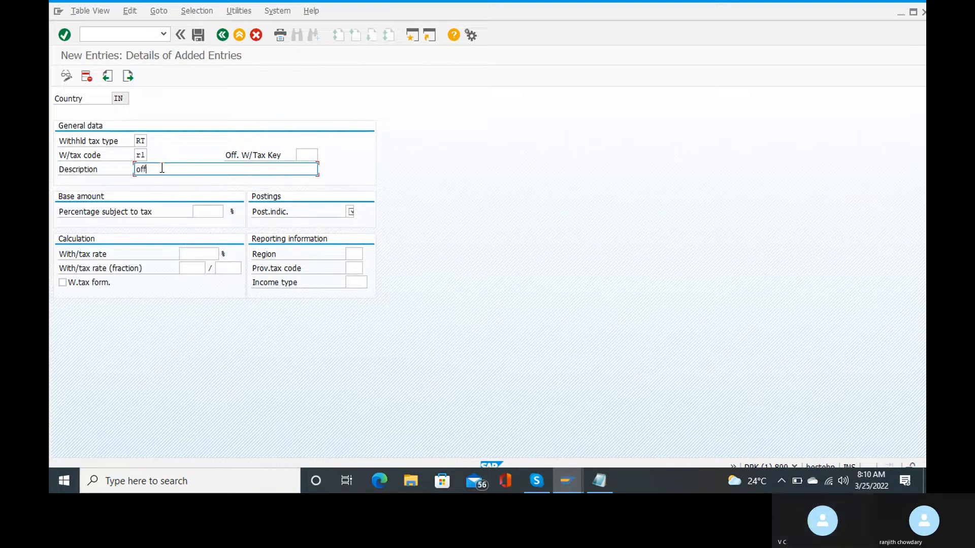
{"action": "key", "text": "BackSpace"}
{"action": "key", "text": "BackSpace"}
{"action": "left_click", "coordinate": [302, 153]}
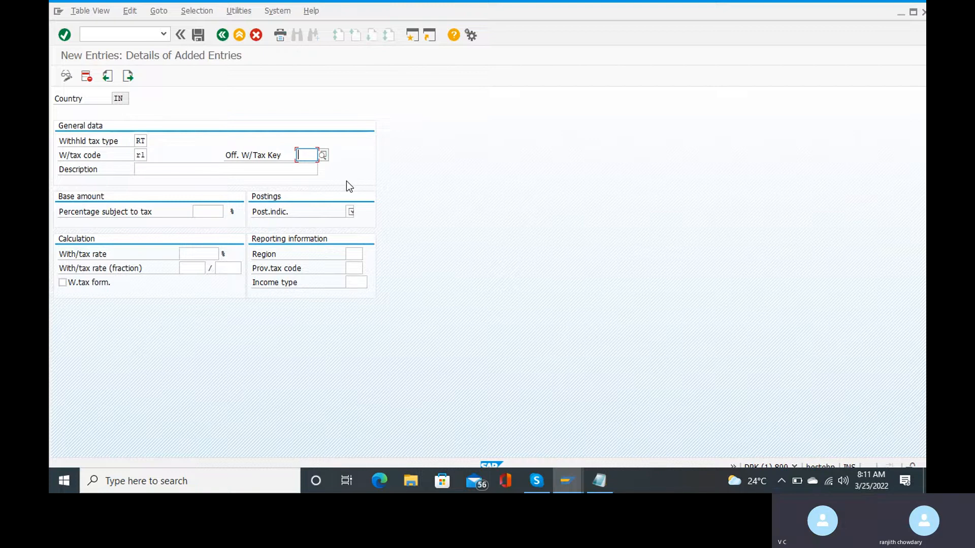
Set the official withholding tax key to 194I, Payment of Rent on land.
{"action": "left_click", "coordinate": [323, 155]}
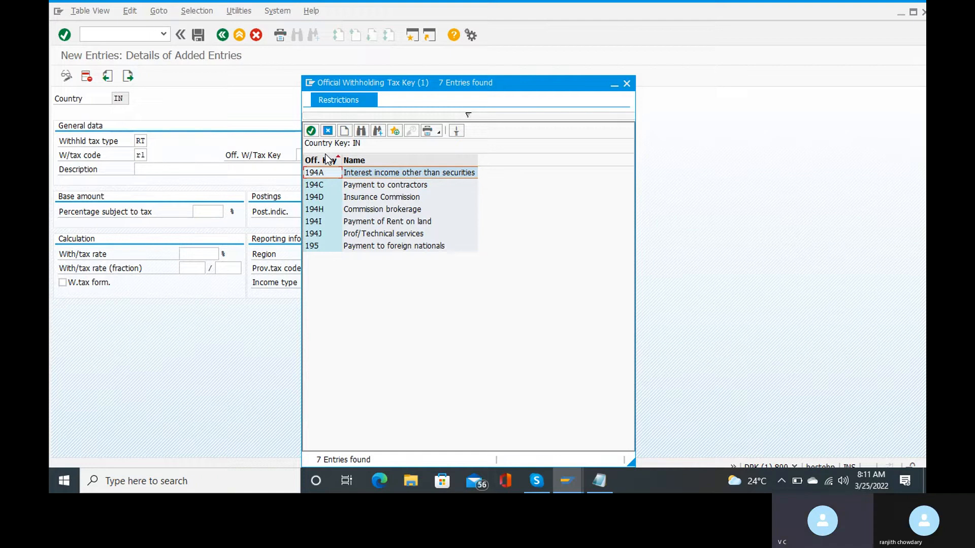
{"action": "left_click", "coordinate": [315, 220]}
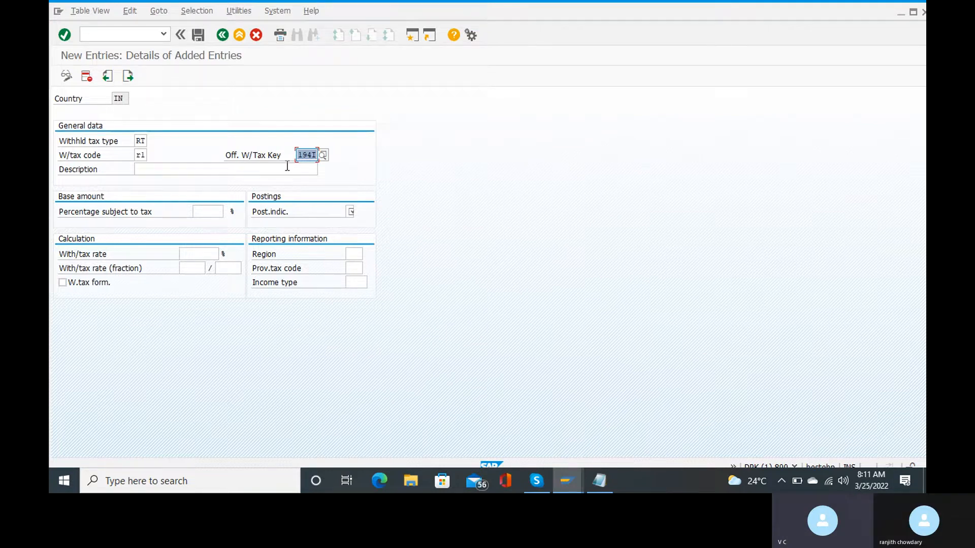
{"action": "left_click", "coordinate": [323, 155]}
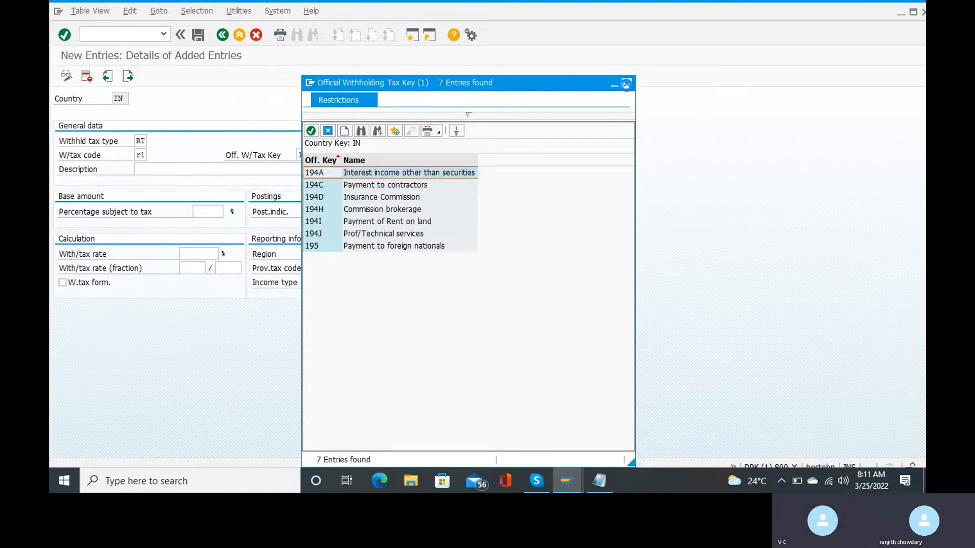
{"action": "left_click", "coordinate": [626, 85]}
{"action": "left_click", "coordinate": [200, 170]}
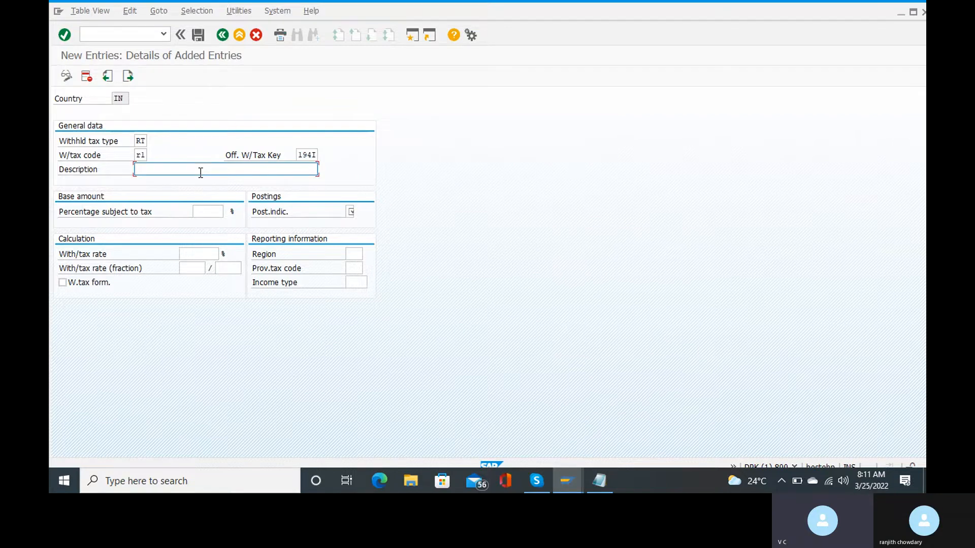
Enter description '194i tds for rent' and 100 as the percentage subject to tax.
{"action": "type", "text": "194i"}
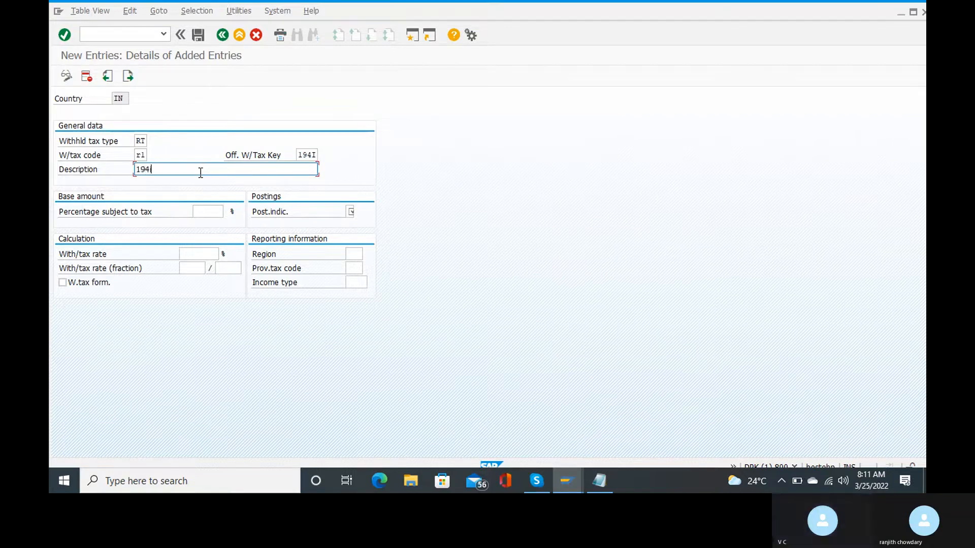
{"action": "type", "text": " tds "}
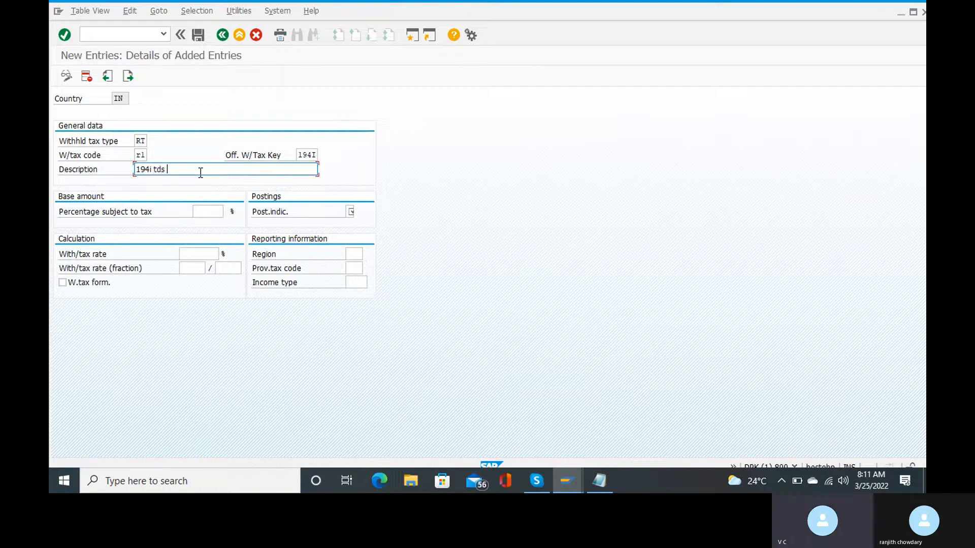
{"action": "type", "text": "for rent"}
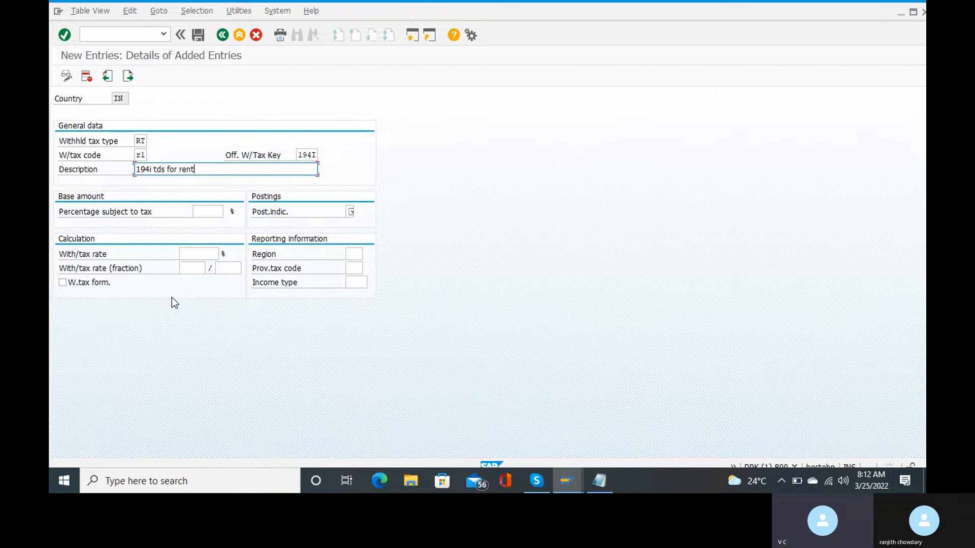
{"action": "left_click", "coordinate": [204, 214]}
{"action": "type", "text": "100"}
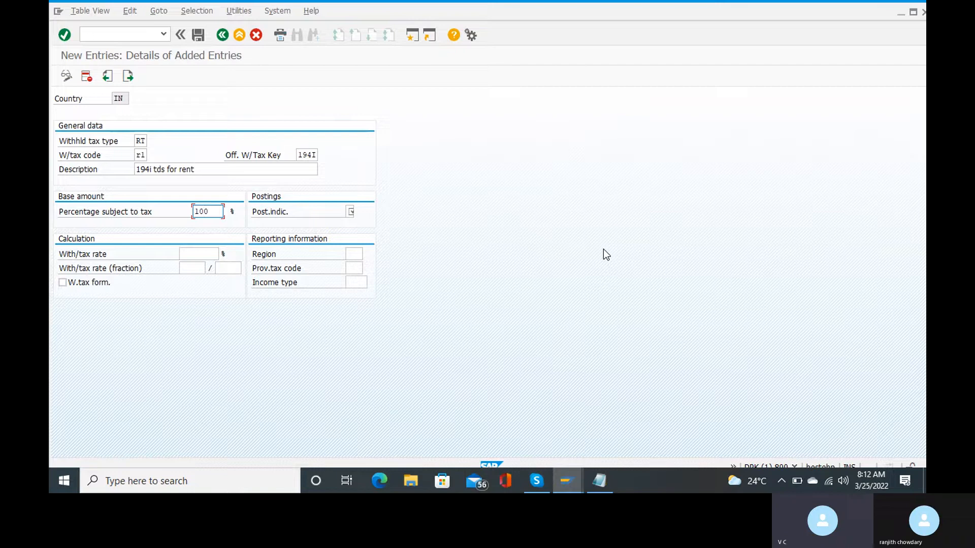
Change the percentage subject to tax to 10 and enter a 2% withholding tax rate.
{"action": "key", "text": "BackSpace"}
{"action": "key", "text": "BackSpace"}
{"action": "key", "text": "BackSpace"}
{"action": "type", "text": "10"}
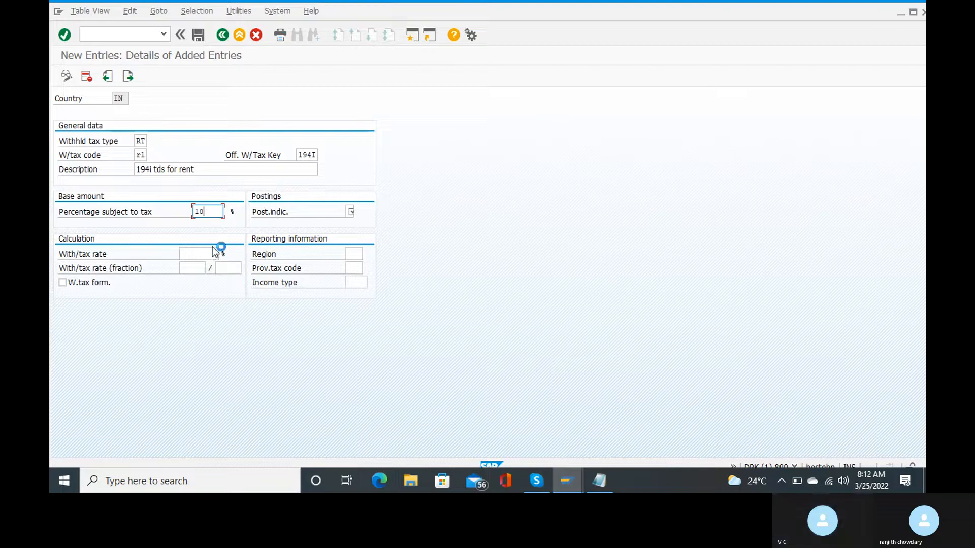
{"action": "left_click", "coordinate": [199, 256]}
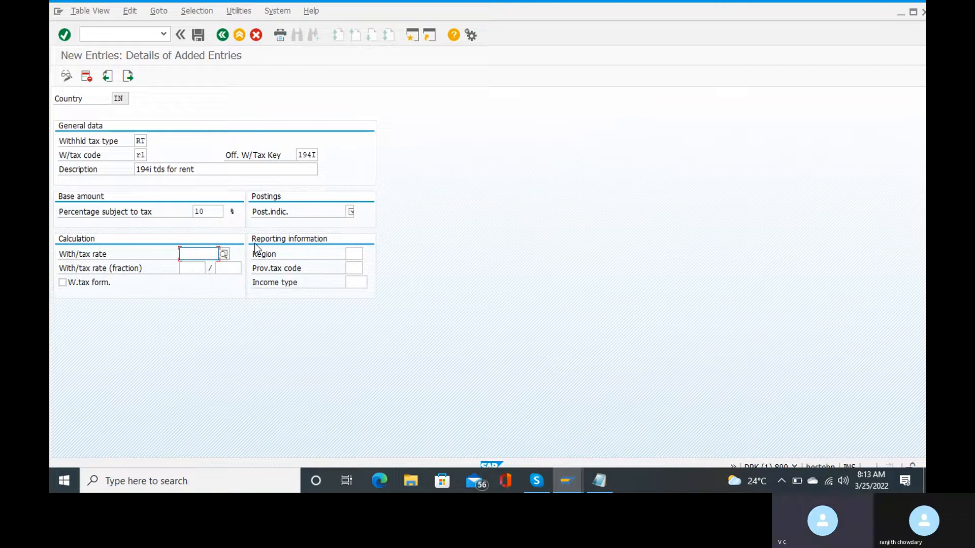
{"action": "left_click", "coordinate": [224, 257]}
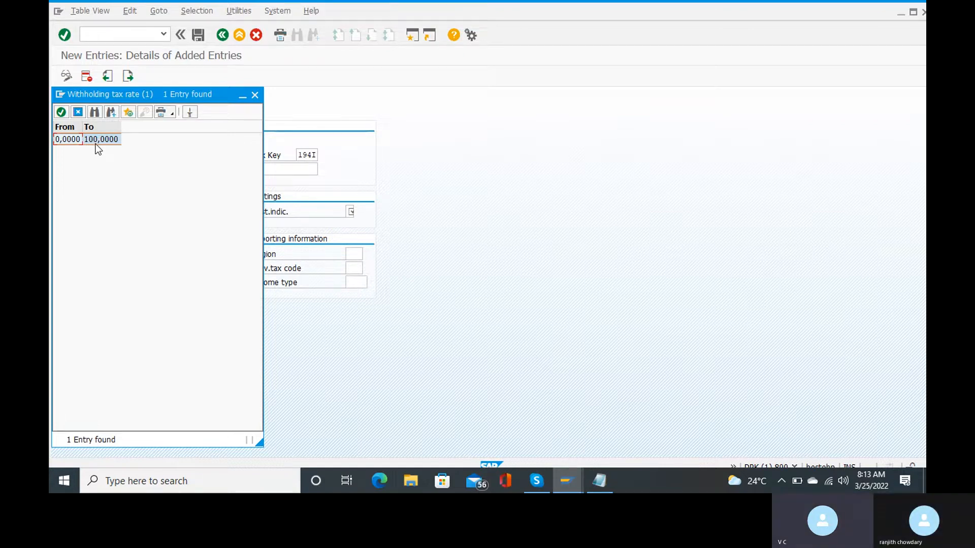
{"action": "left_click", "coordinate": [255, 96]}
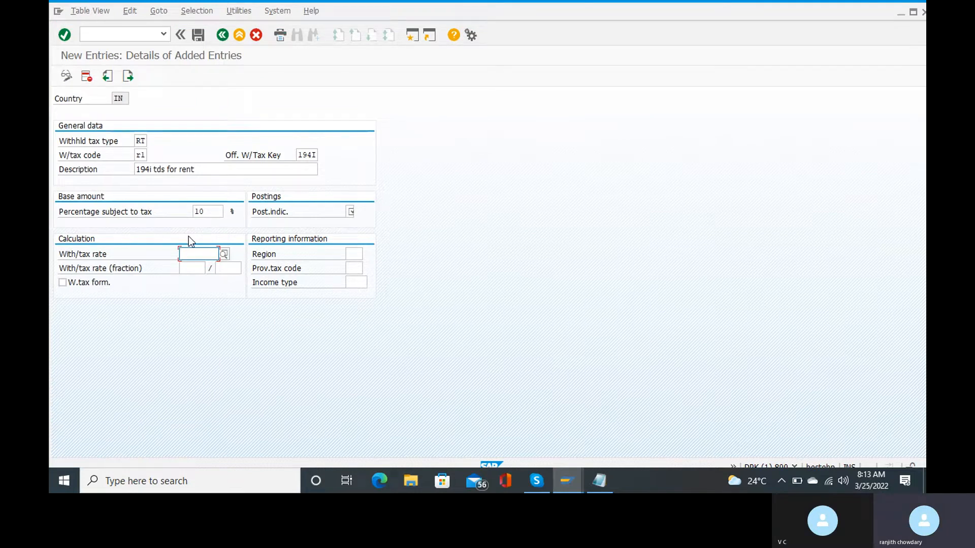
{"action": "type", "text": "2"}
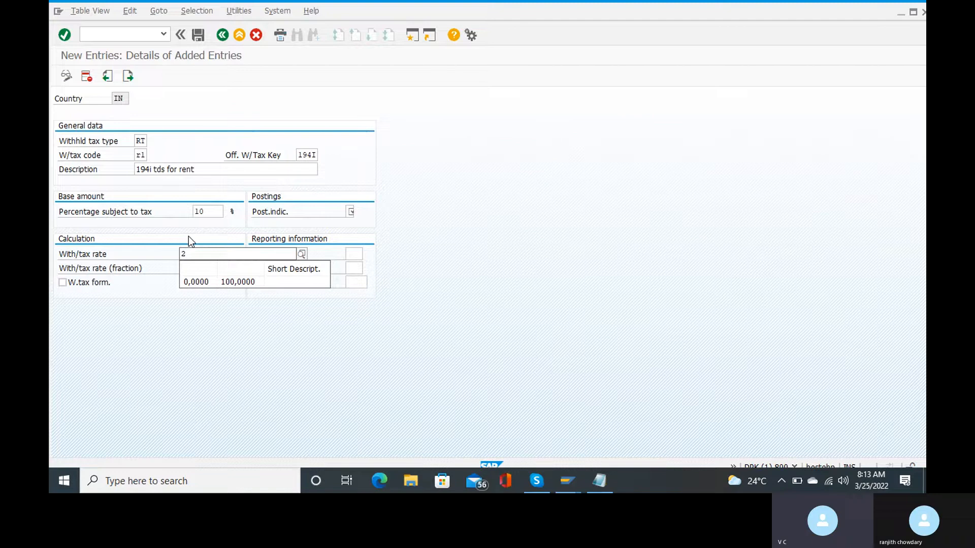
{"action": "left_click", "coordinate": [601, 340]}
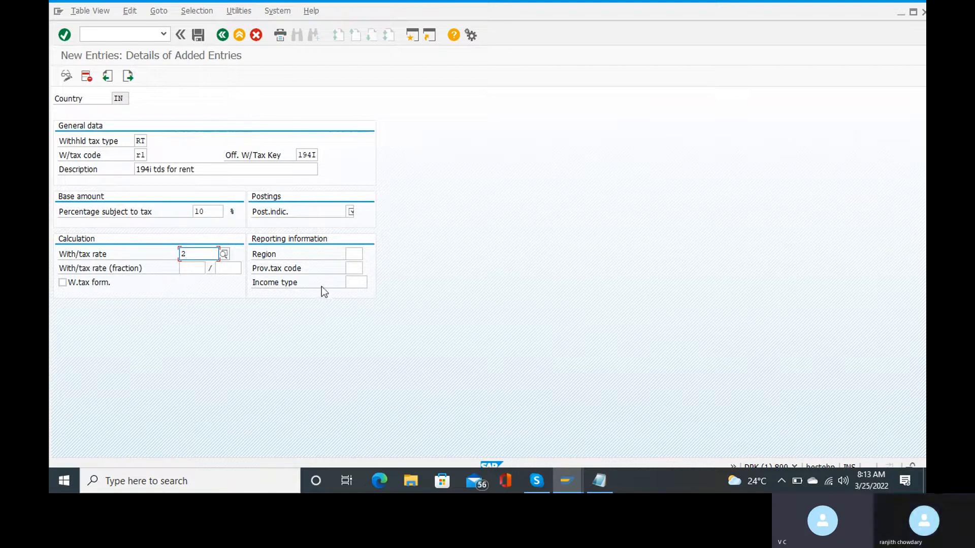
Set the standard posting indicator 1 on tax code r1.
{"action": "left_click", "coordinate": [350, 212]}
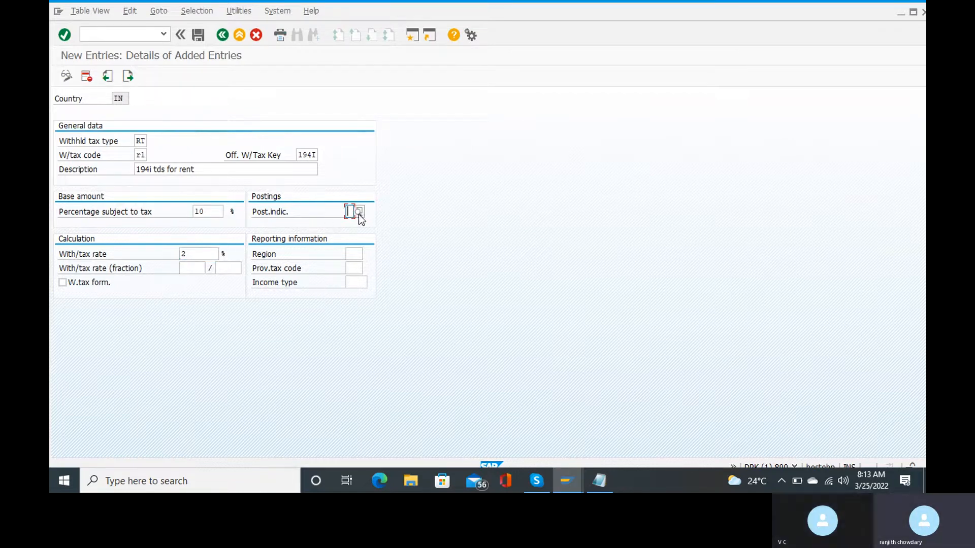
{"action": "left_click", "coordinate": [359, 215]}
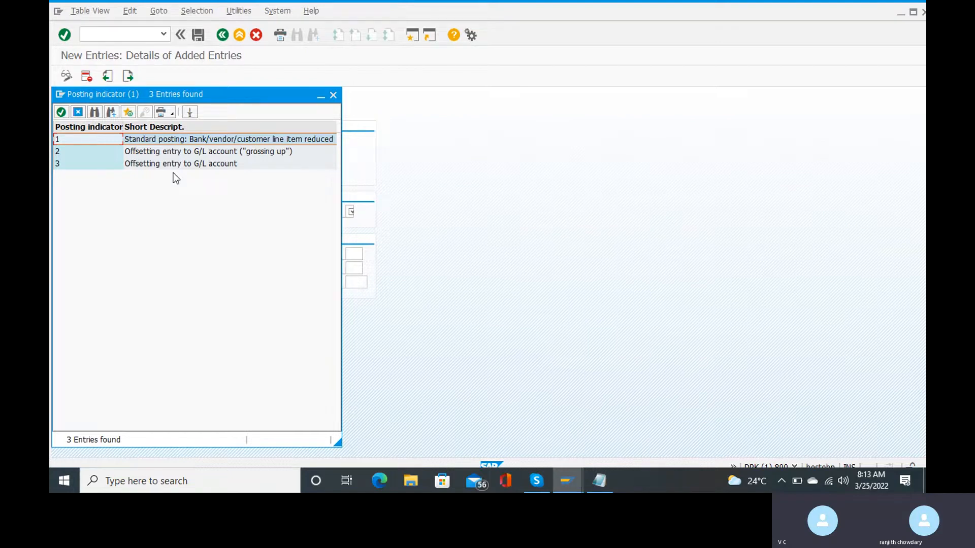
{"action": "left_click", "coordinate": [152, 141]}
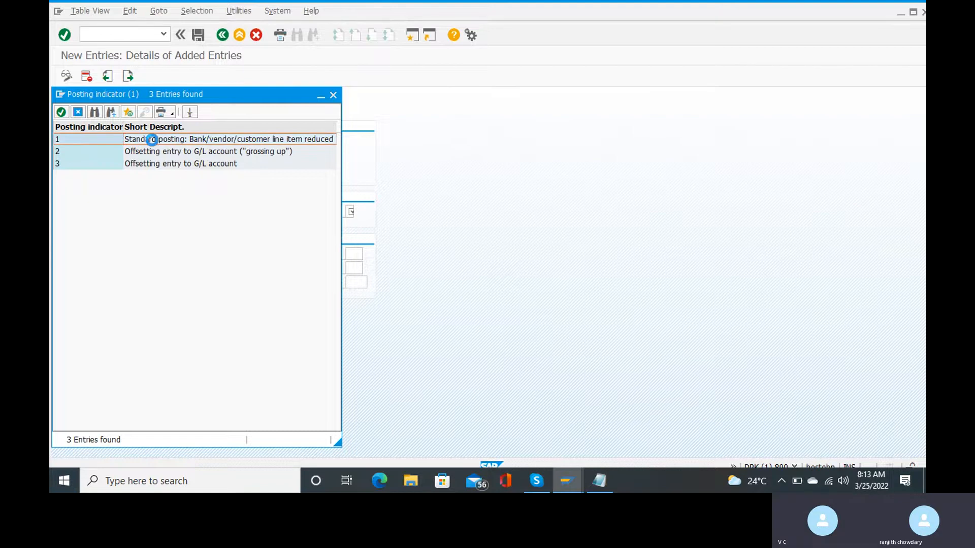
{"action": "double_click", "coordinate": [153, 142]}
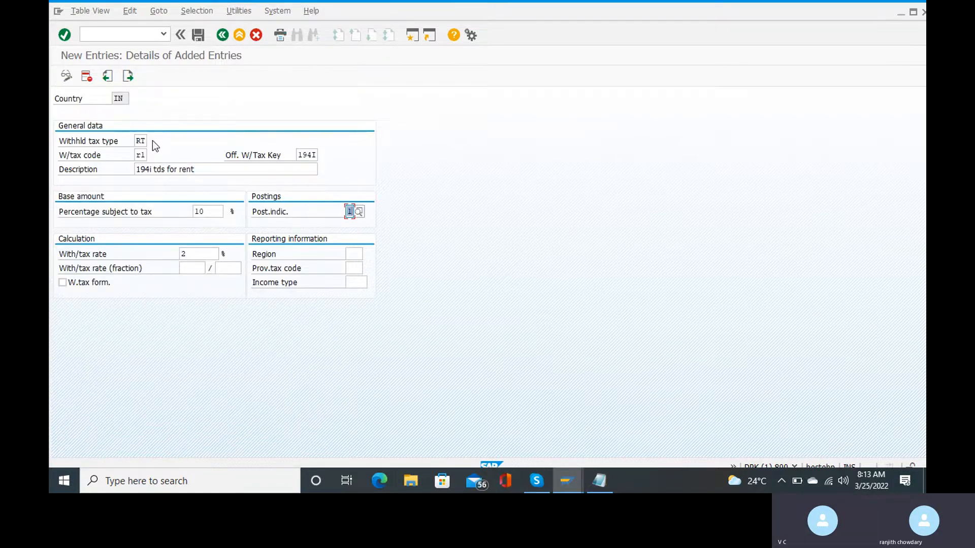
Save tax code r1 under the customizing request and maximize the SAP window.
{"action": "left_click", "coordinate": [198, 35]}
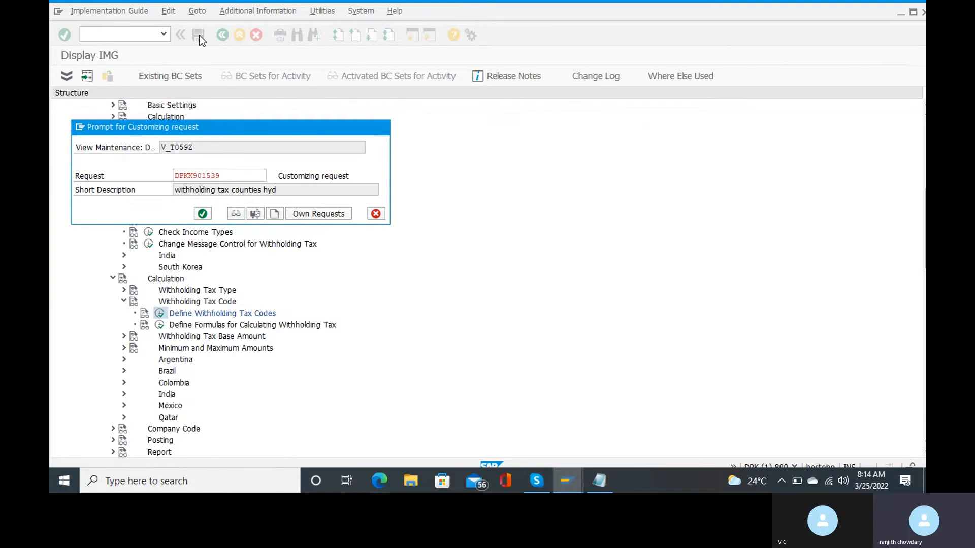
{"action": "key", "text": "Return"}
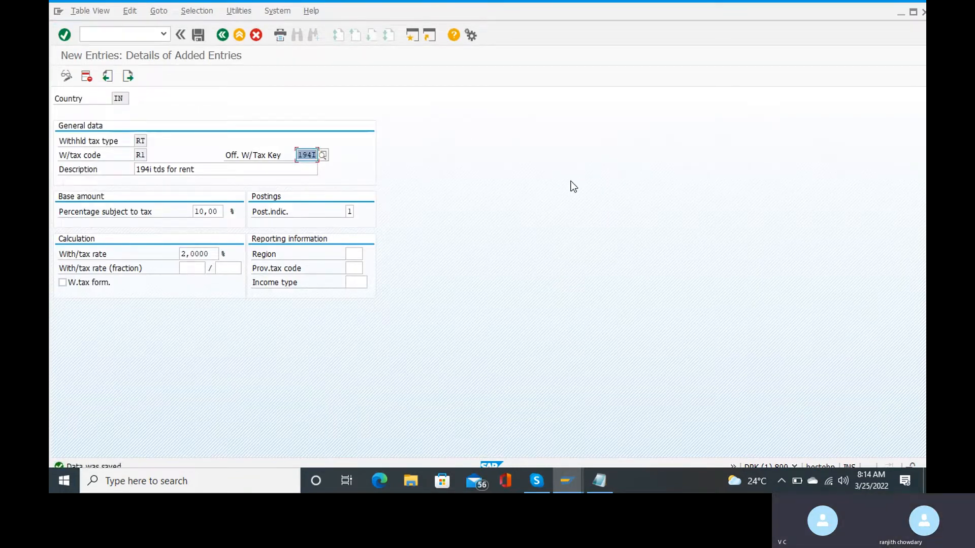
{"action": "left_click", "coordinate": [912, 12]}
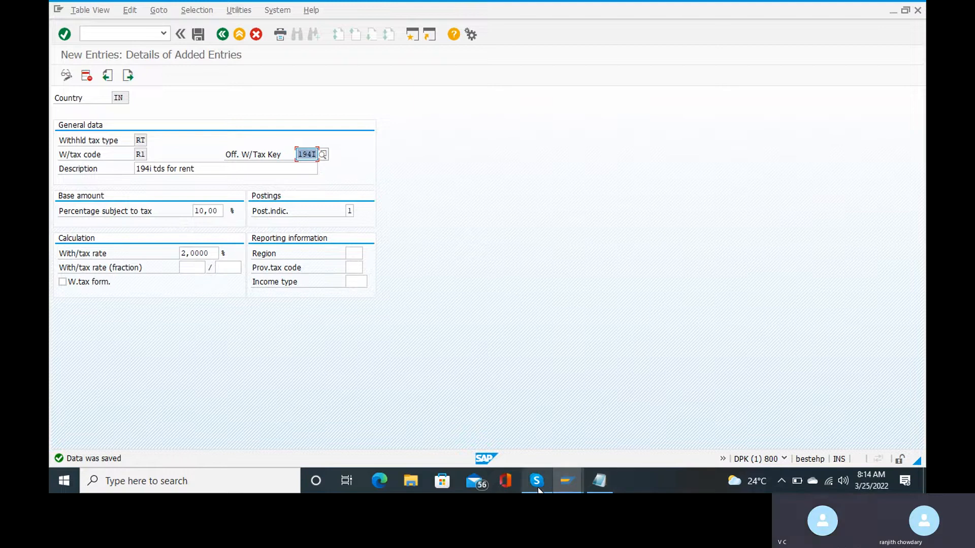
{"action": "mouse_move", "coordinate": [537, 481]}
{"action": "left_click", "coordinate": [554, 438]}
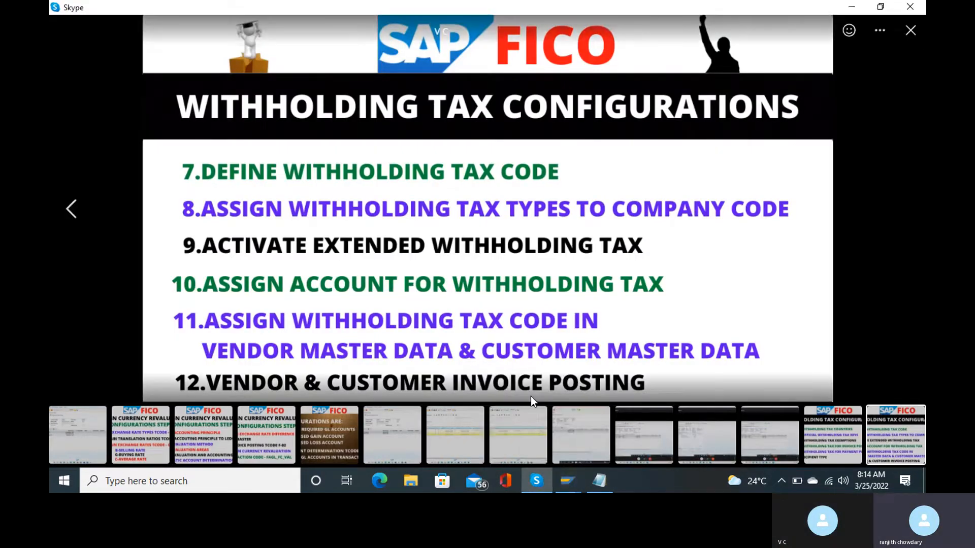
{"action": "mouse_move", "coordinate": [543, 484]}
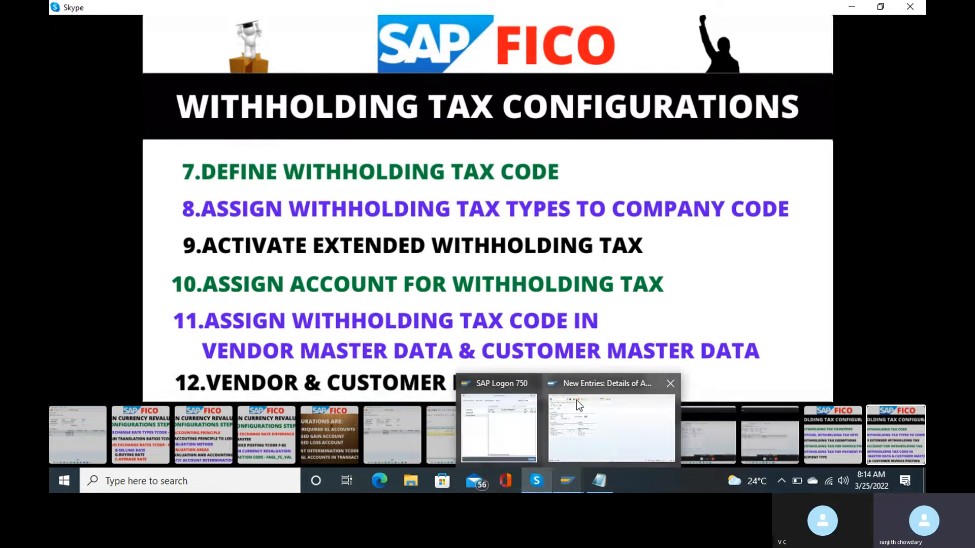
{"action": "left_click", "coordinate": [577, 401]}
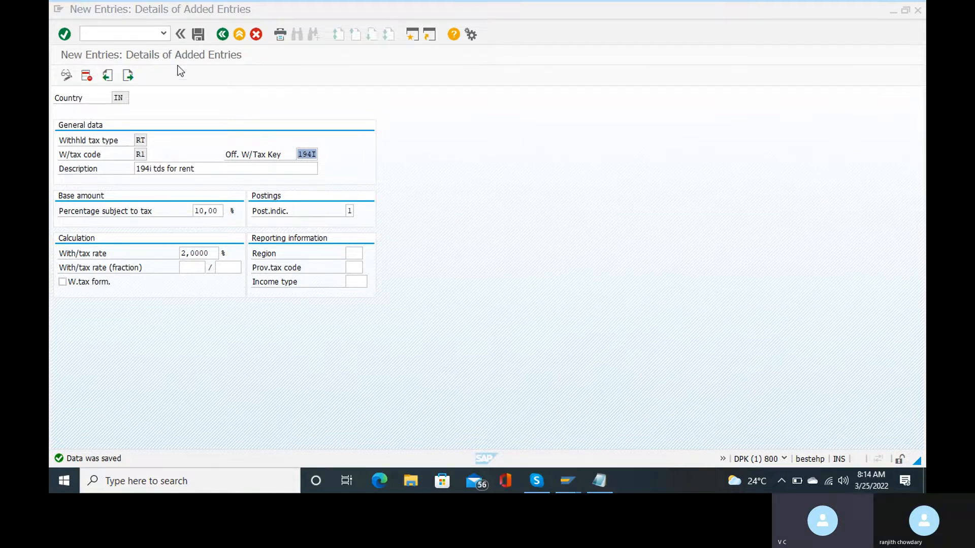
Return to the overview and start a new entry with withholding tax type RB.
{"action": "left_click", "coordinate": [224, 34]}
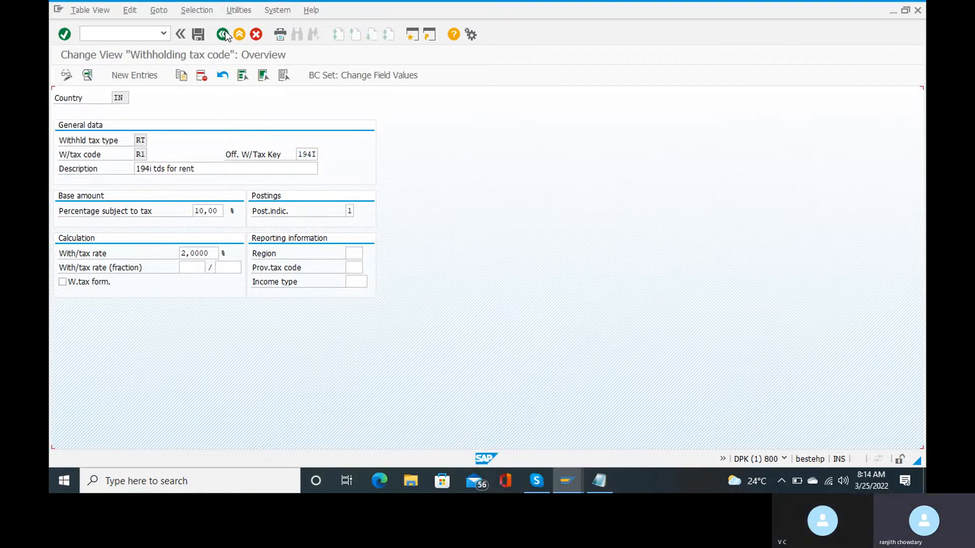
{"action": "left_click", "coordinate": [126, 81]}
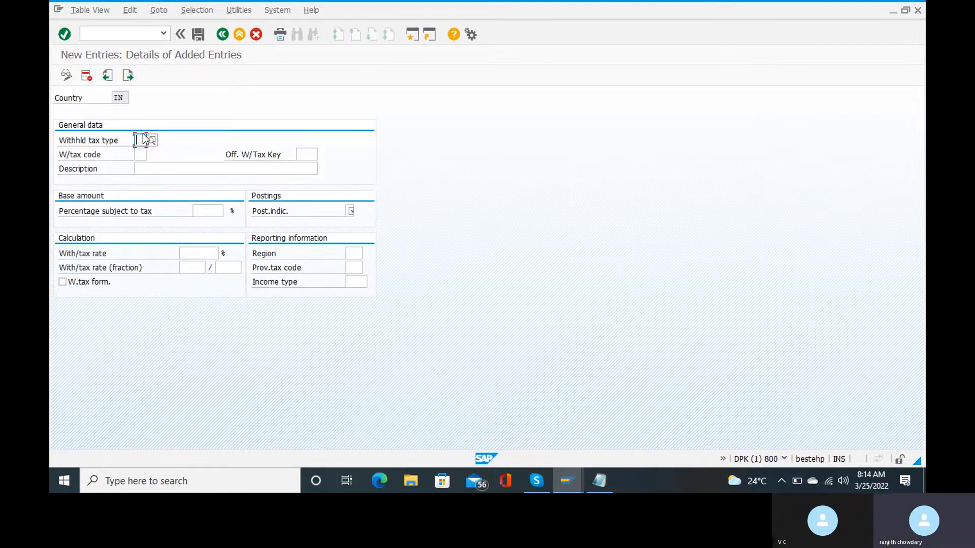
{"action": "type", "text": "r"}
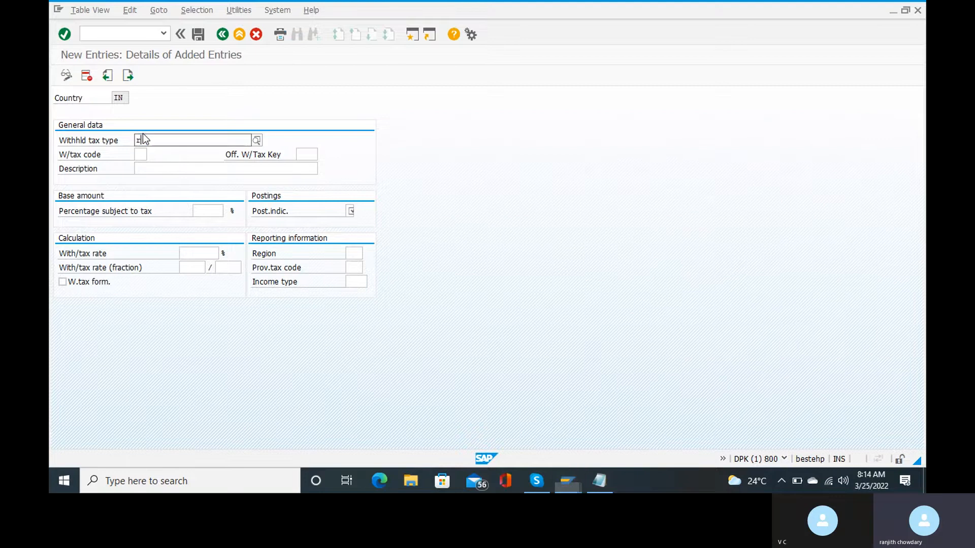
{"action": "type", "text": "b"}
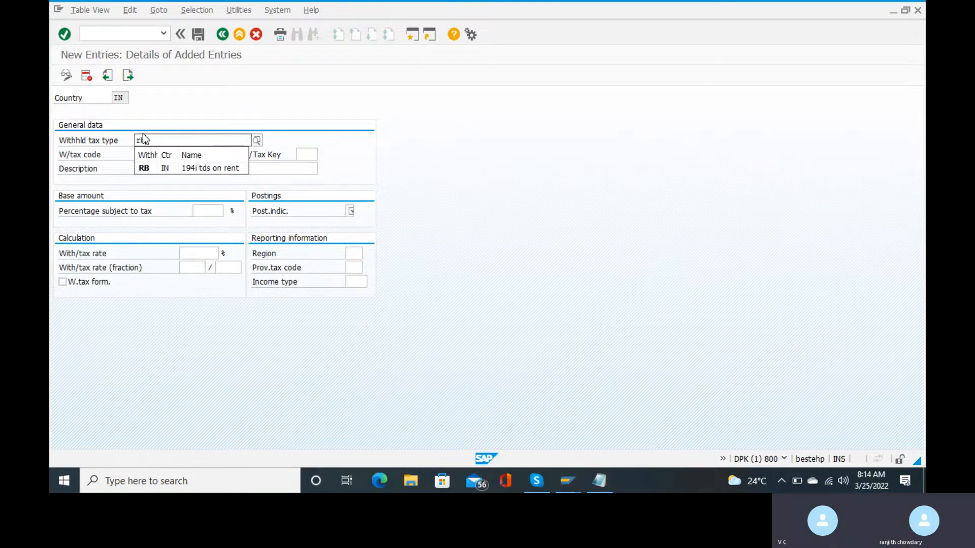
{"action": "key", "text": "BackSpace"}
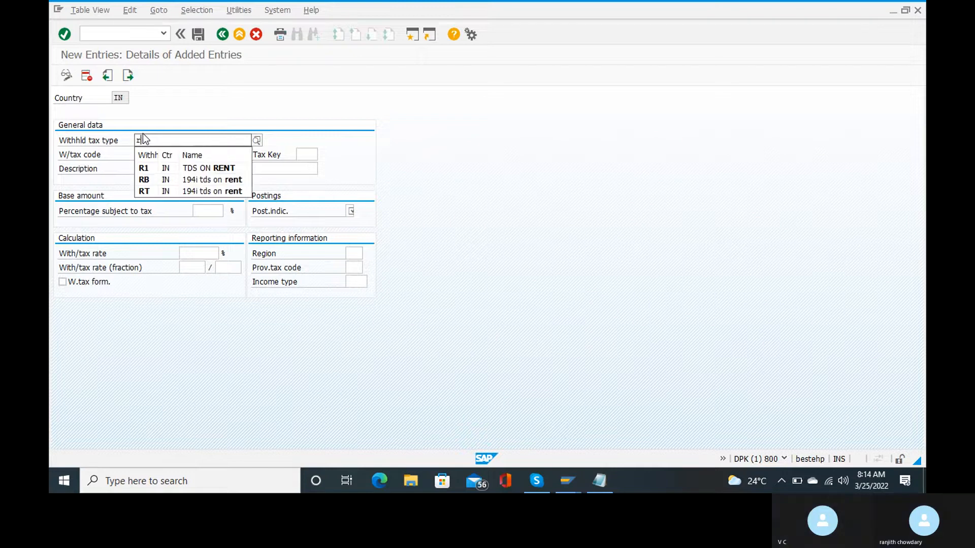
{"action": "left_click", "coordinate": [148, 185]}
Enter tax code R2 with official key 194I, then bring up the Notepad notes.
{"action": "left_click", "coordinate": [136, 154]}
{"action": "type", "text": "C2"}
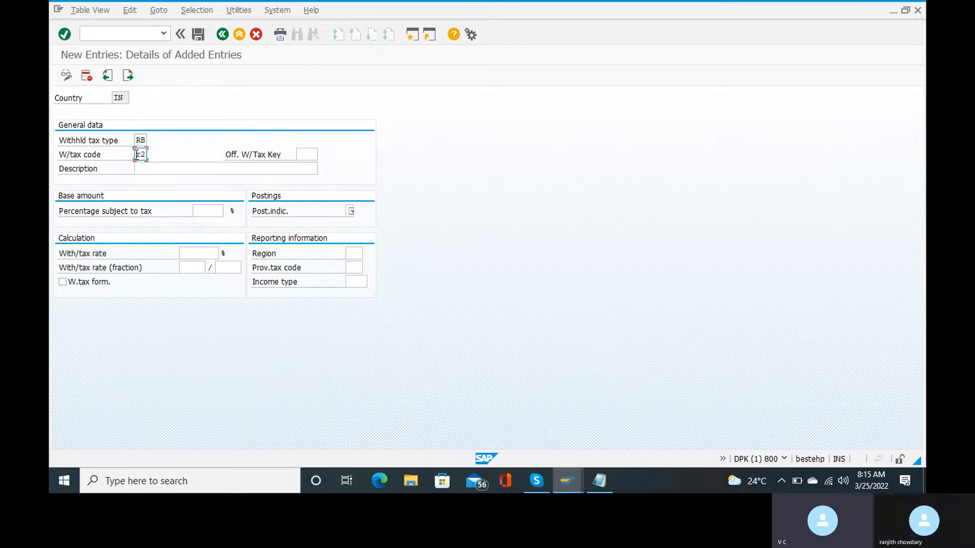
{"action": "left_click", "coordinate": [301, 154]}
{"action": "left_click", "coordinate": [324, 154]}
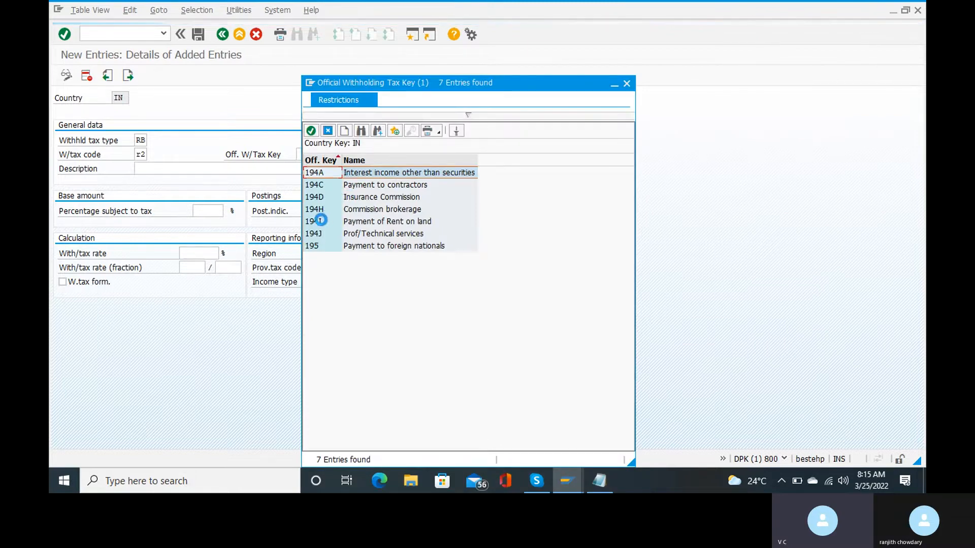
{"action": "left_click", "coordinate": [321, 221]}
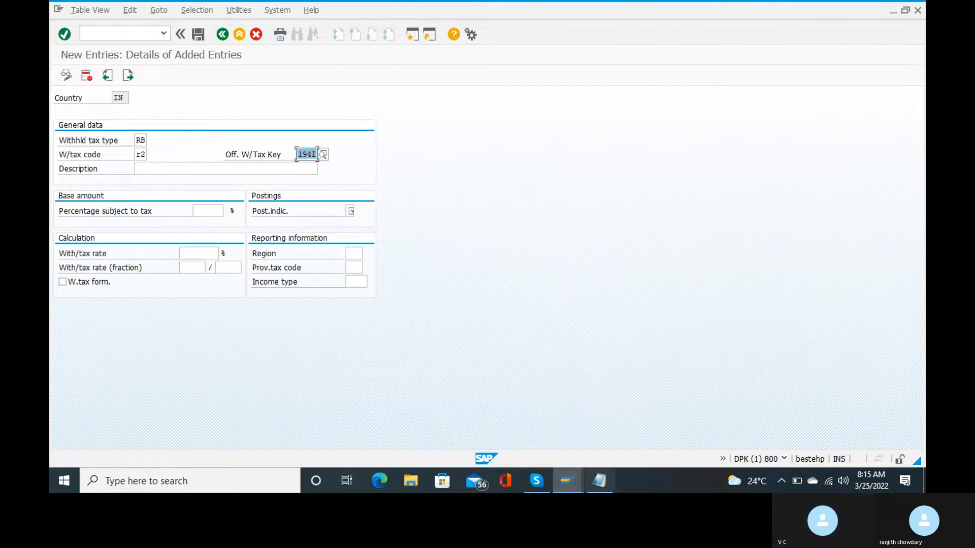
{"action": "mouse_move", "coordinate": [604, 484]}
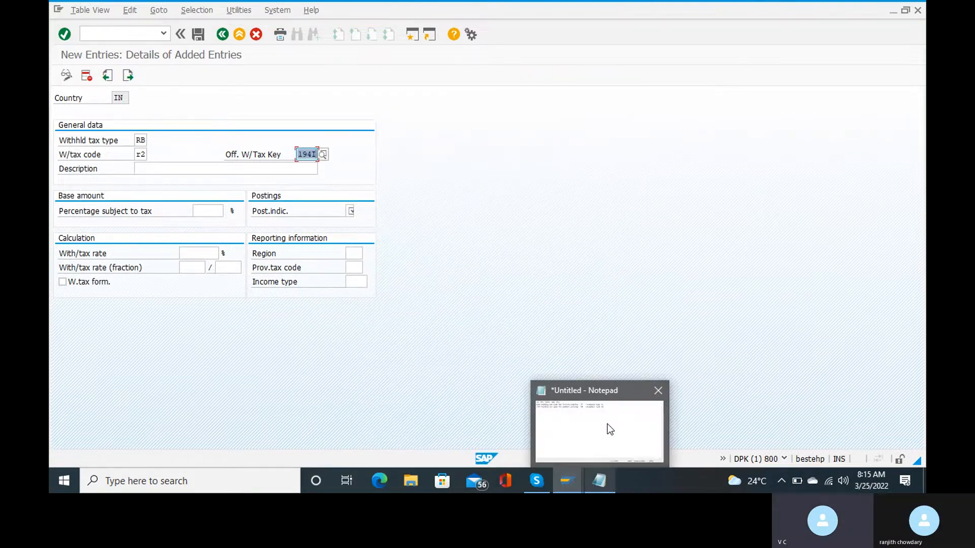
{"action": "left_click", "coordinate": [607, 424]}
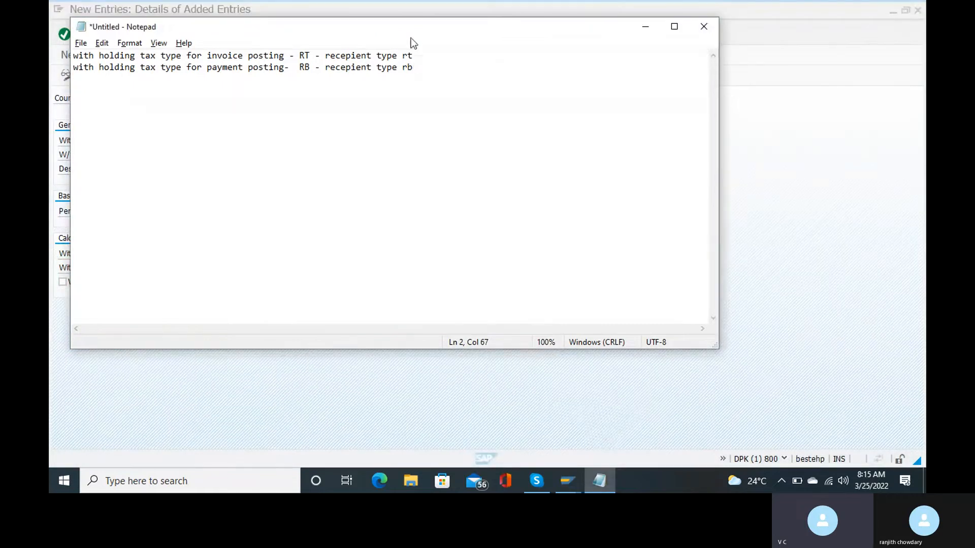
Append '- tax codes r1' and '- tax codes r2' to the first two note lines, then minimize Notepad.
{"action": "left_click", "coordinate": [422, 57]}
{"action": "type", "text": "- ta"}
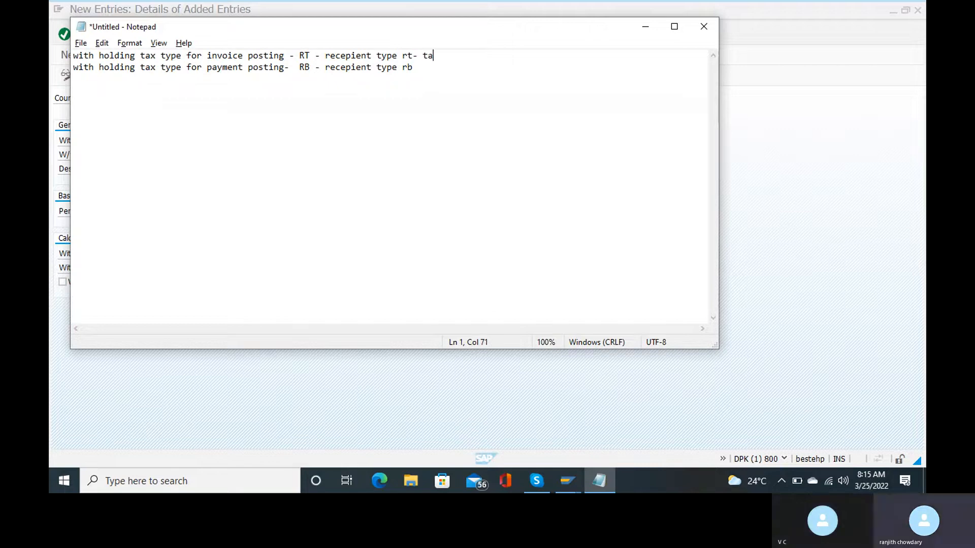
{"action": "type", "text": "x code"}
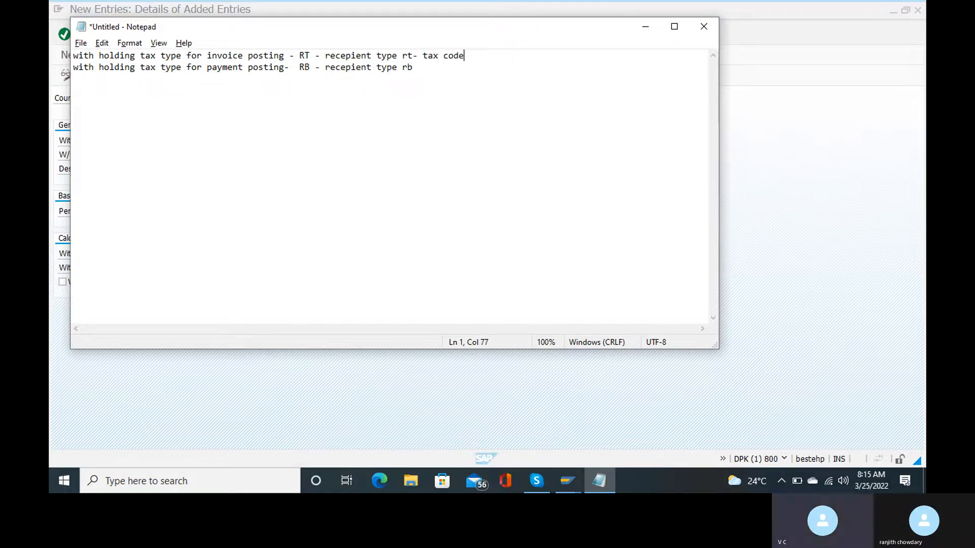
{"action": "type", "text": "s r1"}
{"action": "left_click", "coordinate": [421, 72]}
{"action": "type", "text": "- tax codes "}
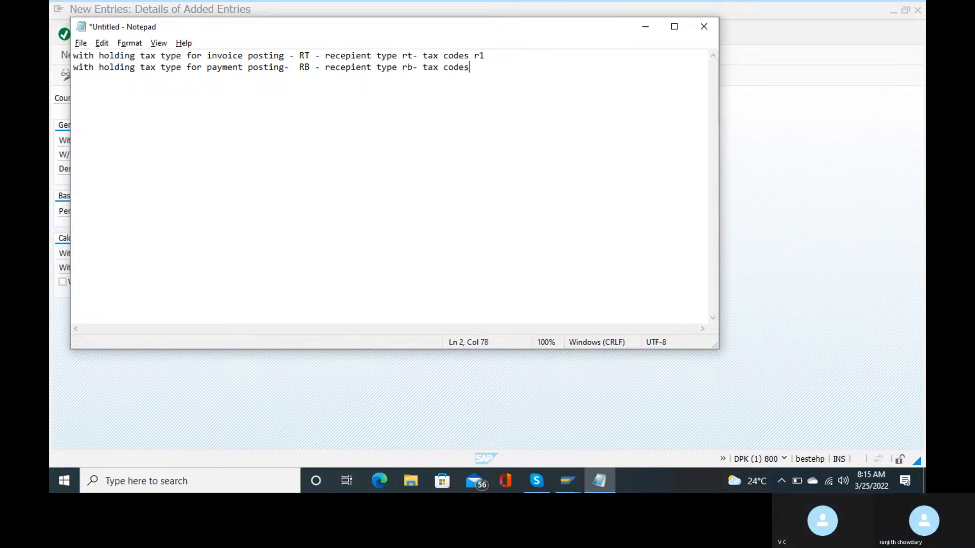
{"action": "type", "text": "r2"}
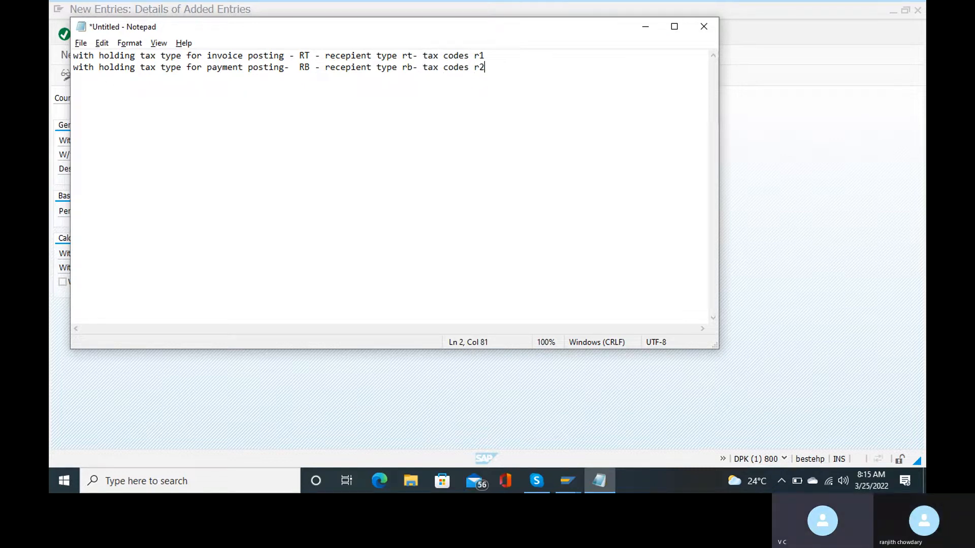
{"action": "left_click", "coordinate": [650, 30]}
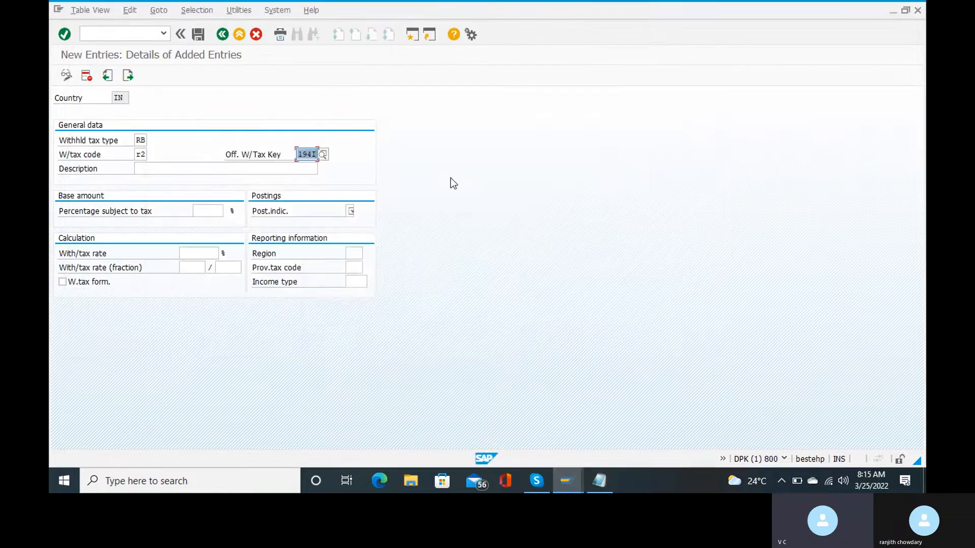
Fill the description '194i tds for rent' from history and set 10% subject to tax.
{"action": "left_click", "coordinate": [202, 210]}
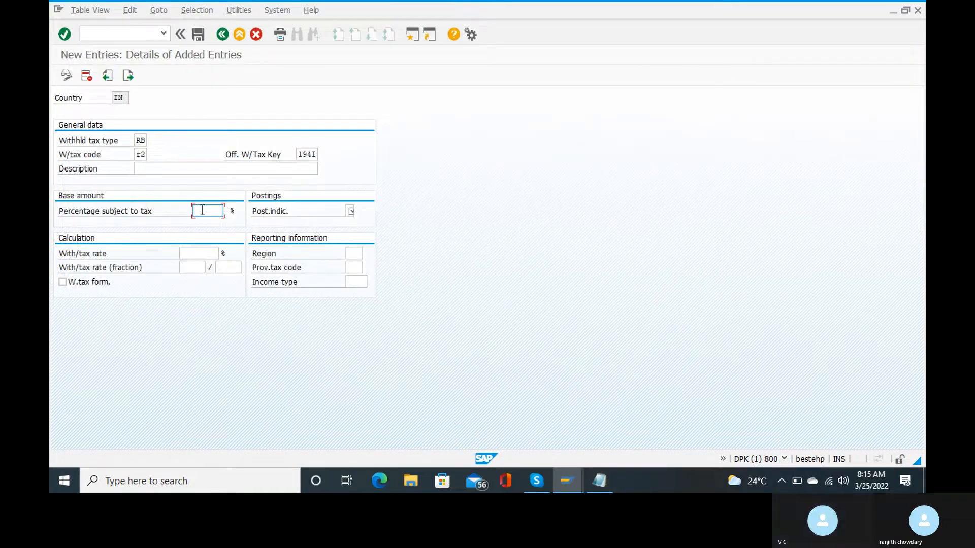
{"action": "left_click", "coordinate": [185, 168]}
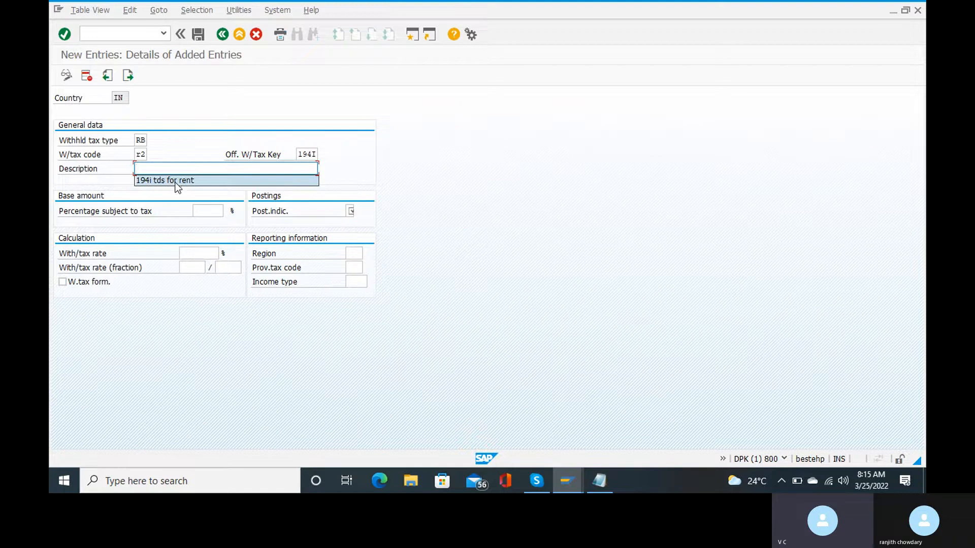
{"action": "left_click", "coordinate": [175, 181]}
{"action": "left_click", "coordinate": [210, 212]}
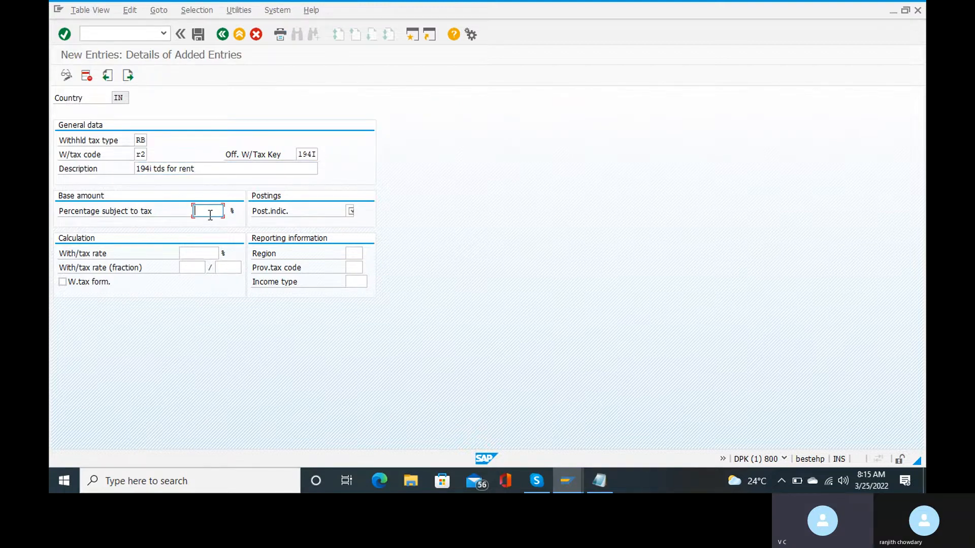
{"action": "type", "text": "10"}
{"action": "key", "text": "Tab"}
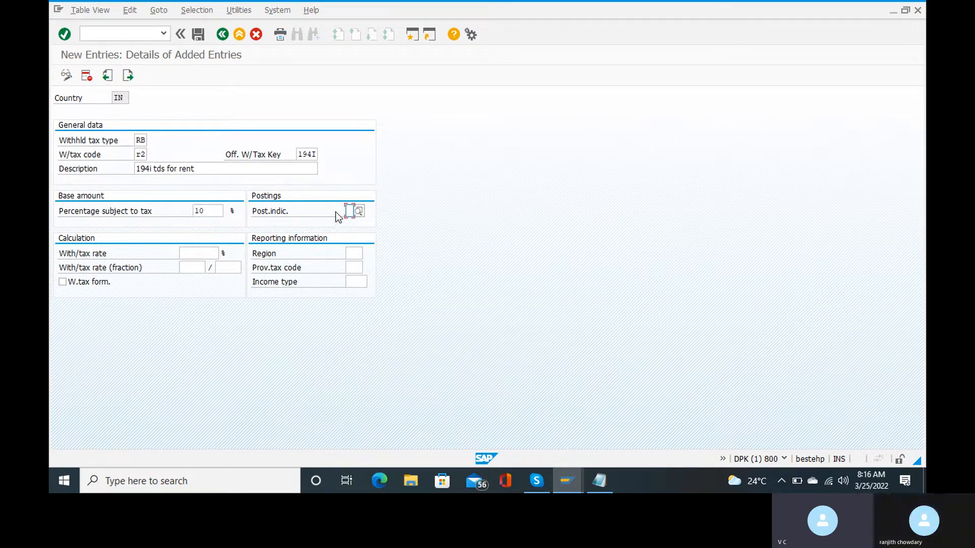
Choose posting indicator 1 and enter a 2% withholding tax rate.
{"action": "left_click", "coordinate": [358, 210]}
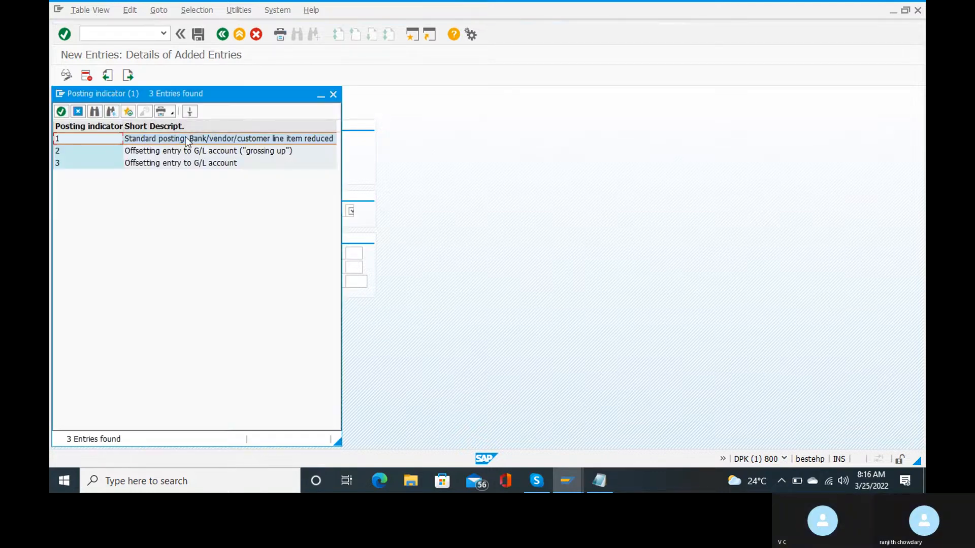
{"action": "double_click", "coordinate": [186, 139]}
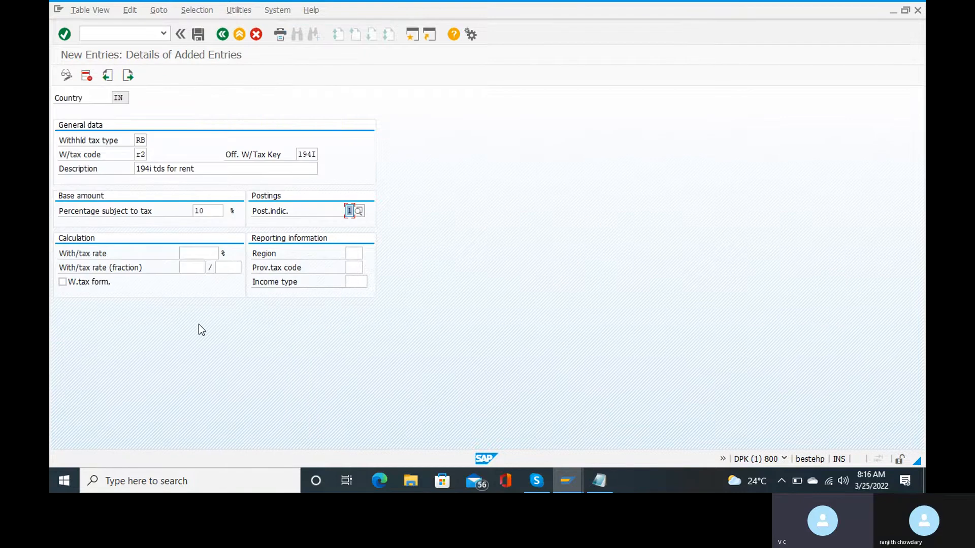
{"action": "left_click", "coordinate": [191, 255]}
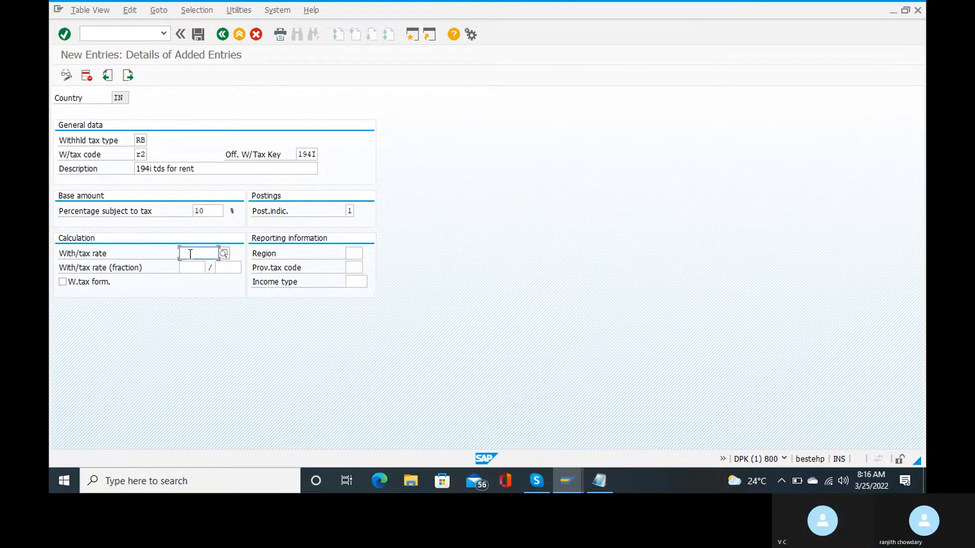
{"action": "type", "text": "2"}
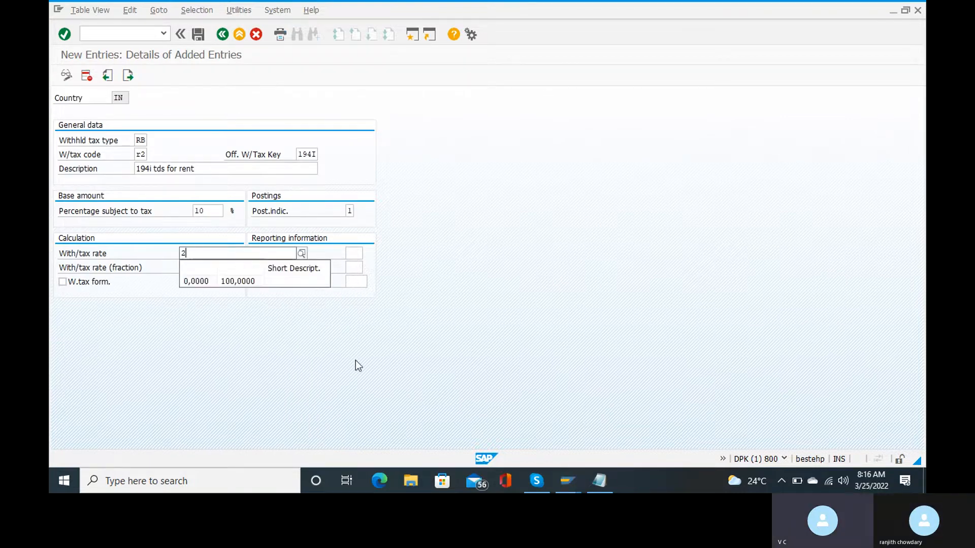
{"action": "left_click", "coordinate": [356, 363]}
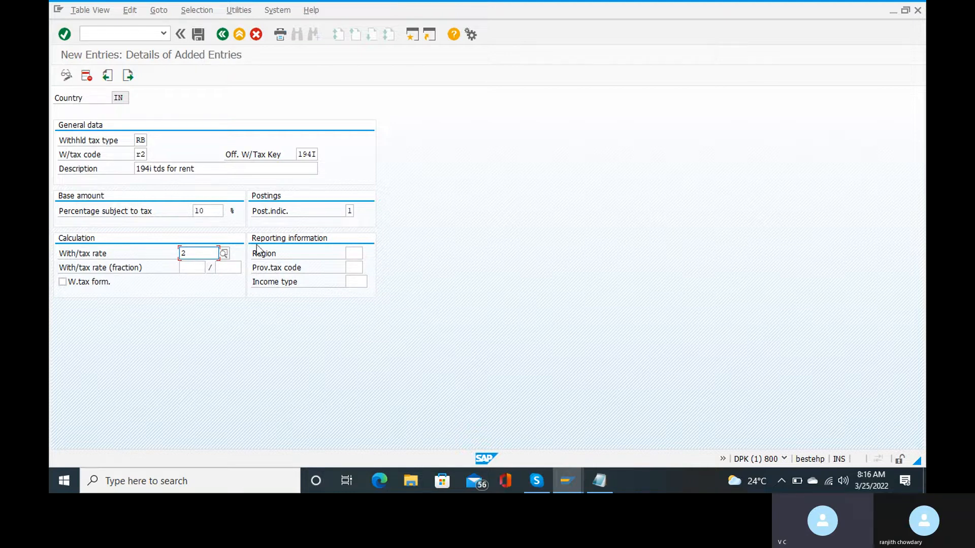
Change the RB/R2 code's percentage subject to tax to 100, save, and return to the overview.
{"action": "left_click", "coordinate": [208, 211]}
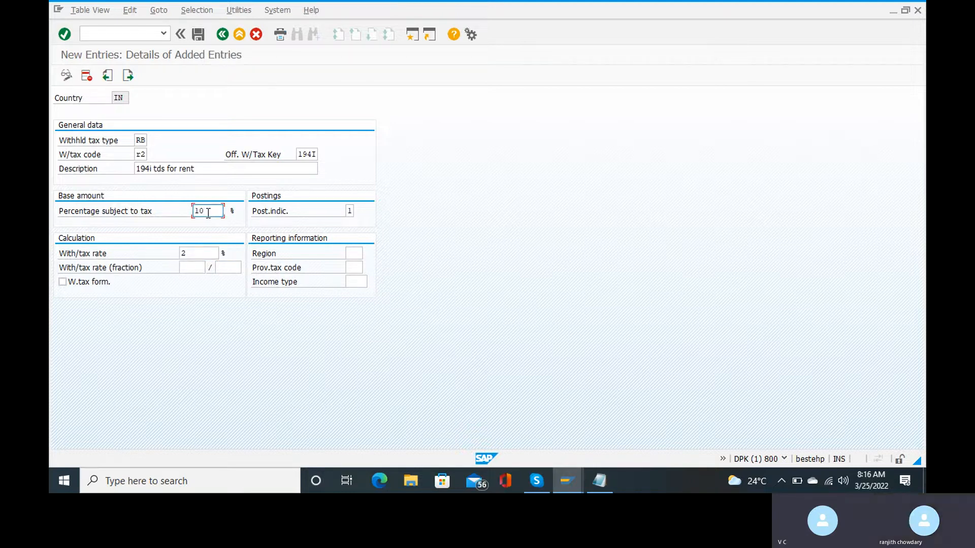
{"action": "type", "text": "0"}
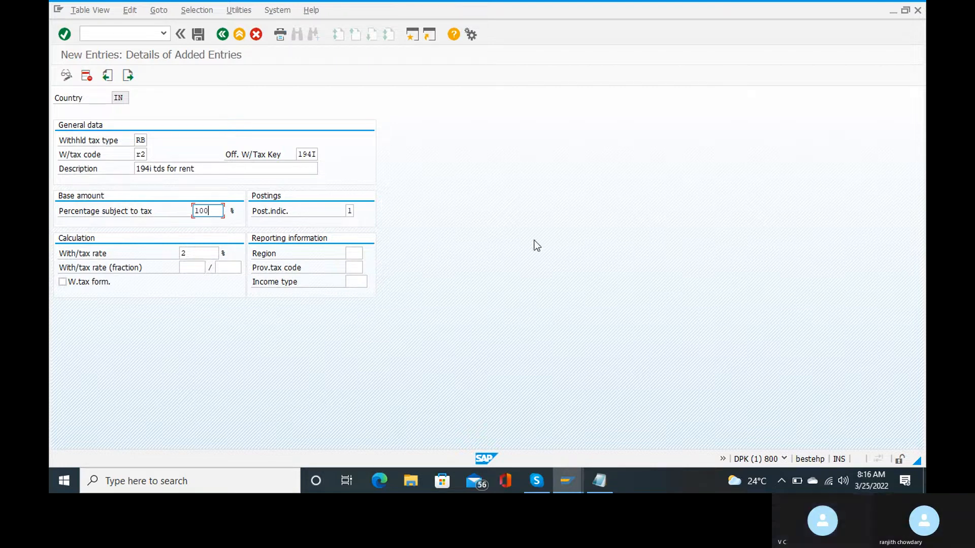
{"action": "key", "text": "ctrl+s"}
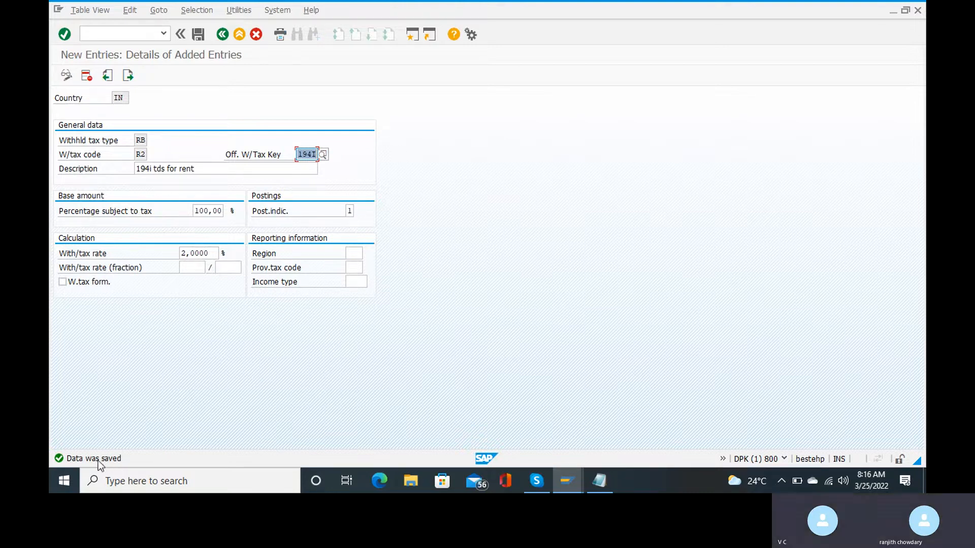
{"action": "left_click", "coordinate": [222, 34]}
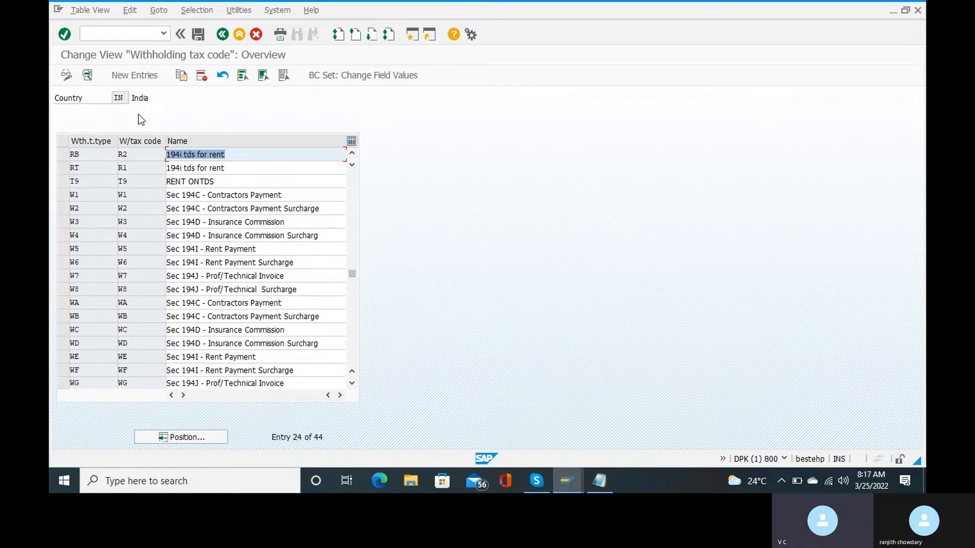
Open the RT/R1 code, set 100% subject to tax, save, and go back to the overview.
{"action": "double_click", "coordinate": [92, 167]}
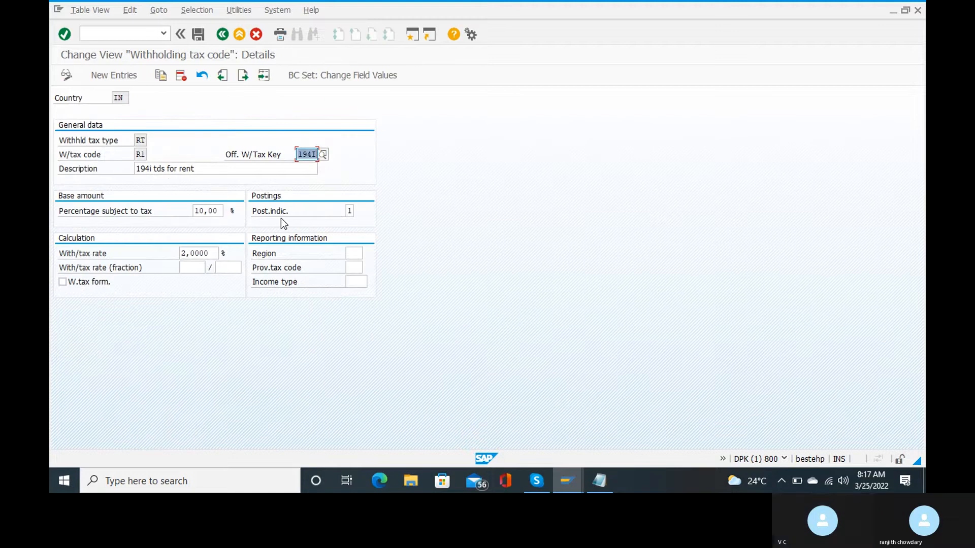
{"action": "left_click", "coordinate": [220, 212]}
{"action": "key", "text": "BackSpace"}
{"action": "key", "text": "BackSpace"}
{"action": "key", "text": "BackSpace"}
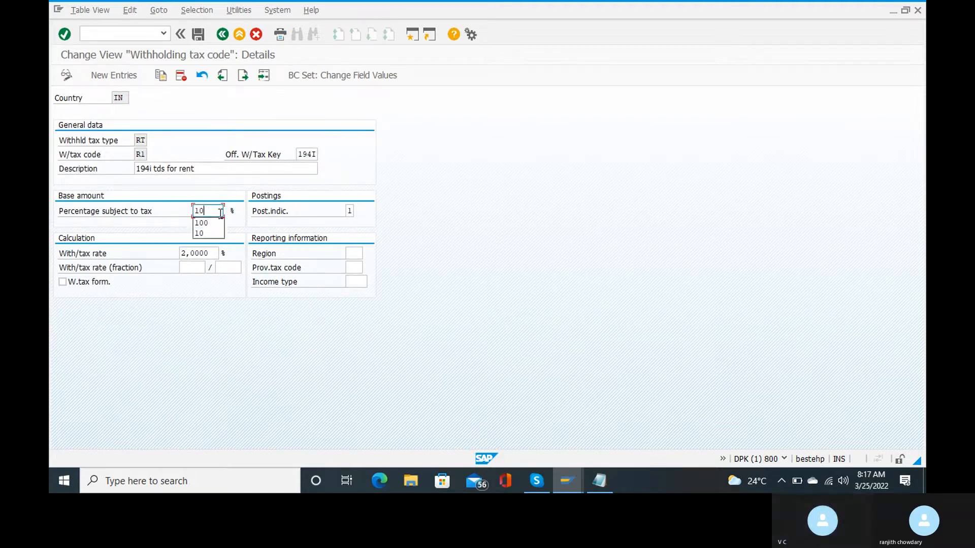
{"action": "type", "text": "0"}
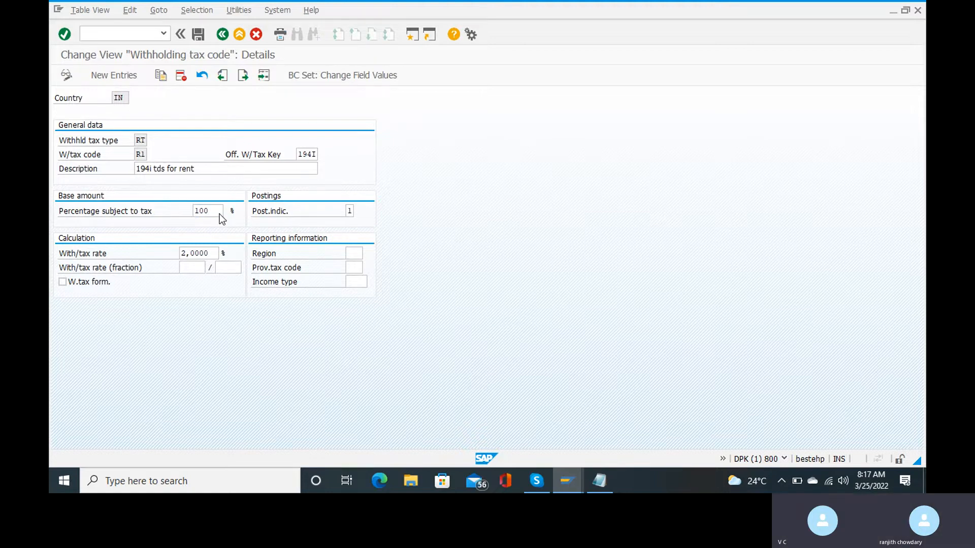
{"action": "key", "text": "Return"}
{"action": "key", "text": "ctrl+s"}
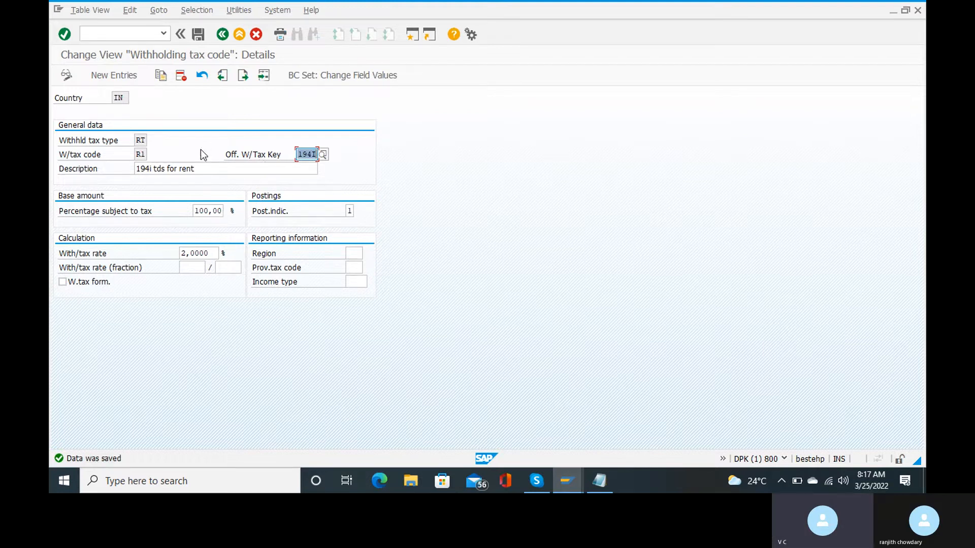
{"action": "left_click", "coordinate": [224, 34]}
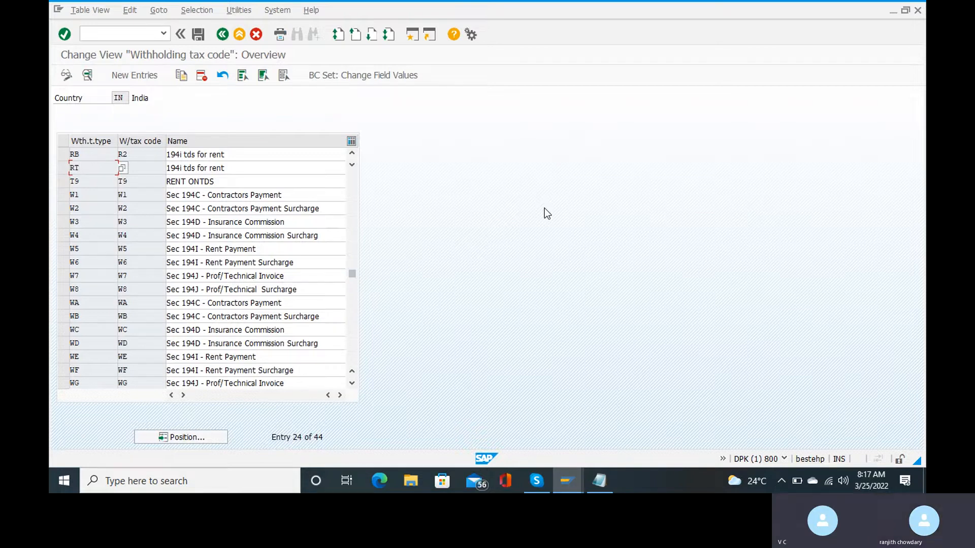
Check the Skype withholding tax checklist, then leave the India code list for the IMG tree.
{"action": "mouse_move", "coordinate": [538, 468]}
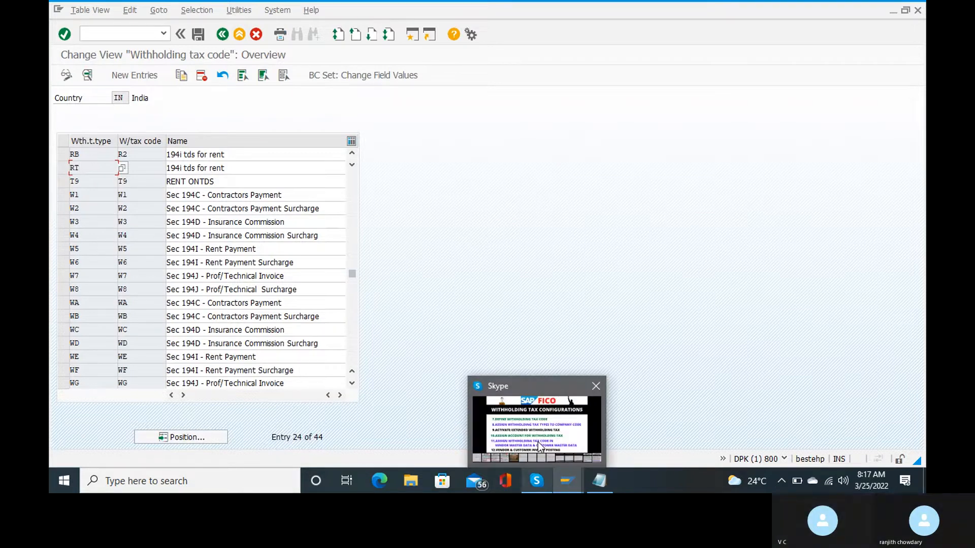
{"action": "mouse_move", "coordinate": [538, 442]}
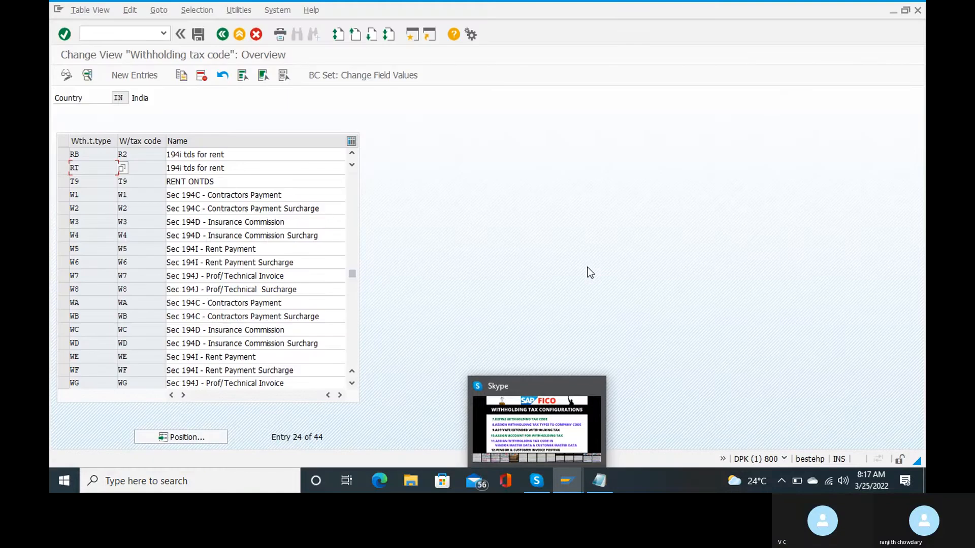
{"action": "left_click", "coordinate": [222, 34]}
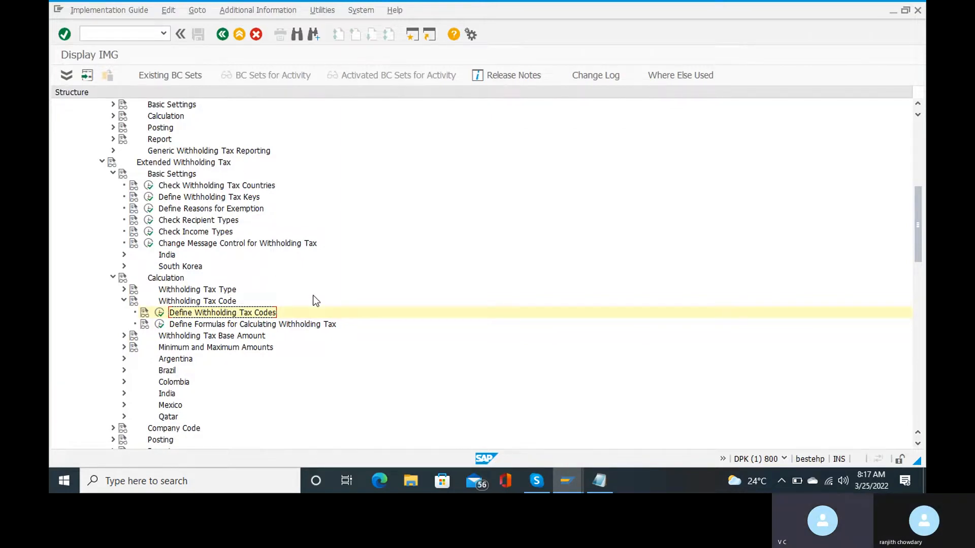
Collapse Calculation, expand Company Code and run 'Assign Withholding Tax Types to Company Codes'.
{"action": "scroll", "coordinate": [315, 301], "scroll_direction": "down", "scroll_amount": 2}
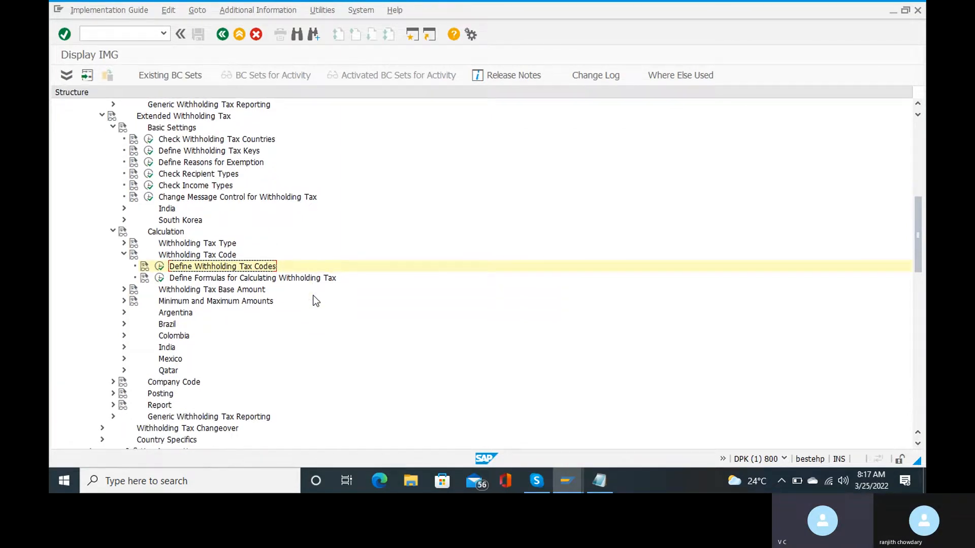
{"action": "left_click", "coordinate": [114, 232]}
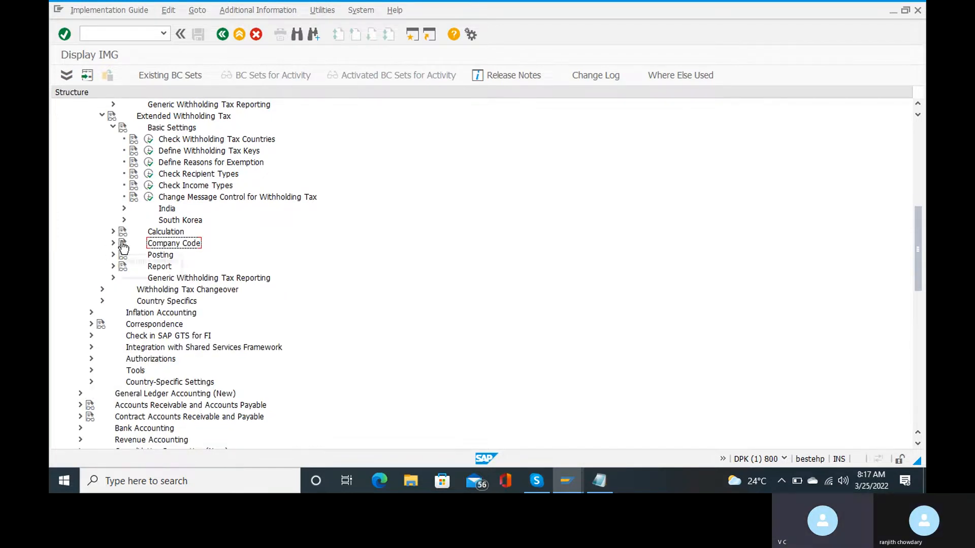
{"action": "left_click", "coordinate": [113, 243]}
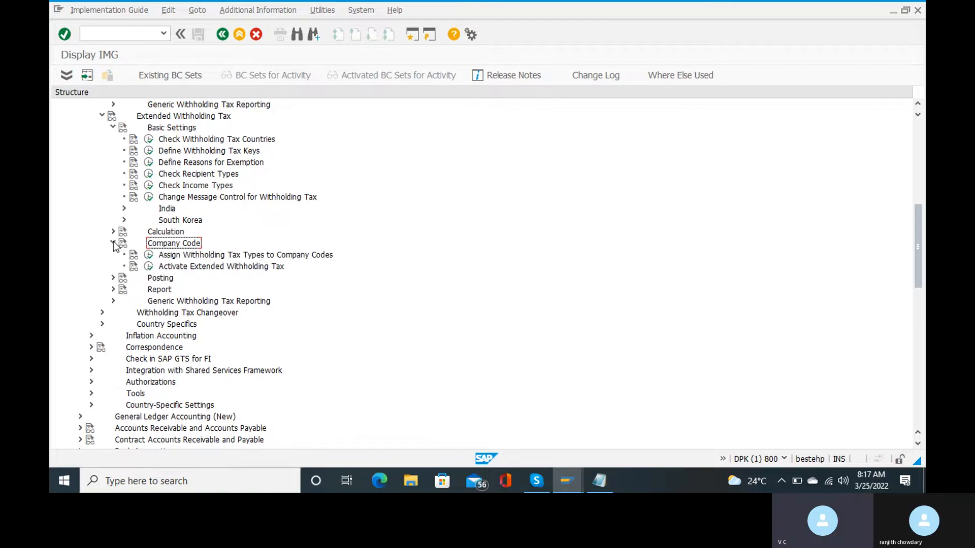
{"action": "left_click", "coordinate": [149, 255]}
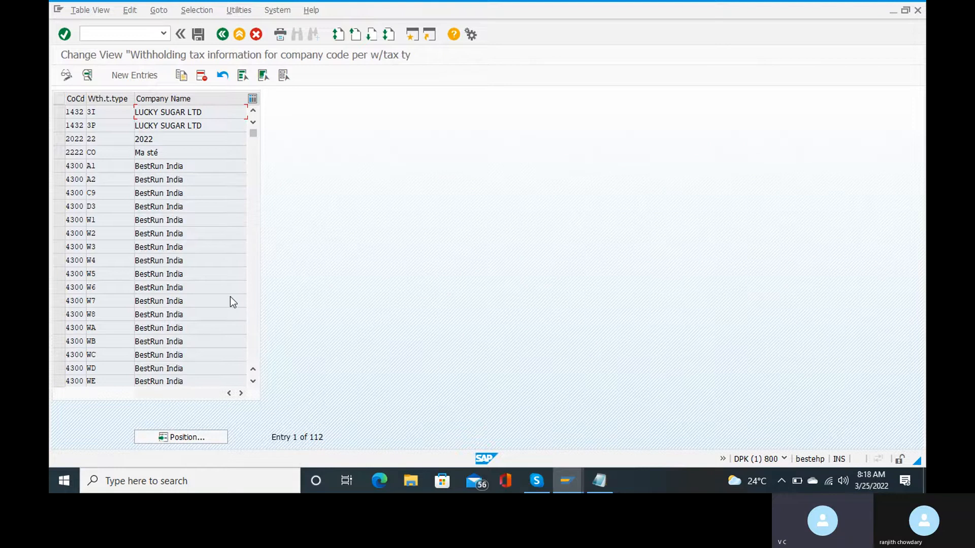
Add a new entry for company code RC15 with withholding tax type RT.
{"action": "key", "text": "F5"}
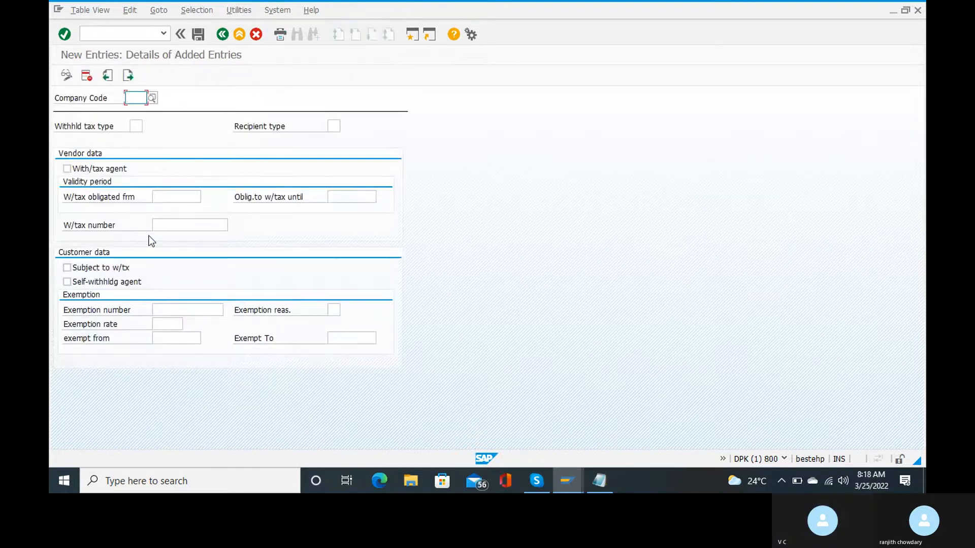
{"action": "type", "text": "rc15"}
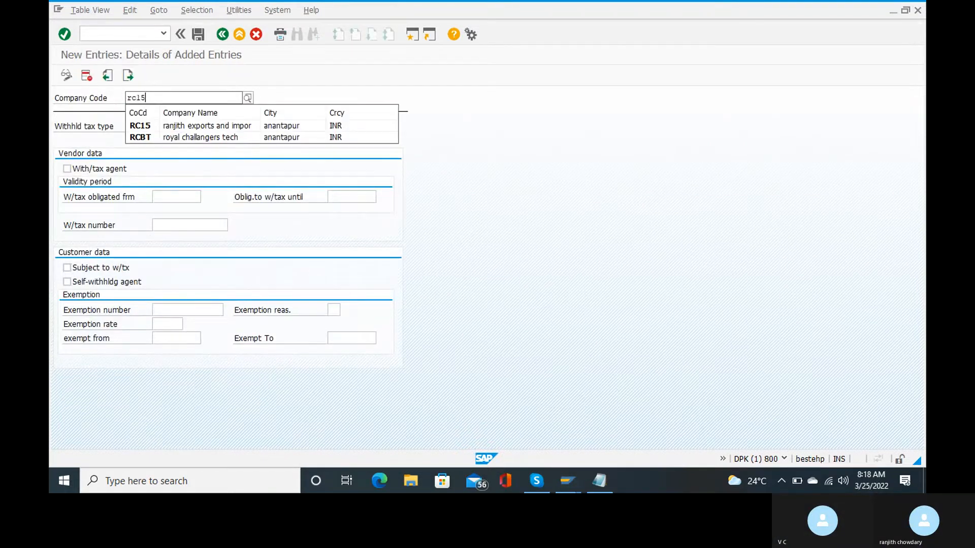
{"action": "left_click", "coordinate": [225, 125]}
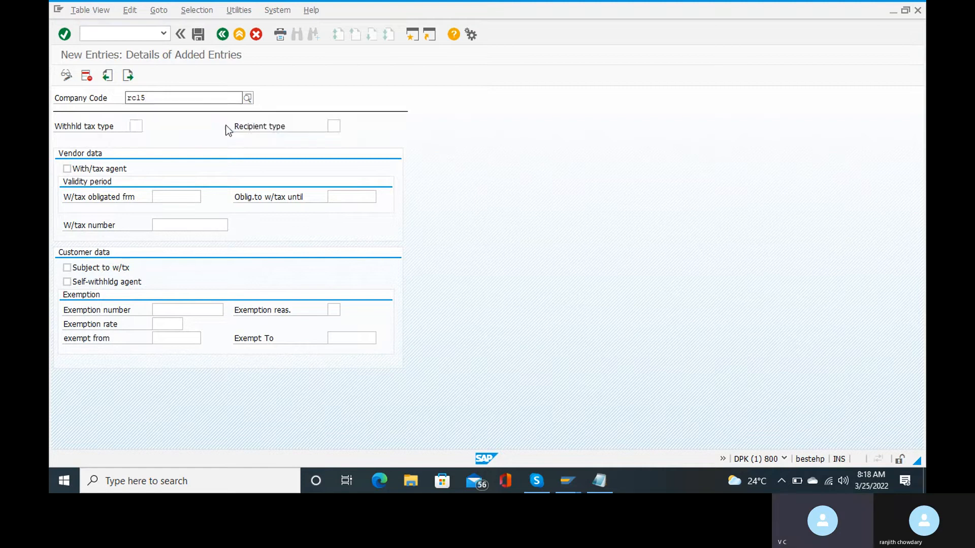
{"action": "left_click", "coordinate": [136, 126]}
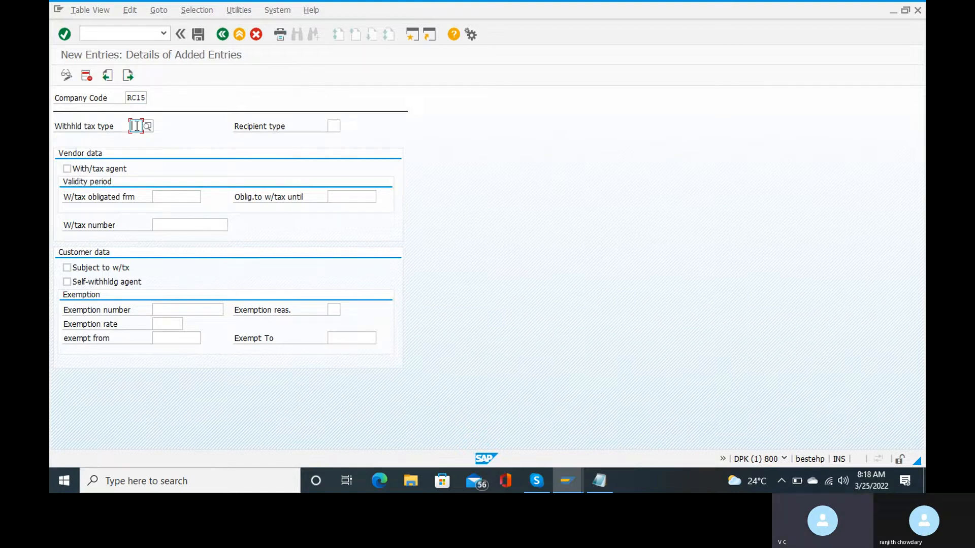
{"action": "type", "text": "rt"}
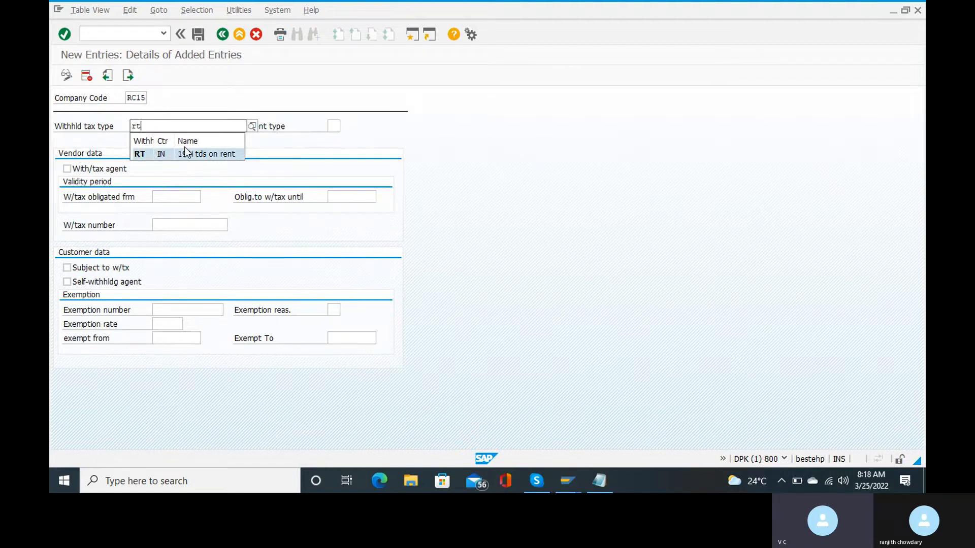
{"action": "left_click", "coordinate": [143, 152]}
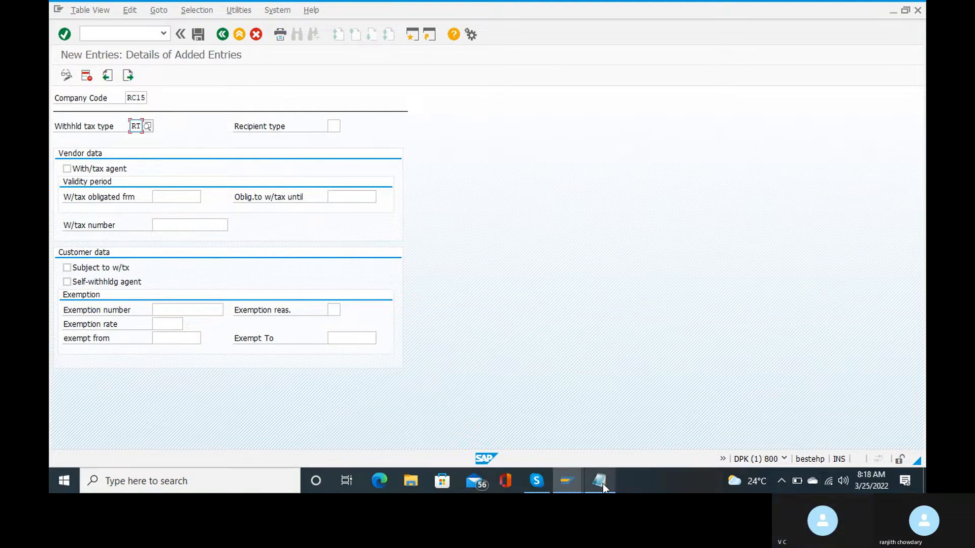
Set the recipient type of the RC15 entry to RT.
{"action": "mouse_move", "coordinate": [602, 484]}
{"action": "mouse_move", "coordinate": [600, 452]}
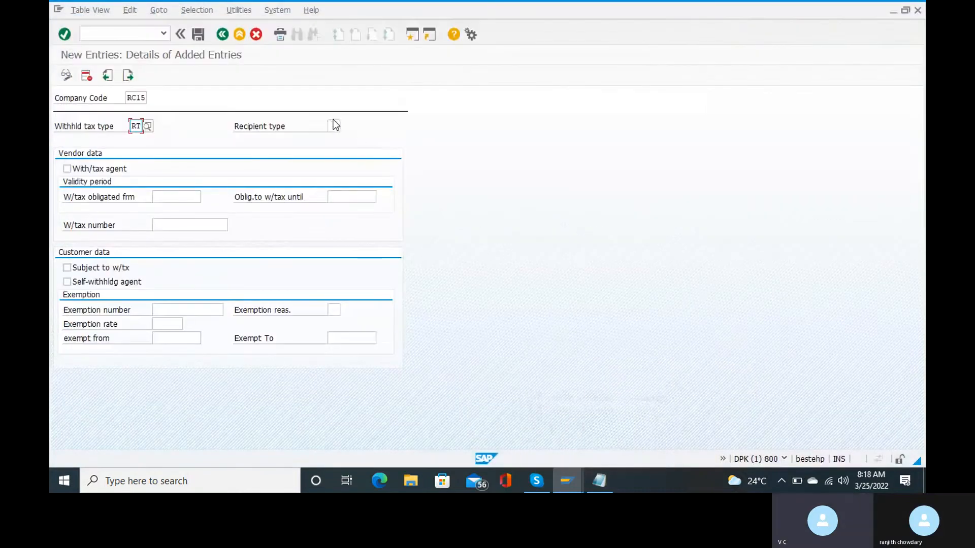
{"action": "left_click", "coordinate": [334, 125]}
{"action": "type", "text": "rt"}
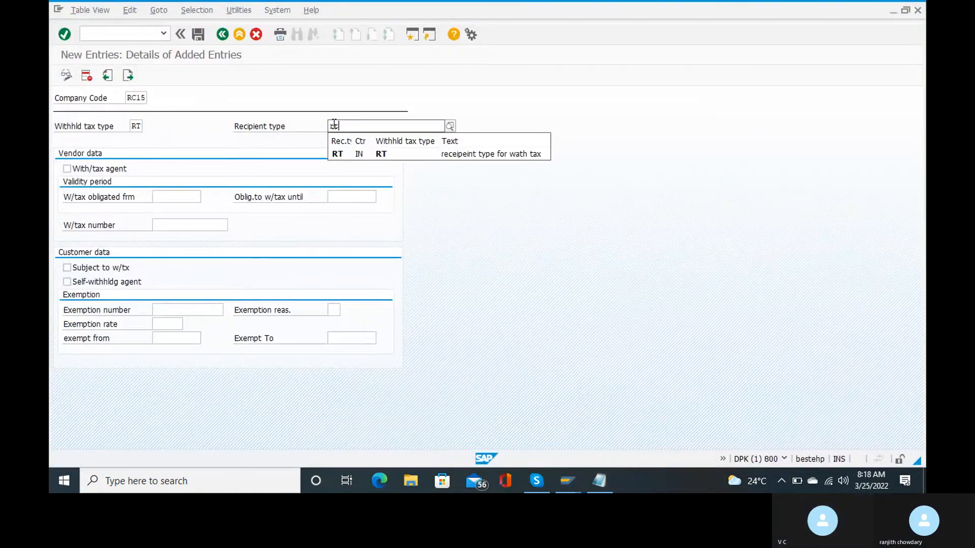
{"action": "left_click", "coordinate": [358, 155]}
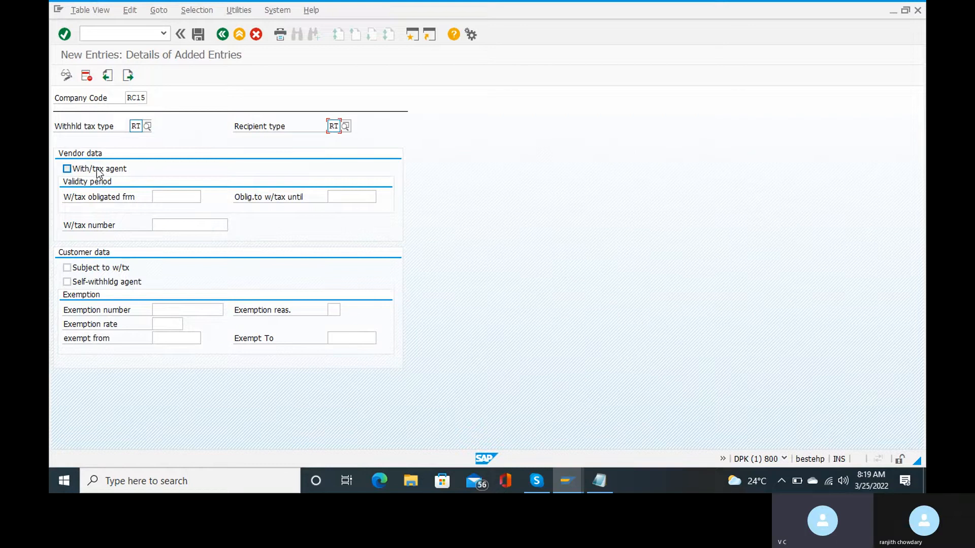
Tick With/tax agent and enter the obligation dates, correcting the end date to 31.03.2022.
{"action": "left_click", "coordinate": [67, 169]}
{"action": "left_click", "coordinate": [176, 198]}
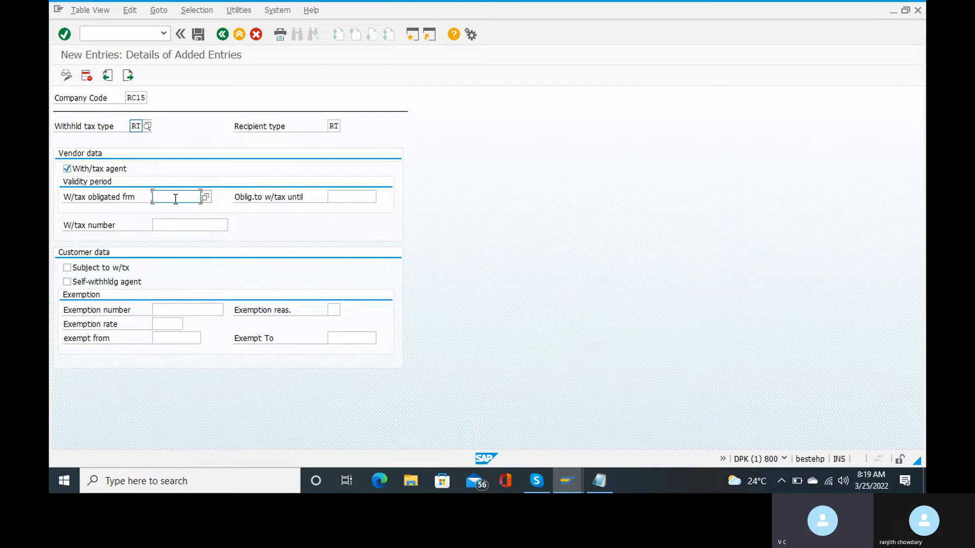
{"action": "type", "text": "01.0"}
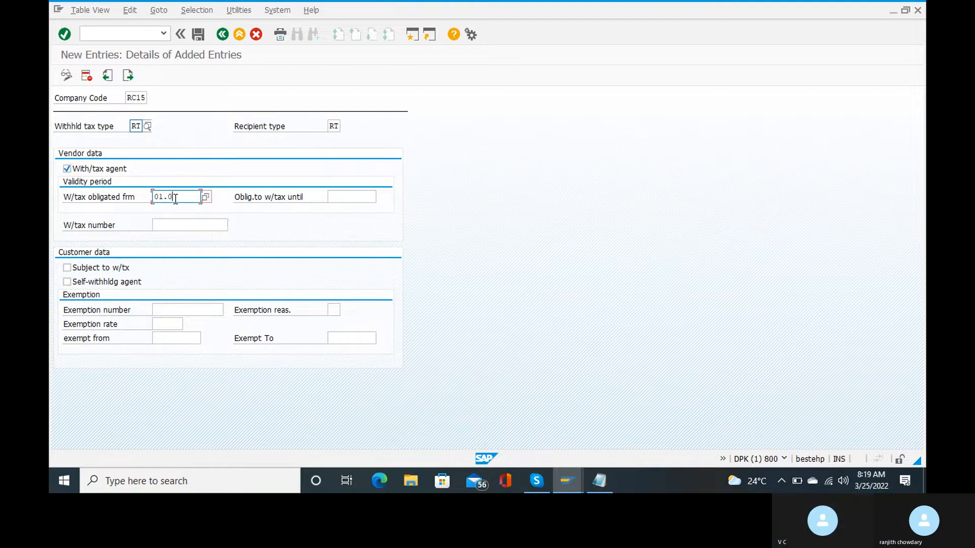
{"action": "type", "text": "4.2022"}
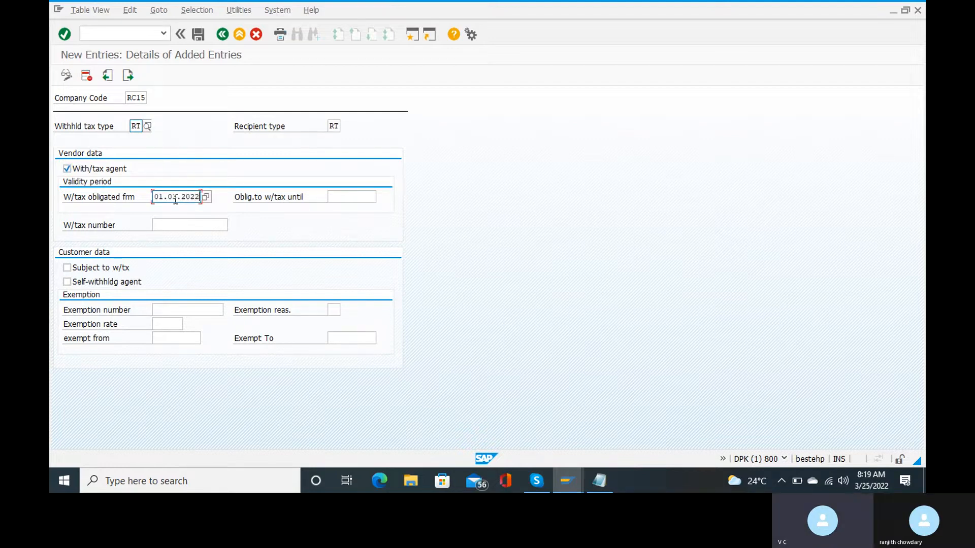
{"action": "left_click", "coordinate": [333, 199]}
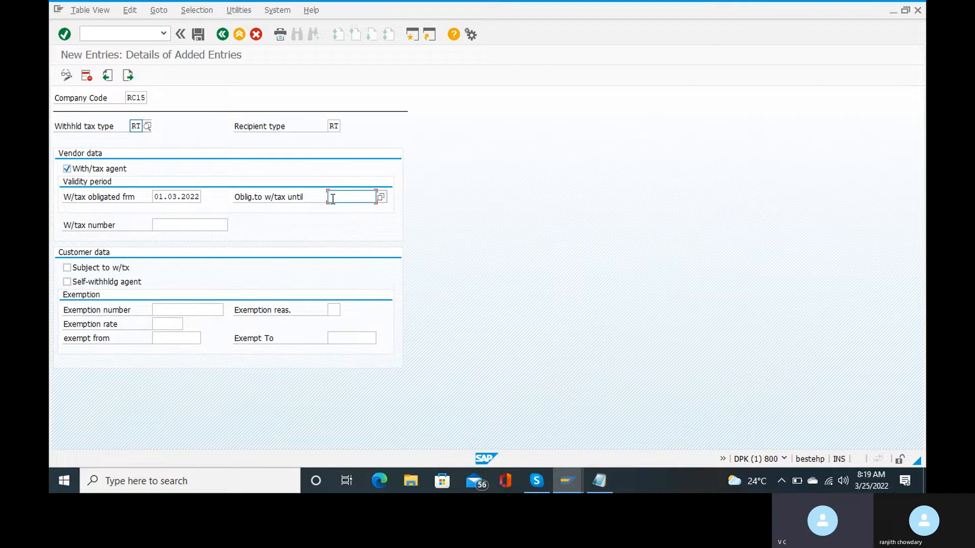
{"action": "type", "text": "01.05"}
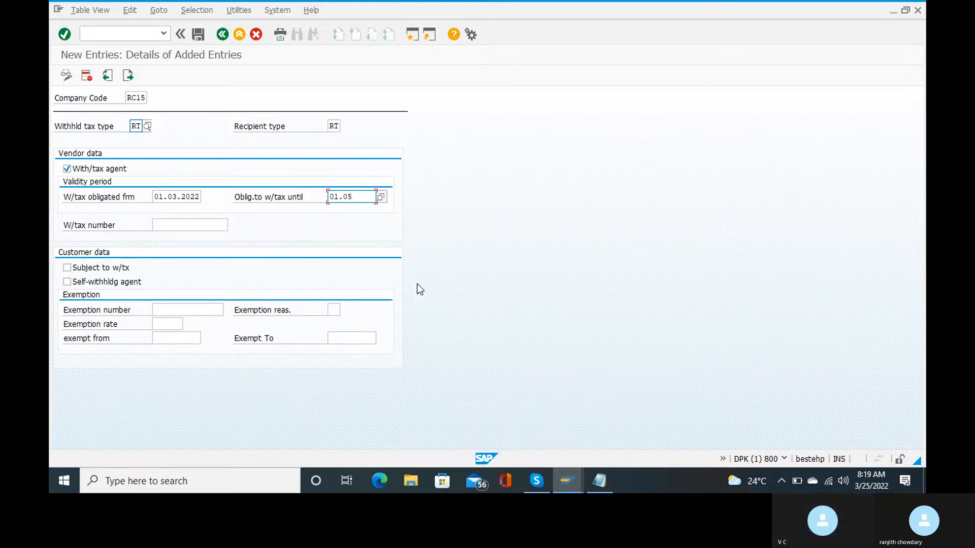
{"action": "key", "text": "BackSpace"}
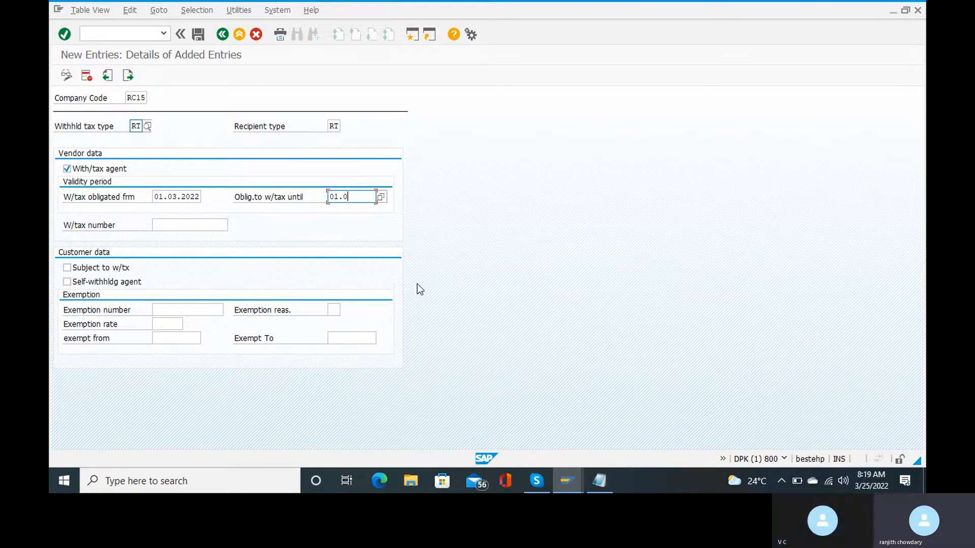
{"action": "type", "text": "5"}
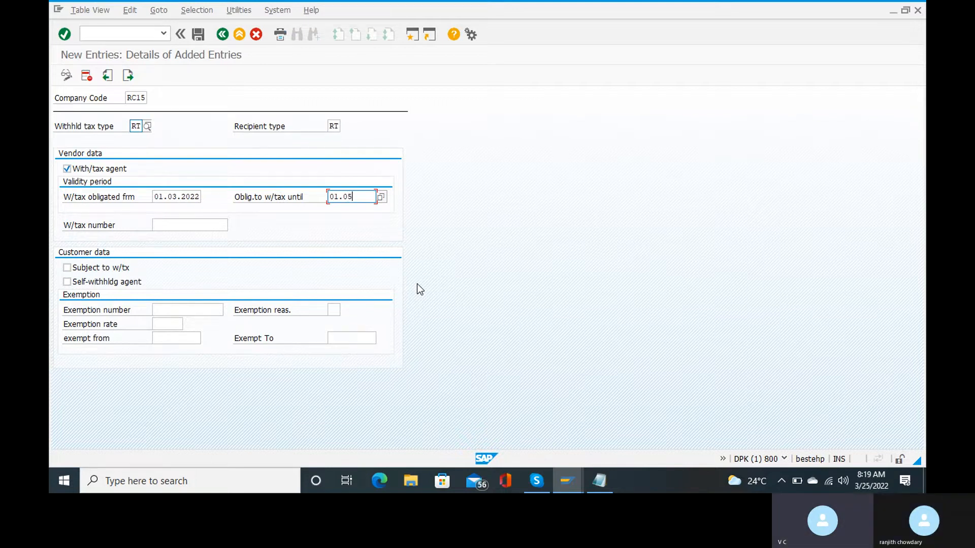
{"action": "key", "text": "BackSpace"}
{"action": "key", "text": "BackSpace"}
{"action": "key", "text": "BackSpace"}
{"action": "key", "text": "BackSpace"}
{"action": "key", "text": "BackSpace"}
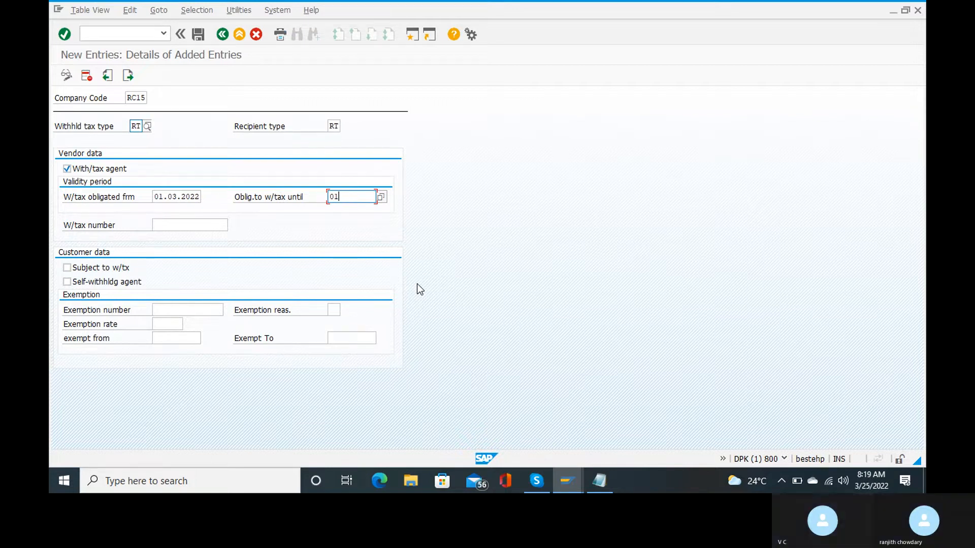
{"action": "type", "text": "31"}
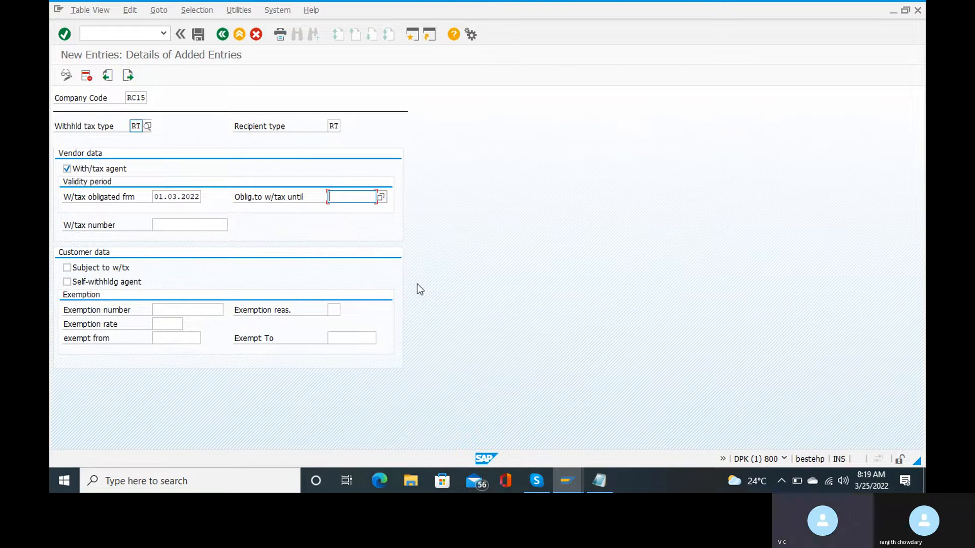
{"action": "type", "text": ".03.2022"}
Save the RC15/RT assignment under the customizing request and go back twice to the IMG tree.
{"action": "left_click", "coordinate": [191, 39]}
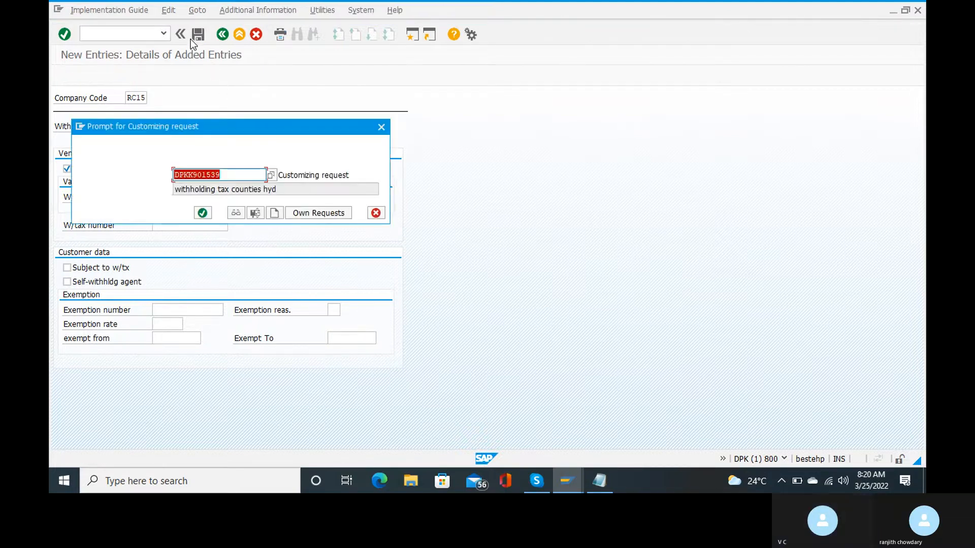
{"action": "key", "text": "Return"}
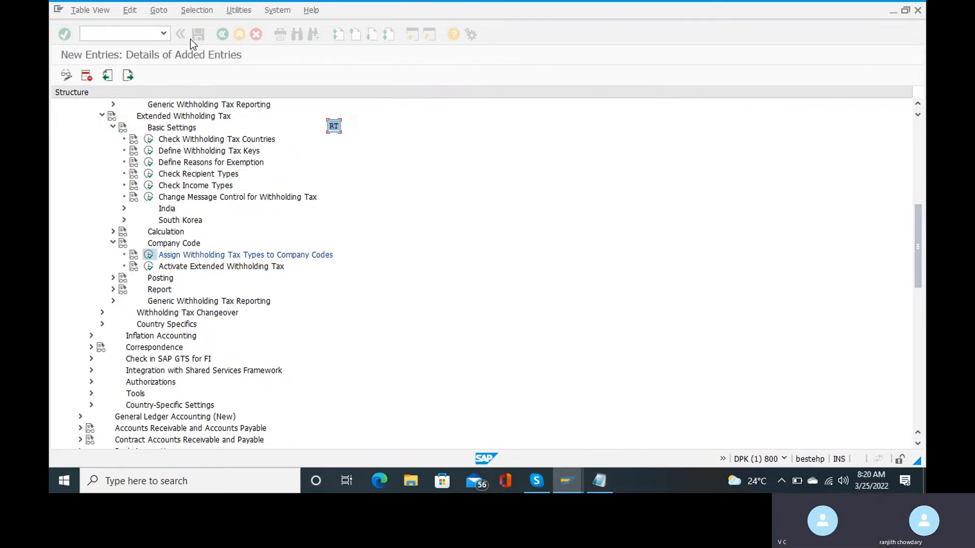
{"action": "left_click", "coordinate": [222, 34]}
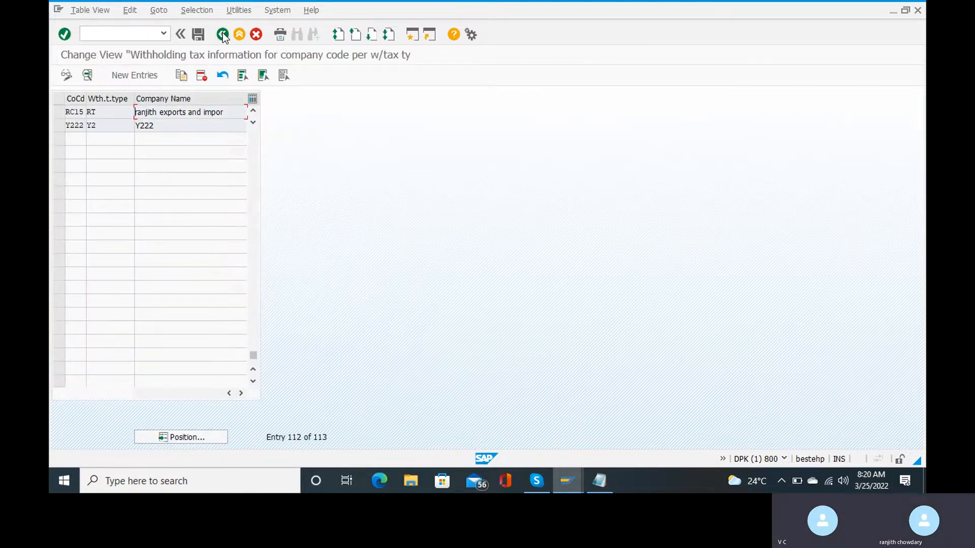
{"action": "left_click", "coordinate": [223, 34]}
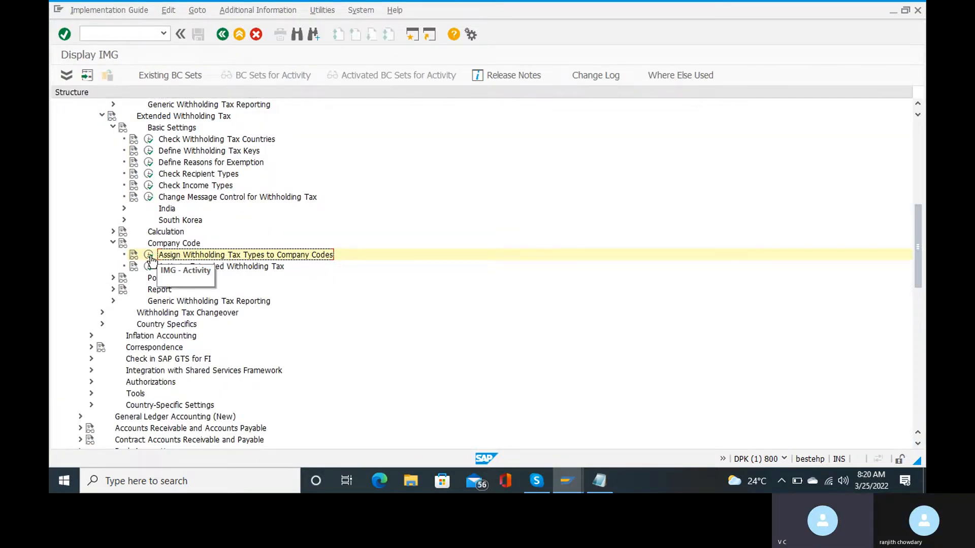
Reopen the company code assignments and add an RC15 entry with tax type RB and recipient type RB.
{"action": "left_click", "coordinate": [150, 257]}
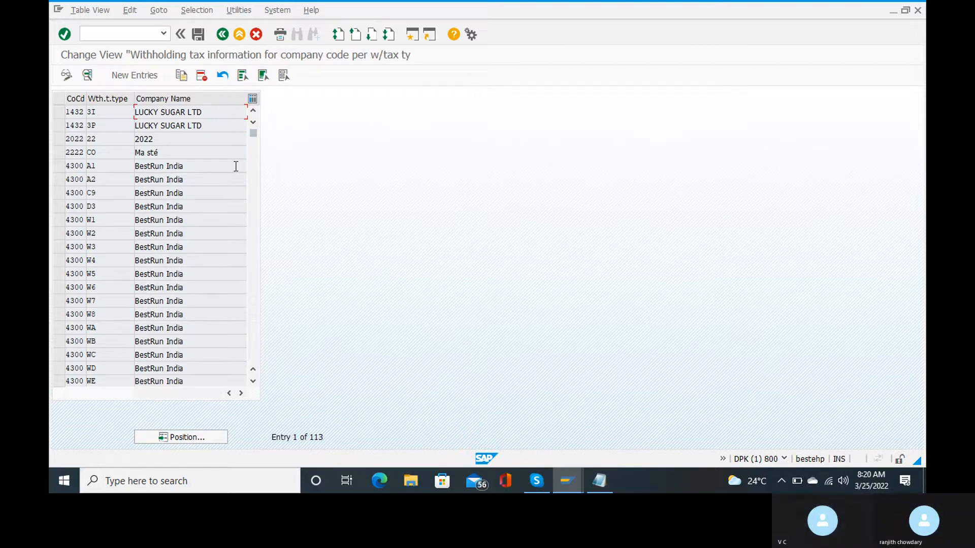
{"action": "left_click", "coordinate": [139, 75]}
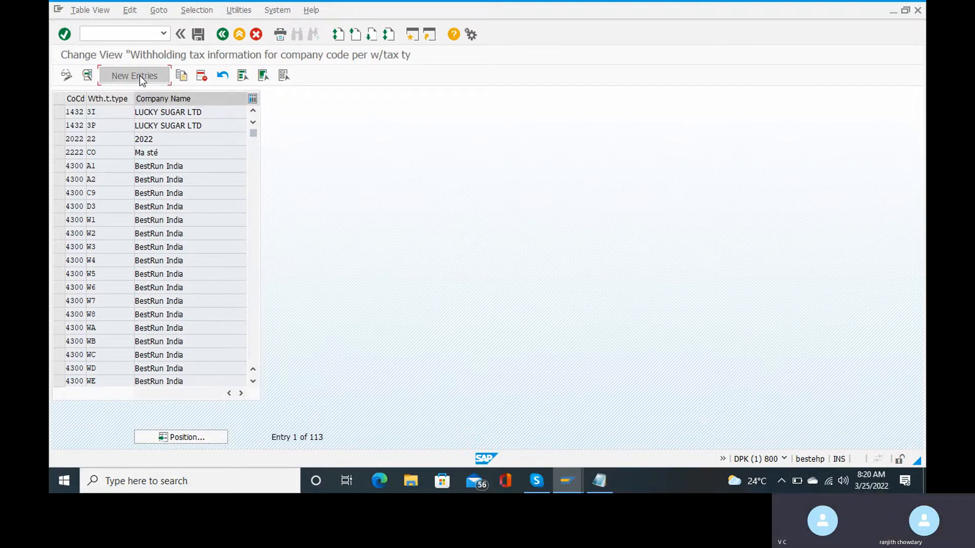
{"action": "type", "text": "rc"}
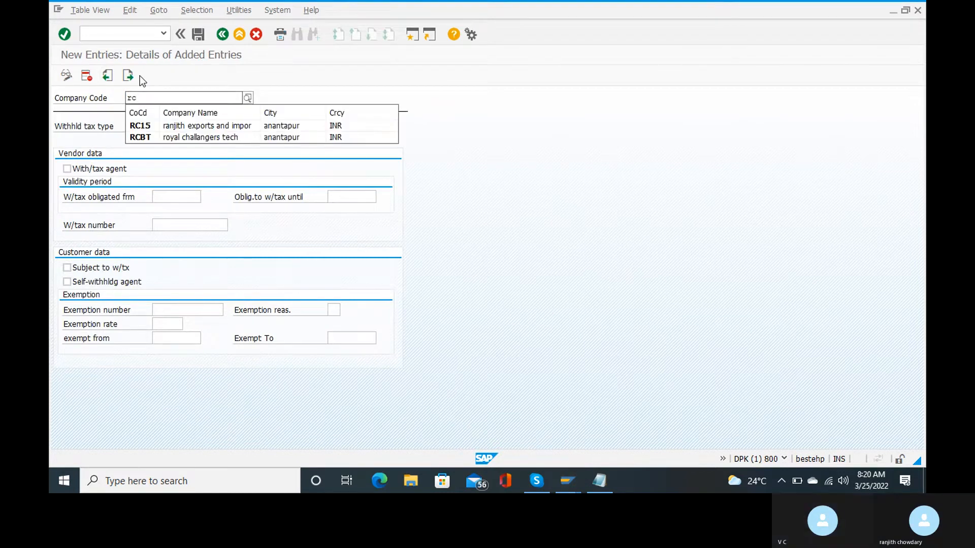
{"action": "key", "text": "Down"}
{"action": "key", "text": "Return"}
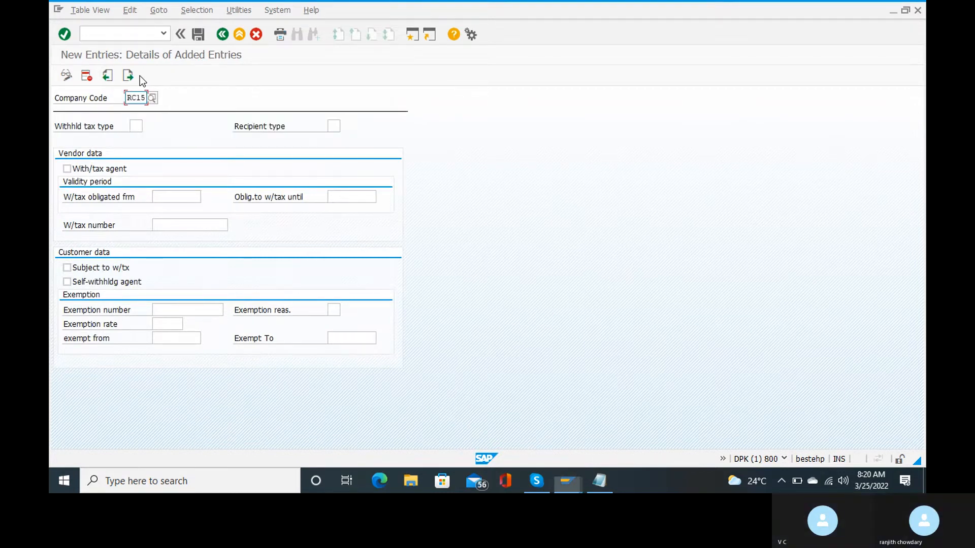
{"action": "key", "text": "Tab"}
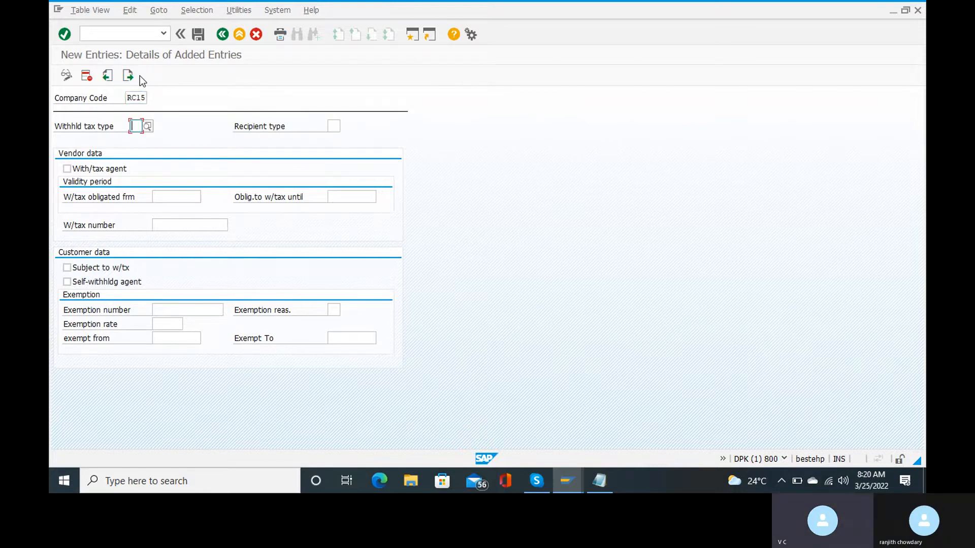
{"action": "type", "text": "rb"}
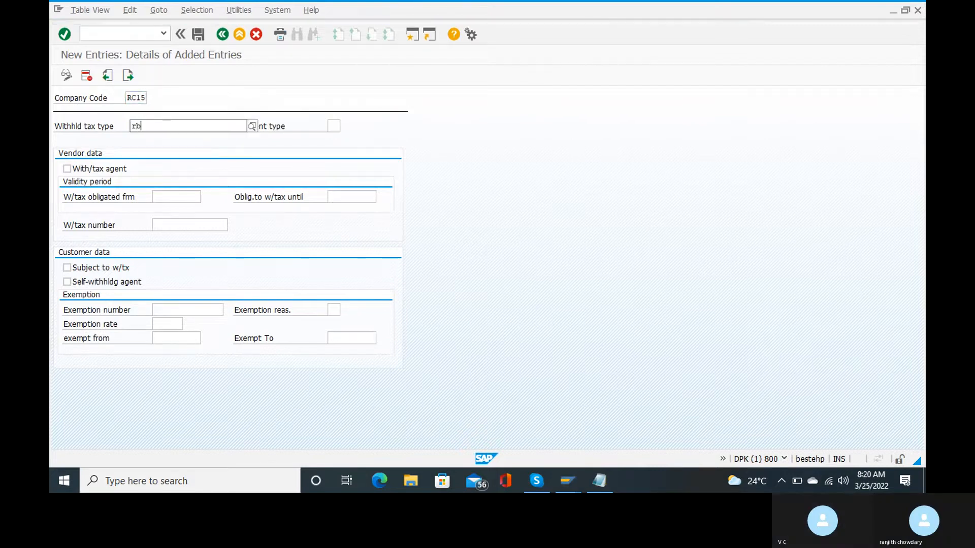
{"action": "left_click", "coordinate": [191, 156]}
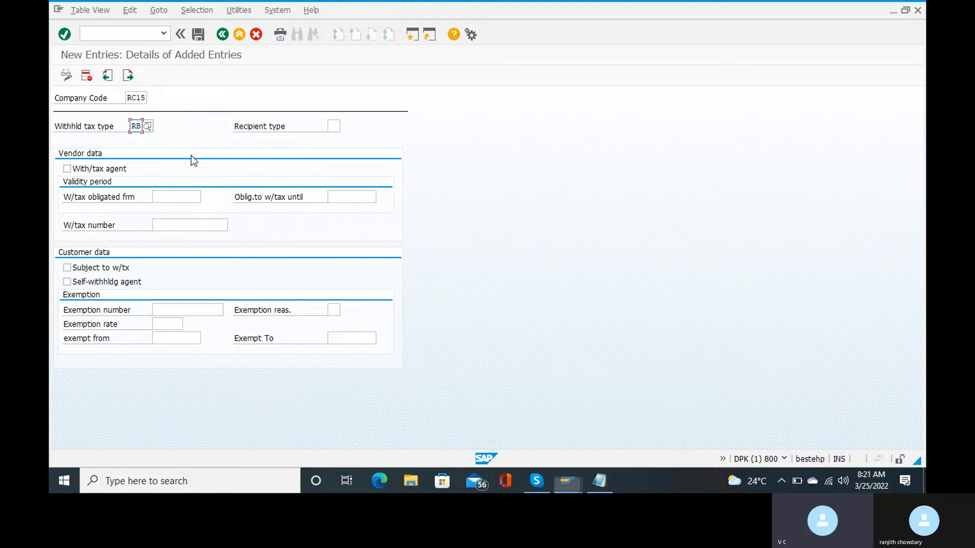
{"action": "left_click", "coordinate": [337, 128]}
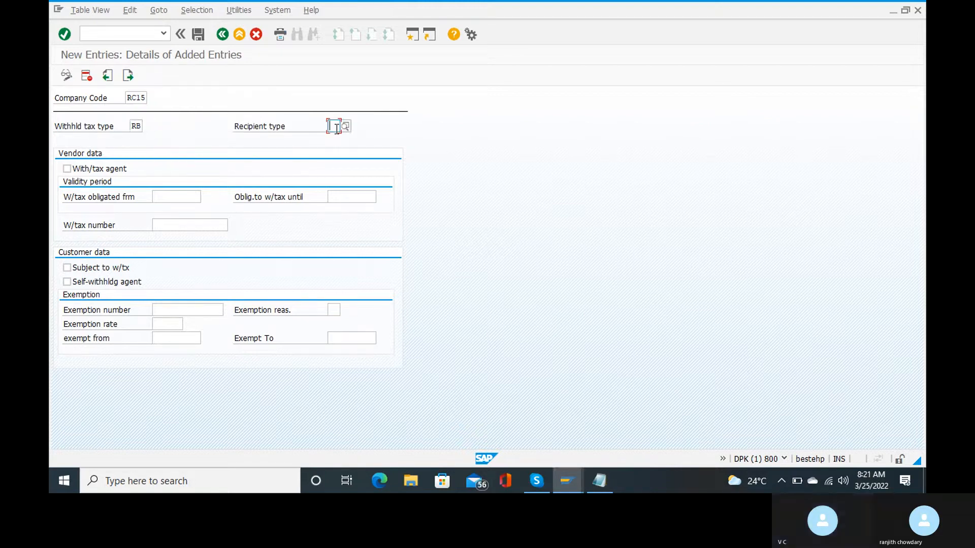
{"action": "type", "text": "rb"}
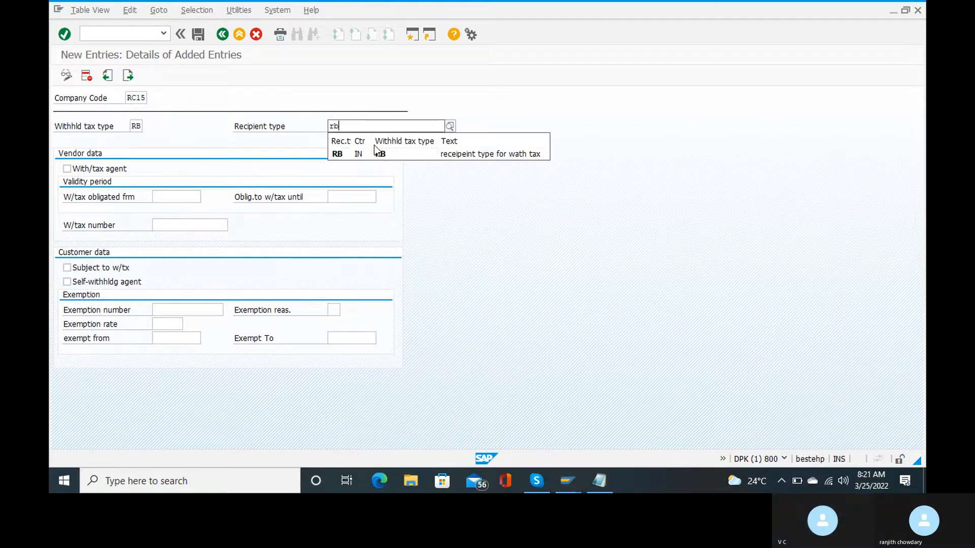
{"action": "left_click", "coordinate": [375, 152]}
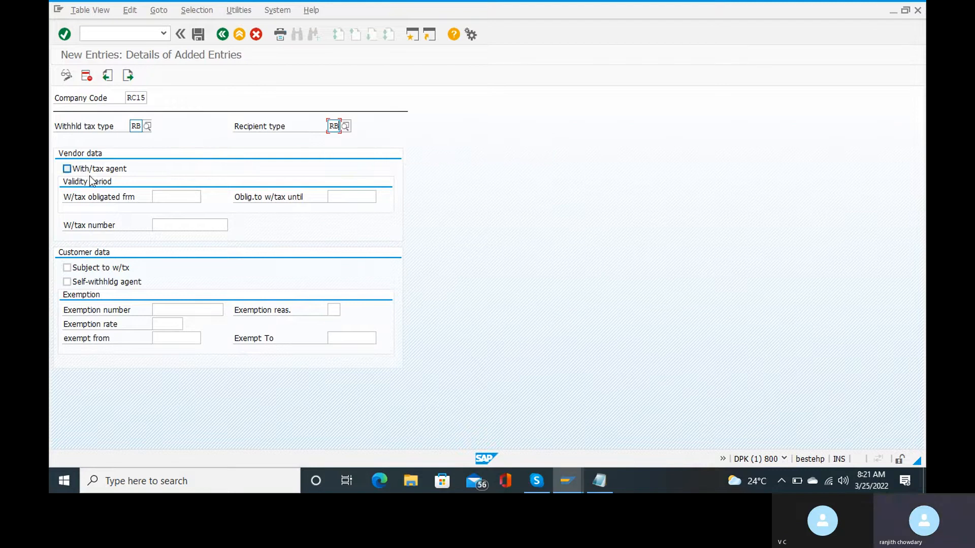
Mark RC15 as withholding tax agent from 01.03.2022 to 31.03.2022 and save.
{"action": "left_click", "coordinate": [67, 169]}
{"action": "left_click", "coordinate": [191, 198]}
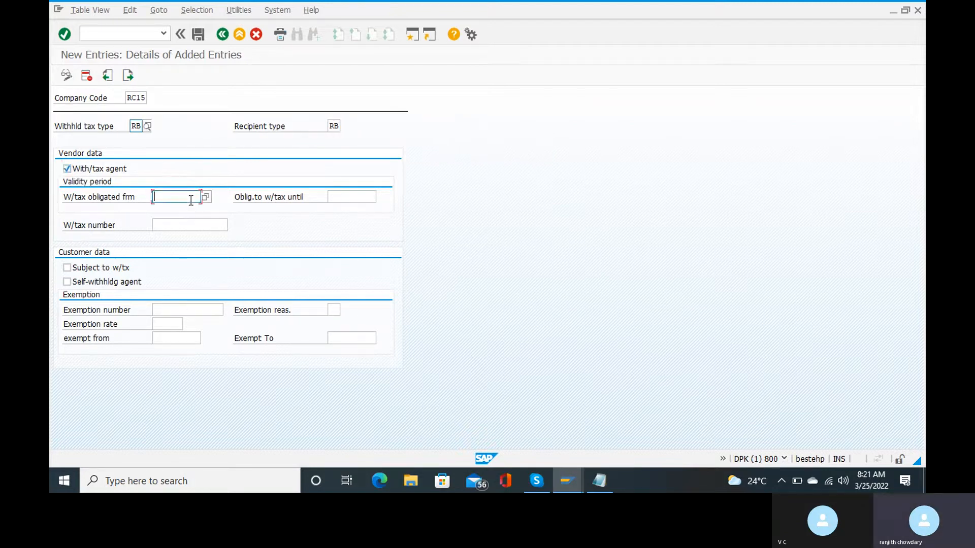
{"action": "type", "text": "01"}
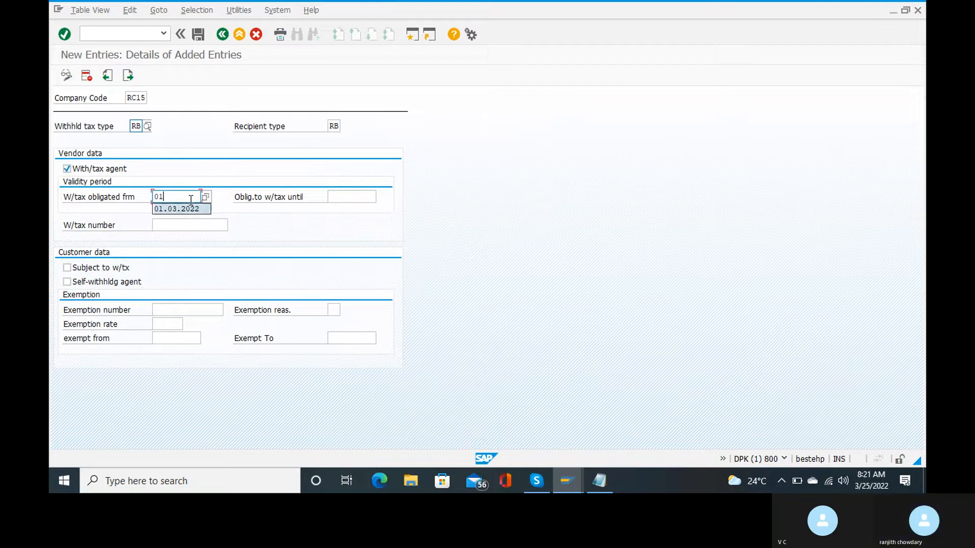
{"action": "key", "text": "Return"}
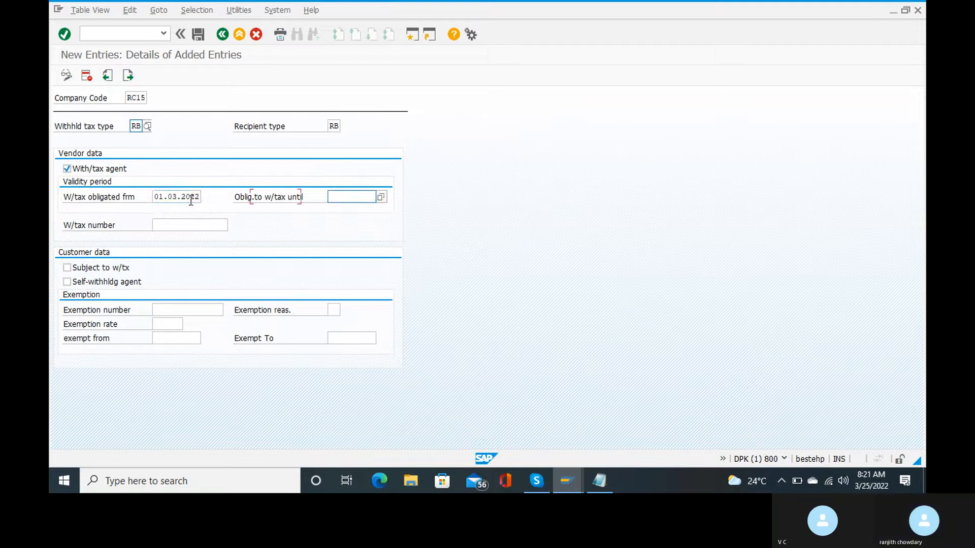
{"action": "key", "text": "Tab"}
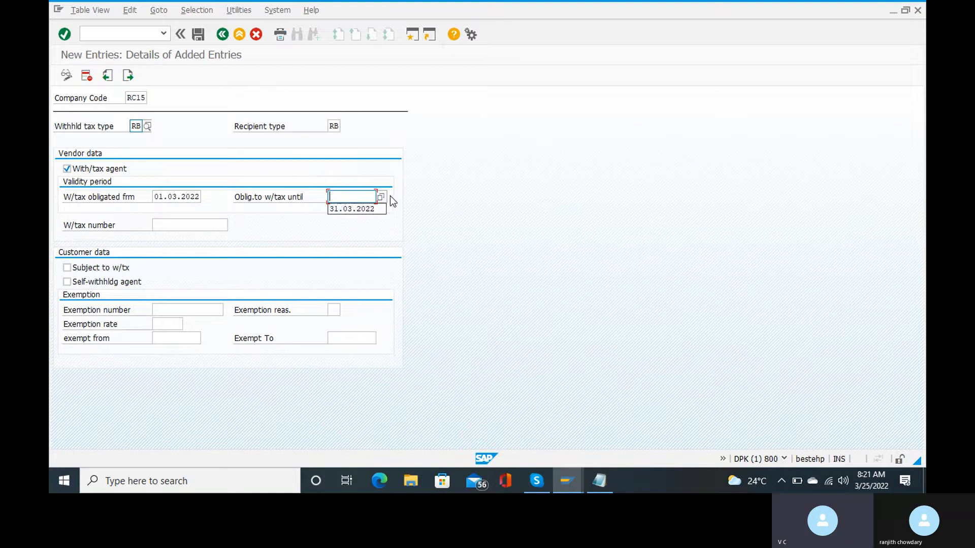
{"action": "left_click", "coordinate": [350, 208]}
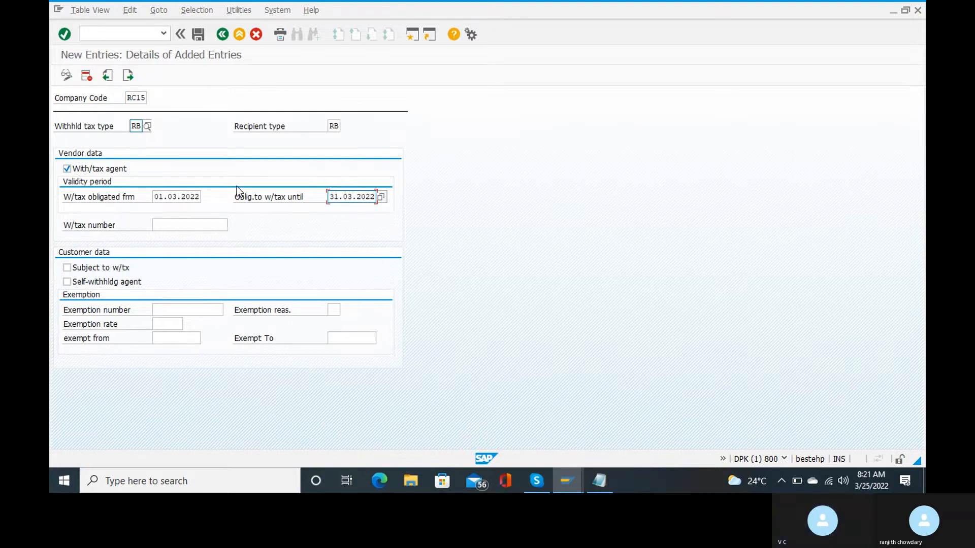
{"action": "left_click", "coordinate": [198, 34]}
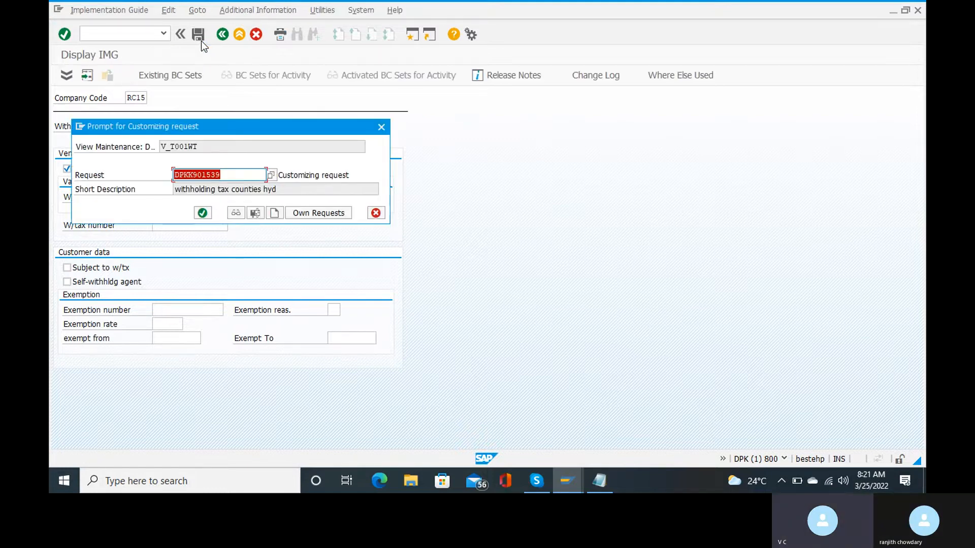
Confirm the customizing request, go back, and position the assignment list at RC15 to verify RB and RT.
{"action": "key", "text": "Return"}
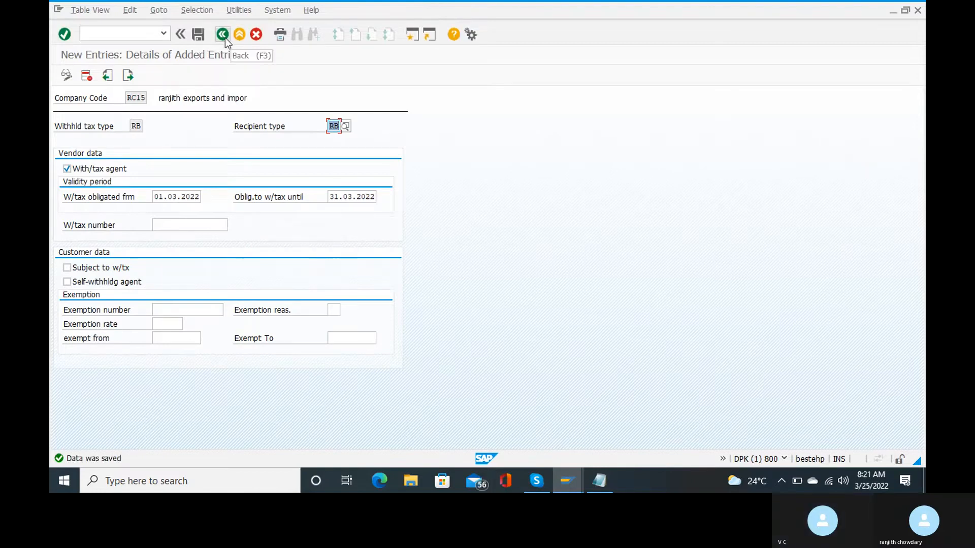
{"action": "left_click", "coordinate": [223, 35]}
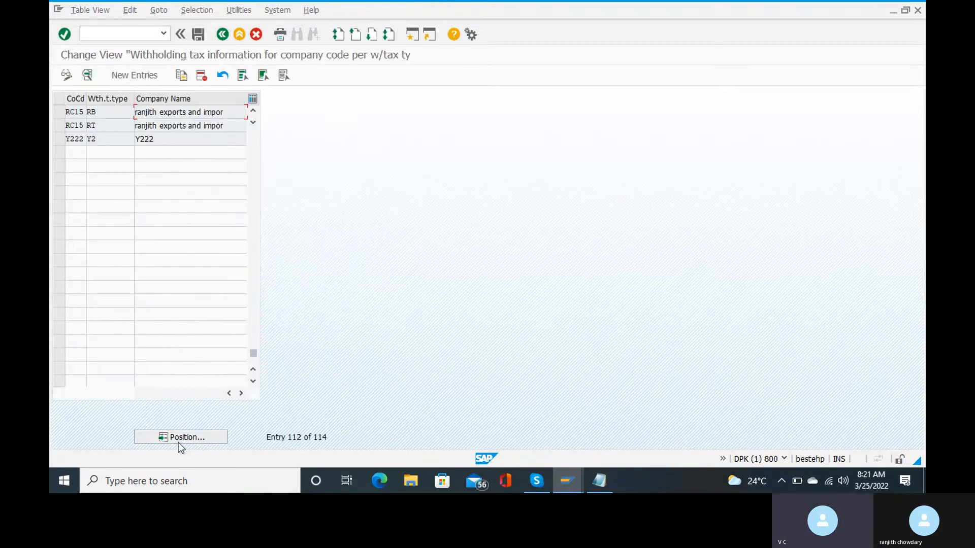
{"action": "left_click", "coordinate": [179, 439]}
{"action": "type", "text": "rc"}
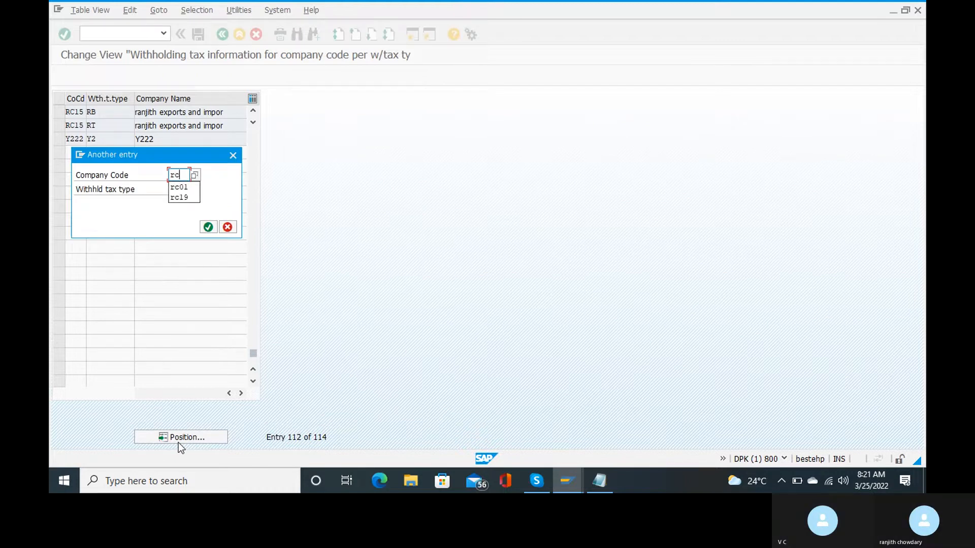
{"action": "type", "text": "15"}
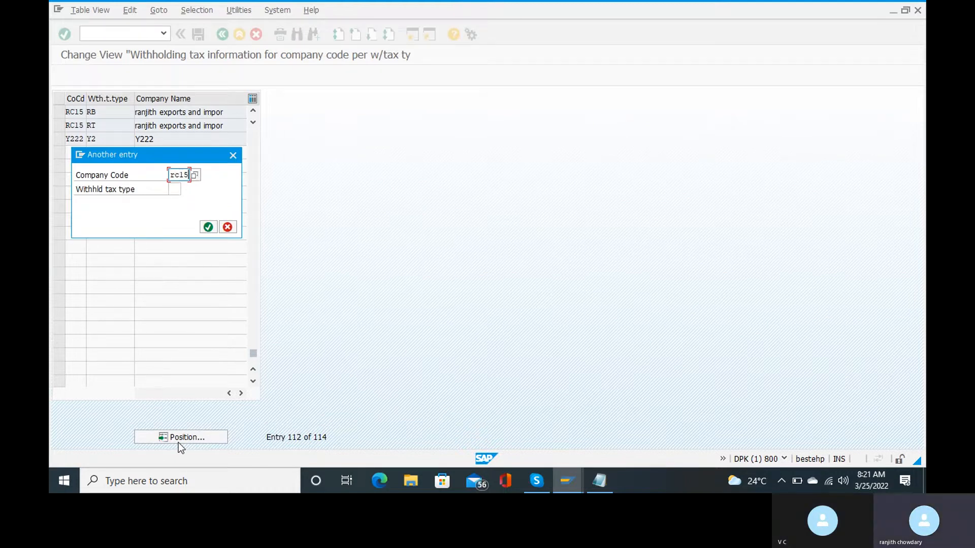
{"action": "key", "text": "Return"}
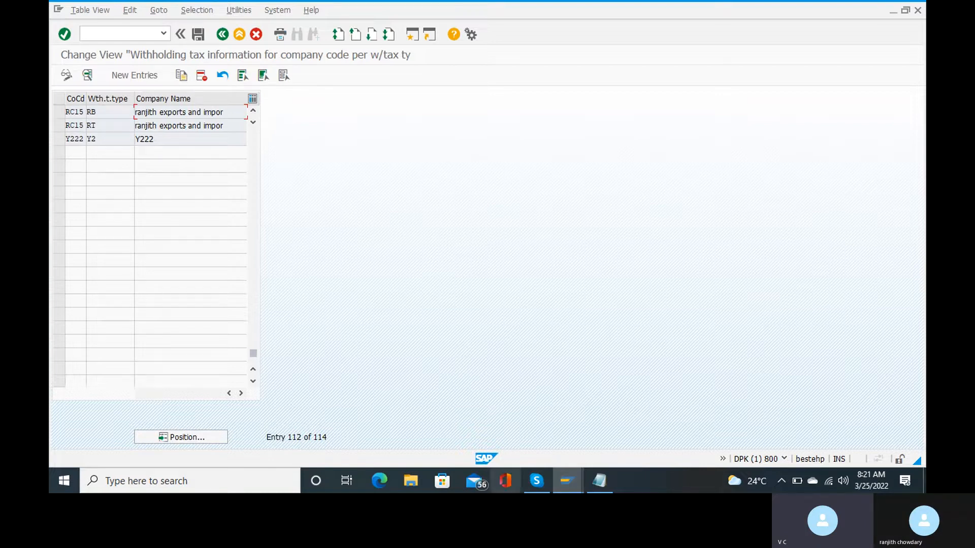
{"action": "mouse_move", "coordinate": [537, 480]}
{"action": "mouse_move", "coordinate": [540, 426]}
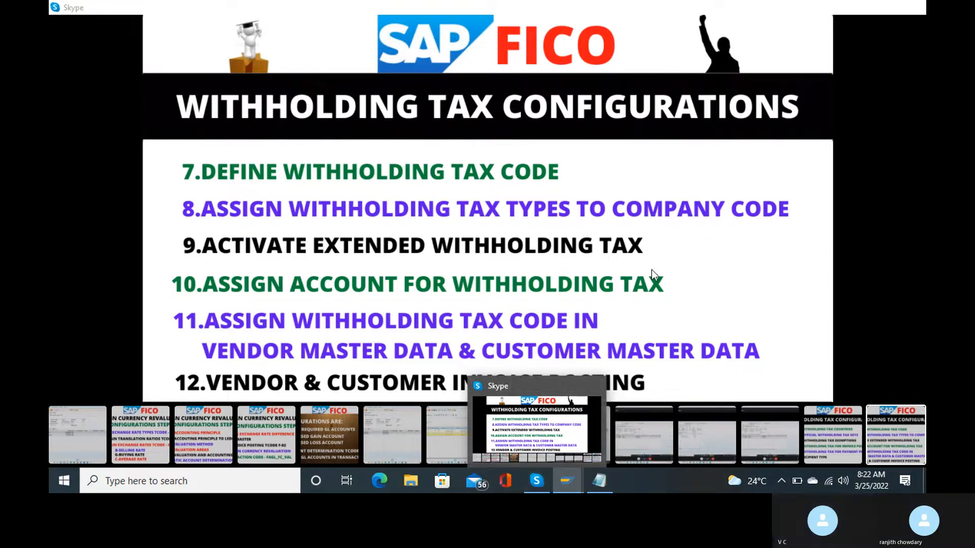
Open the extended withholding tax activation table, then exit it without saving the accidental deletion.
{"action": "key", "text": "alt+Tab"}
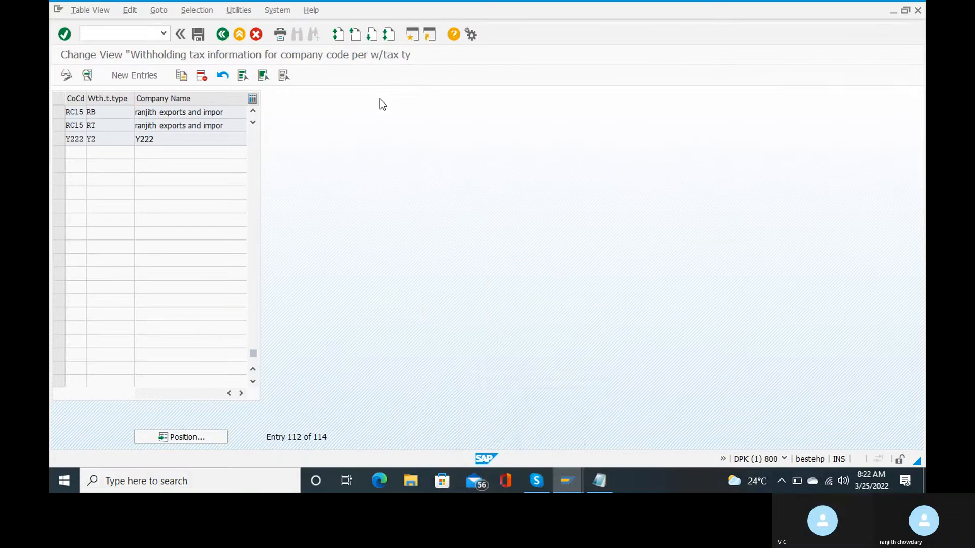
{"action": "key", "text": "F3"}
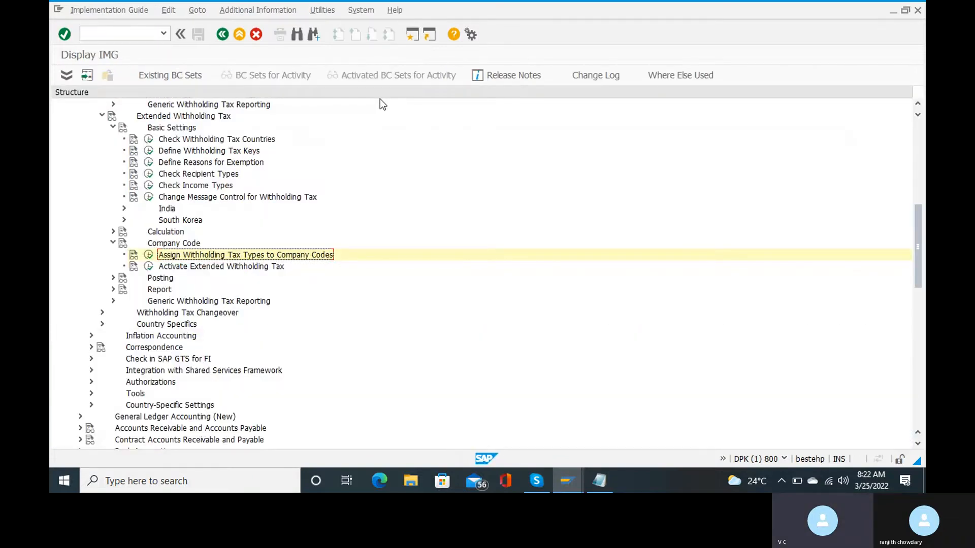
{"action": "left_click", "coordinate": [148, 267]}
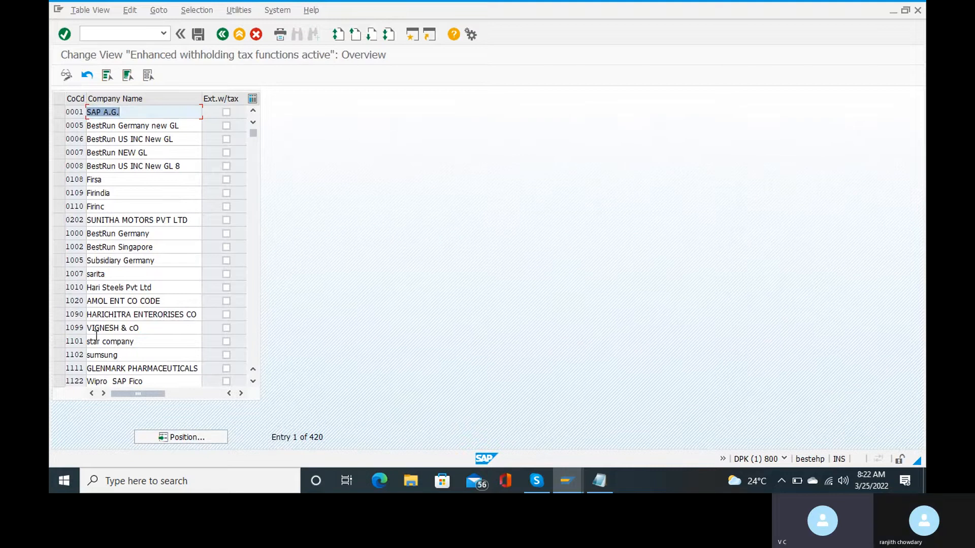
{"action": "key", "text": "Delete"}
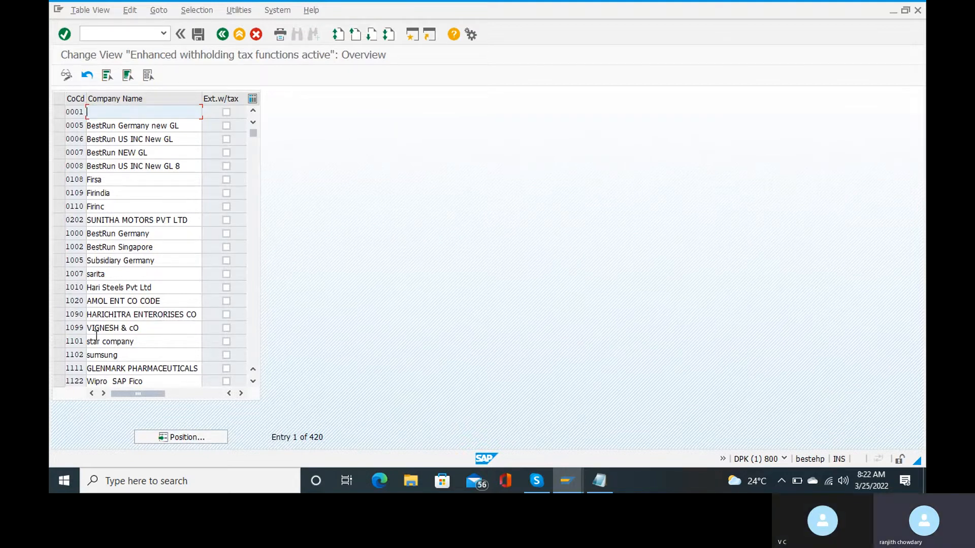
{"action": "key", "text": "F3"}
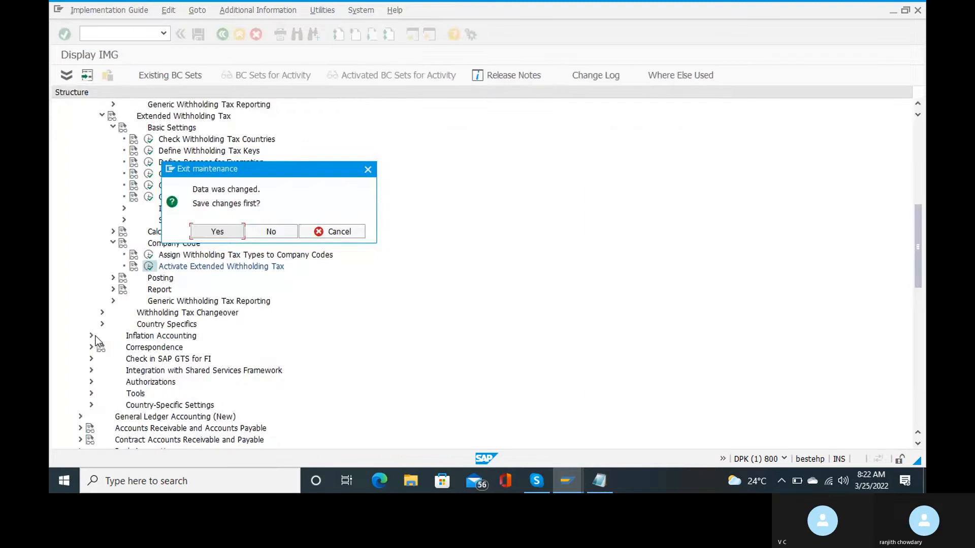
{"action": "left_click", "coordinate": [279, 237]}
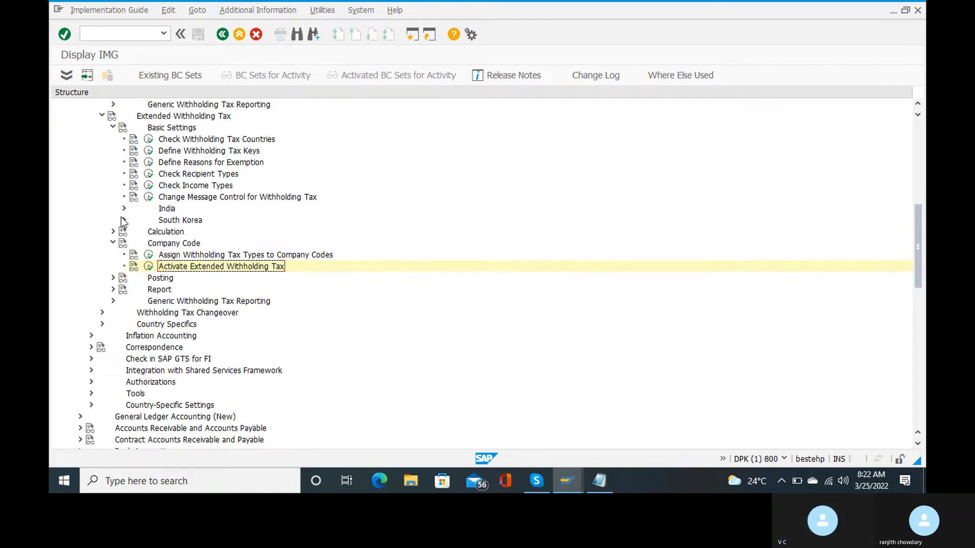
Collapse the Company Code, Basic Settings and Withholding Tax nodes in the IMG tree.
{"action": "scroll", "coordinate": [121, 222], "scroll_direction": "up", "scroll_amount": 1}
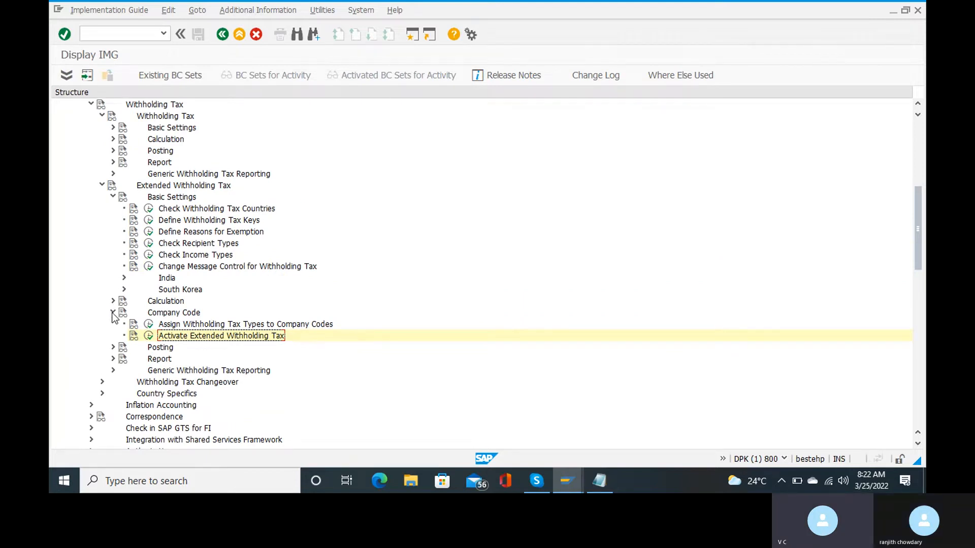
{"action": "left_click", "coordinate": [113, 312]}
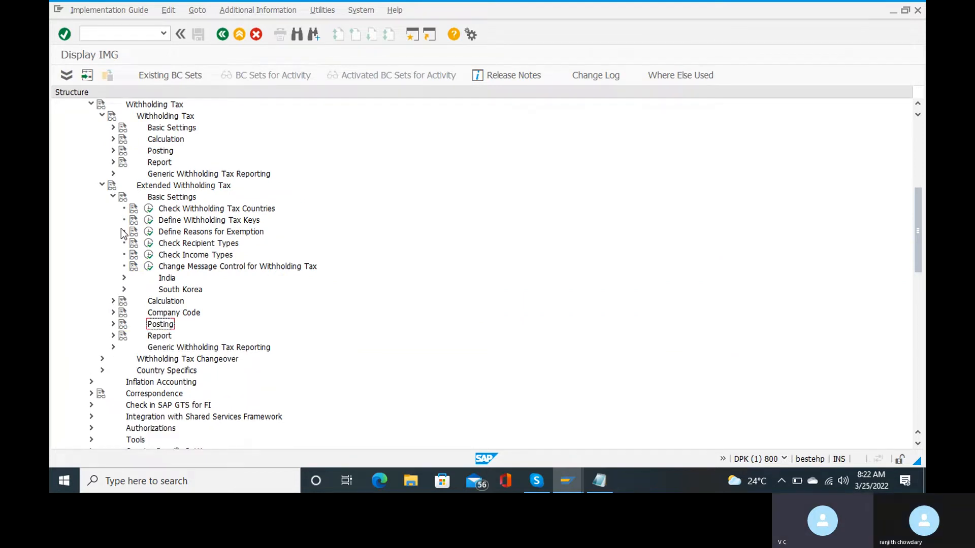
{"action": "left_click", "coordinate": [113, 197]}
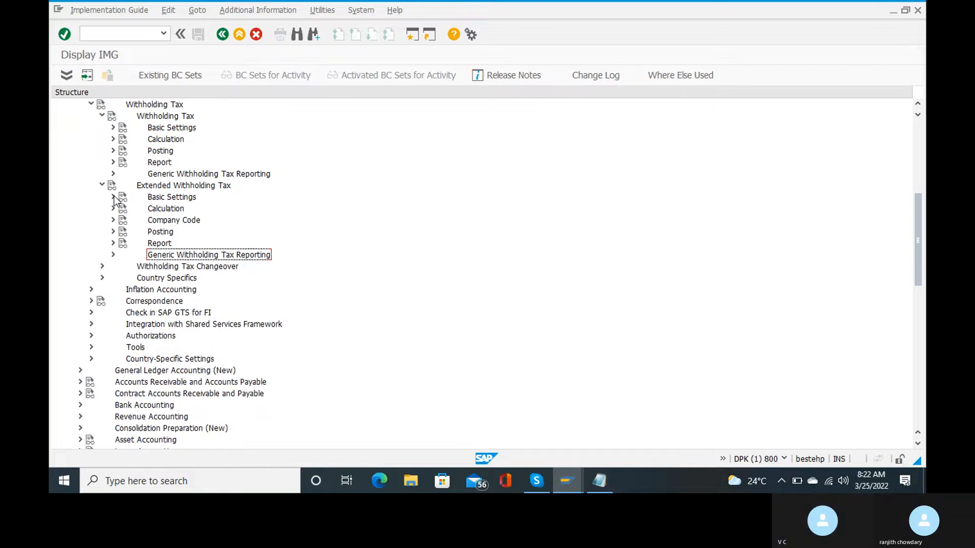
{"action": "scroll", "coordinate": [101, 155], "scroll_direction": "up", "scroll_amount": 2}
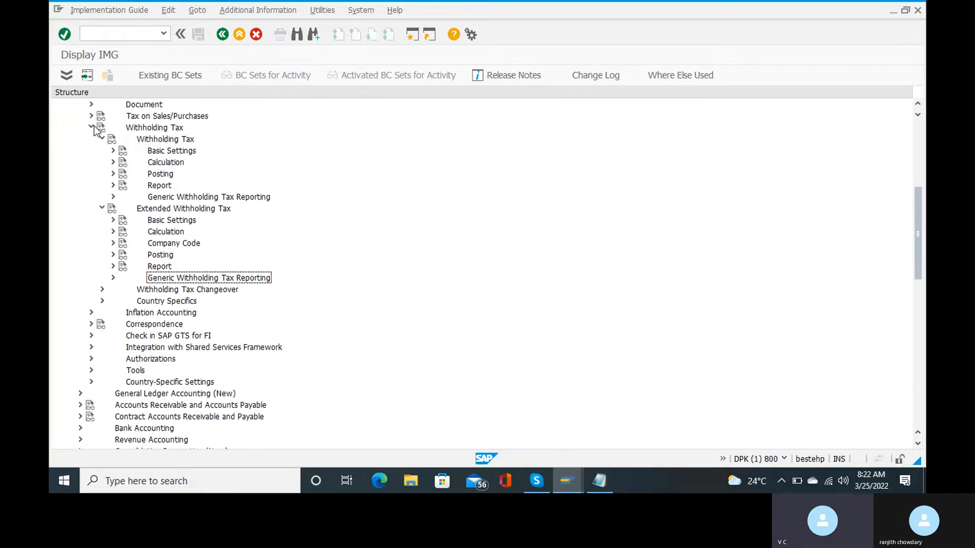
{"action": "left_click", "coordinate": [91, 127]}
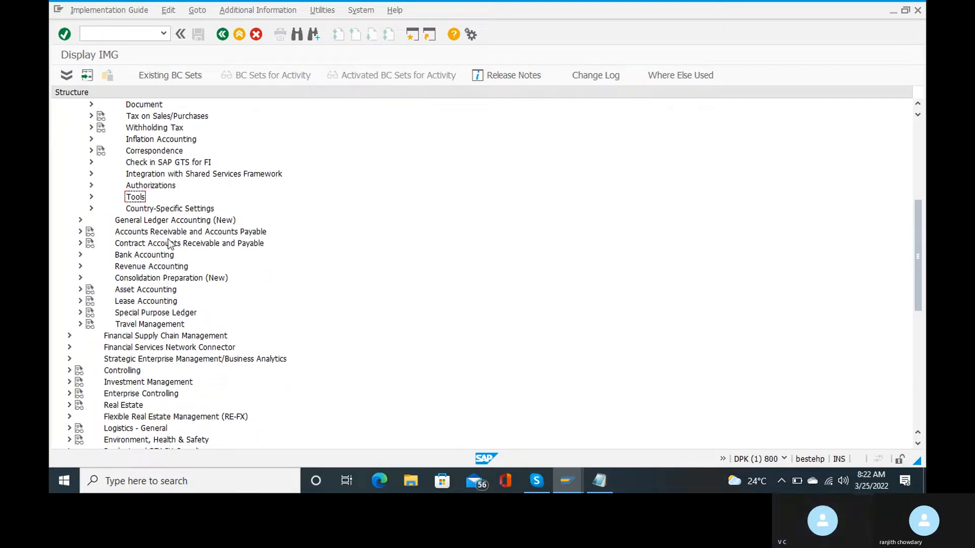
{"action": "scroll", "coordinate": [169, 244], "scroll_direction": "up", "scroll_amount": 3}
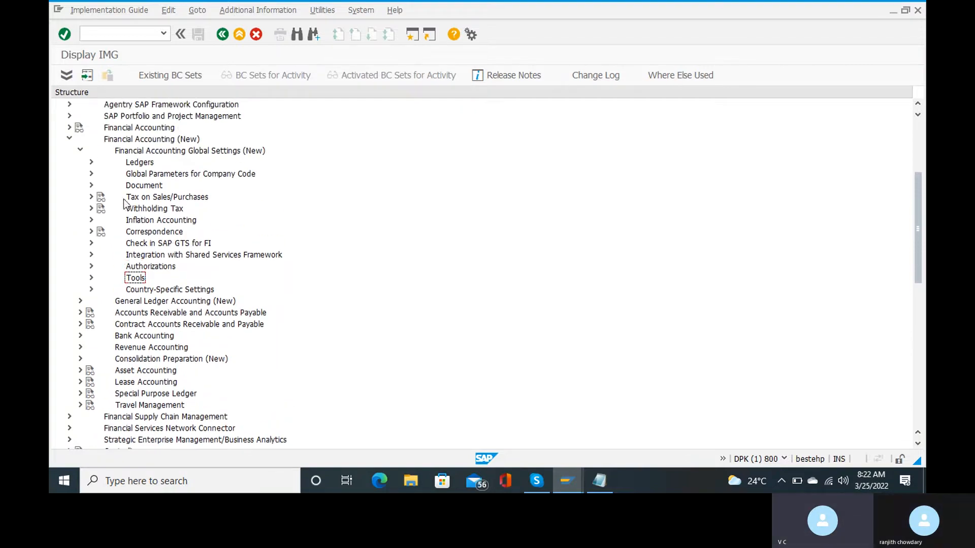
Expand Extended Withholding Tax > Company Code and run Activate Extended Withholding Tax.
{"action": "left_click", "coordinate": [91, 209]}
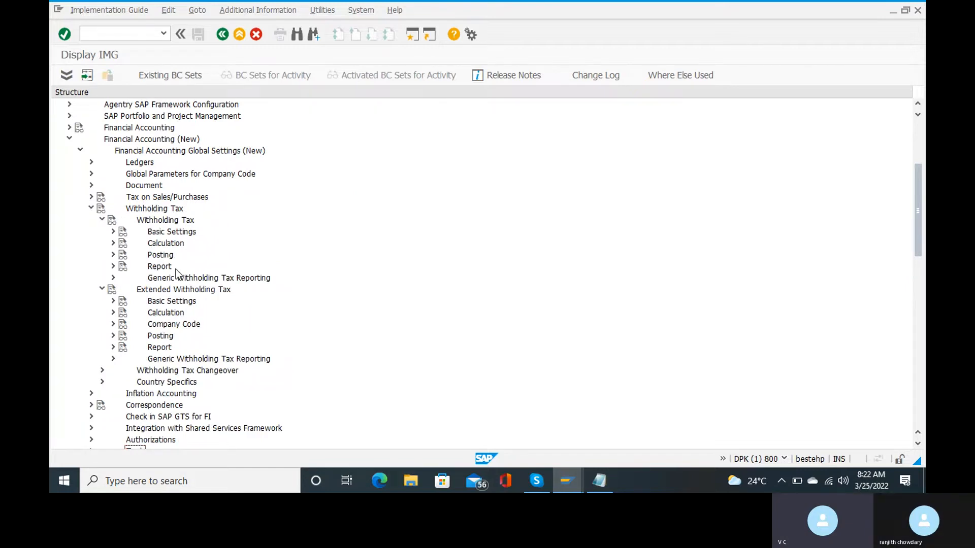
{"action": "left_click", "coordinate": [102, 220]}
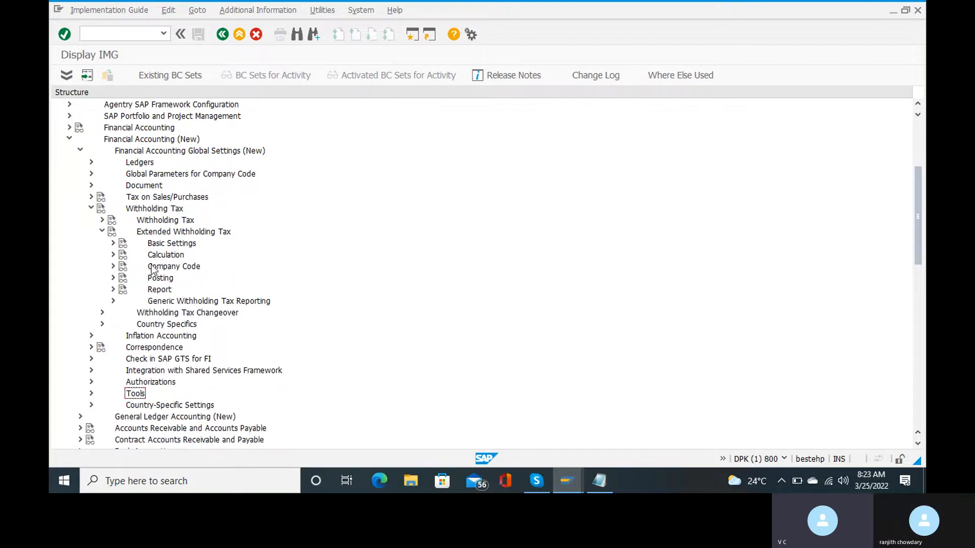
{"action": "left_click", "coordinate": [113, 266]}
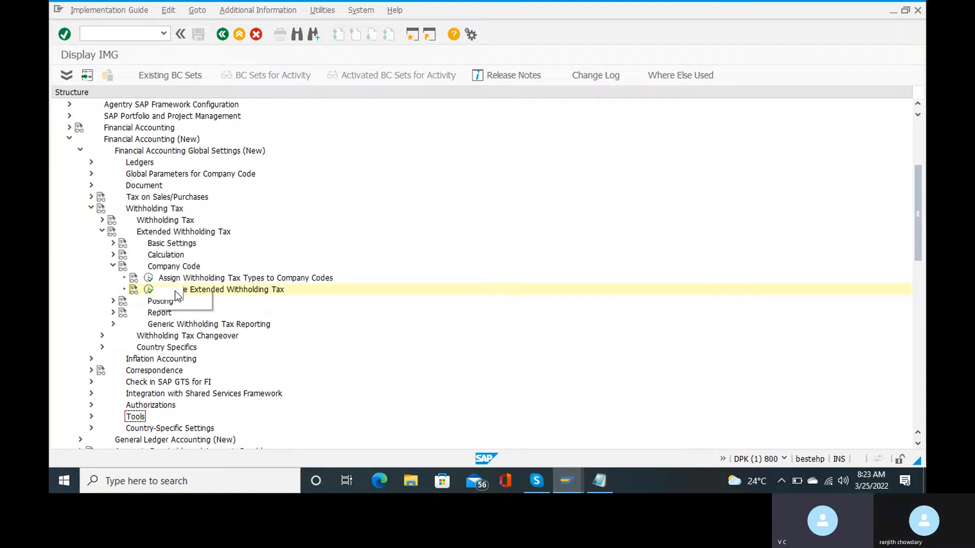
{"action": "left_click", "coordinate": [149, 290]}
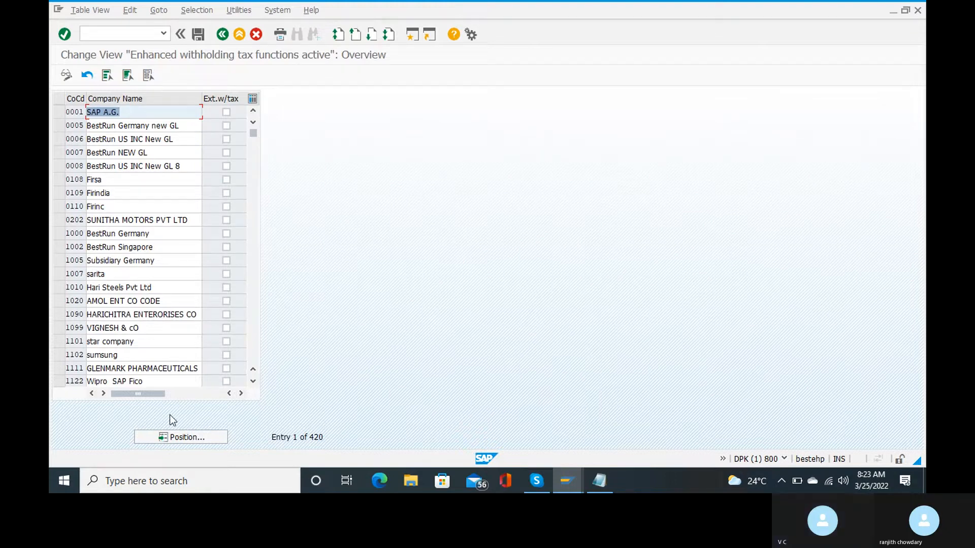
Jump to company code RC15 and tick its Ext.w/tax flag.
{"action": "left_click", "coordinate": [177, 437]}
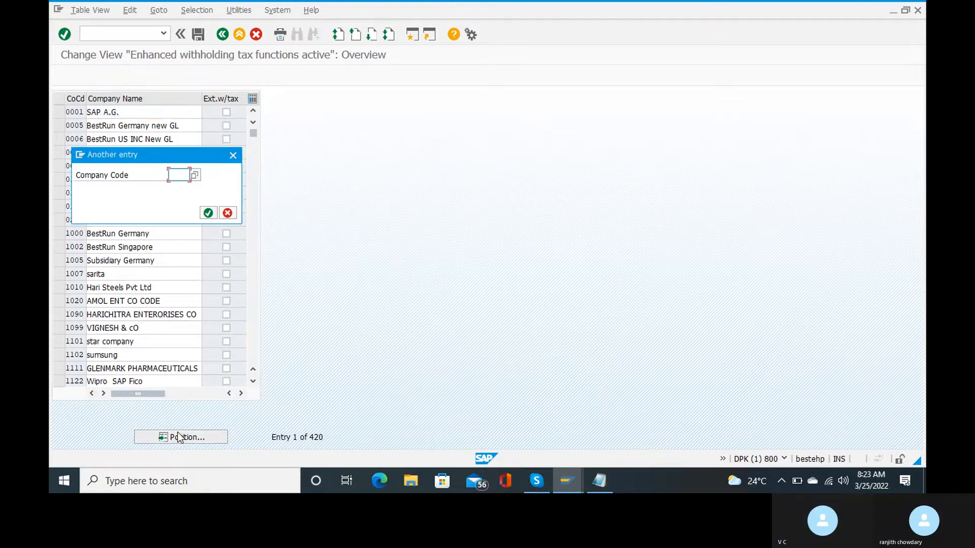
{"action": "type", "text": "rcl5"}
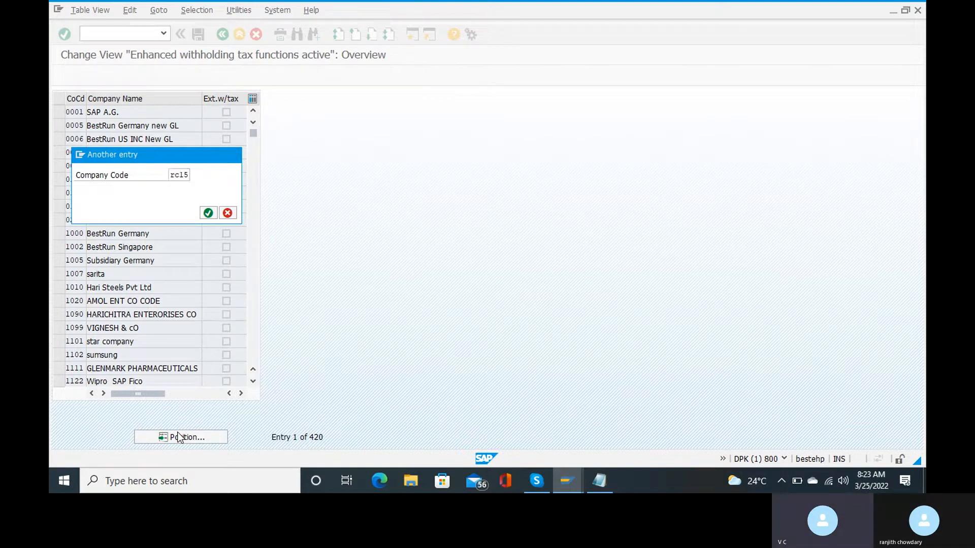
{"action": "key", "text": "Return"}
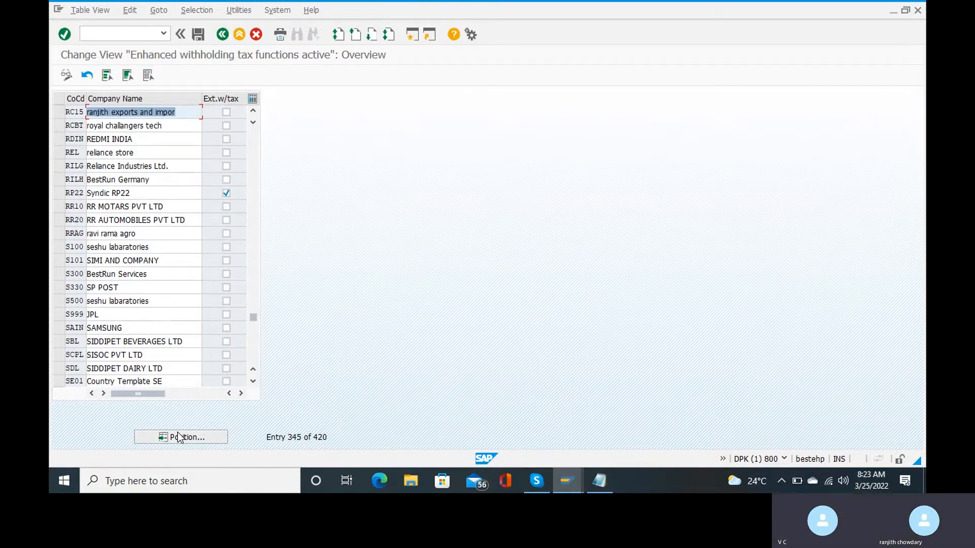
{"action": "left_click", "coordinate": [226, 113]}
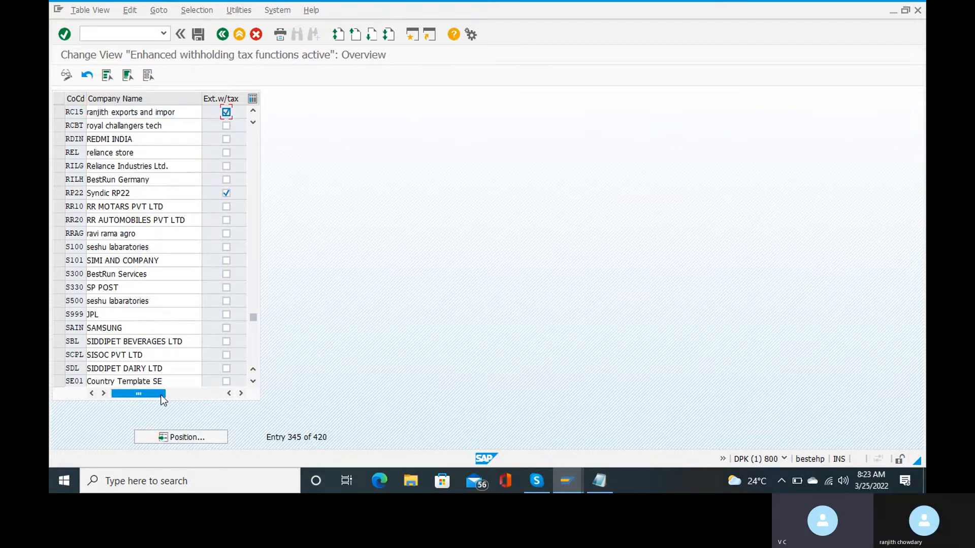
{"action": "left_click_drag", "start_coordinate": [161, 400], "coordinate": [213, 400]}
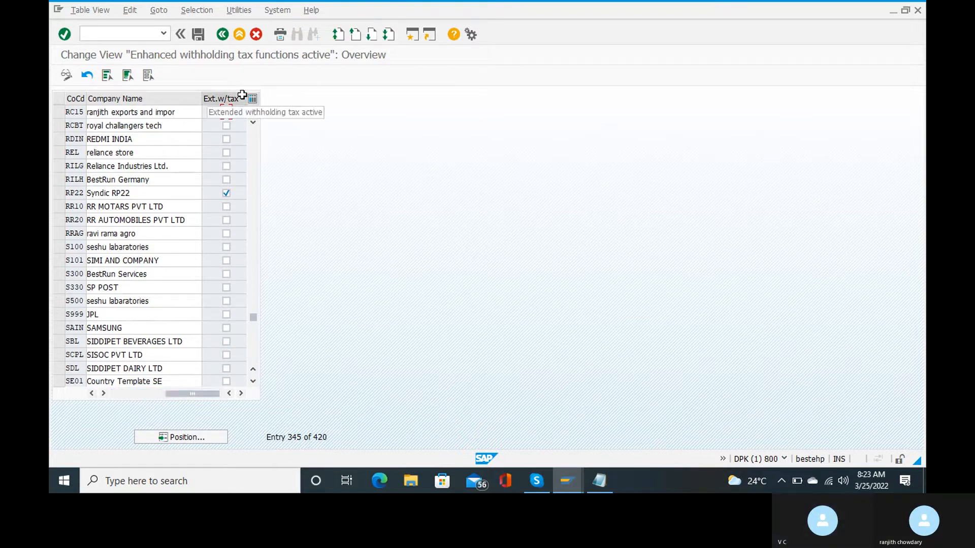
Save the RC15 activation, accepting the warning and the customizing request.
{"action": "left_click", "coordinate": [198, 35]}
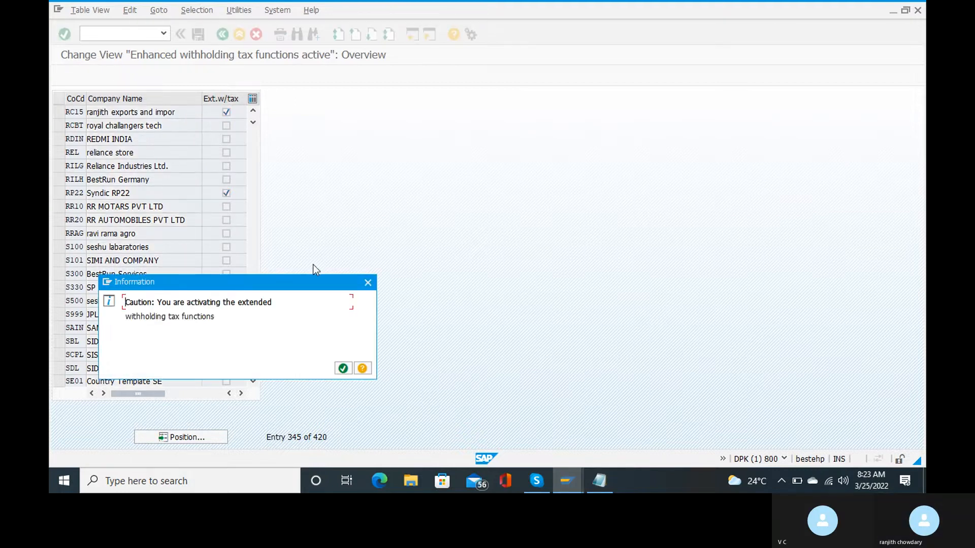
{"action": "left_click", "coordinate": [340, 369]}
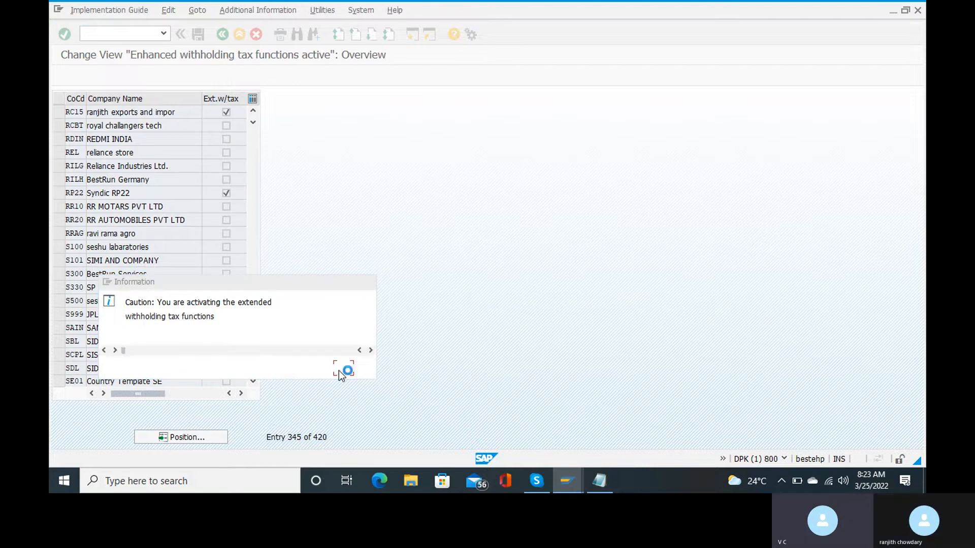
{"action": "key", "text": "Return"}
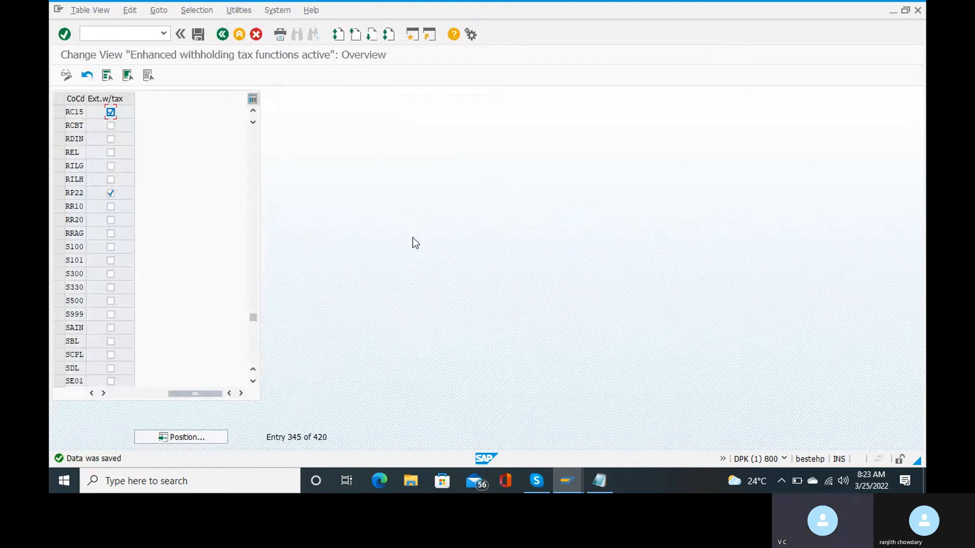
{"action": "mouse_move", "coordinate": [533, 482]}
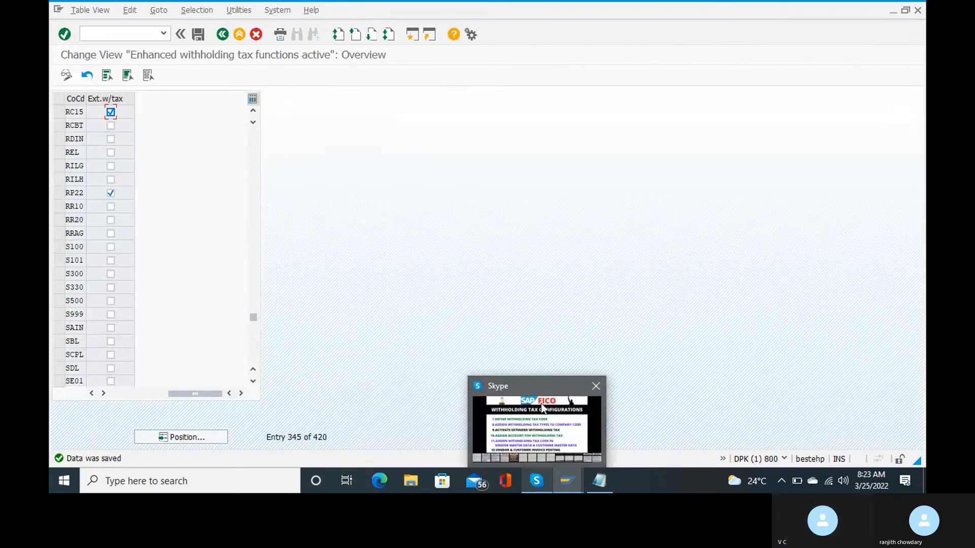
{"action": "mouse_move", "coordinate": [542, 408]}
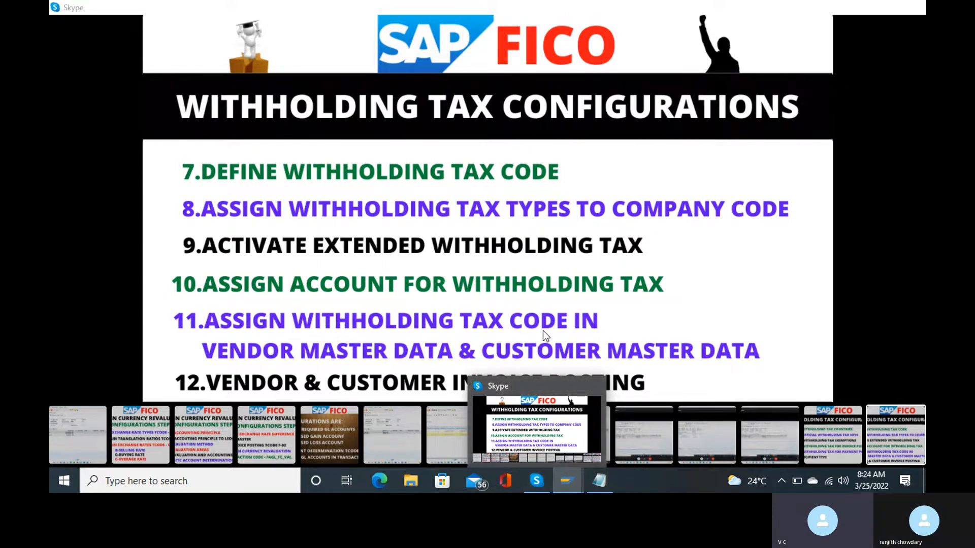
{"action": "key", "text": "ctrl+slash"}
{"action": "type", "text": "/nf"}
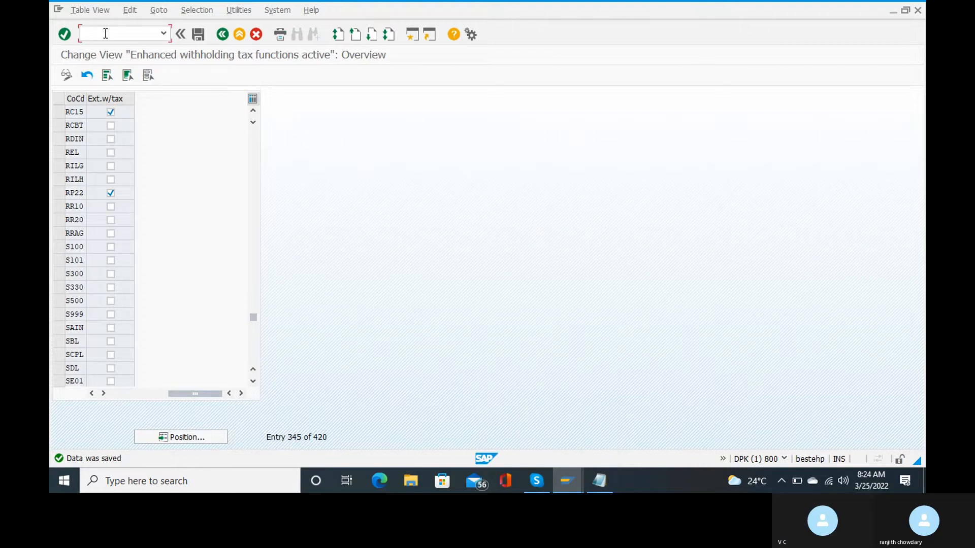
{"action": "type", "text": "s"}
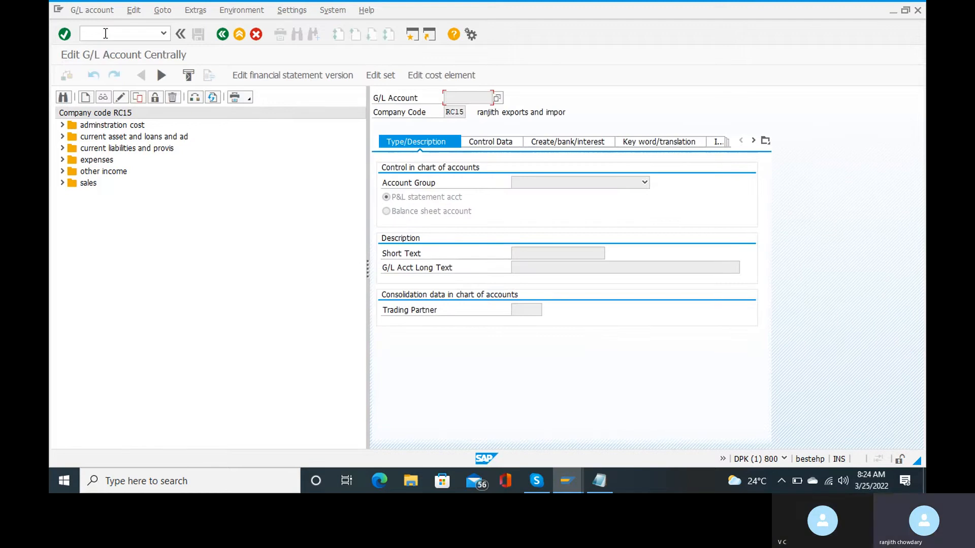
Expand current liabilities and create G/L account 100505 for company code RC15.
{"action": "left_click", "coordinate": [63, 148]}
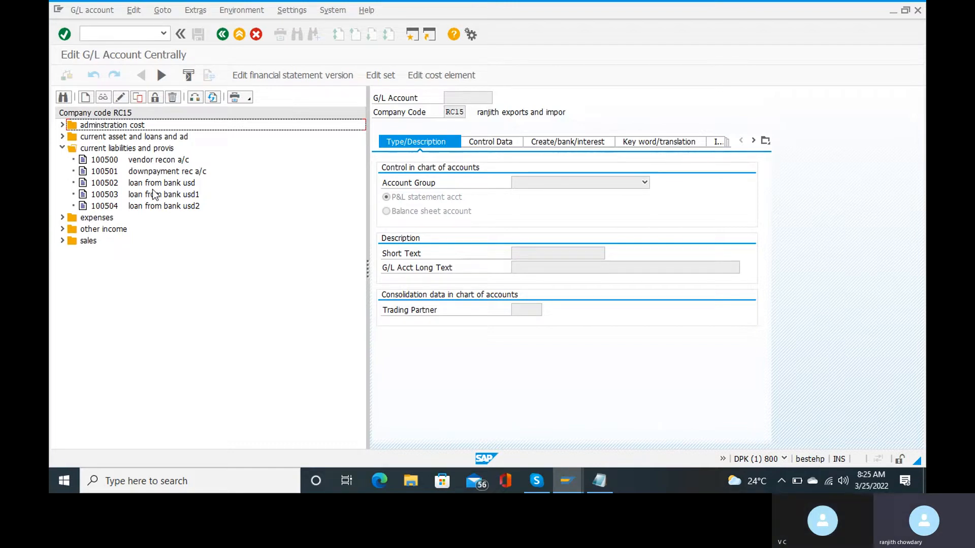
{"action": "left_click", "coordinate": [85, 97]}
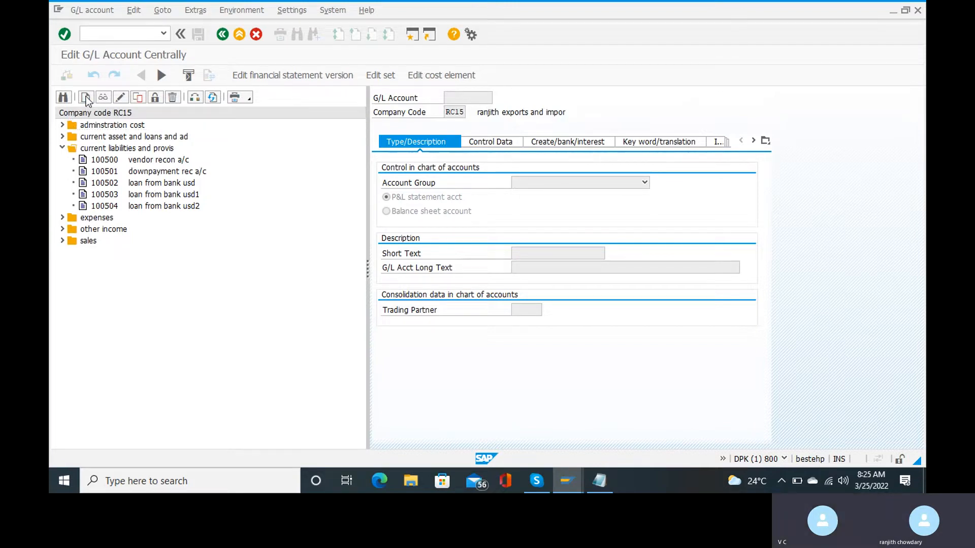
{"action": "type", "text": "1"}
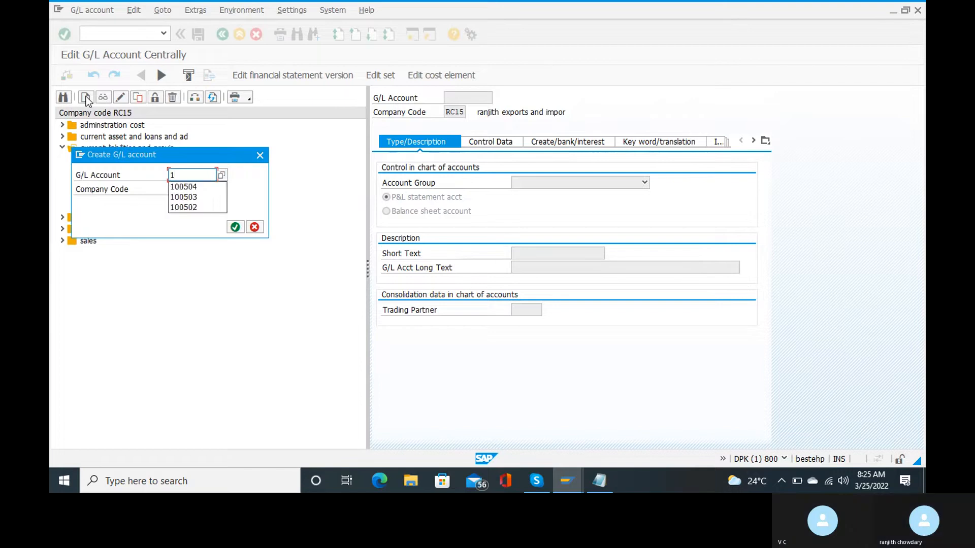
{"action": "type", "text": "00"}
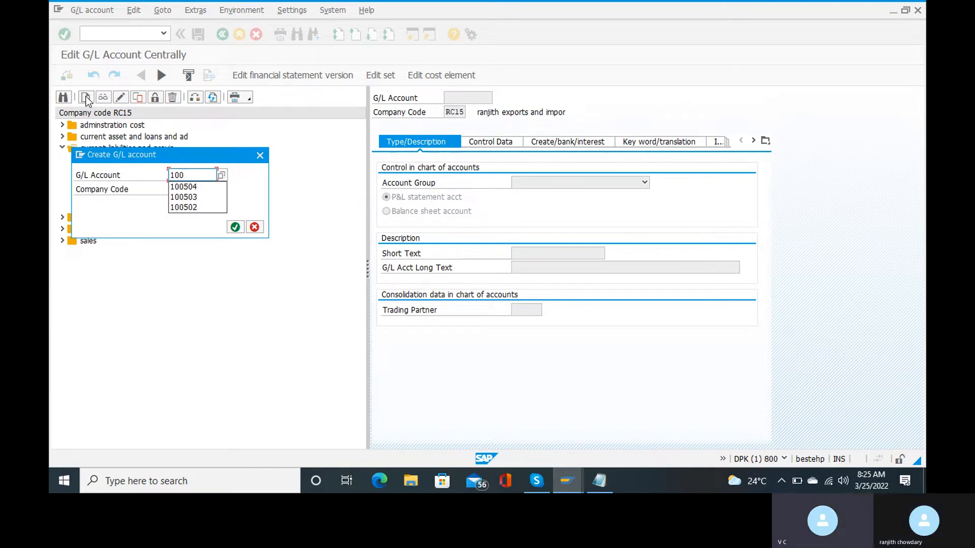
{"action": "type", "text": "50"}
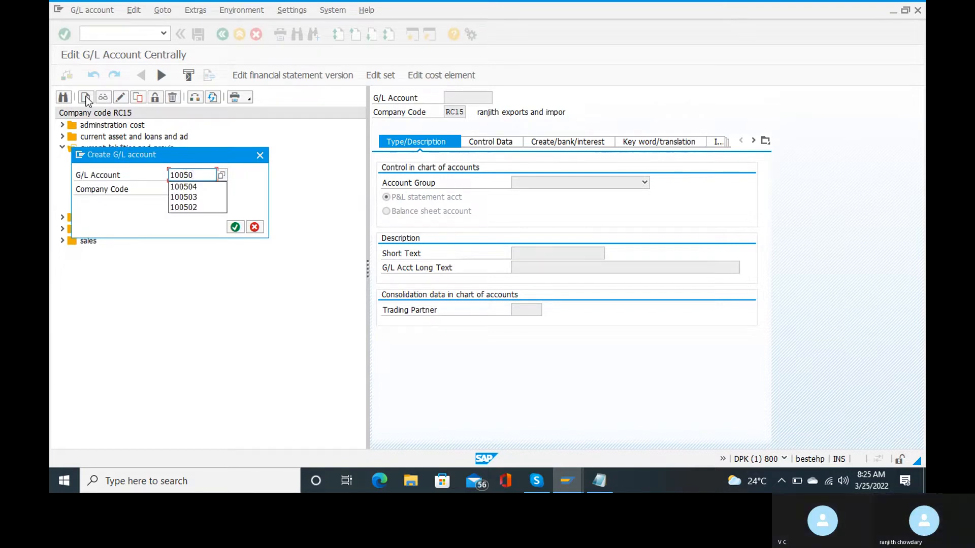
{"action": "type", "text": "5"}
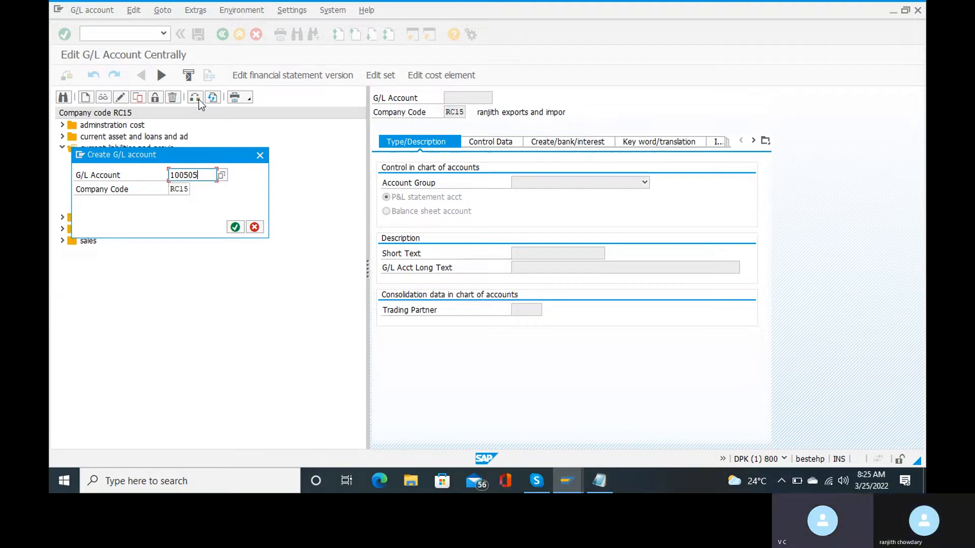
{"action": "left_click", "coordinate": [234, 228]}
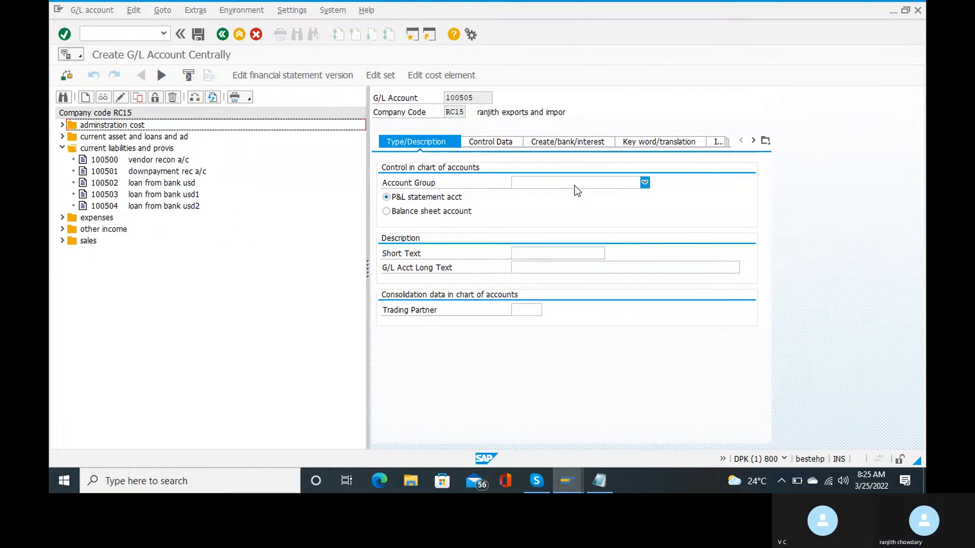
Make 100505 a balance sheet account in current liabilities with short and long text 'tds on rent'.
{"action": "left_click", "coordinate": [574, 184]}
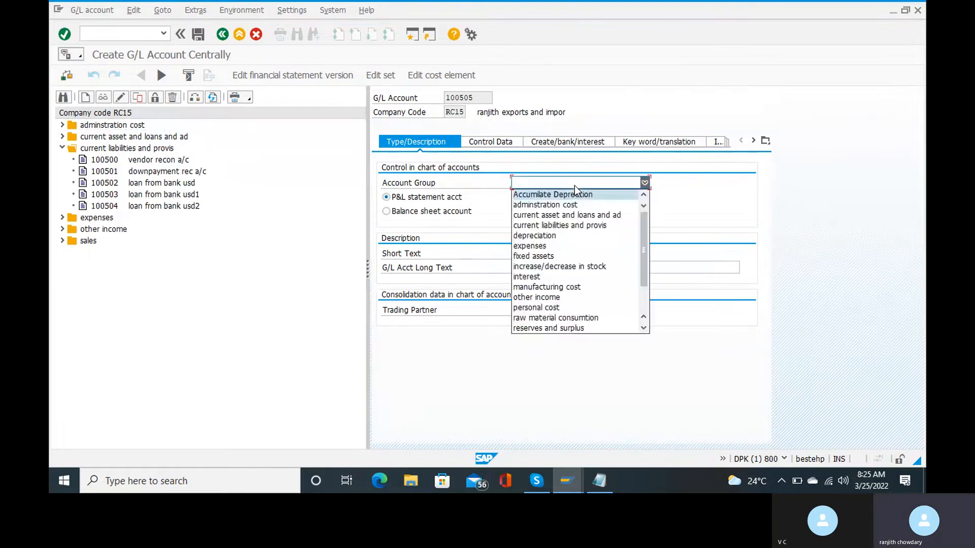
{"action": "left_click", "coordinate": [562, 225]}
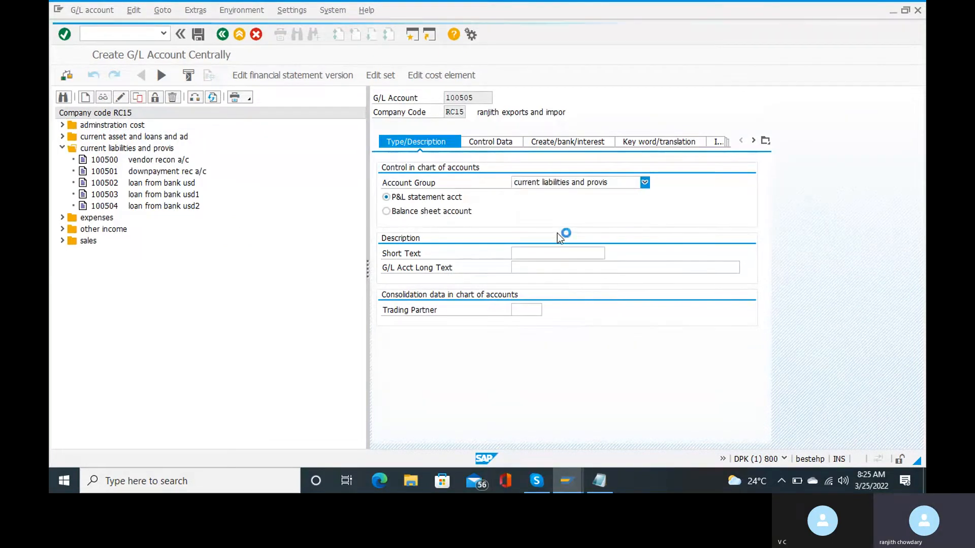
{"action": "left_click", "coordinate": [545, 250]}
{"action": "type", "text": "td"}
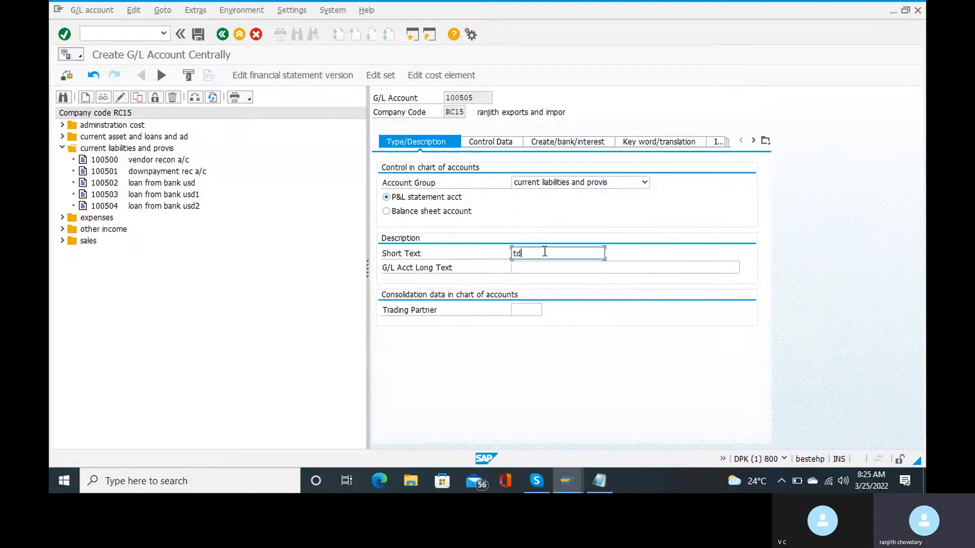
{"action": "type", "text": "s on rent"}
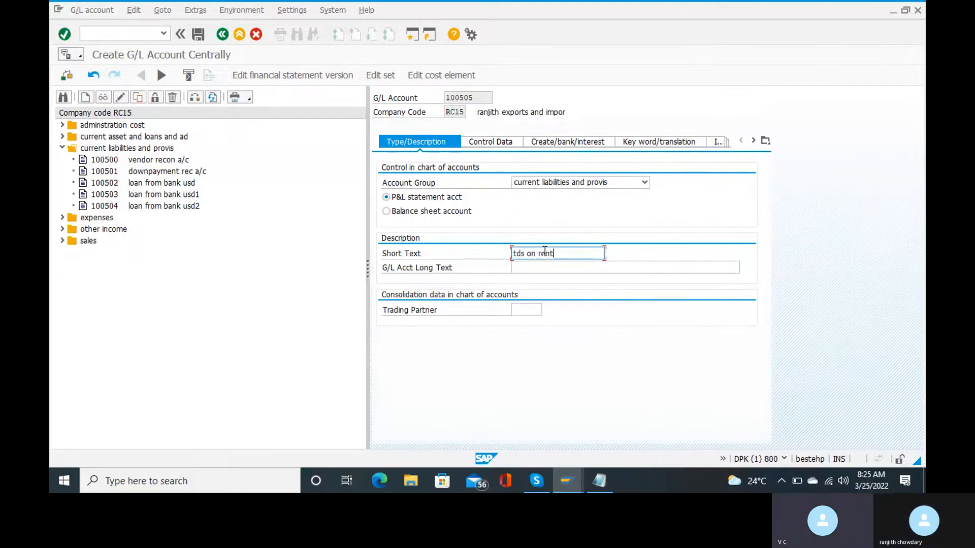
{"action": "key", "text": "Tab"}
{"action": "type", "text": "t"}
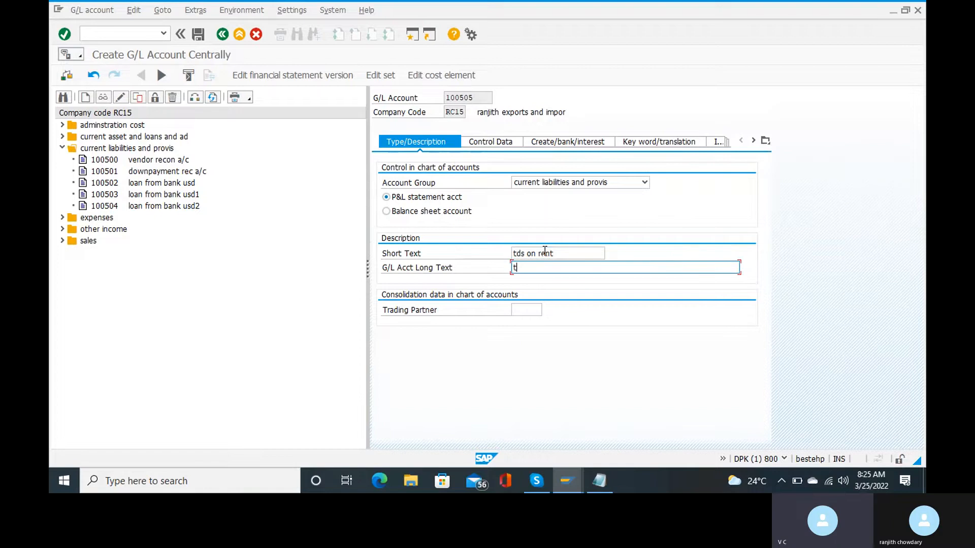
{"action": "left_click", "coordinate": [398, 214]}
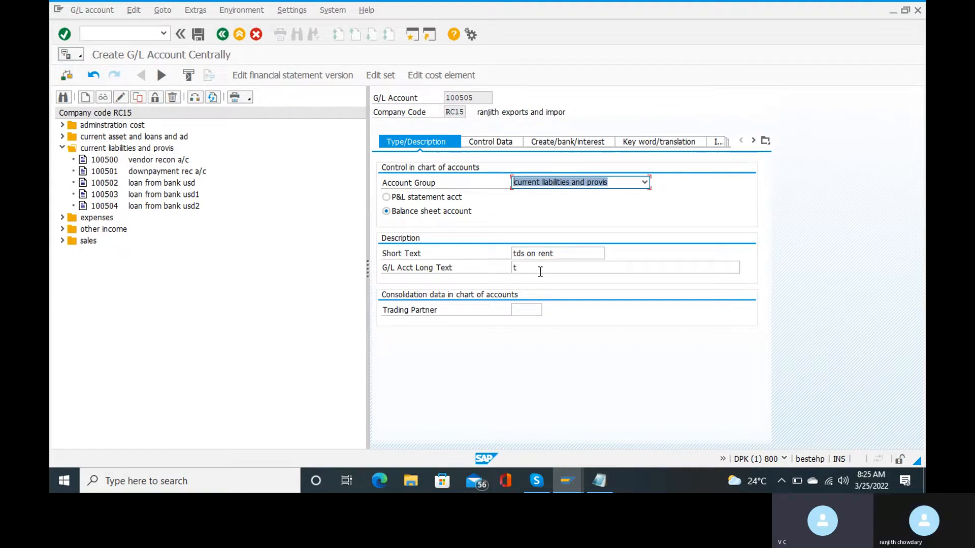
{"action": "left_click", "coordinate": [540, 272]}
{"action": "type", "text": "tds "}
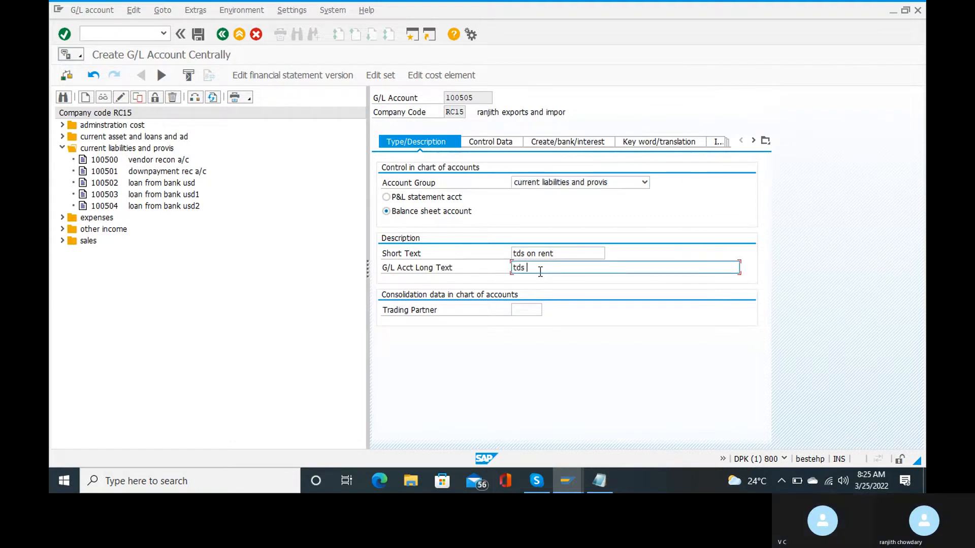
{"action": "type", "text": "on rent"}
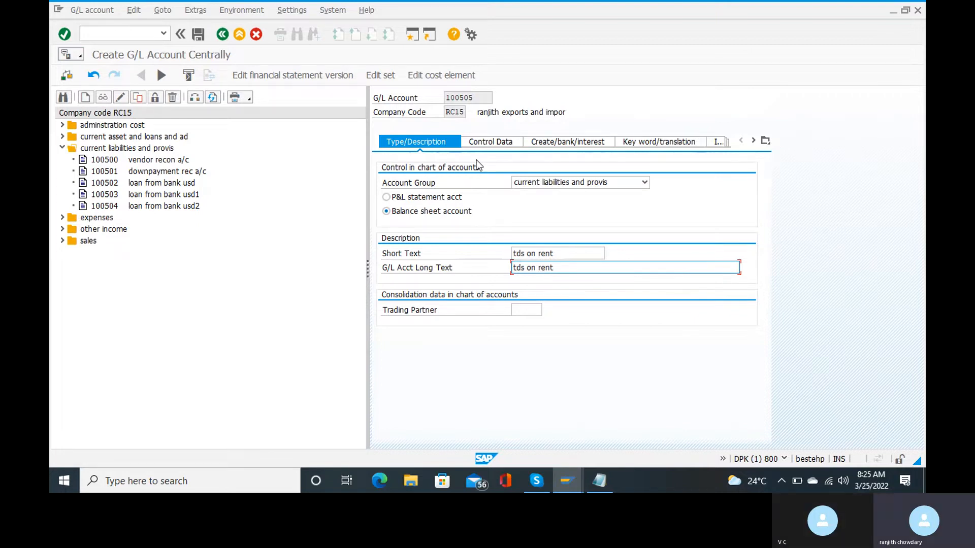
{"action": "left_click", "coordinate": [489, 144]}
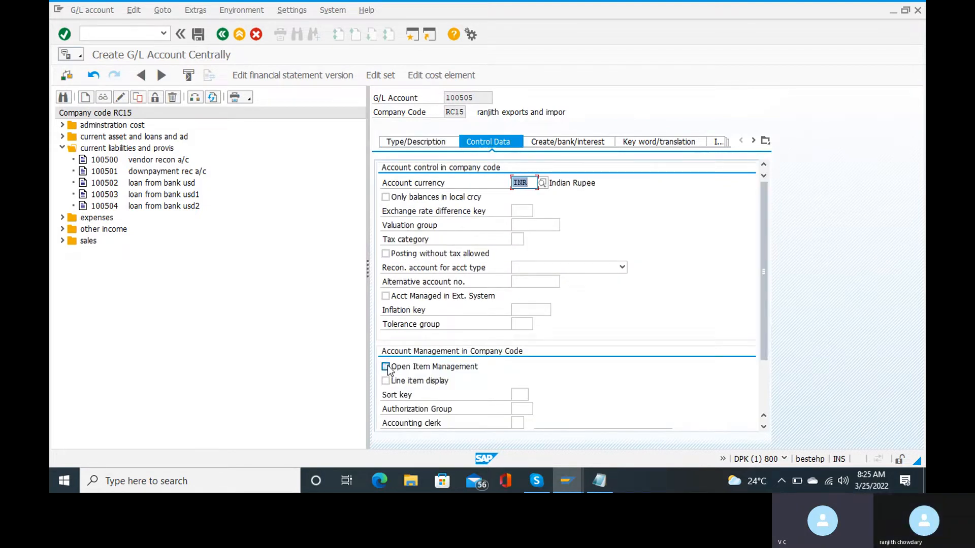
Turn on line item display with sort key 001 for account 100505.
{"action": "left_click", "coordinate": [386, 381]}
{"action": "left_click", "coordinate": [518, 395]}
{"action": "type", "text": "001"}
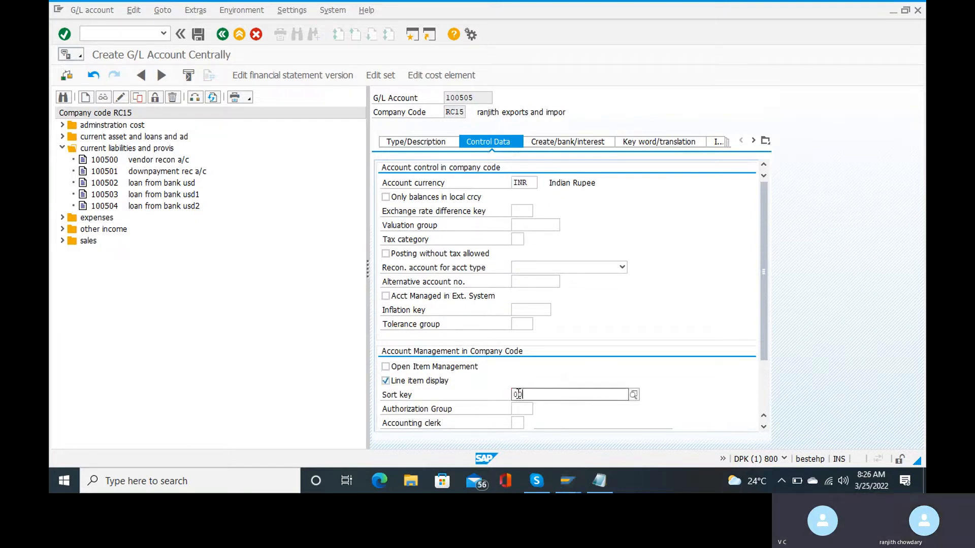
{"action": "type", "text": "1"}
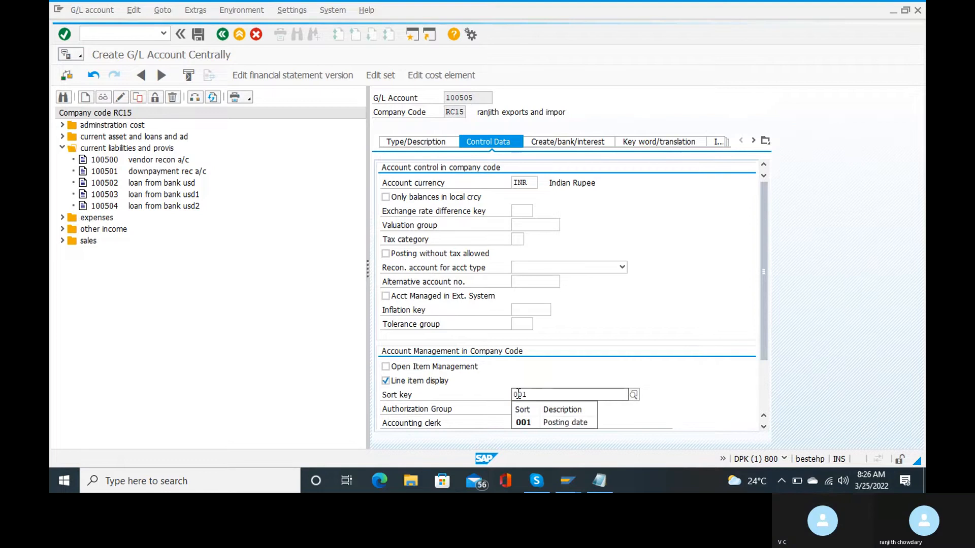
{"action": "key", "text": "Return"}
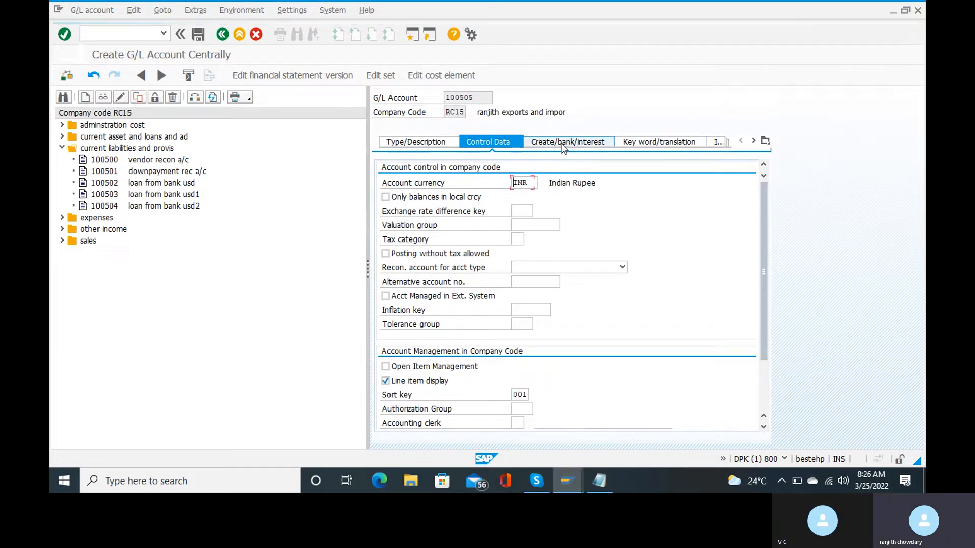
Set field status group G001 and save the account.
{"action": "left_click", "coordinate": [562, 144]}
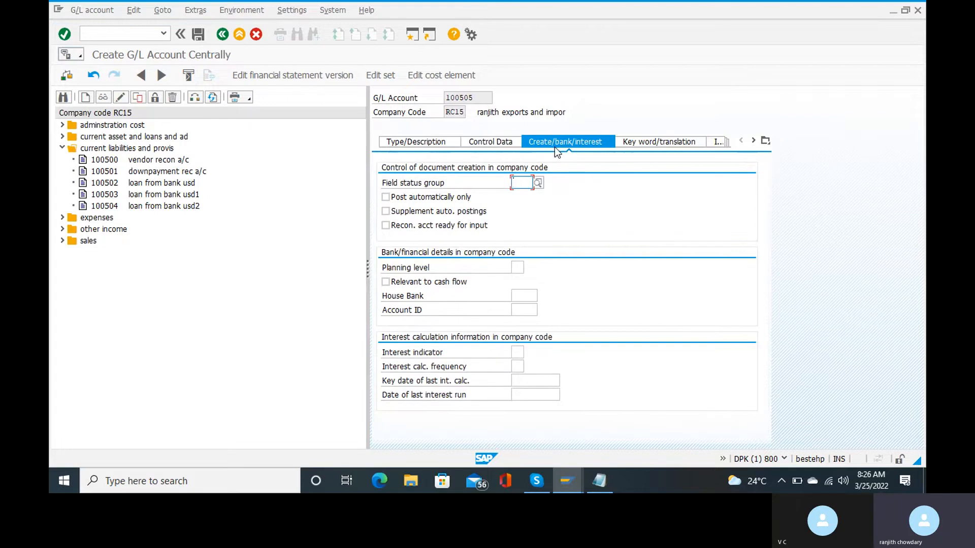
{"action": "type", "text": "G"}
{"action": "left_click", "coordinate": [523, 194]}
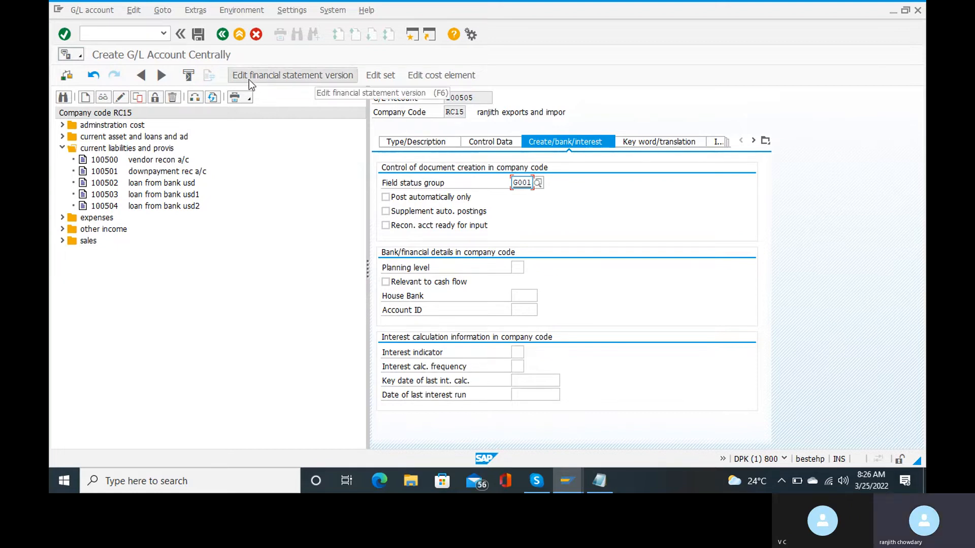
{"action": "left_click", "coordinate": [199, 34]}
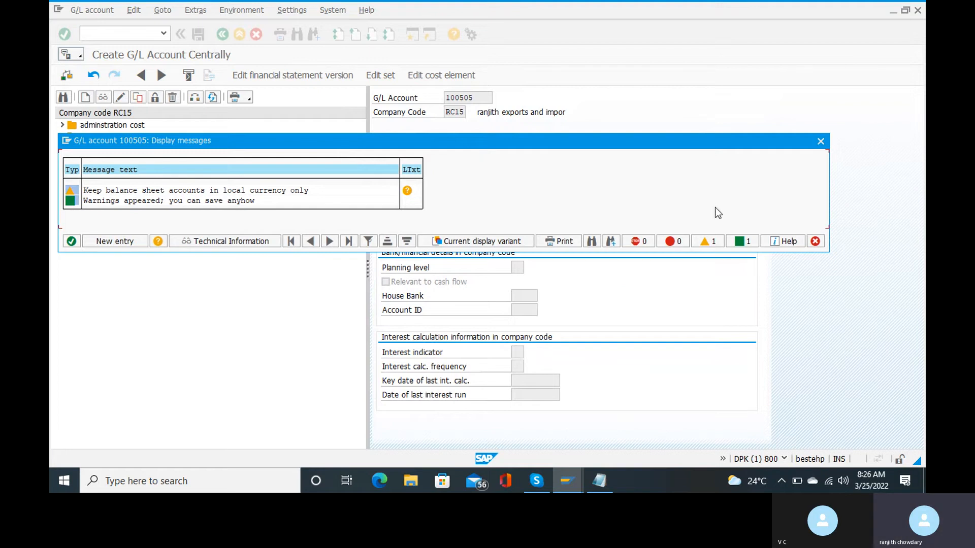
Dismiss the save warnings and chart-of-accounts notice so account 100505 is saved.
{"action": "left_click", "coordinate": [821, 143]}
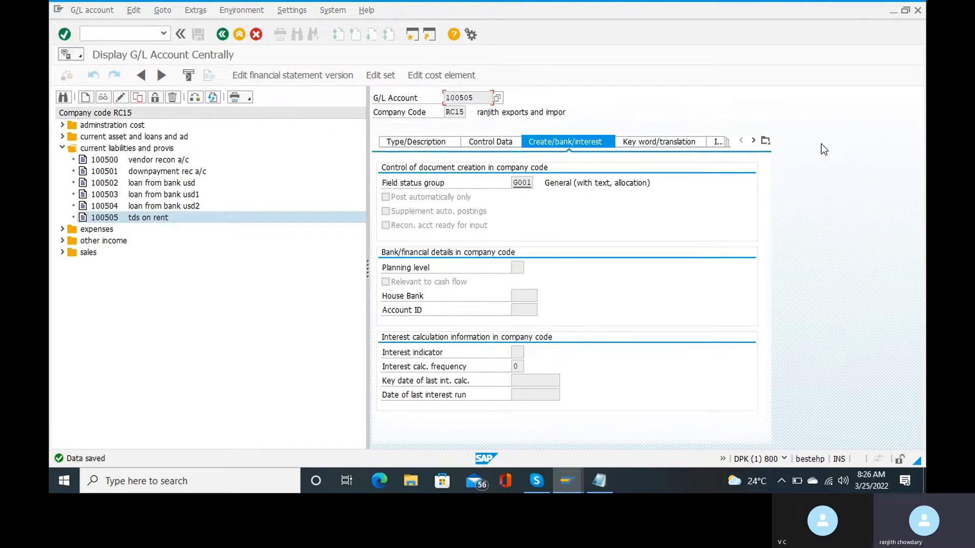
{"action": "key", "text": "Return"}
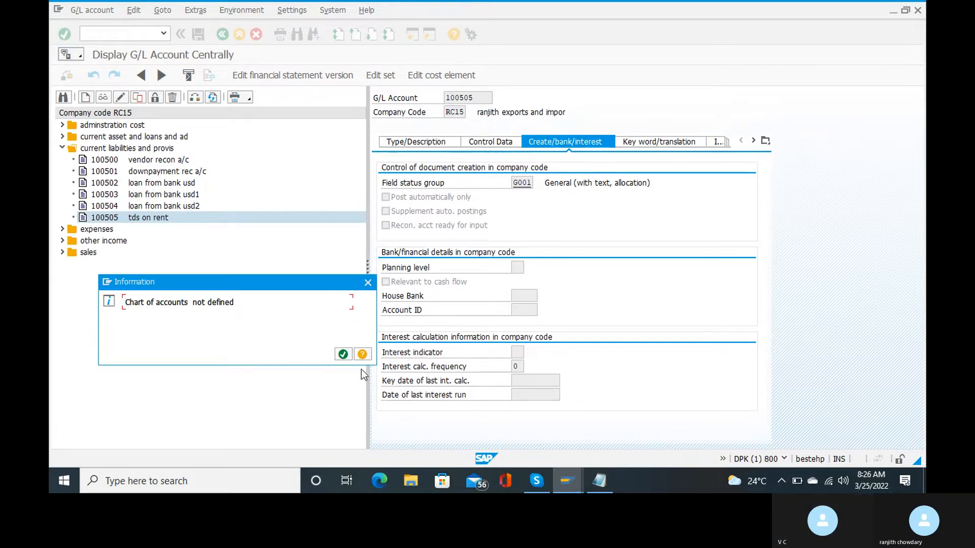
{"action": "left_click", "coordinate": [368, 283]}
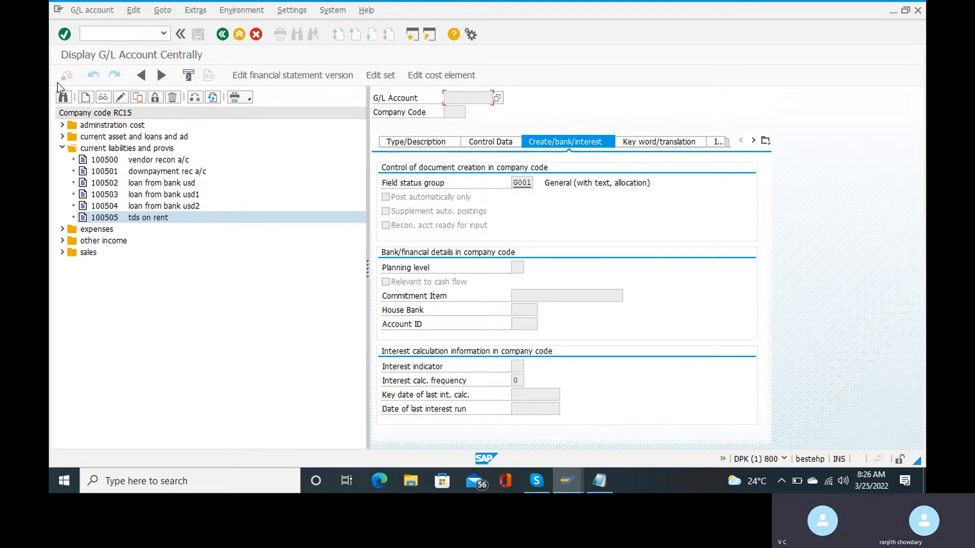
{"action": "left_click", "coordinate": [103, 34]}
Return to the main menu with /n and start transaction SPRO.
{"action": "type", "text": "/n"}
{"action": "key", "text": "Return"}
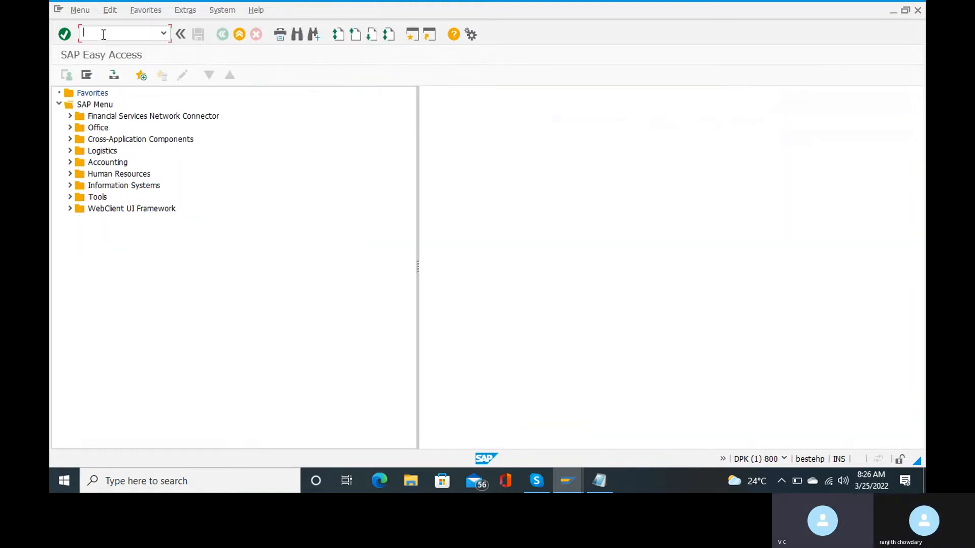
{"action": "mouse_move", "coordinate": [566, 481]}
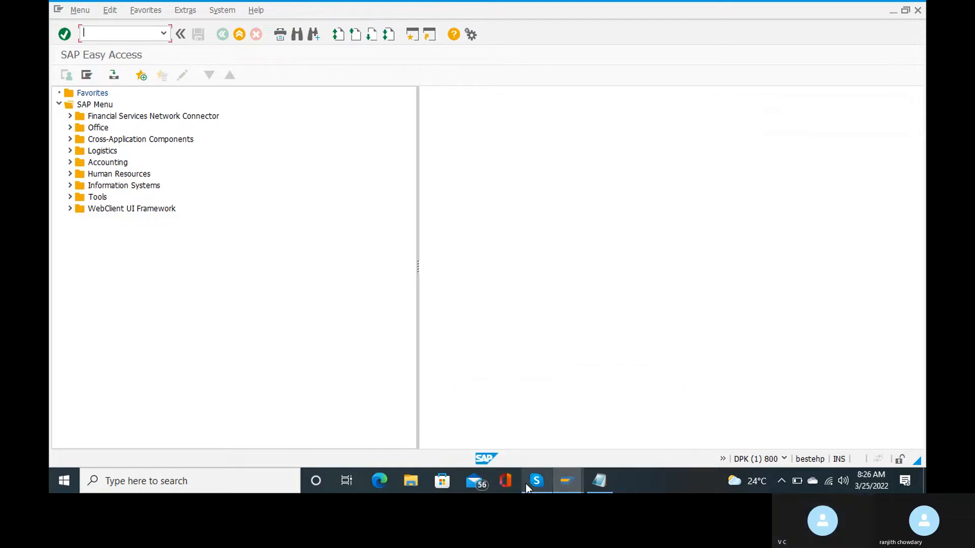
{"action": "mouse_move", "coordinate": [528, 482]}
{"action": "mouse_move", "coordinate": [535, 433]}
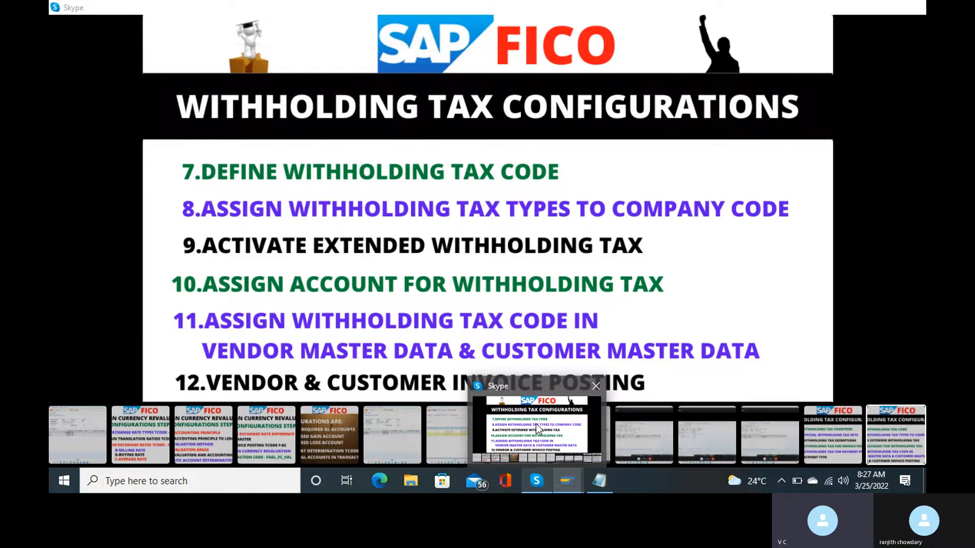
{"action": "type", "text": "spro"}
{"action": "key", "text": "Return"}
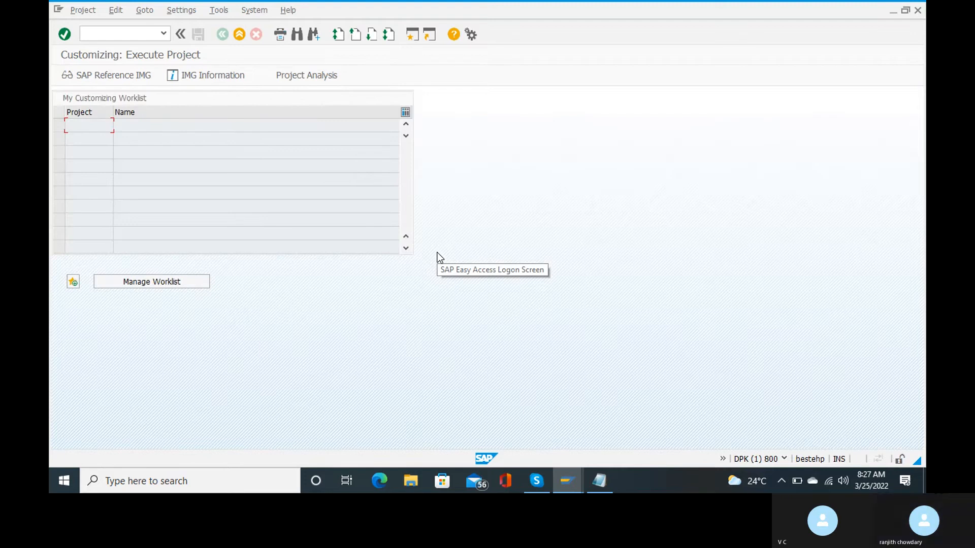
Open the SAP Reference IMG and expand Financial Accounting (New) > Global Settings (New).
{"action": "left_click", "coordinate": [115, 74]}
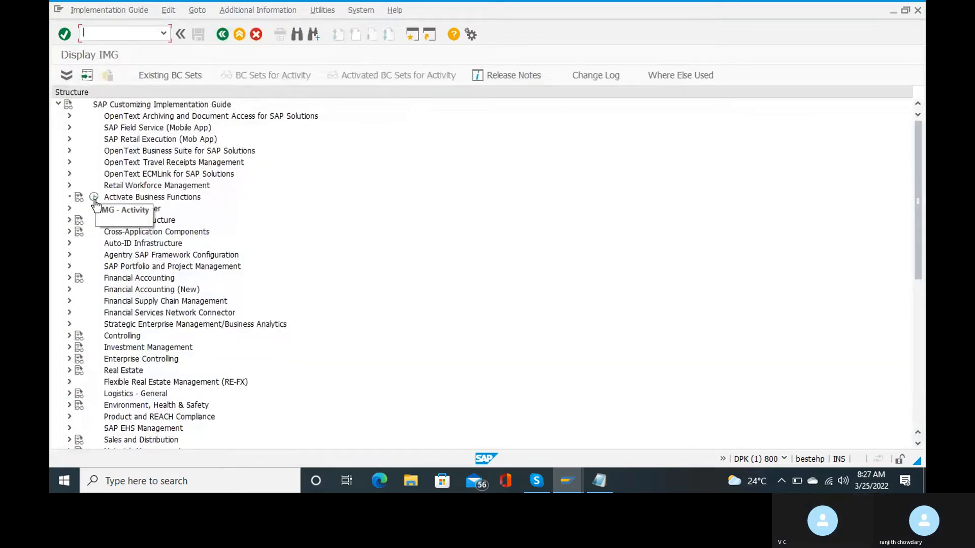
{"action": "left_click", "coordinate": [69, 290]}
{"action": "scroll", "coordinate": [398, 325], "scroll_direction": "down", "scroll_amount": 3}
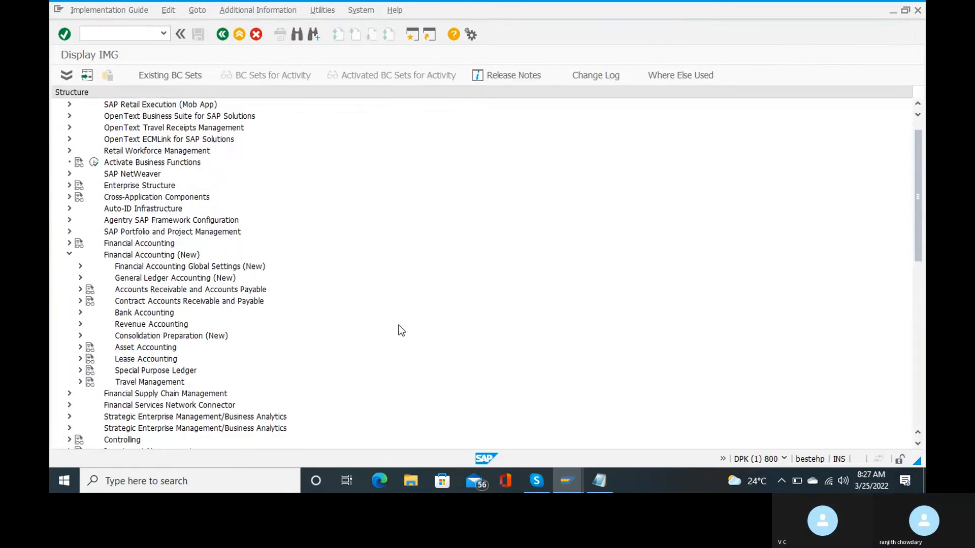
{"action": "scroll", "coordinate": [399, 325], "scroll_direction": "down", "scroll_amount": 4}
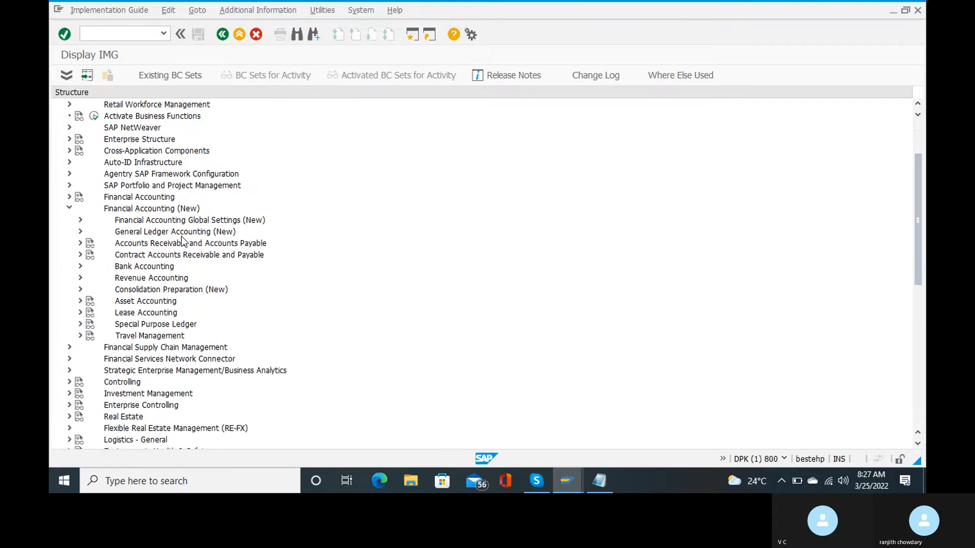
{"action": "left_click", "coordinate": [80, 221]}
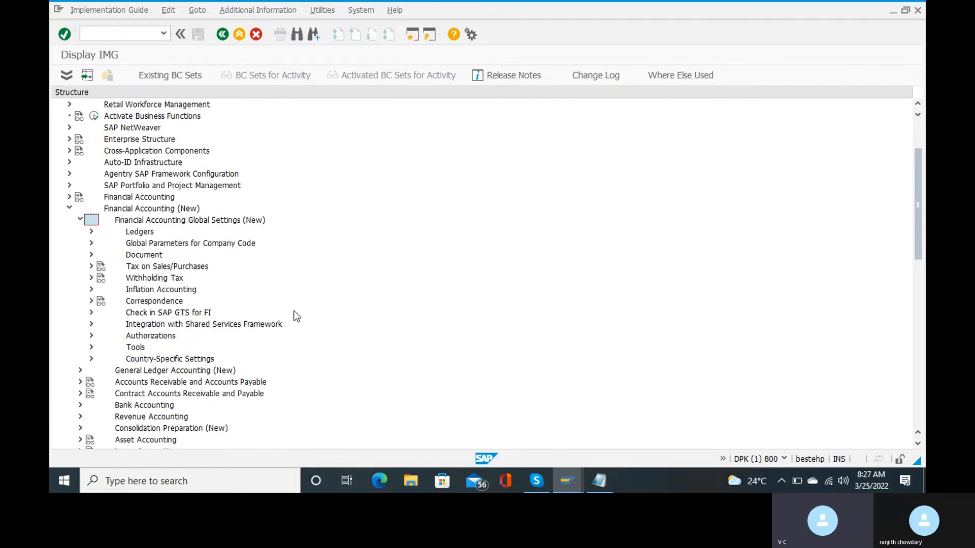
Expand Withholding Tax > Extended Withholding Tax > Posting down to Accounts for Withholding Tax.
{"action": "left_click", "coordinate": [92, 278]}
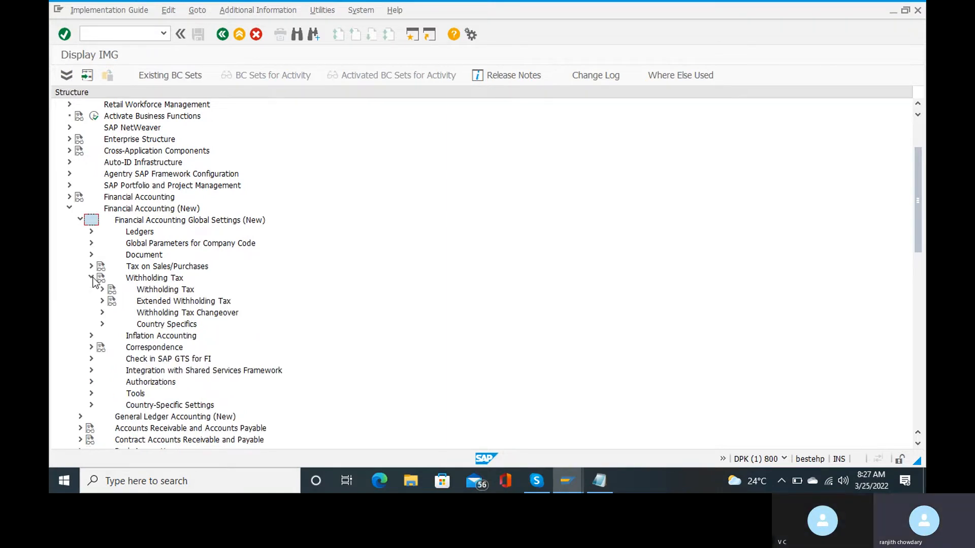
{"action": "left_click", "coordinate": [102, 302]}
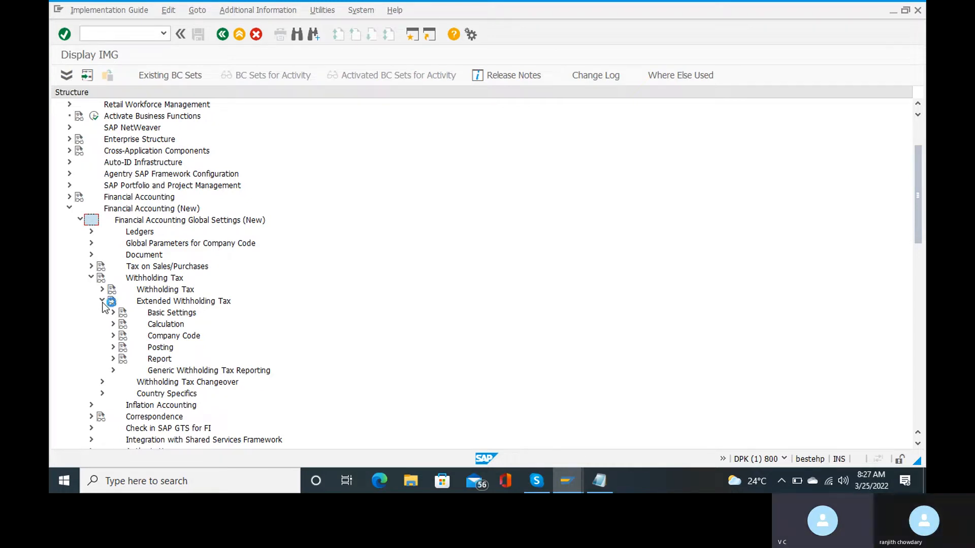
{"action": "left_click", "coordinate": [114, 337]}
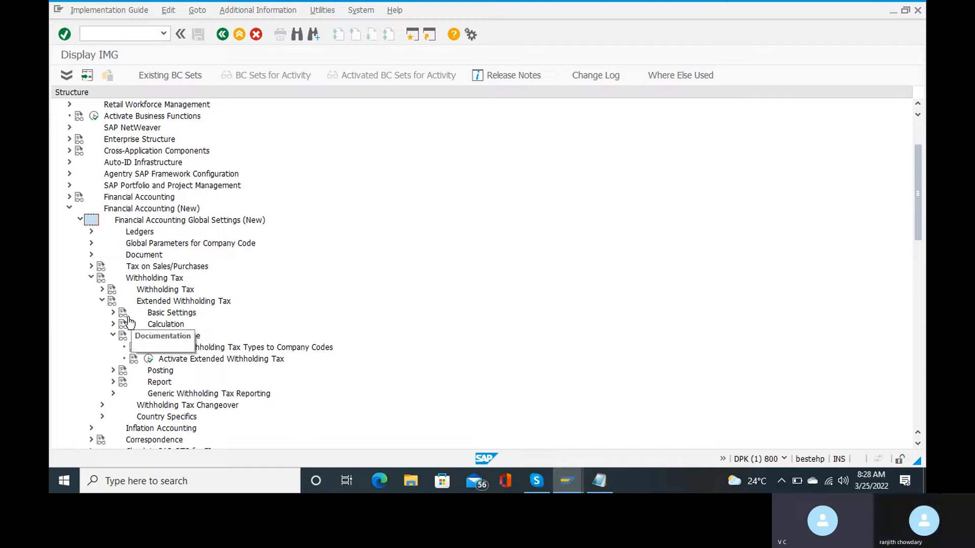
{"action": "left_click", "coordinate": [113, 372]}
{"action": "scroll", "coordinate": [268, 376], "scroll_direction": "down", "scroll_amount": 3}
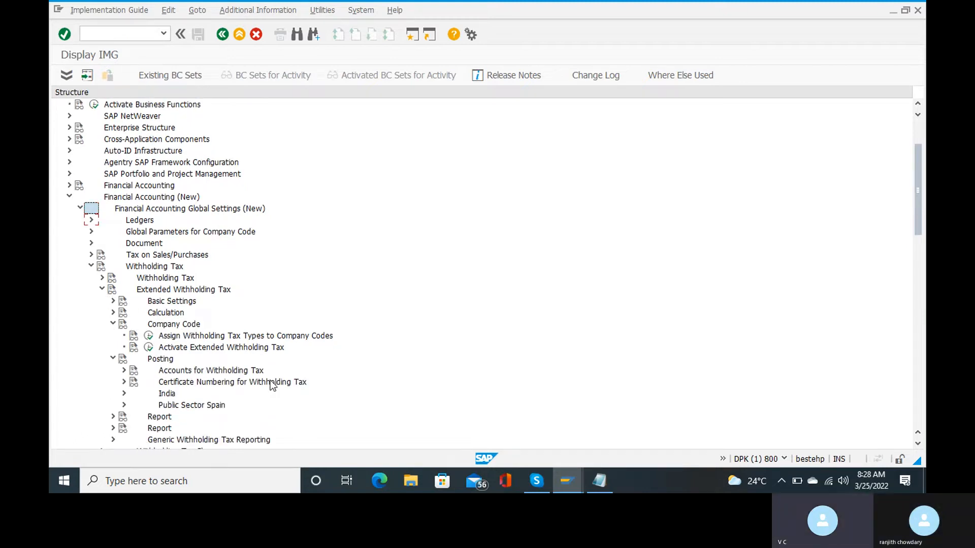
{"action": "scroll", "coordinate": [271, 382], "scroll_direction": "down", "scroll_amount": 2}
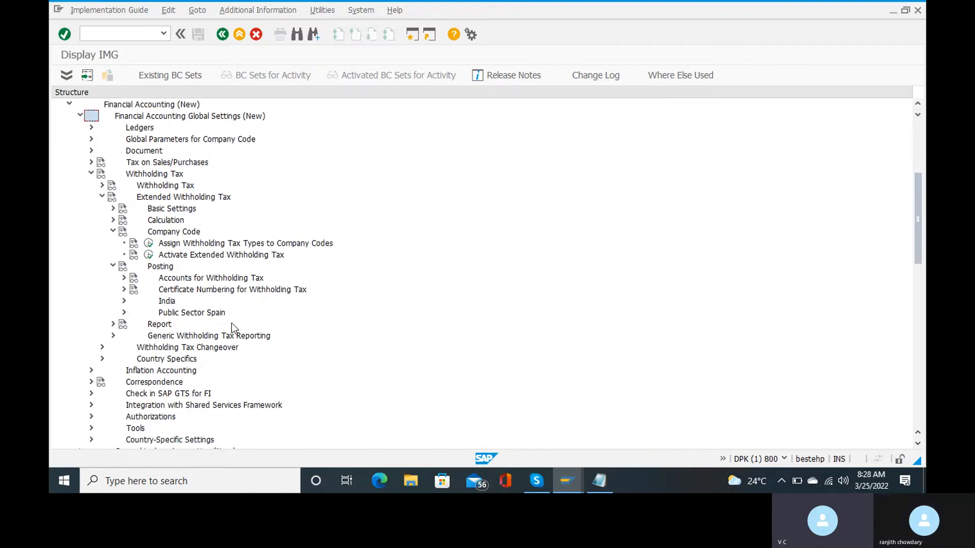
{"action": "left_click", "coordinate": [125, 278]}
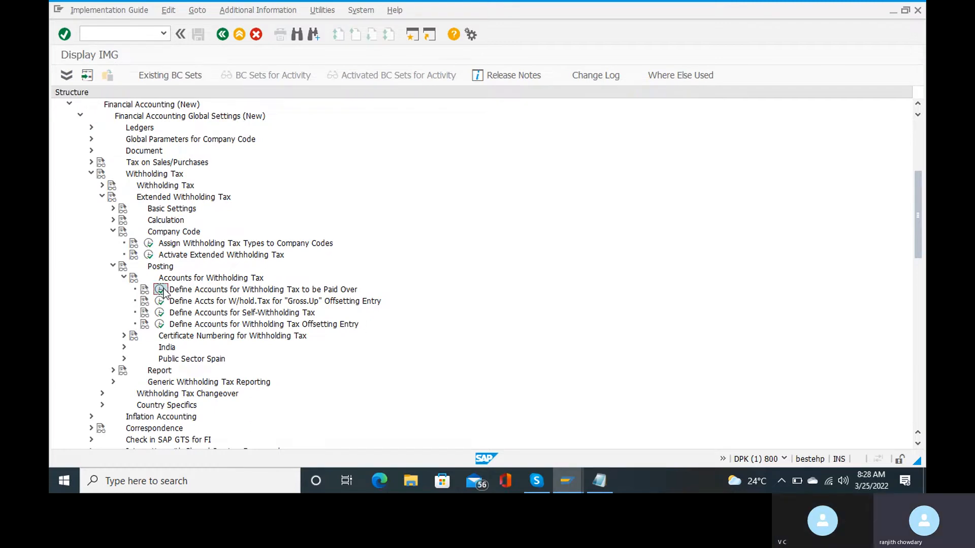
Run Define Accounts for Withholding Tax to be Paid Over for chart of accounts RANJ.
{"action": "left_click", "coordinate": [160, 290]}
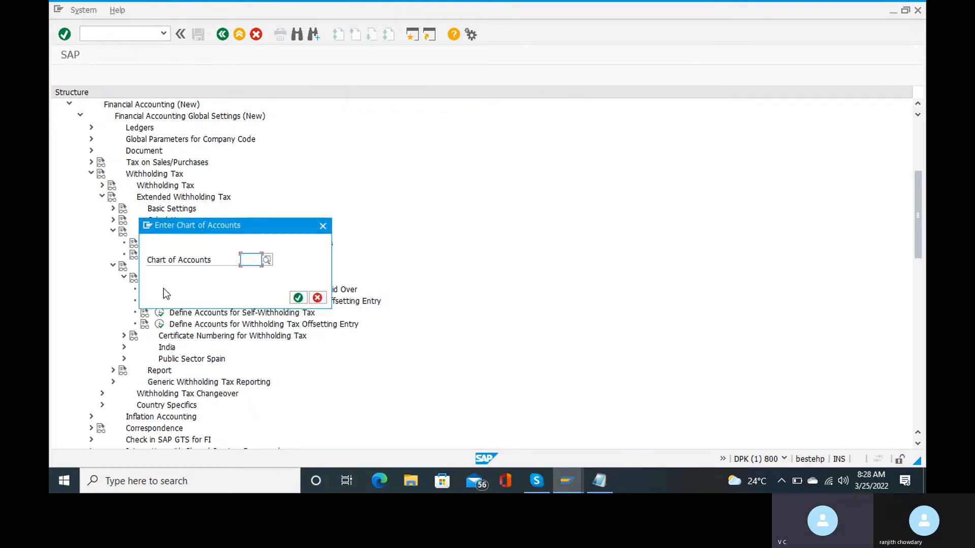
{"action": "type", "text": "ranj"}
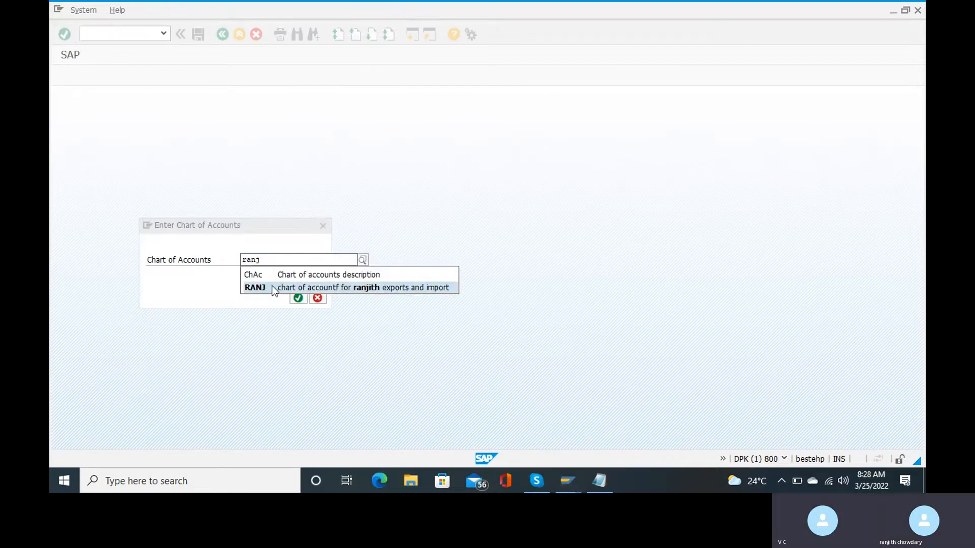
{"action": "left_click", "coordinate": [274, 289]}
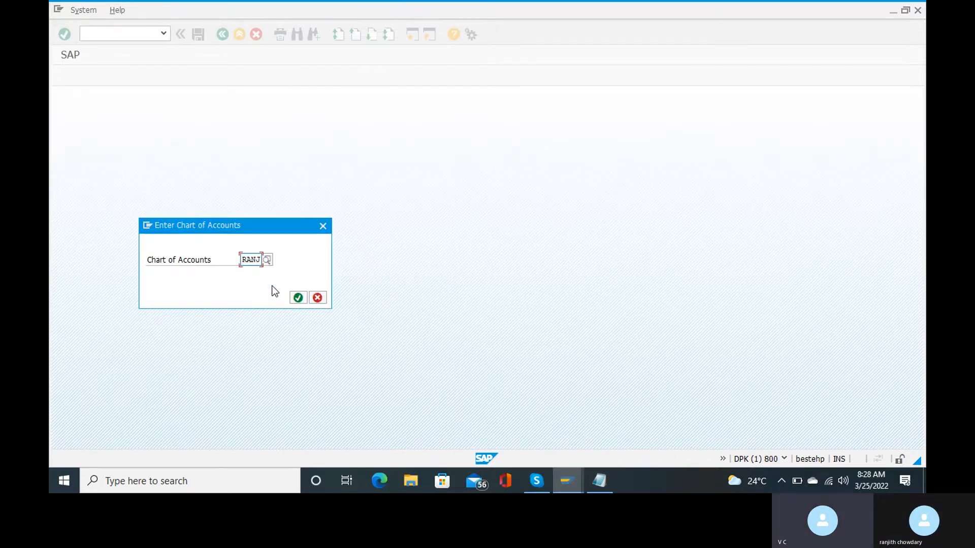
{"action": "left_click", "coordinate": [301, 300]}
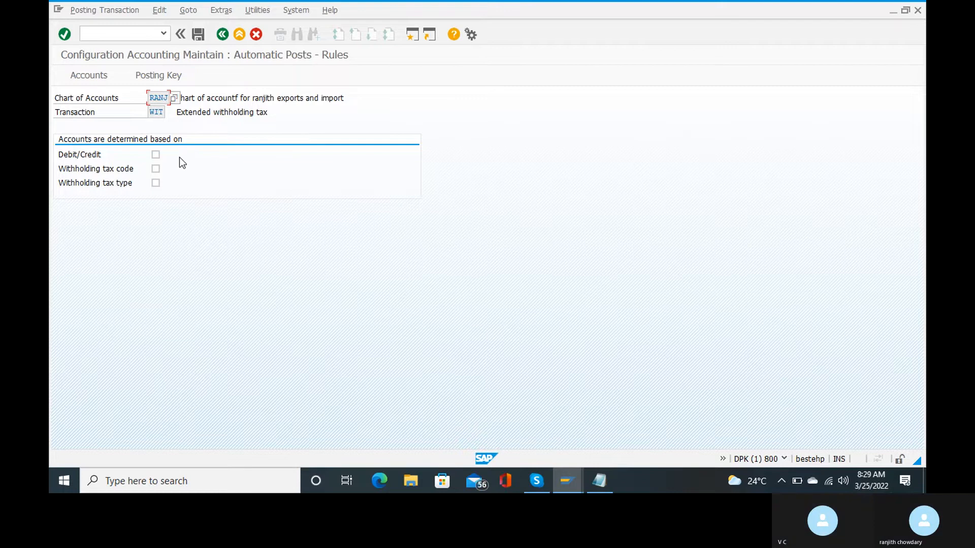
Save the rules and choose G/L account 100505 'tds on rent' as the WIT posting account.
{"action": "left_click", "coordinate": [153, 76]}
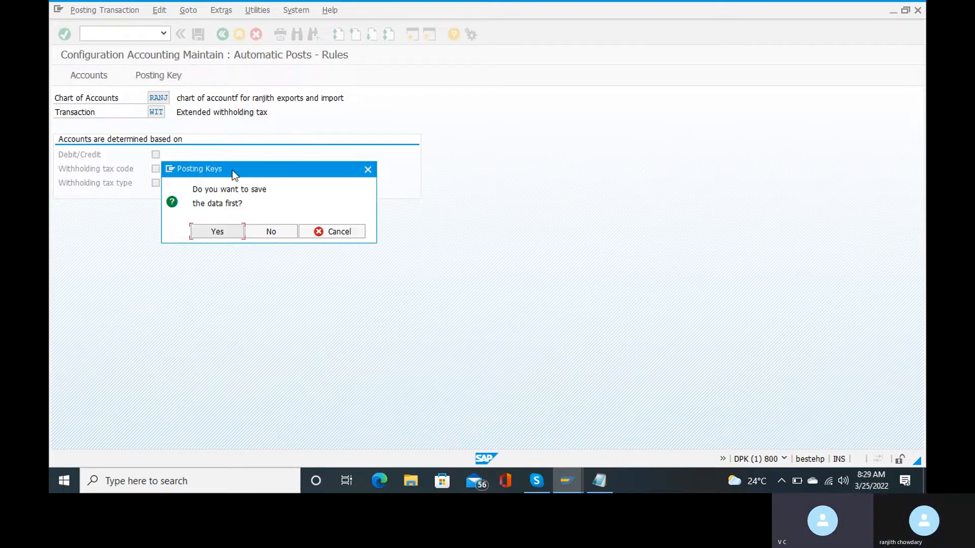
{"action": "left_click", "coordinate": [216, 231]}
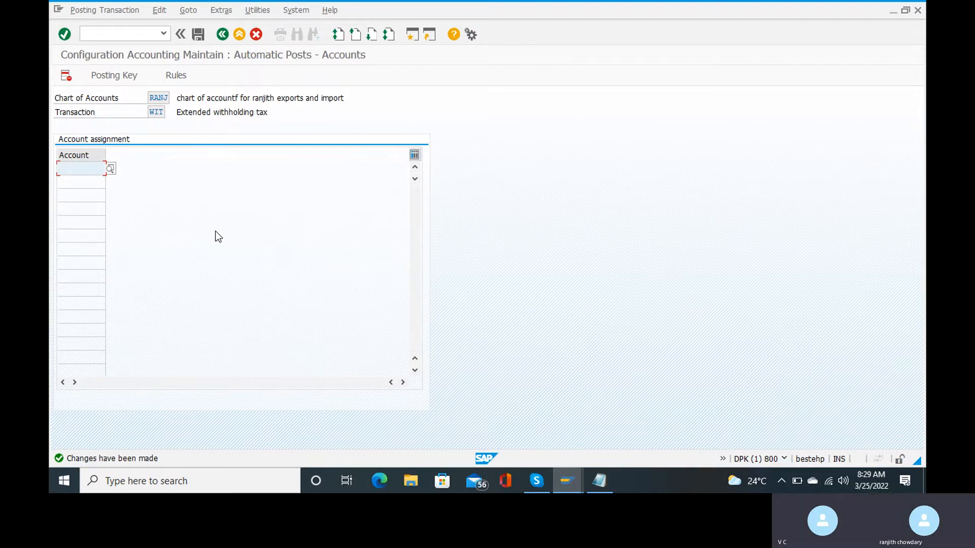
{"action": "left_click", "coordinate": [110, 168]}
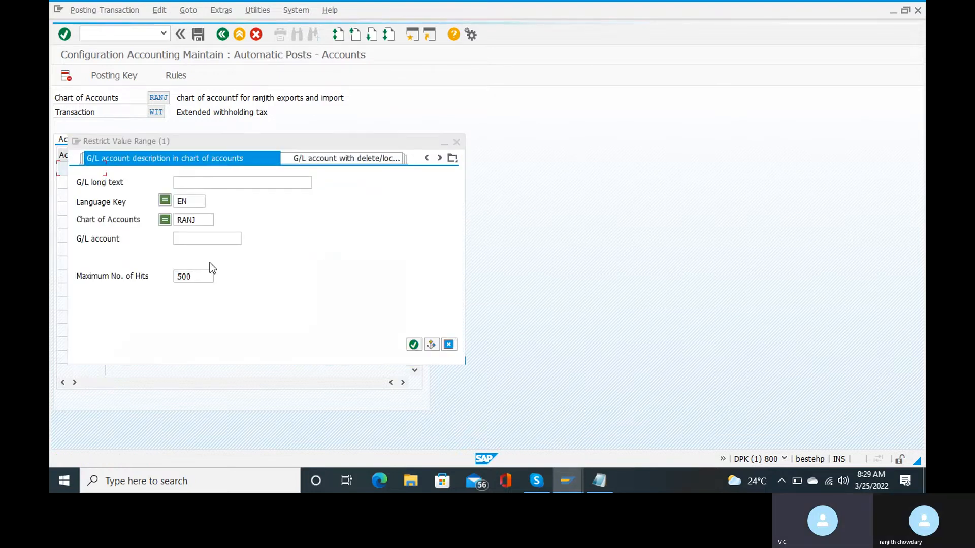
{"action": "left_click", "coordinate": [416, 345]}
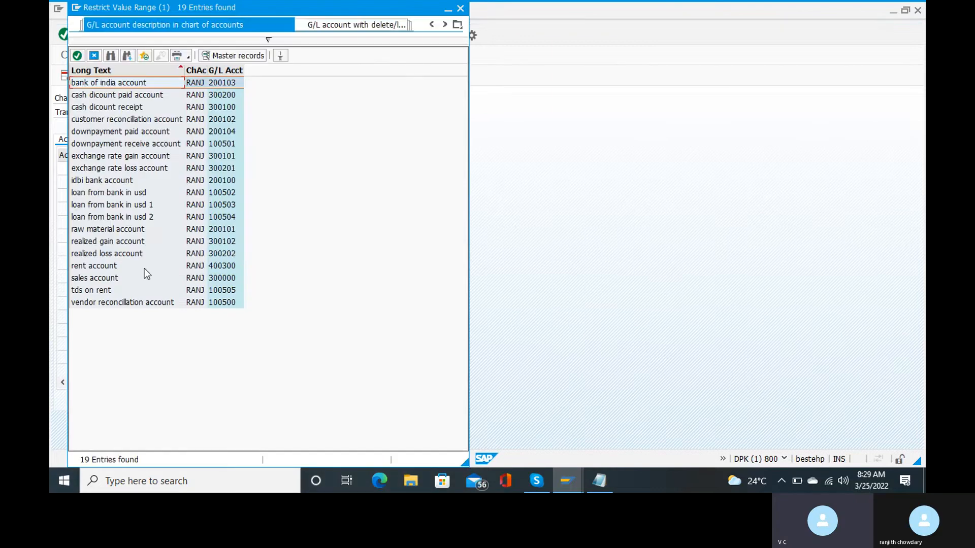
{"action": "double_click", "coordinate": [101, 292]}
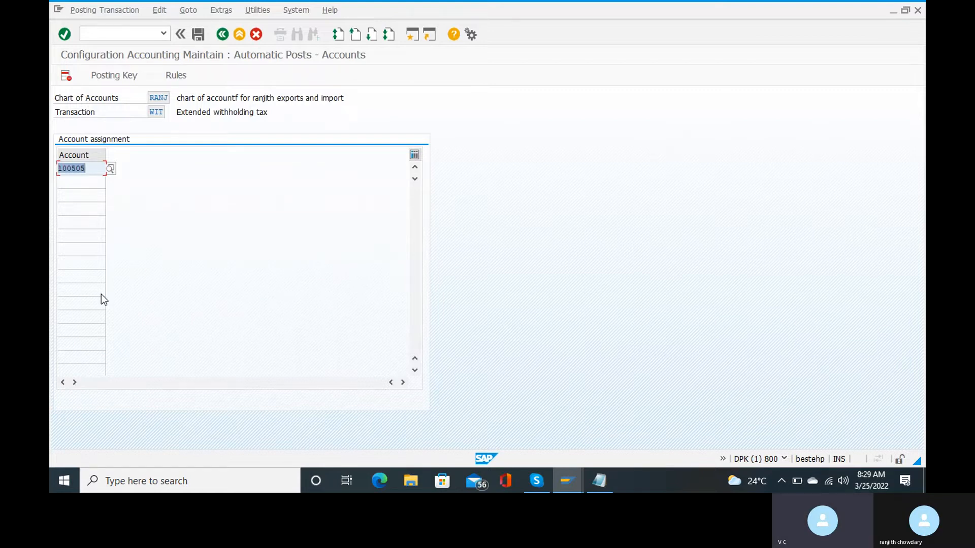
Save the account assignment under a customizing request and go back to the IMG tree.
{"action": "left_click", "coordinate": [200, 37]}
{"action": "key", "text": "Return"}
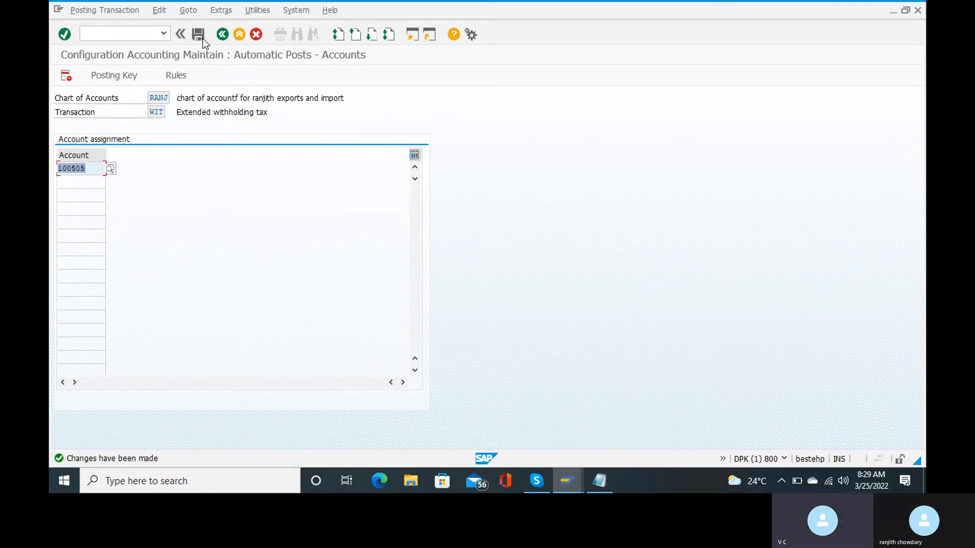
{"action": "key", "text": "F3"}
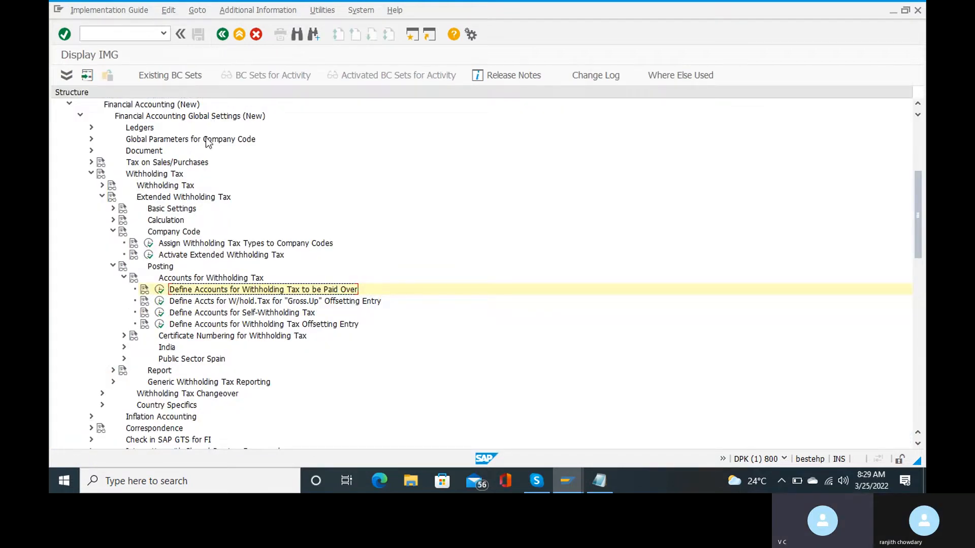
Reopen the Withholding Tax to be Paid Over settings for chart RANJ and show the rules.
{"action": "left_click", "coordinate": [158, 289]}
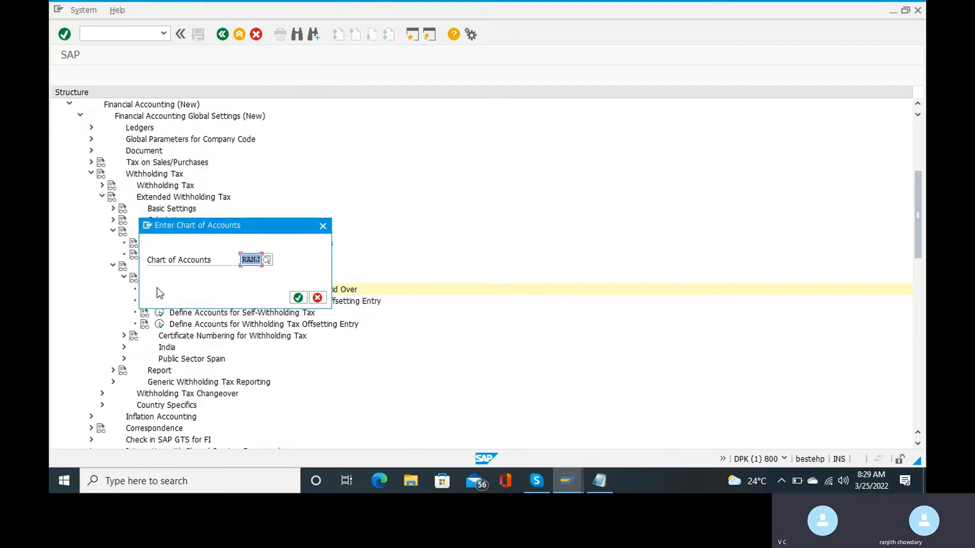
{"action": "key", "text": "Return"}
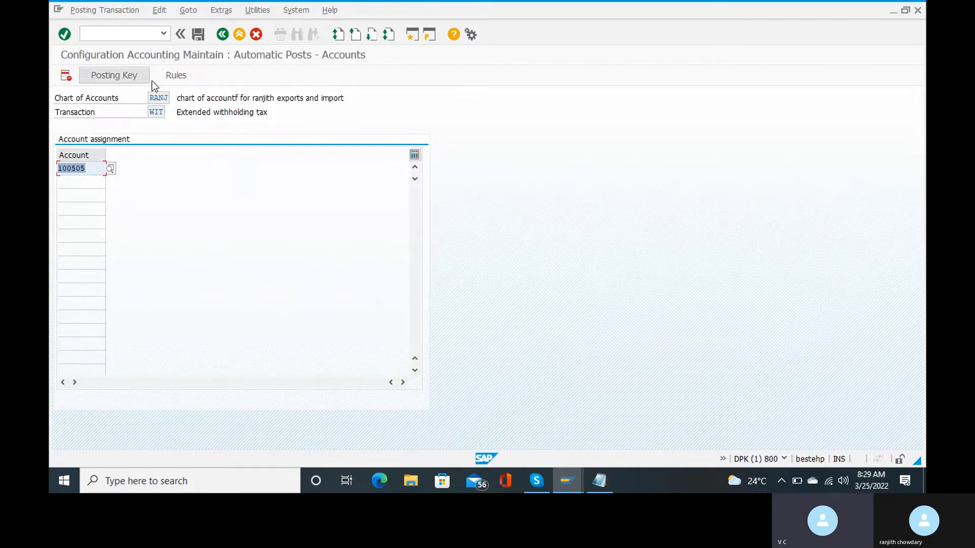
{"action": "left_click", "coordinate": [170, 78]}
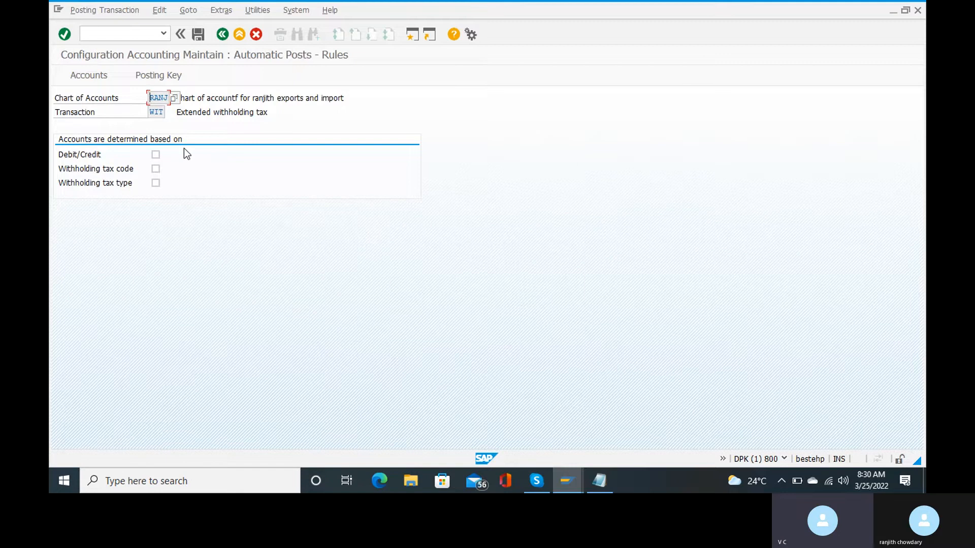
Tick withholding tax code, withholding tax type and debit/credit as account determination criteria.
{"action": "left_click", "coordinate": [156, 168]}
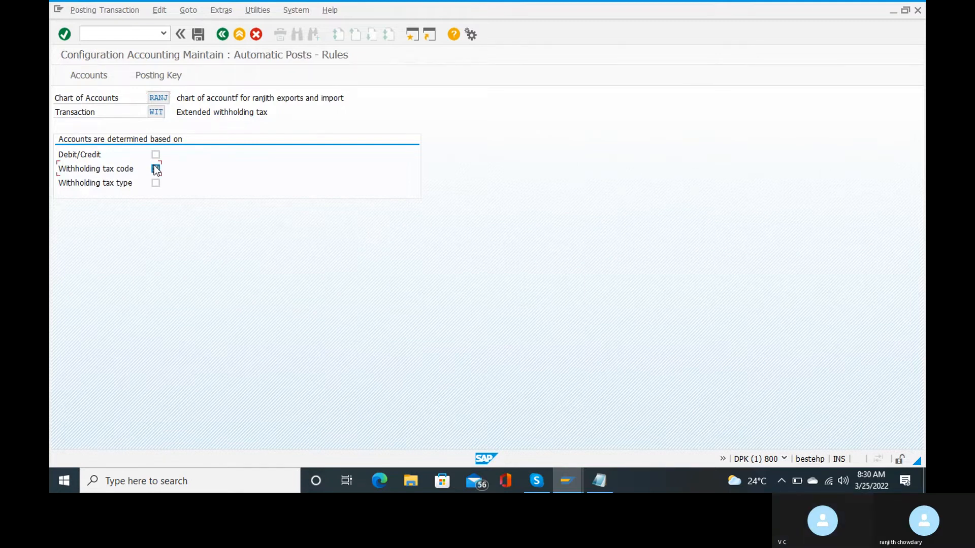
{"action": "left_click", "coordinate": [155, 183]}
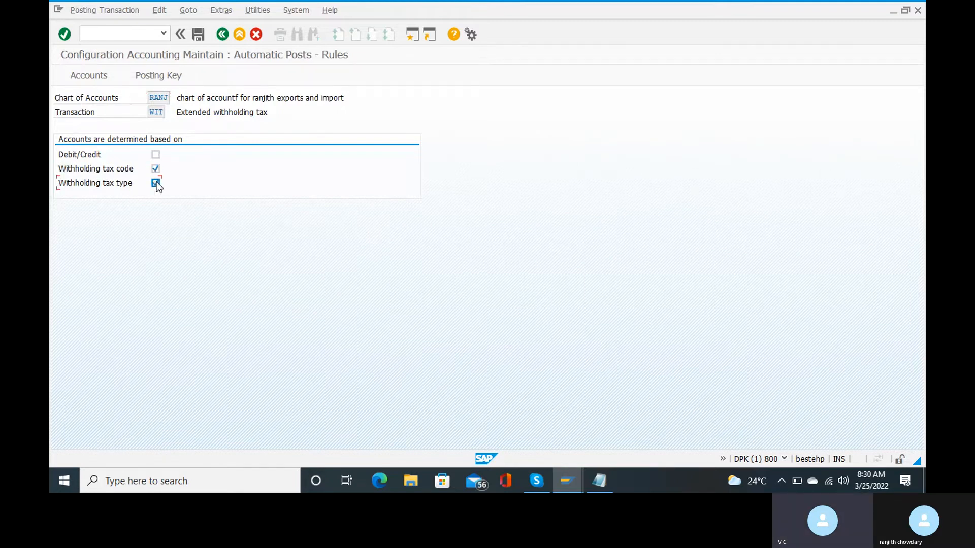
{"action": "left_click", "coordinate": [156, 154]}
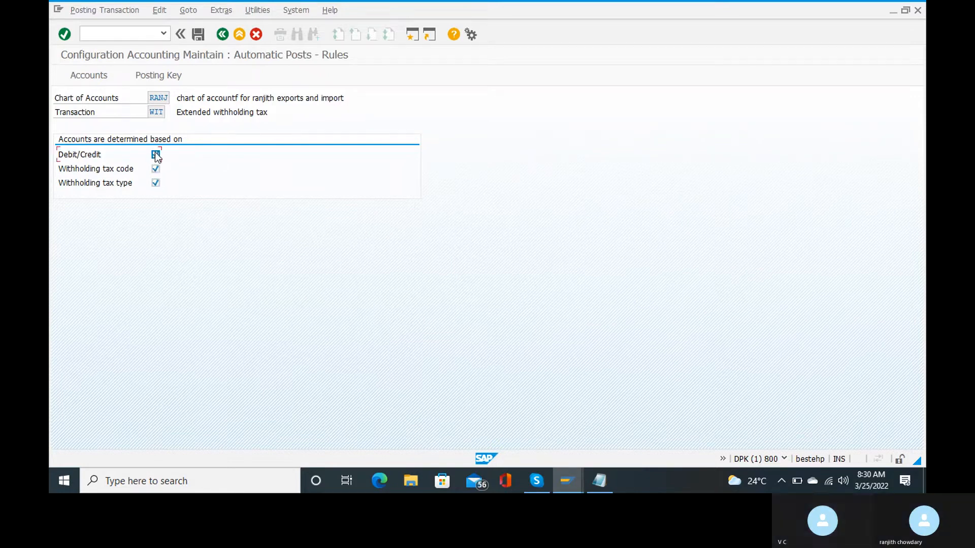
Save the changed rules, accept replacing the current determination, and open the account assignment table.
{"action": "left_click", "coordinate": [174, 80]}
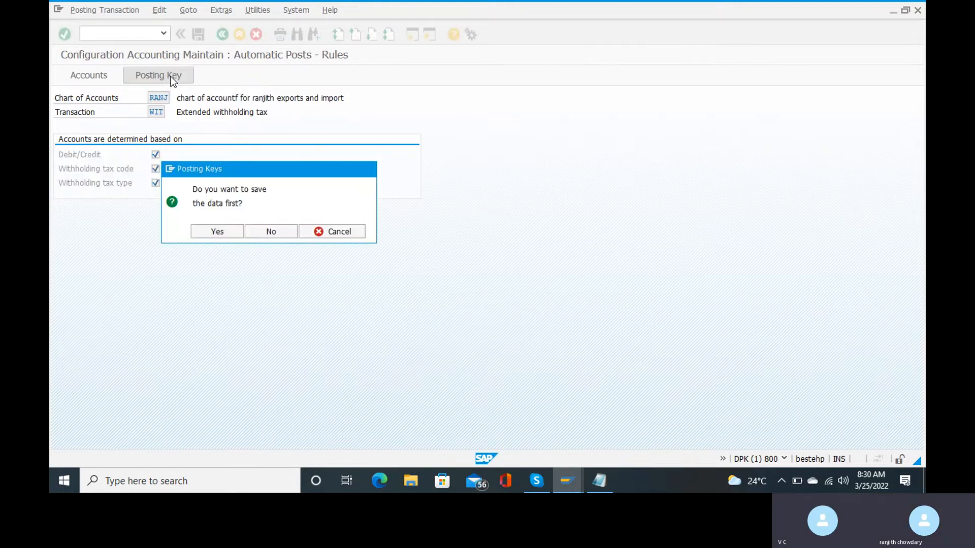
{"action": "key", "text": "Return"}
{"action": "key", "text": "Return"}
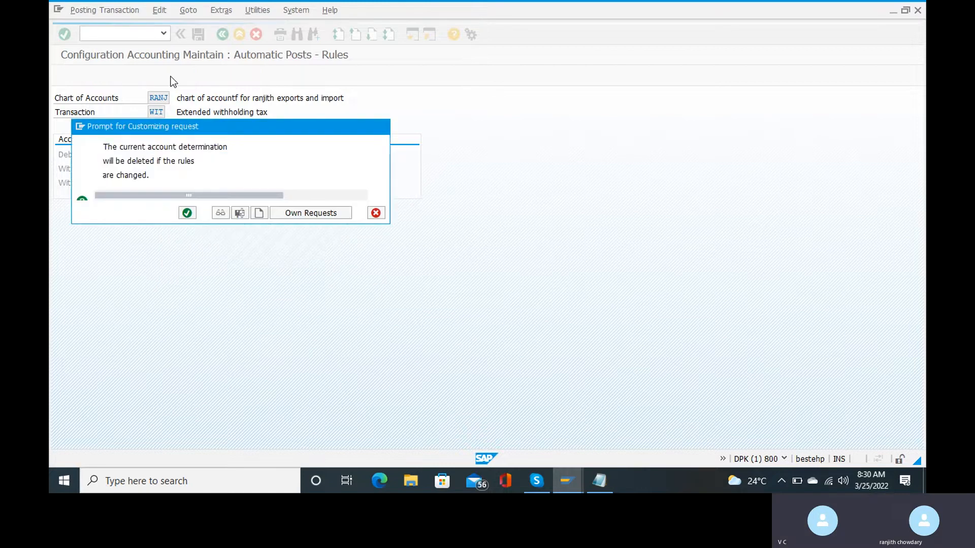
{"action": "key", "text": "Return"}
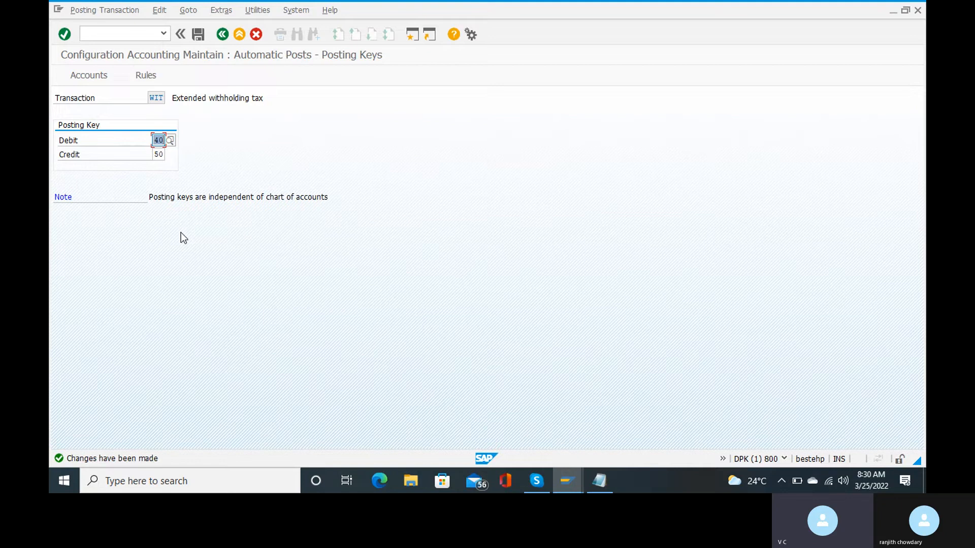
{"action": "left_click", "coordinate": [104, 70]}
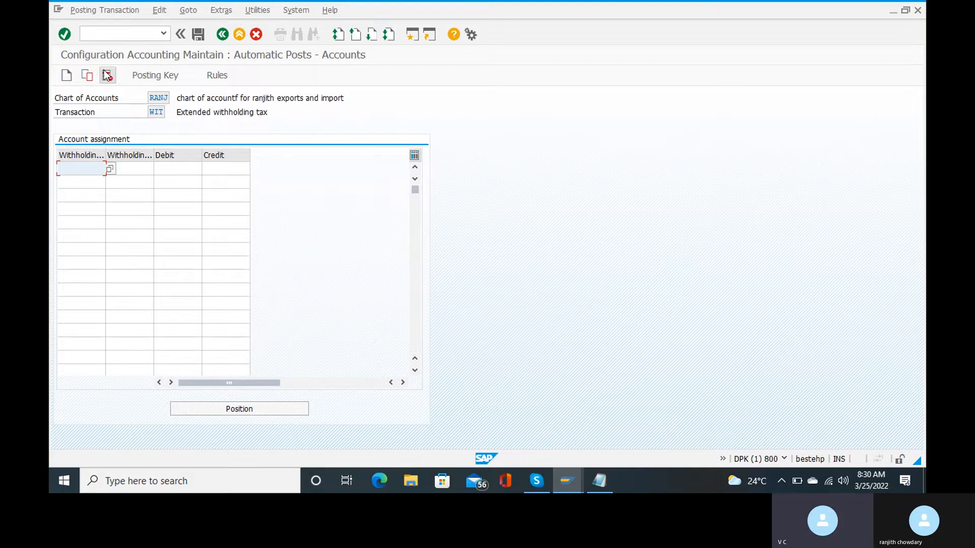
Return to the IMG and reopen the RANJ rules screen, with all three criteria still ticked.
{"action": "key", "text": "F3"}
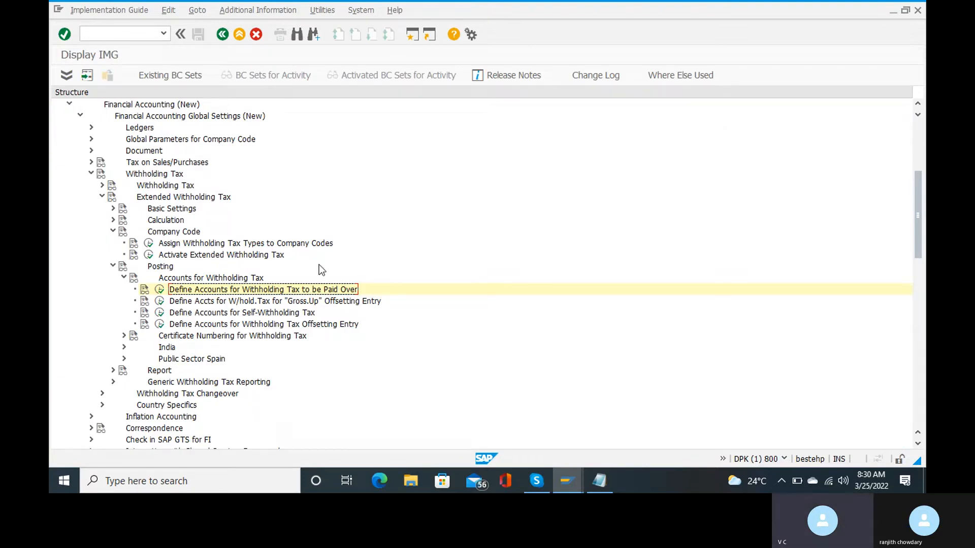
{"action": "left_click", "coordinate": [159, 290]}
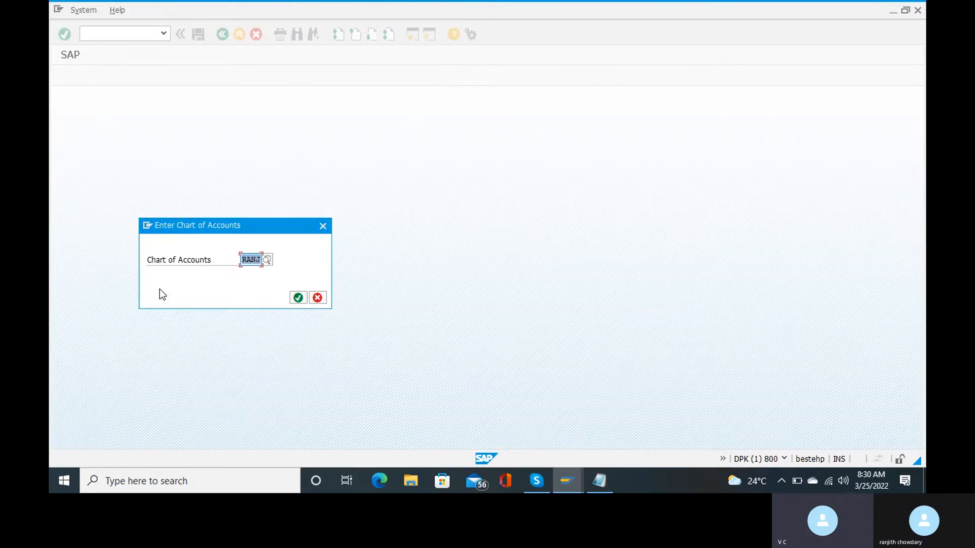
{"action": "key", "text": "Return"}
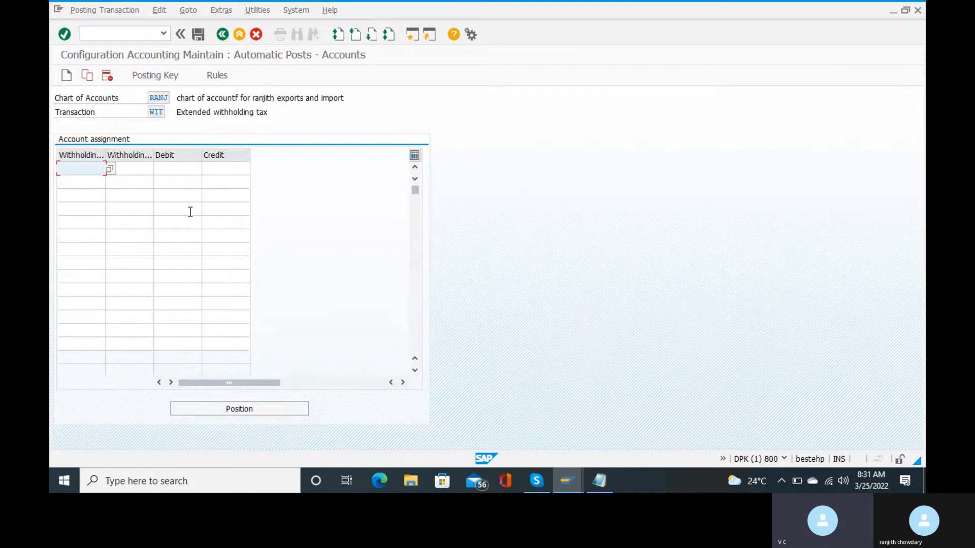
{"action": "left_click", "coordinate": [214, 75]}
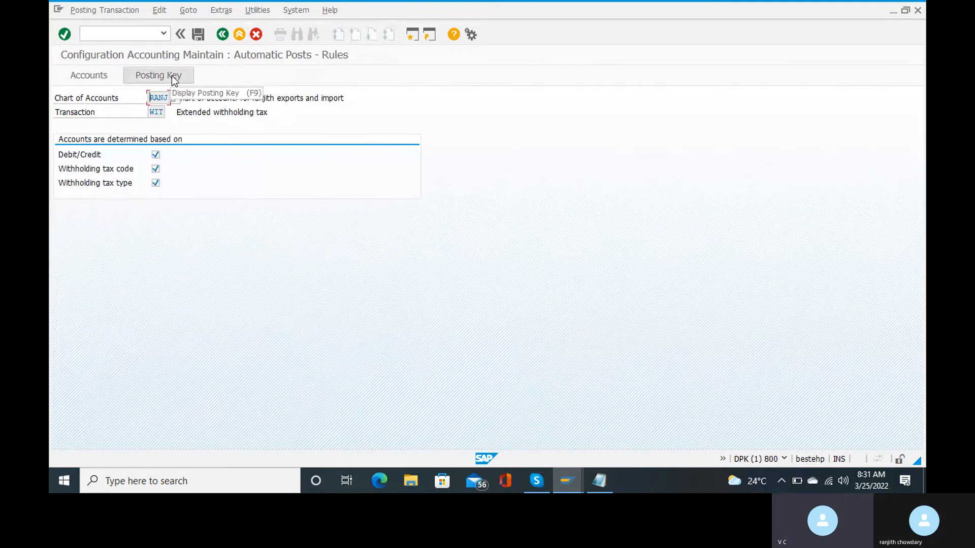
Drop debit/credit from the WIT rules and save the change under the customizing request.
{"action": "left_click", "coordinate": [156, 157]}
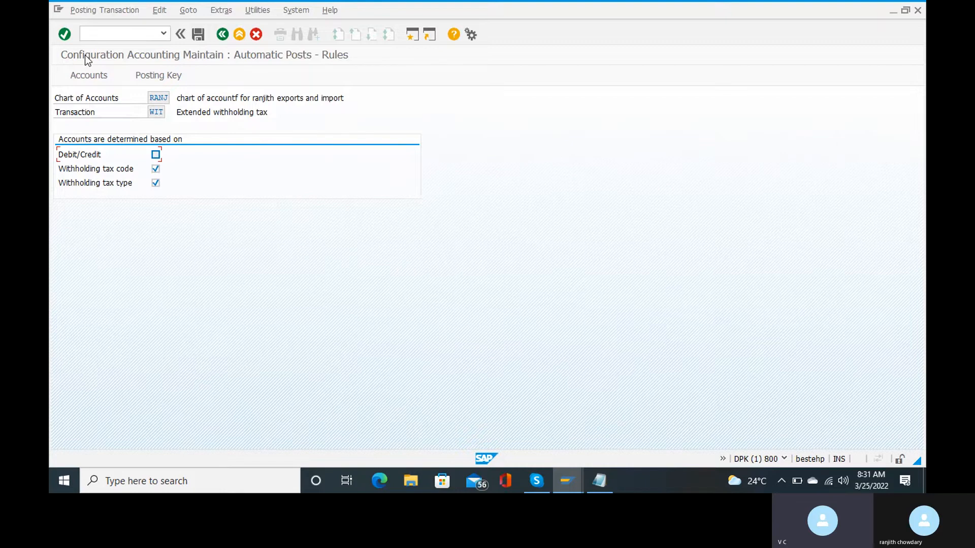
{"action": "left_click", "coordinate": [87, 71]}
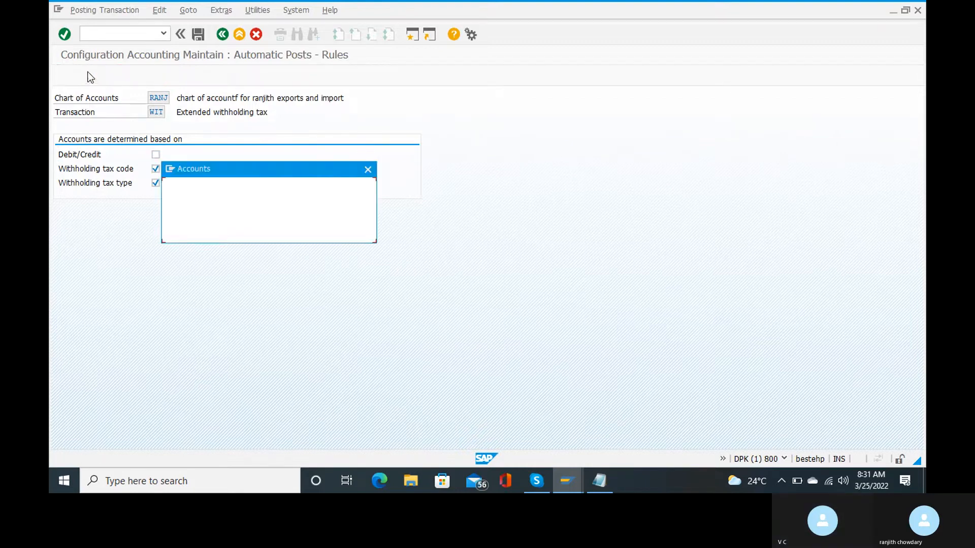
{"action": "left_click", "coordinate": [199, 236]}
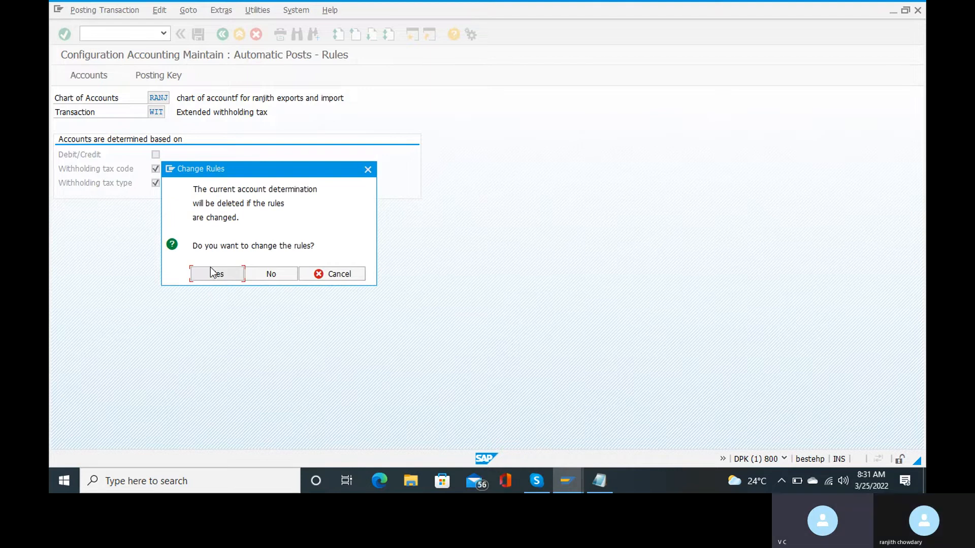
{"action": "left_click", "coordinate": [211, 268]}
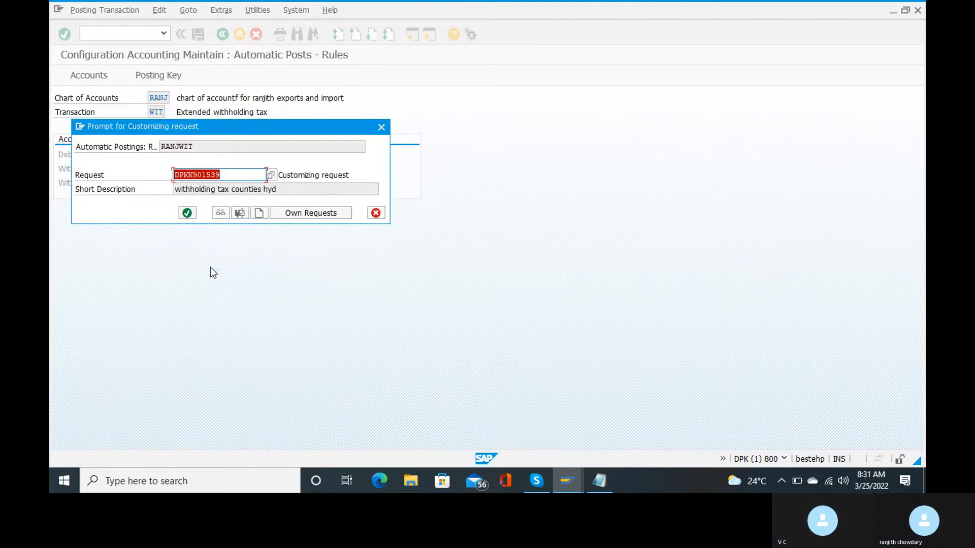
{"action": "left_click", "coordinate": [187, 213]}
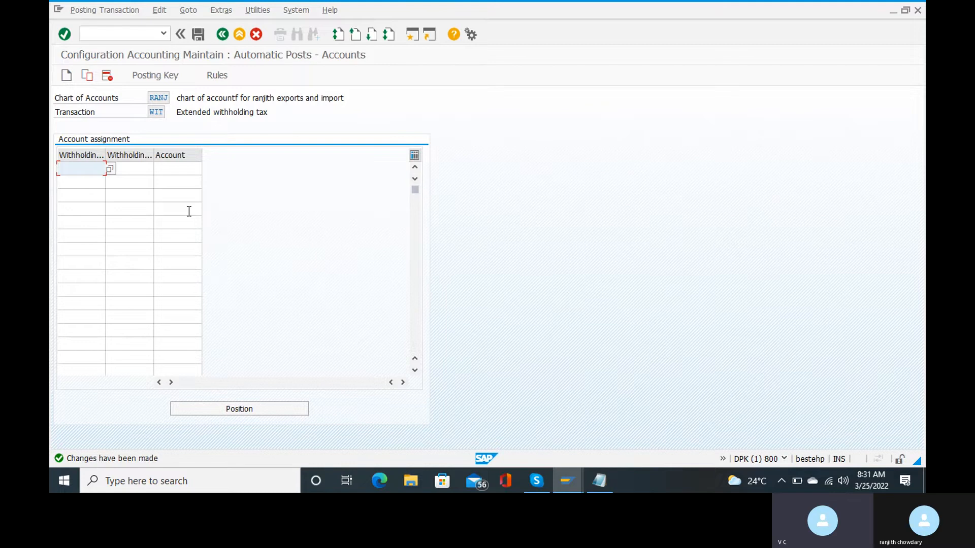
Enter withholding tax type RT (IN RT, 194i tds on rent) in the first row.
{"action": "left_click", "coordinate": [109, 170]}
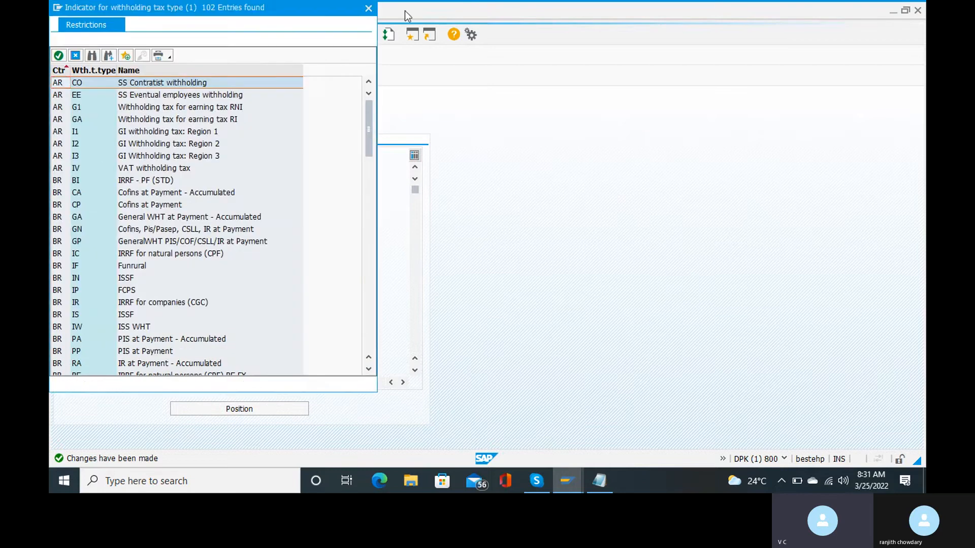
{"action": "left_click", "coordinate": [370, 8]}
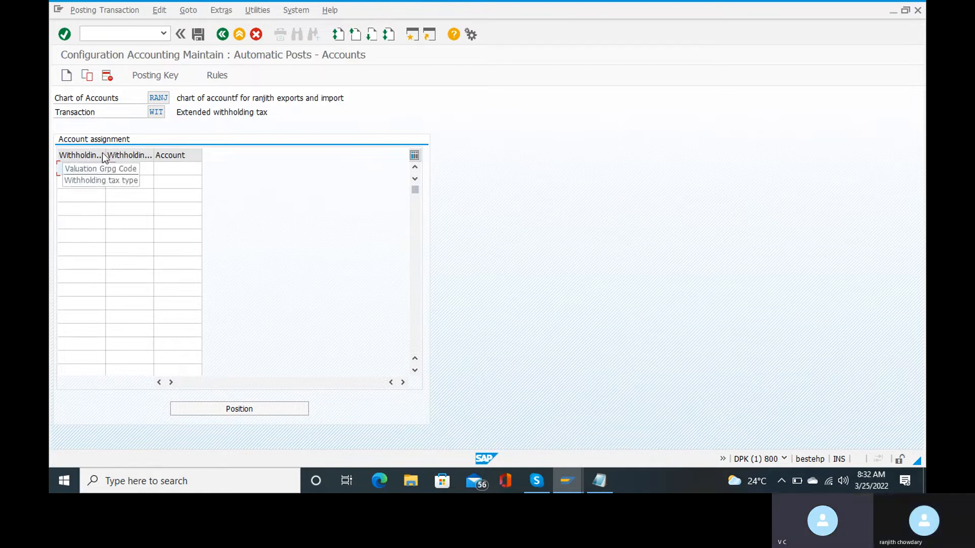
{"action": "left_click_drag", "start_coordinate": [104, 153], "coordinate": [120, 155]}
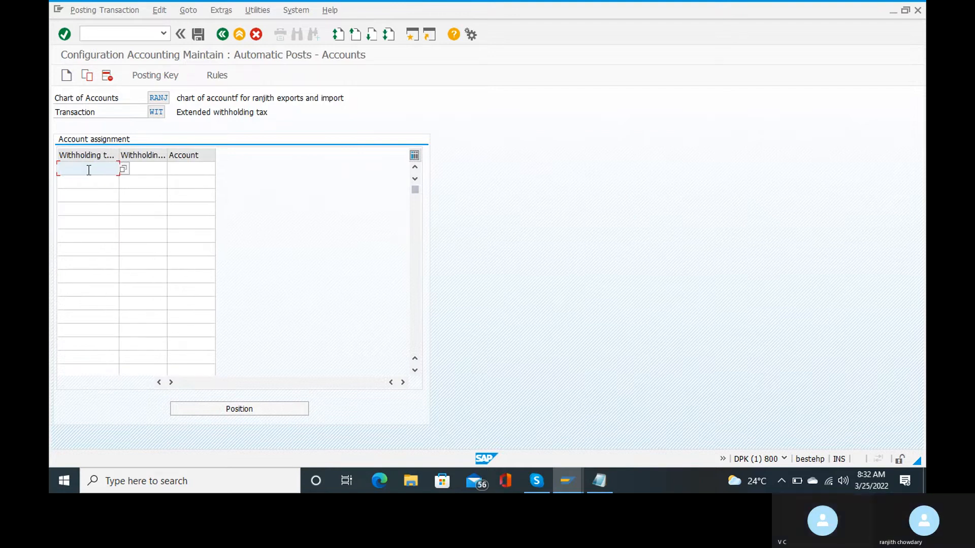
{"action": "type", "text": "rt"}
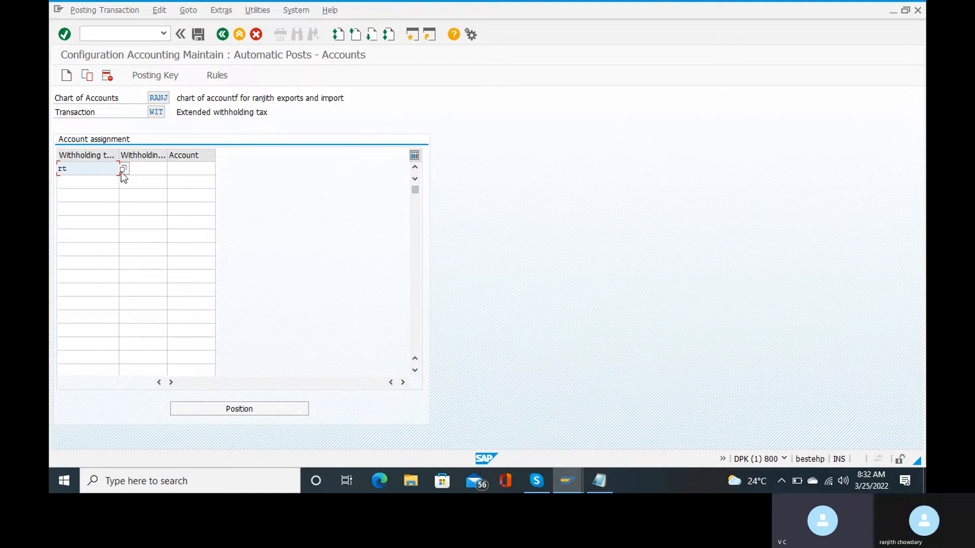
{"action": "key", "text": "Return"}
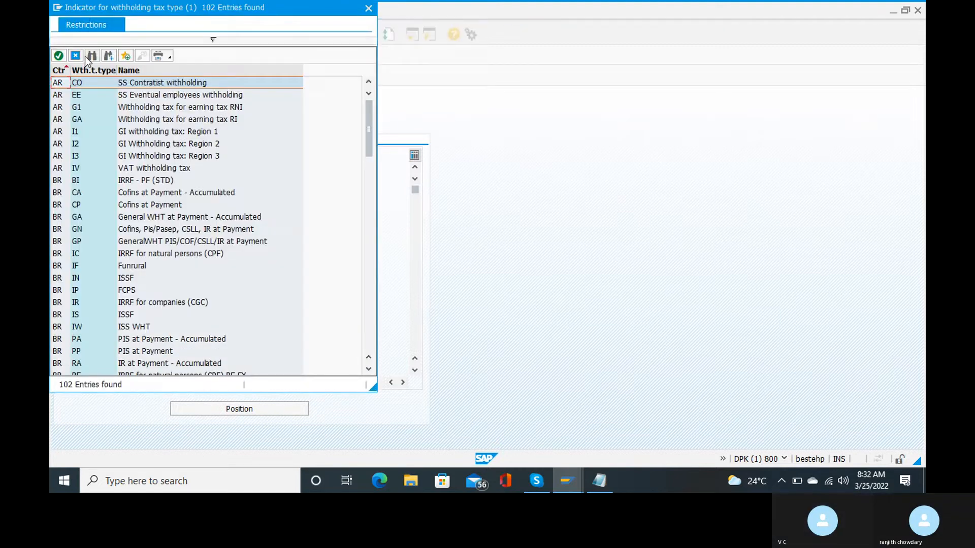
{"action": "type", "text": "rt"}
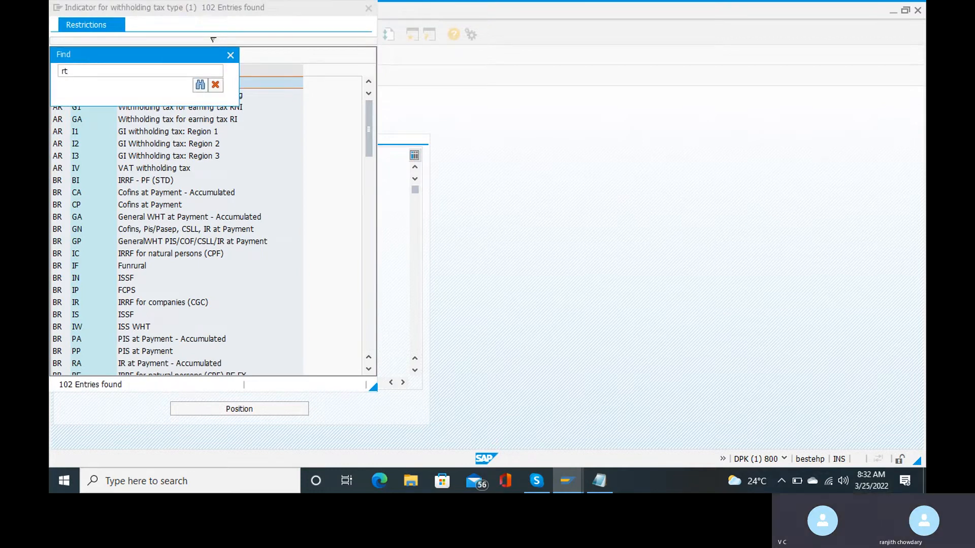
{"action": "key", "text": "Return"}
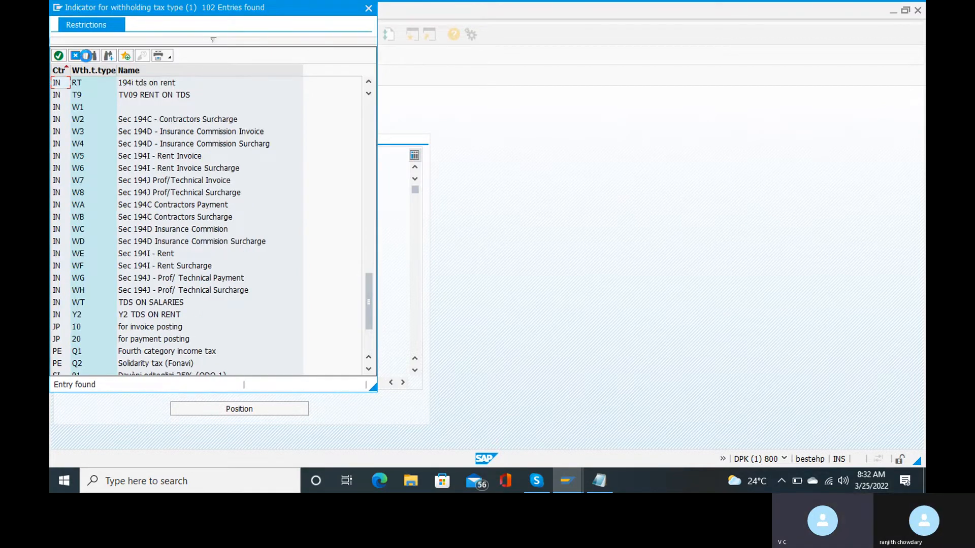
{"action": "double_click", "coordinate": [69, 82]}
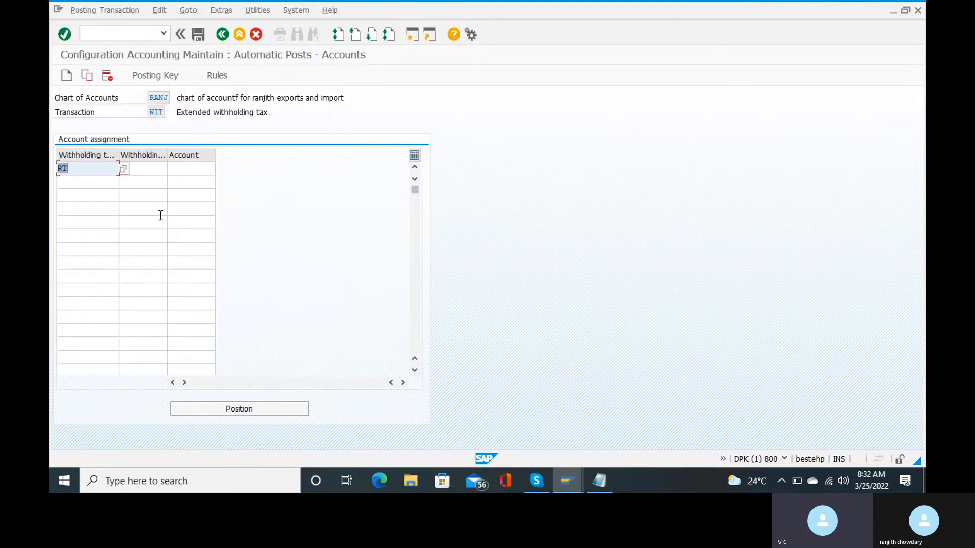
{"action": "left_click", "coordinate": [156, 169]}
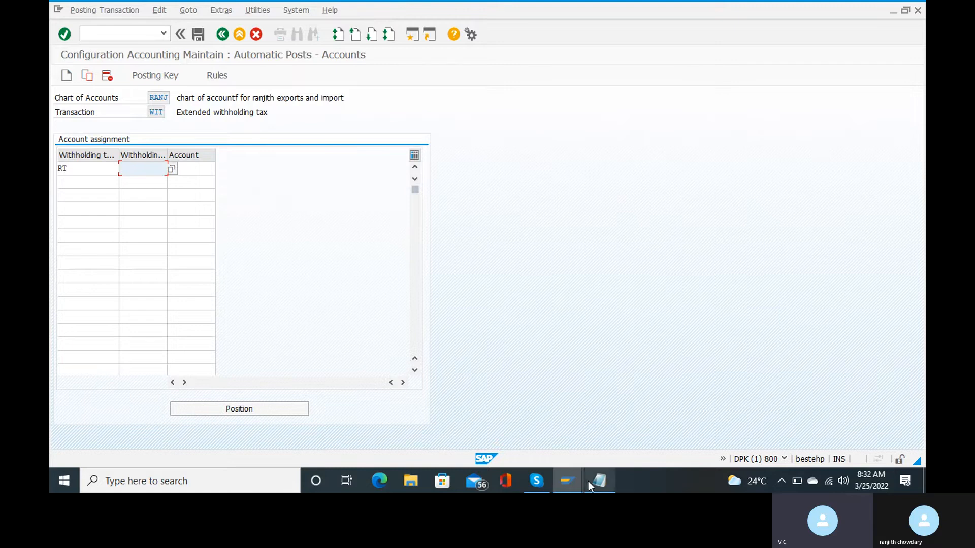
Open the withholding tax code list for the RT row and sort it by country, descending.
{"action": "mouse_move", "coordinate": [599, 480]}
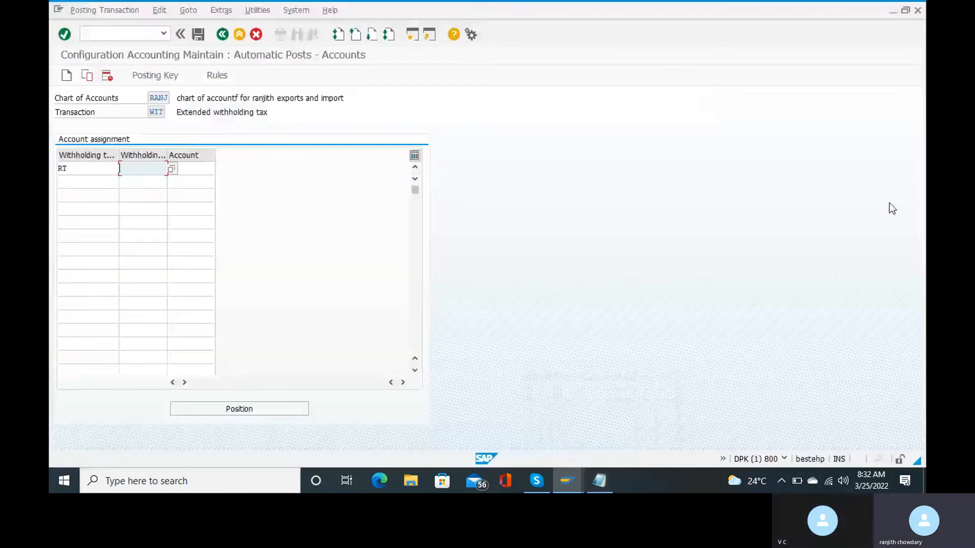
{"action": "left_click", "coordinate": [172, 168]}
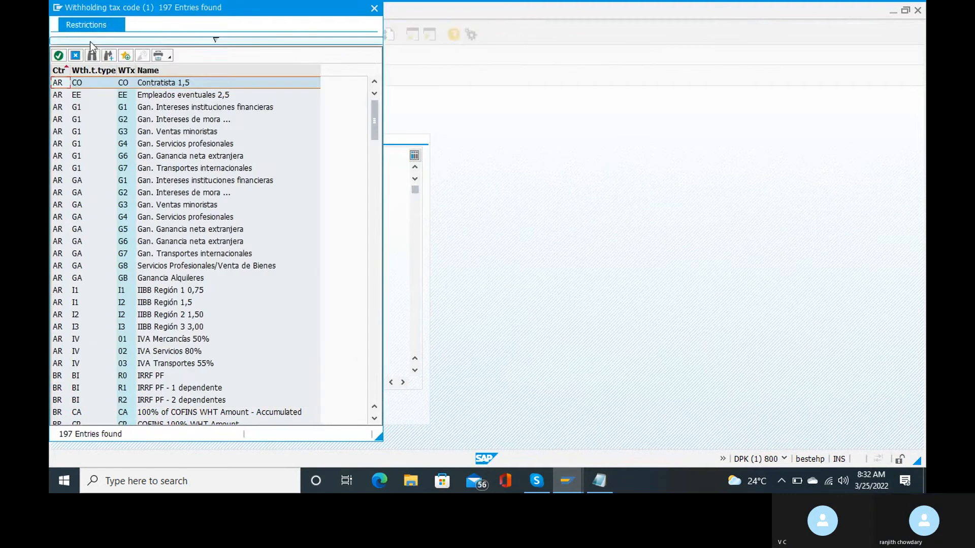
{"action": "left_click", "coordinate": [94, 54]}
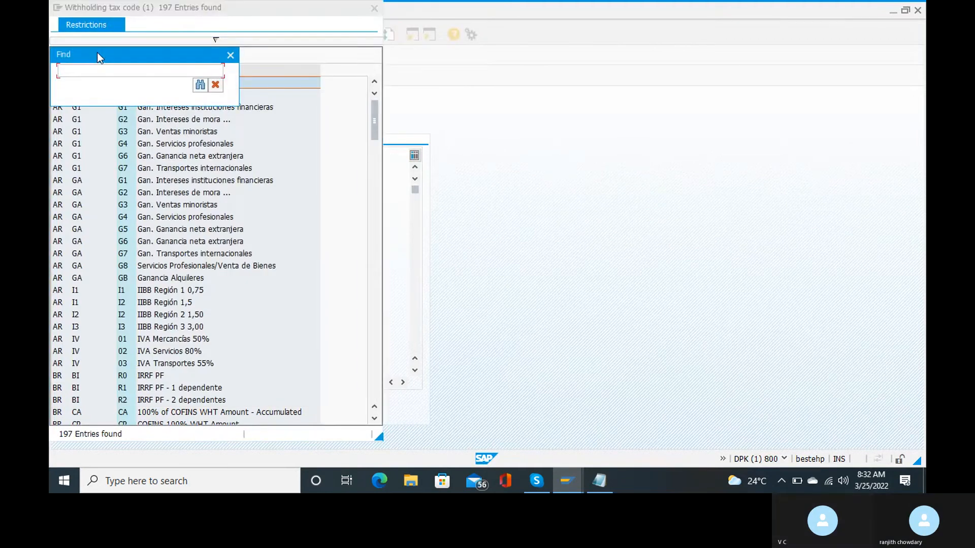
{"action": "key", "text": "ctrl+v"}
{"action": "key", "text": "Return"}
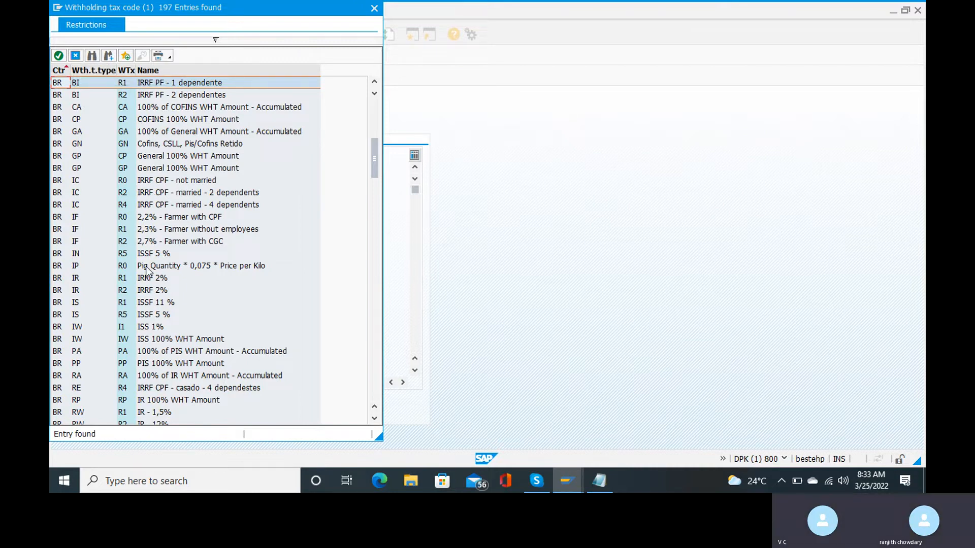
{"action": "scroll", "coordinate": [146, 271], "scroll_direction": "down", "scroll_amount": 1}
{"action": "scroll", "coordinate": [147, 271], "scroll_direction": "down", "scroll_amount": 1}
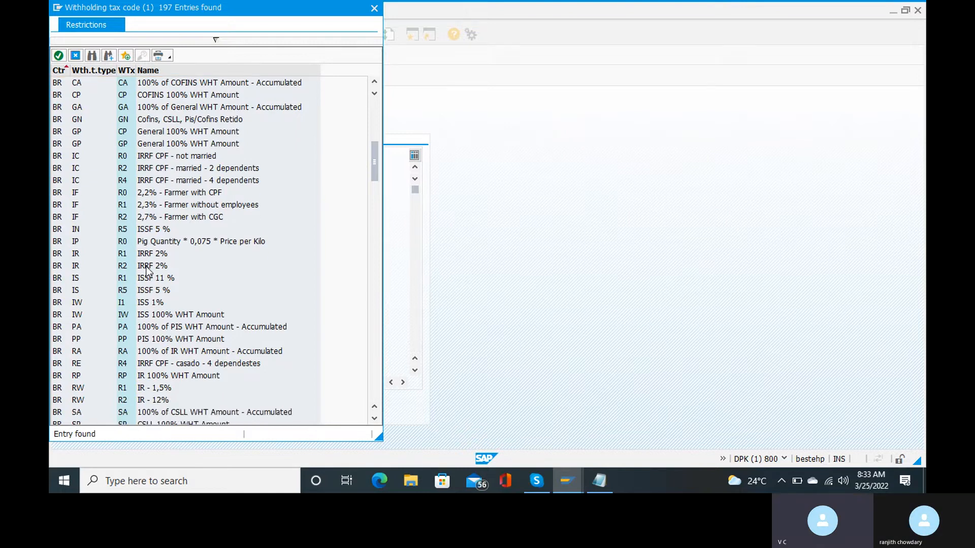
{"action": "scroll", "coordinate": [146, 271], "scroll_direction": "up", "scroll_amount": 2}
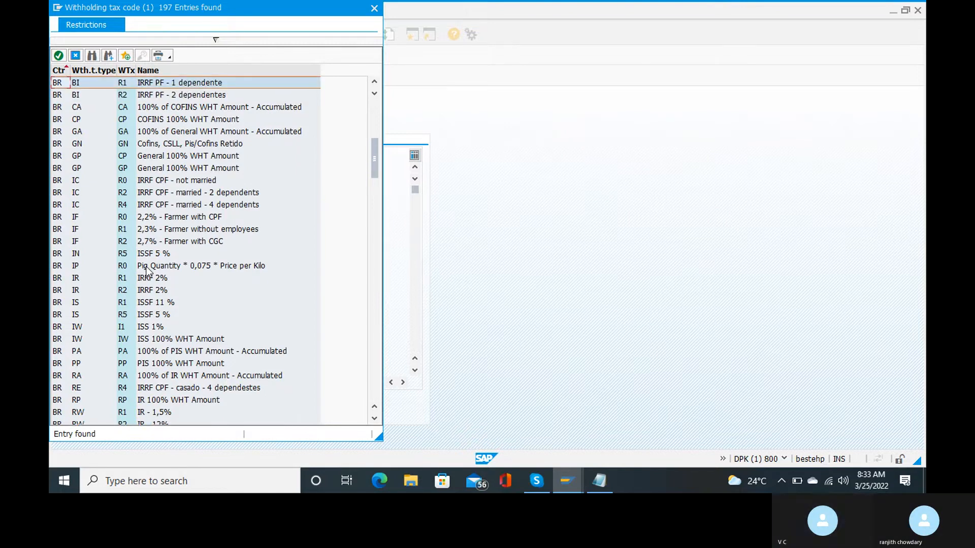
{"action": "left_click", "coordinate": [61, 70]}
{"action": "left_click", "coordinate": [59, 67]}
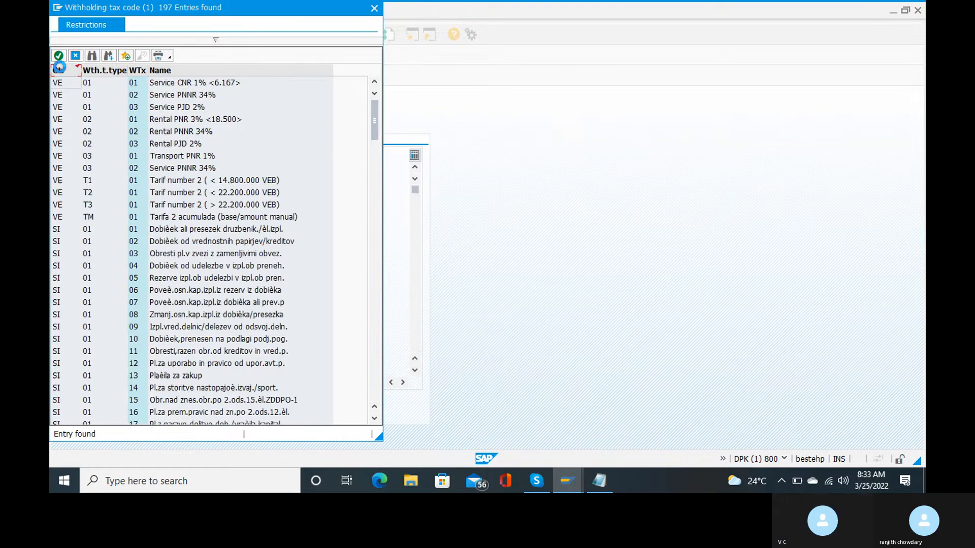
Search the code list for 'in' entries and choose code R1 for the RT row.
{"action": "left_click", "coordinate": [92, 57]}
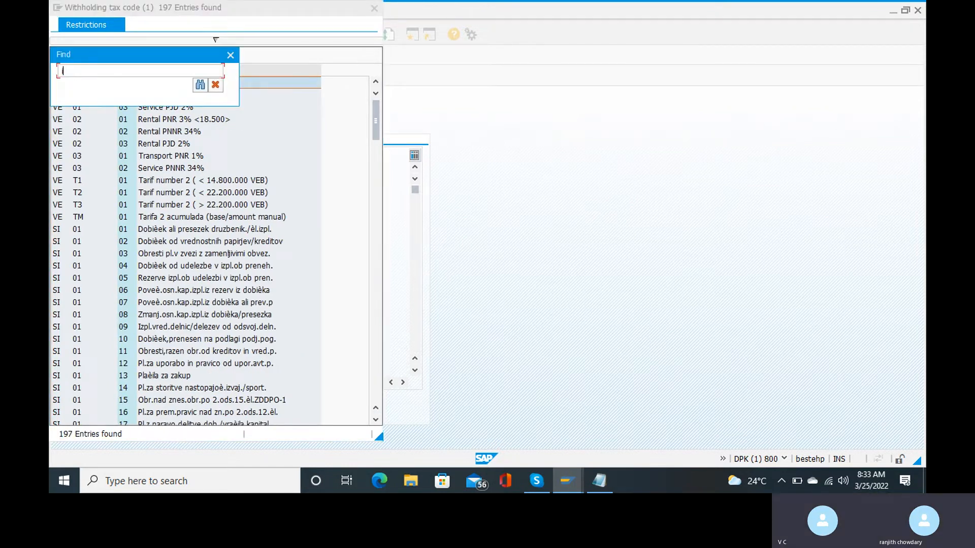
{"action": "type", "text": "ind"}
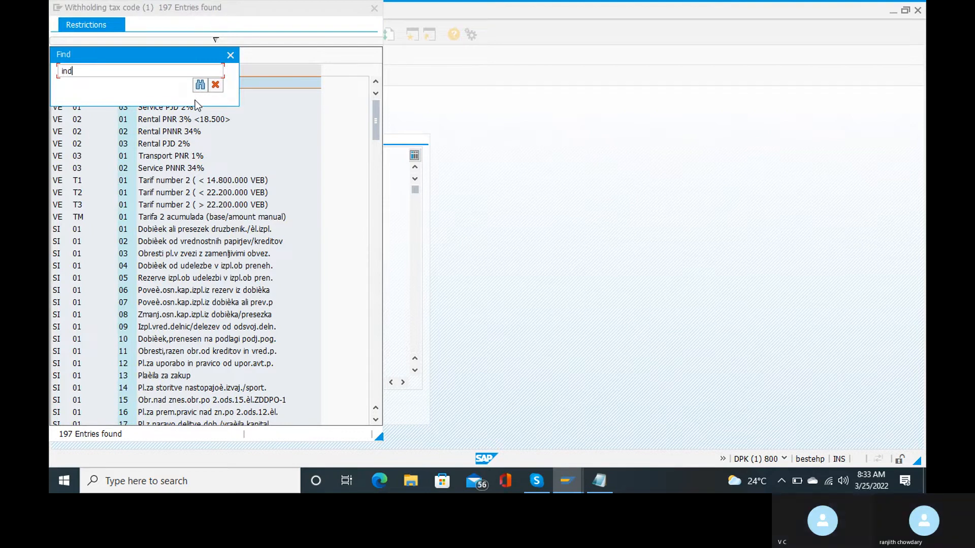
{"action": "key", "text": "BackSpace"}
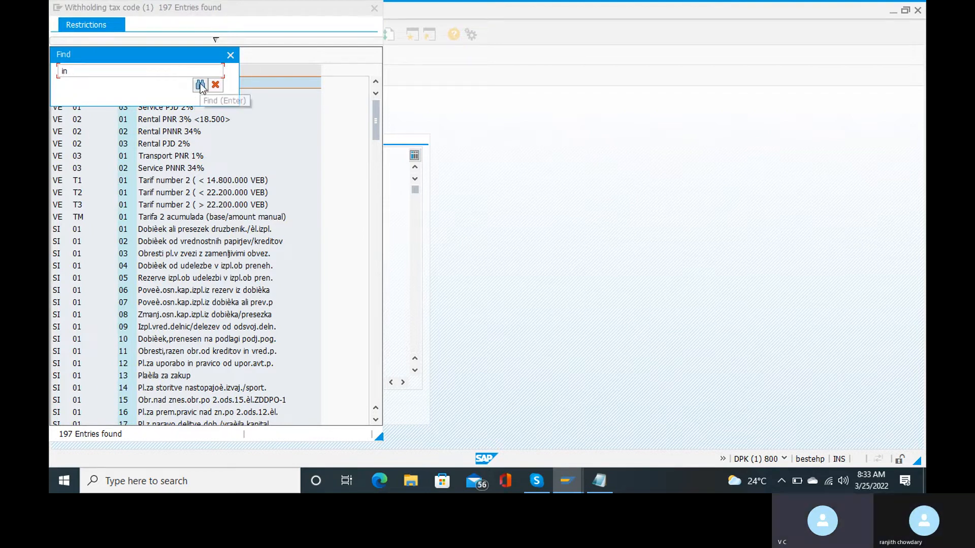
{"action": "left_click", "coordinate": [201, 85]}
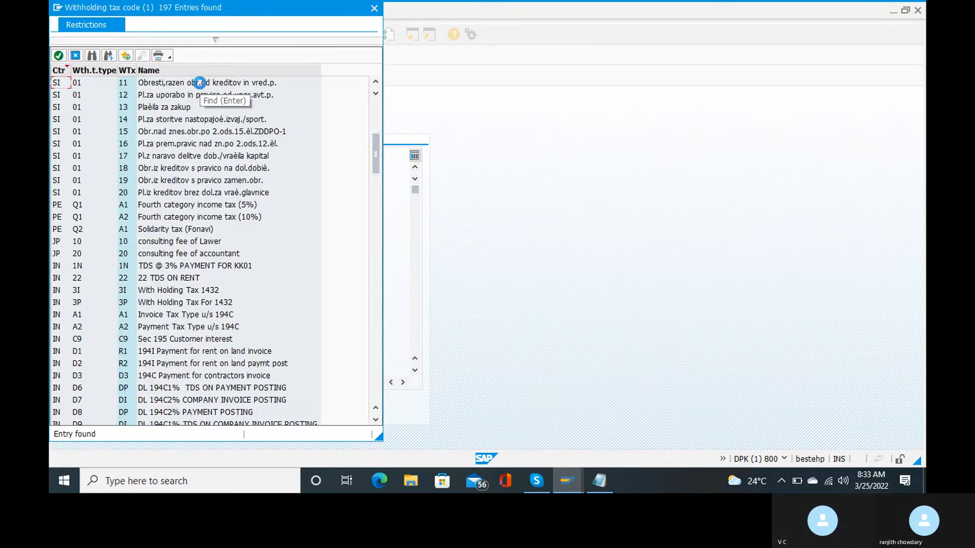
{"action": "left_click", "coordinate": [201, 84]}
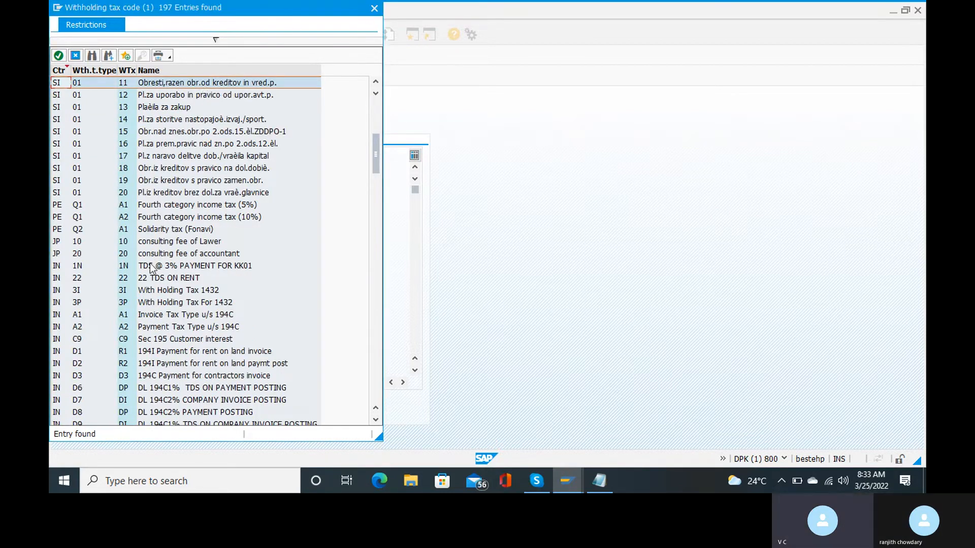
{"action": "scroll", "coordinate": [102, 315], "scroll_direction": "down", "scroll_amount": 1}
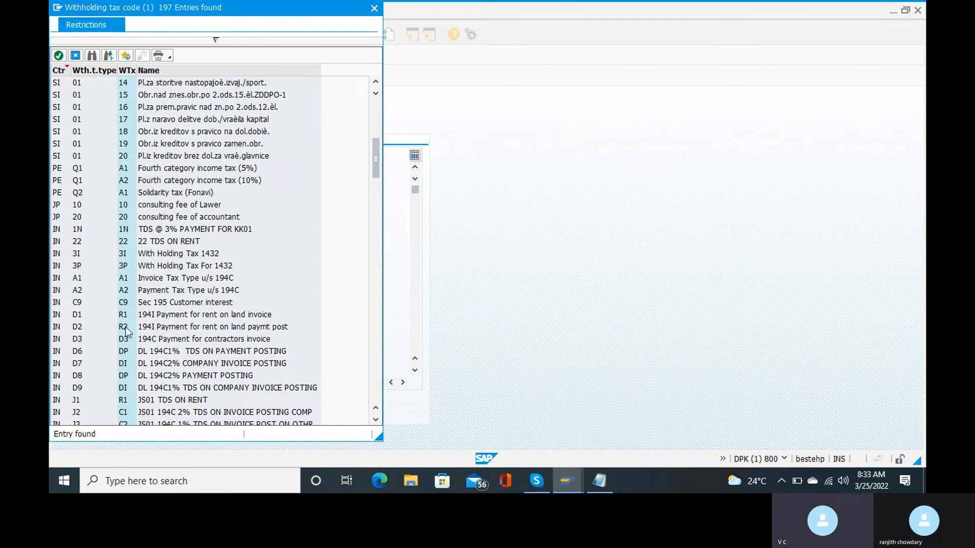
{"action": "scroll", "coordinate": [120, 355], "scroll_direction": "down", "scroll_amount": 2}
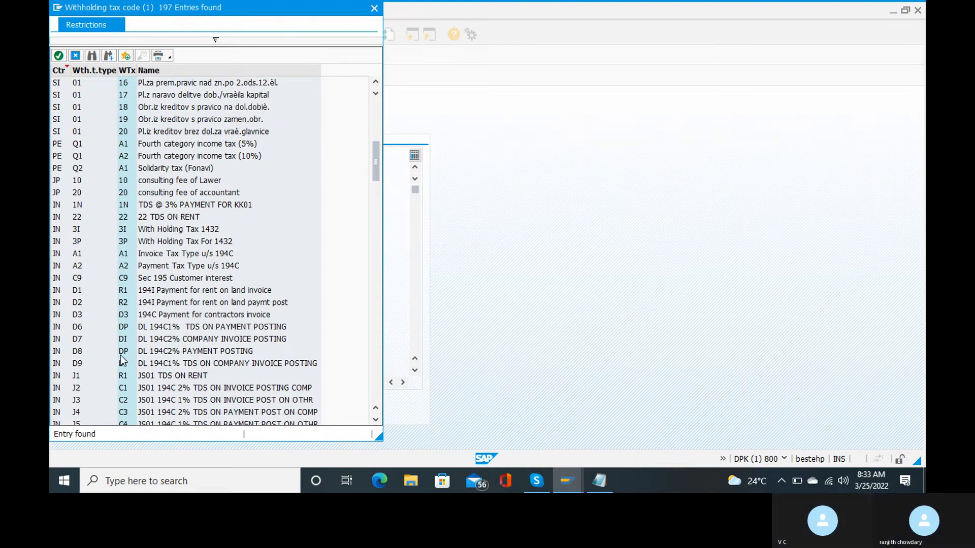
{"action": "scroll", "coordinate": [120, 359], "scroll_direction": "down", "scroll_amount": 1}
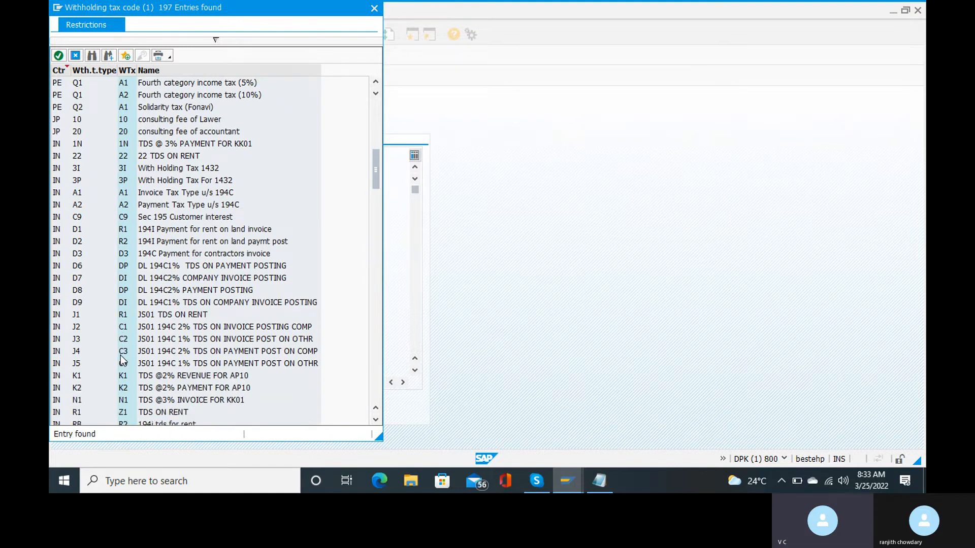
{"action": "scroll", "coordinate": [122, 359], "scroll_direction": "down", "scroll_amount": 2}
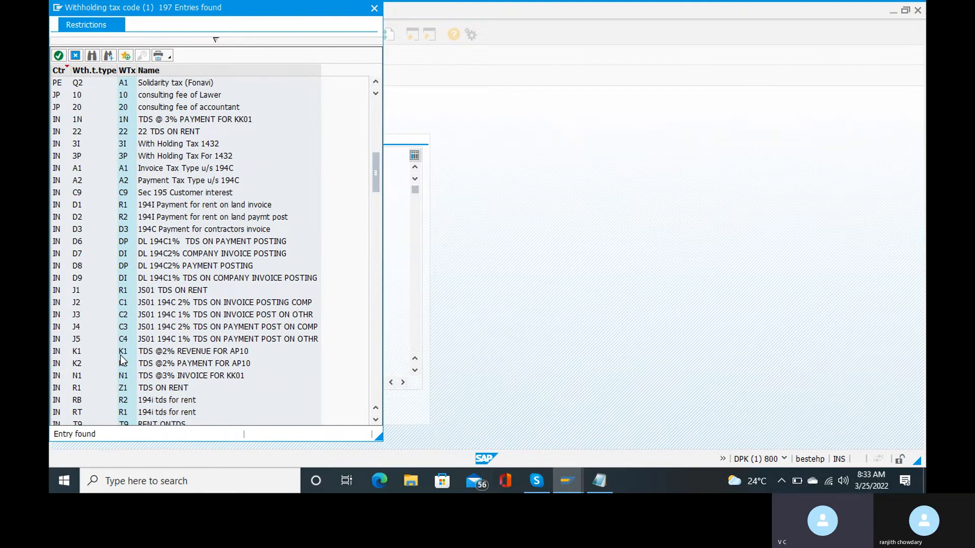
{"action": "double_click", "coordinate": [127, 412]}
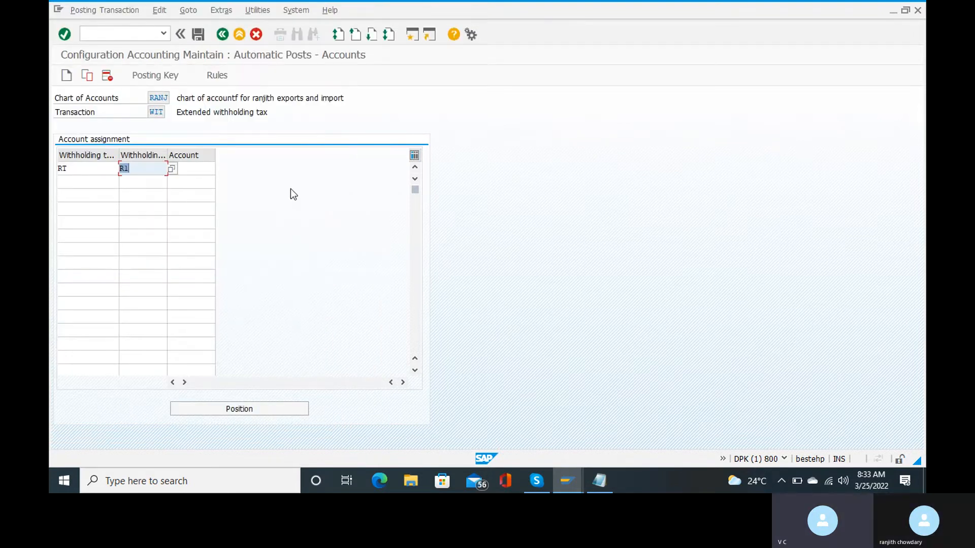
Assign G/L account 100505 (tds on rent) to the RT/R1 row.
{"action": "left_click", "coordinate": [201, 169]}
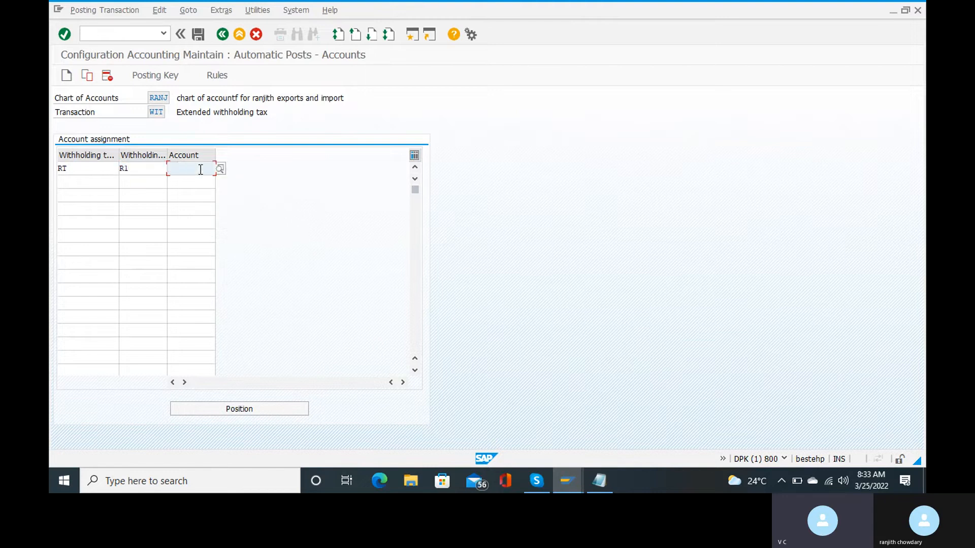
{"action": "left_click", "coordinate": [220, 168]}
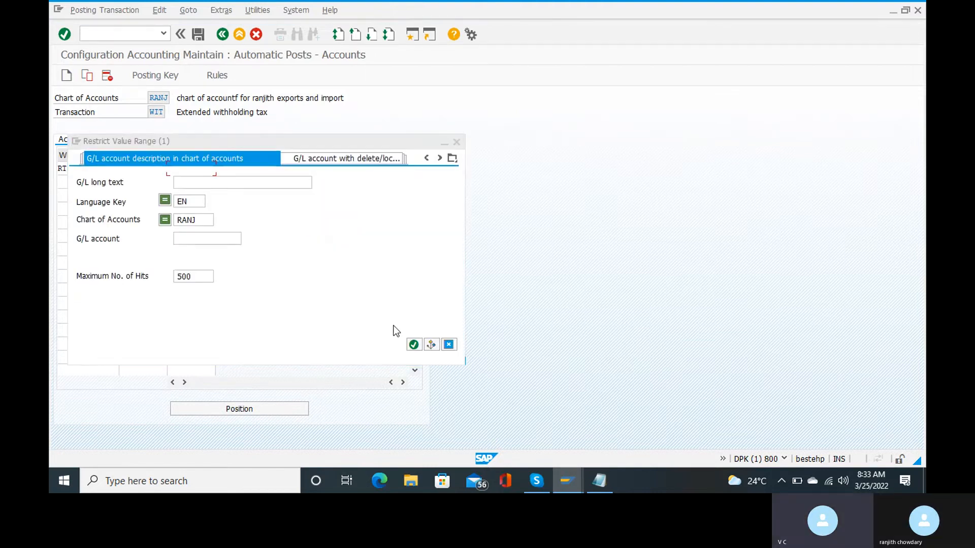
{"action": "left_click", "coordinate": [413, 346]}
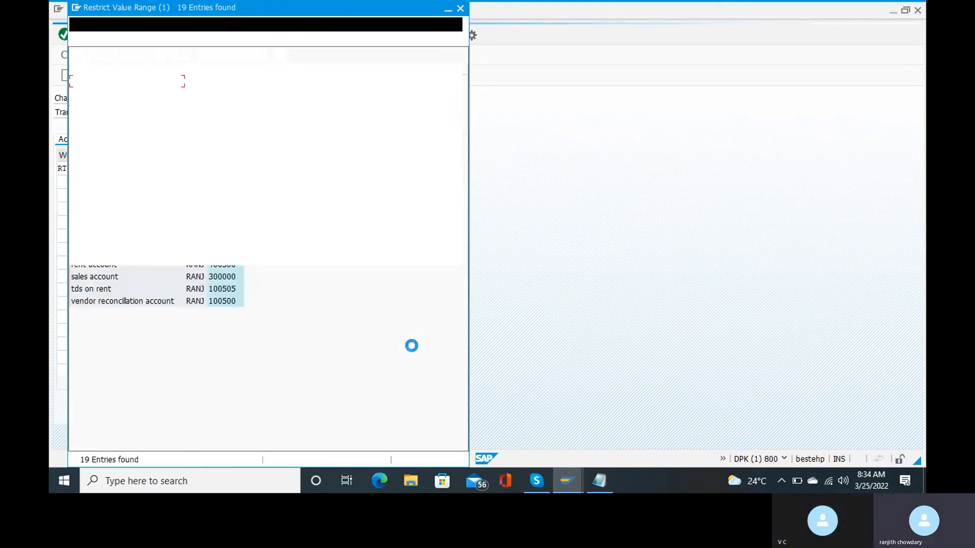
{"action": "left_click", "coordinate": [100, 290]}
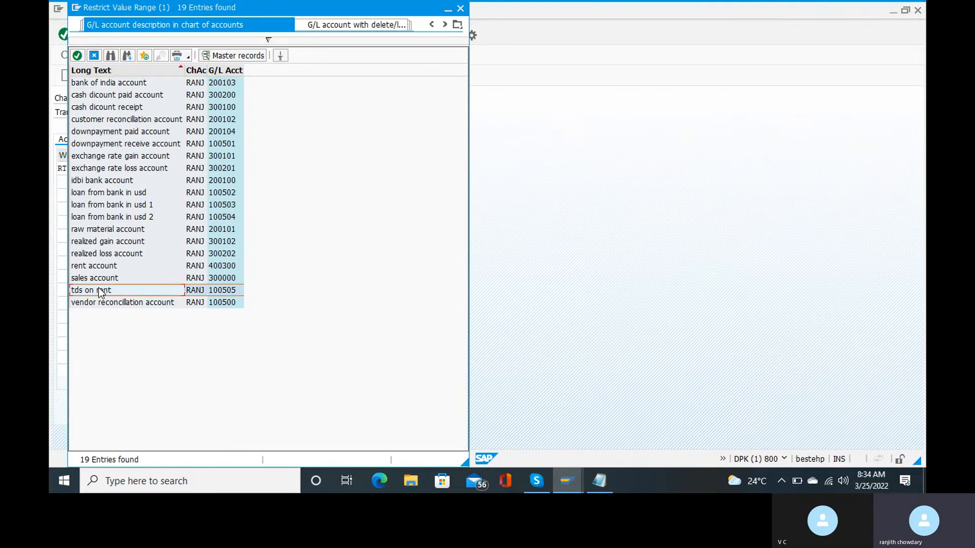
{"action": "double_click", "coordinate": [98, 288]}
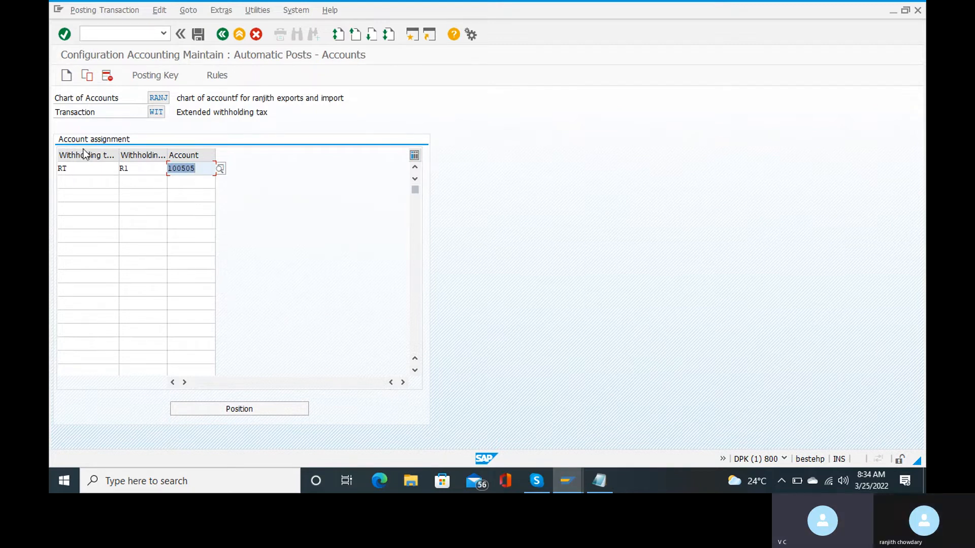
{"action": "left_click", "coordinate": [72, 181]}
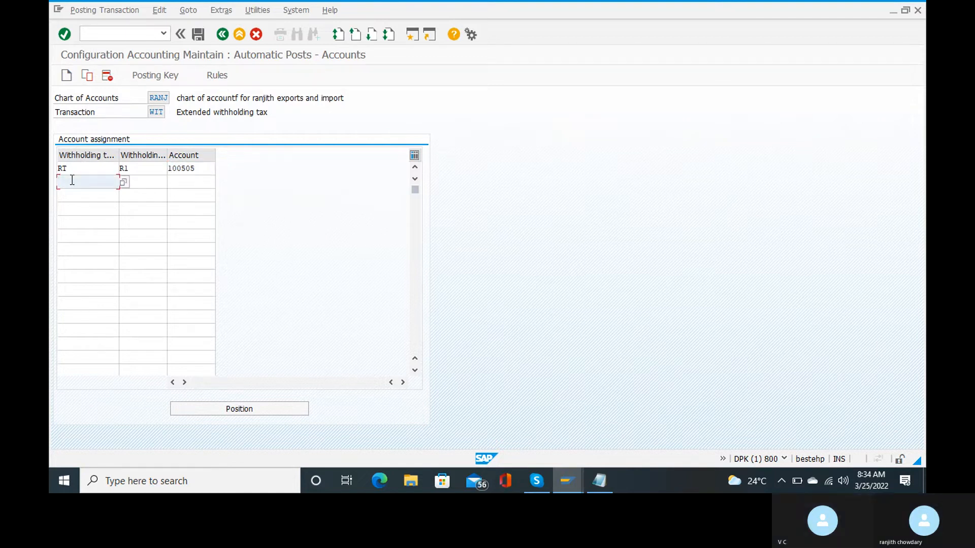
Set the second row's withholding tax type to RB.
{"action": "left_click", "coordinate": [122, 186]}
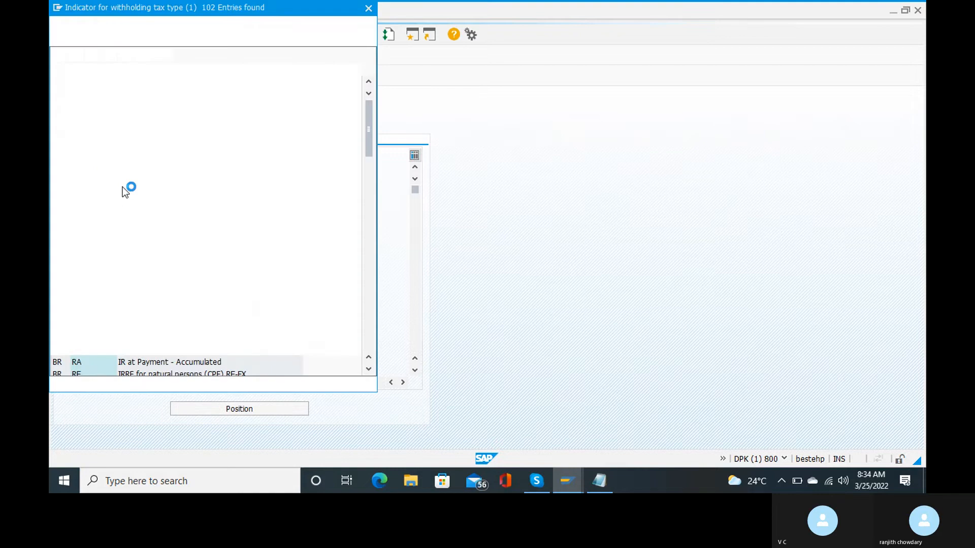
{"action": "left_click", "coordinate": [111, 56]}
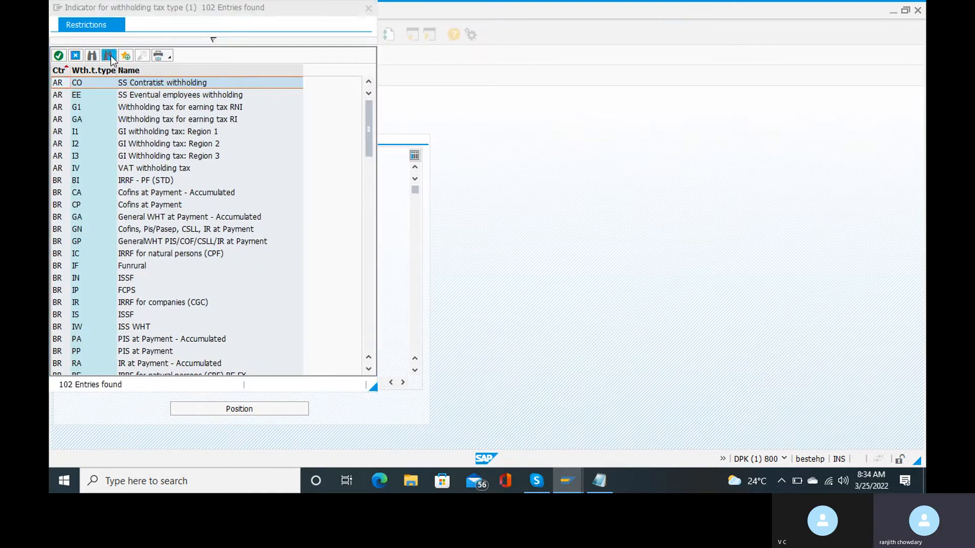
{"action": "type", "text": "rb"}
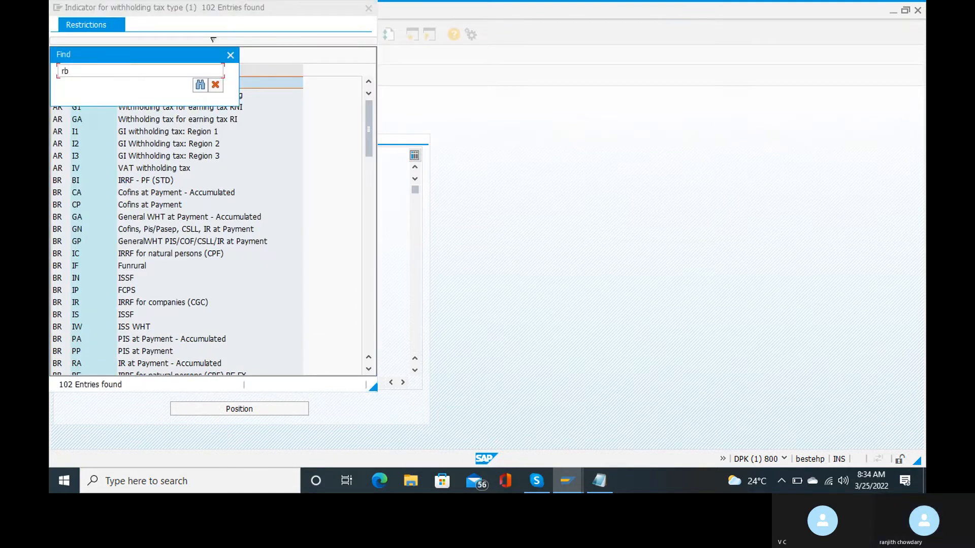
{"action": "key", "text": "Return"}
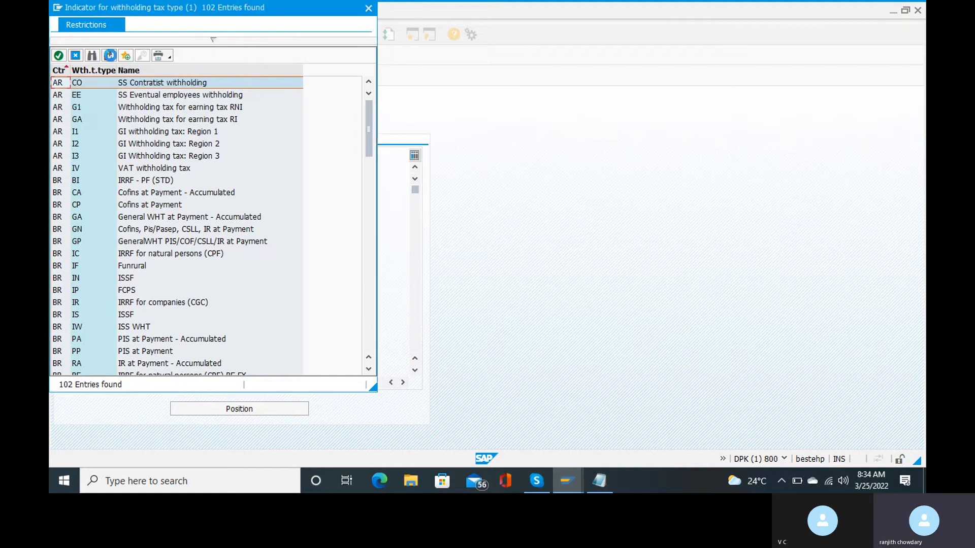
{"action": "double_click", "coordinate": [76, 82]}
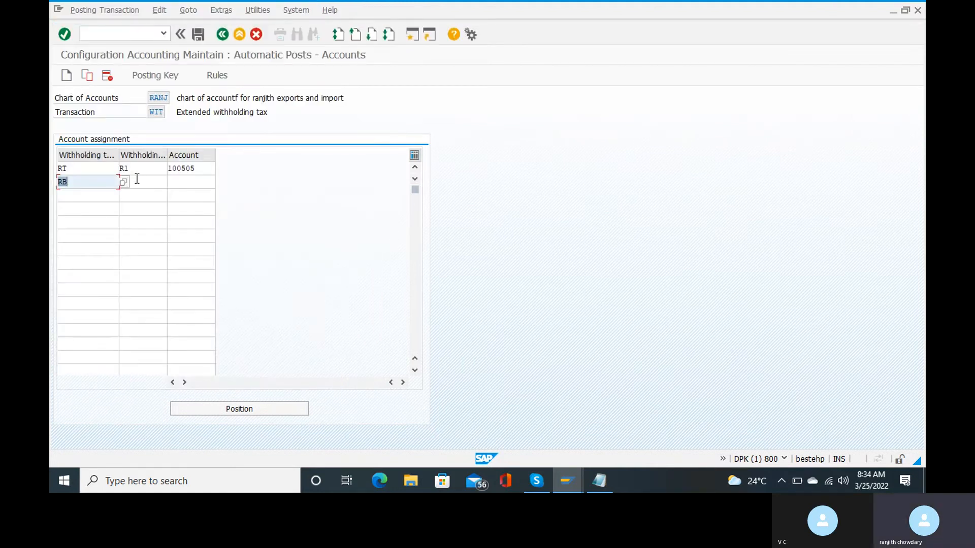
Search the row-2 withholding tax code list for R2 and then for 'in' entries.
{"action": "left_click", "coordinate": [136, 179]}
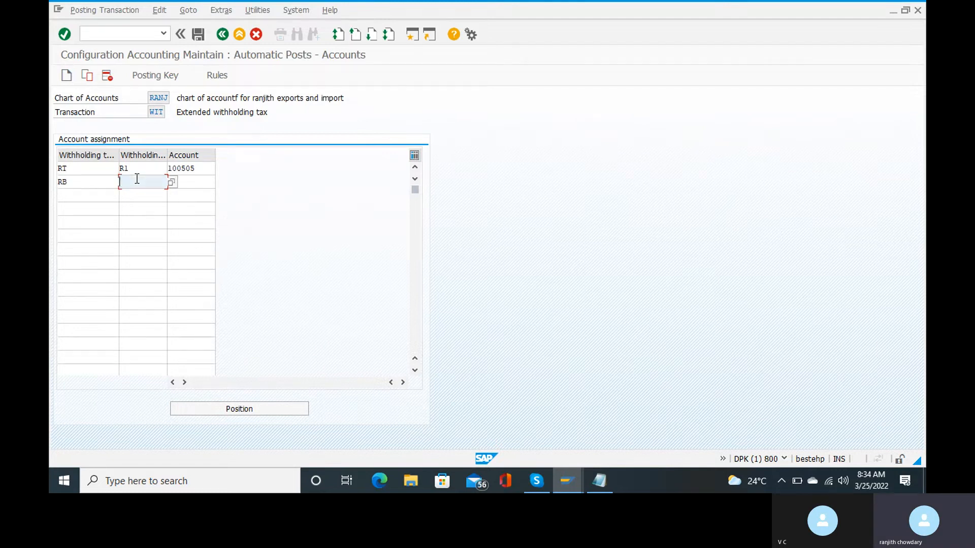
{"action": "left_click", "coordinate": [172, 182]}
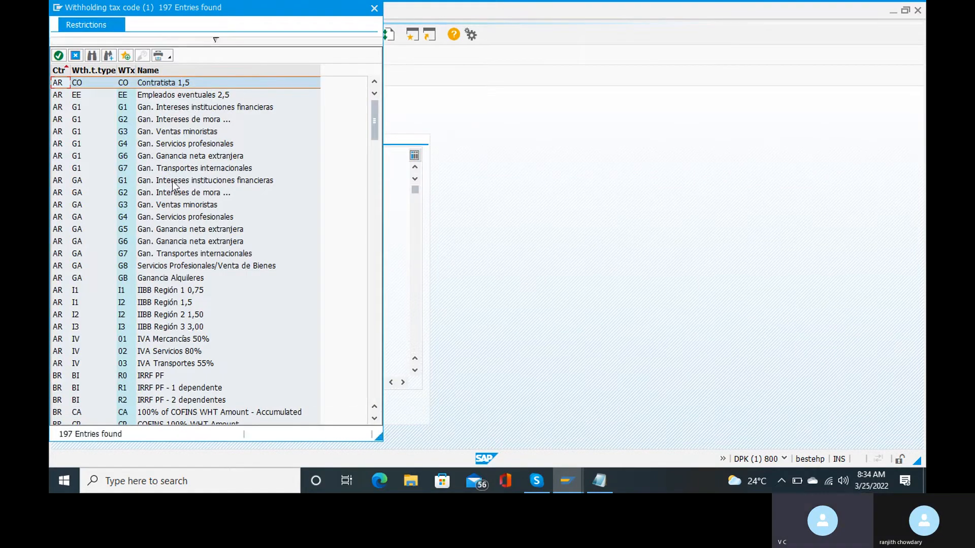
{"action": "left_click", "coordinate": [92, 57]}
{"action": "type", "text": "r2"}
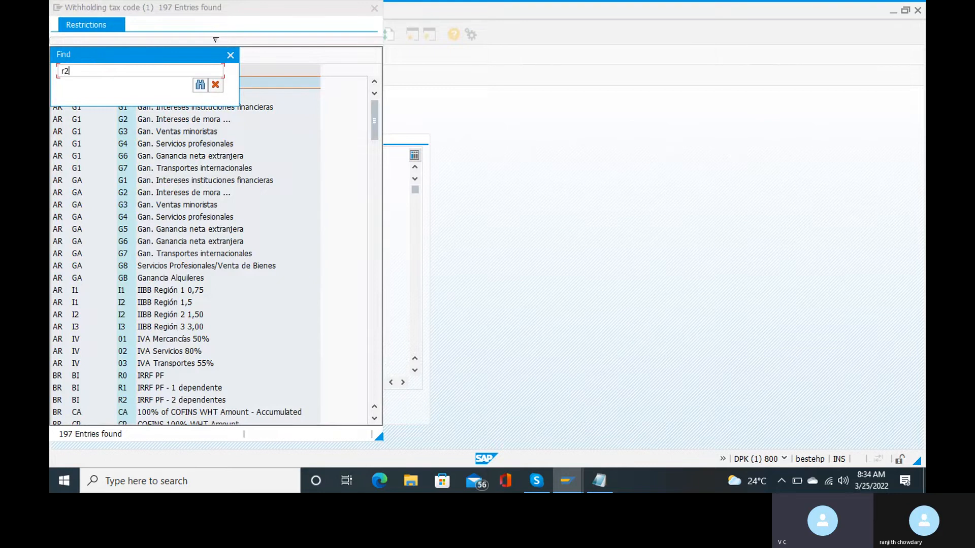
{"action": "key", "text": "BackSpace"}
{"action": "key", "text": "BackSpace"}
{"action": "type", "text": "R2"}
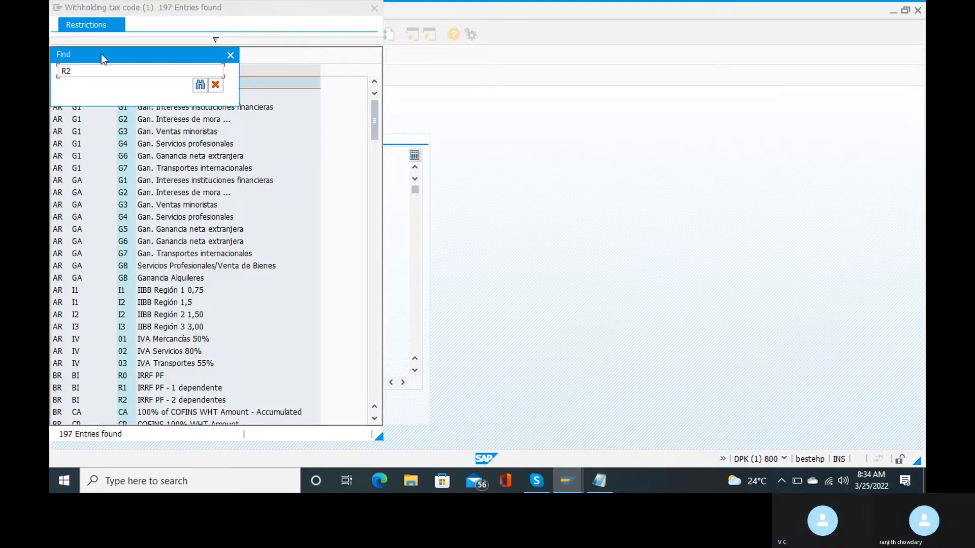
{"action": "left_click", "coordinate": [199, 86]}
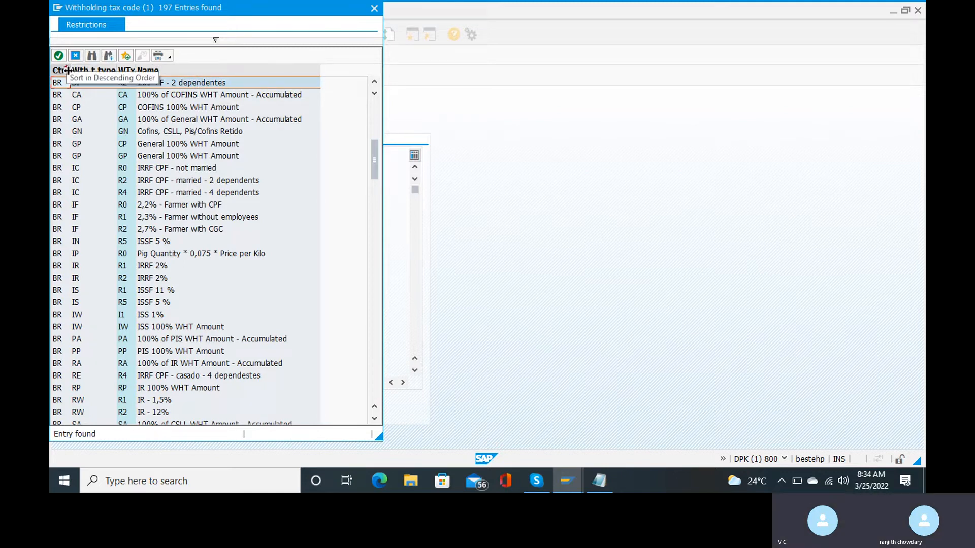
{"action": "left_click_drag", "start_coordinate": [68, 70], "coordinate": [66, 70]}
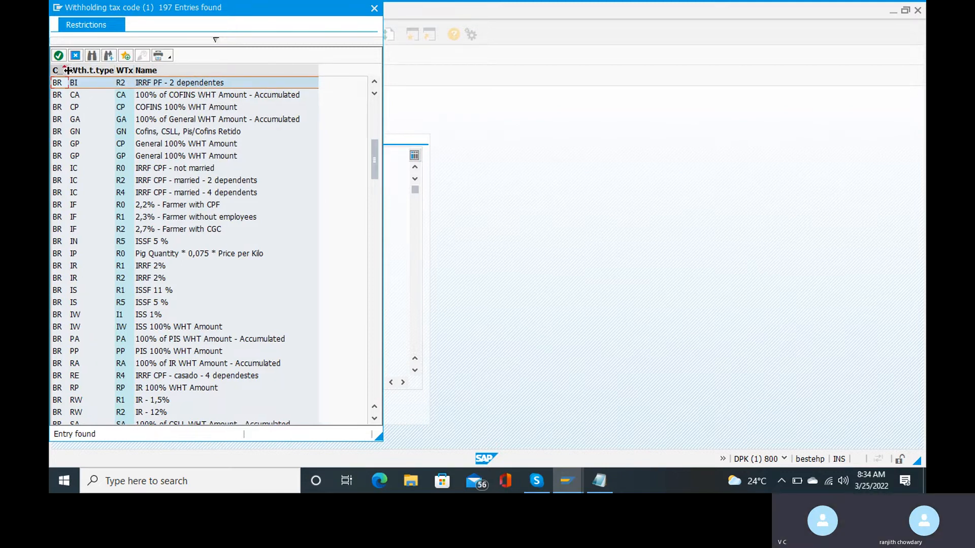
{"action": "left_click", "coordinate": [93, 54]}
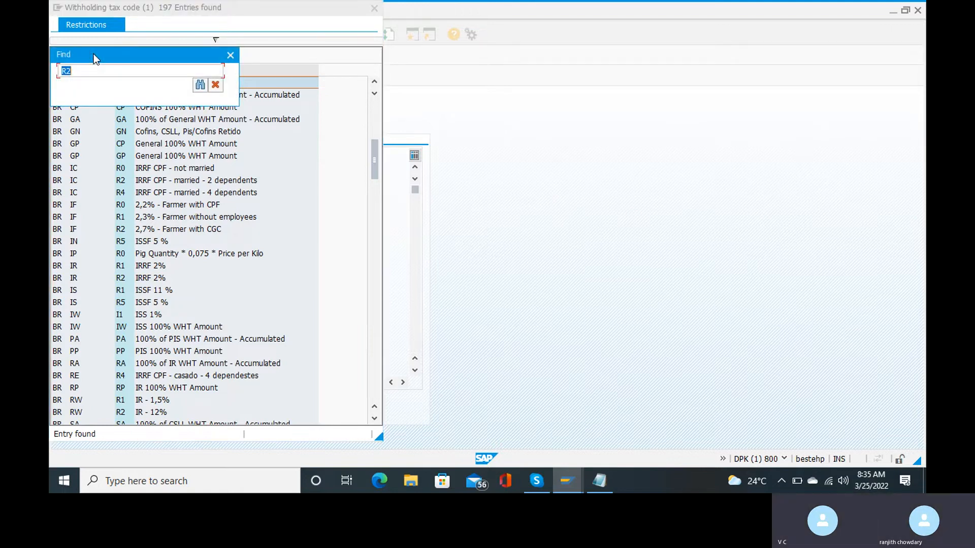
{"action": "type", "text": "in"}
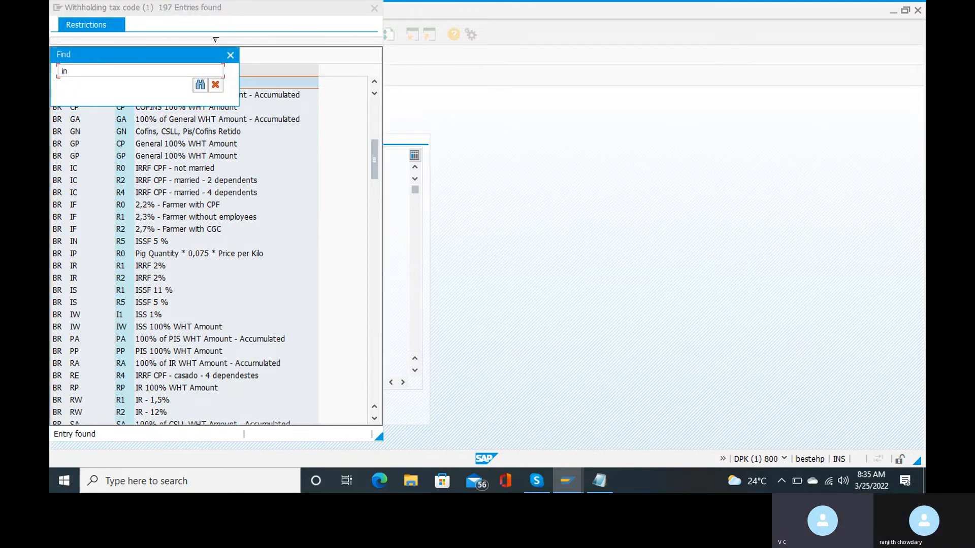
{"action": "left_click", "coordinate": [198, 87]}
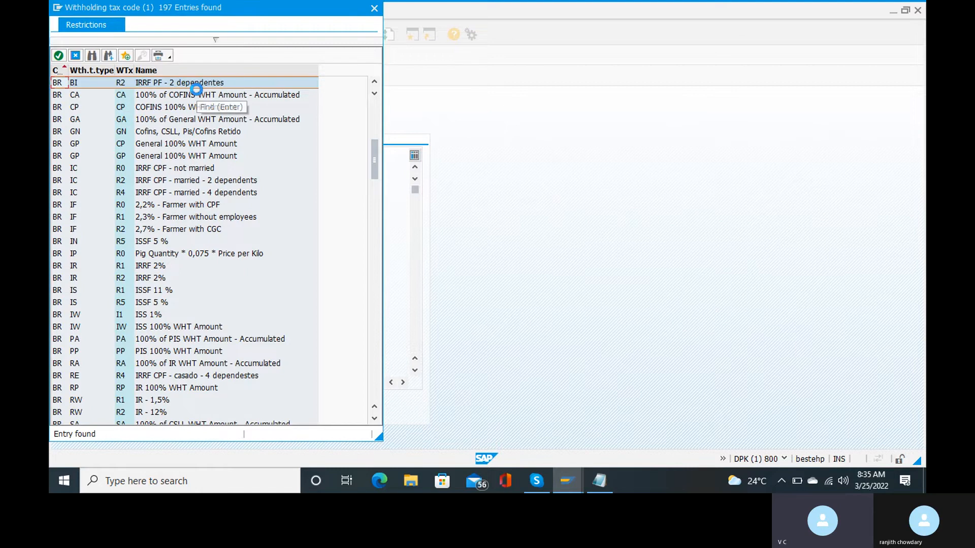
Scroll the code list and choose IN RB R2 as the second row's tax code.
{"action": "scroll", "coordinate": [197, 89], "scroll_direction": "up", "scroll_amount": 8}
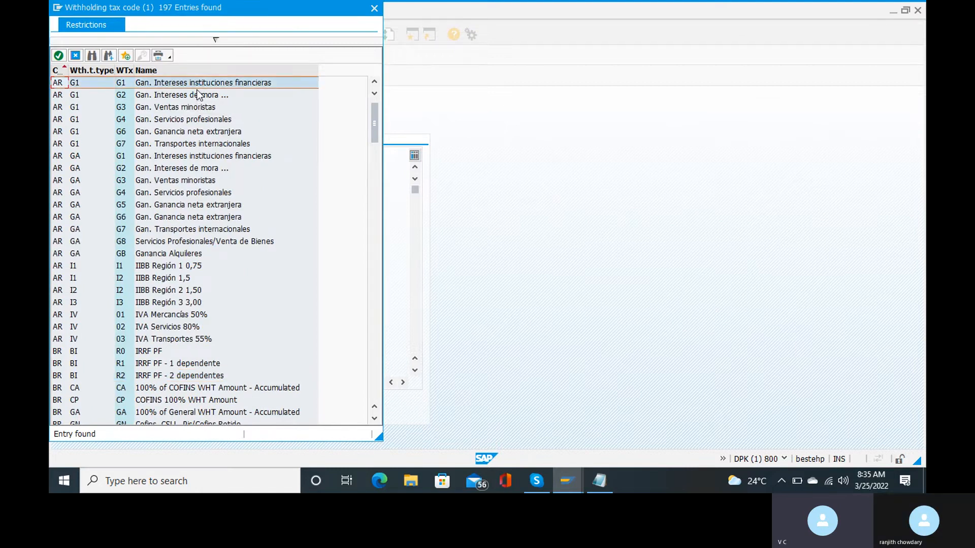
{"action": "scroll", "coordinate": [182, 253], "scroll_direction": "down", "scroll_amount": 5}
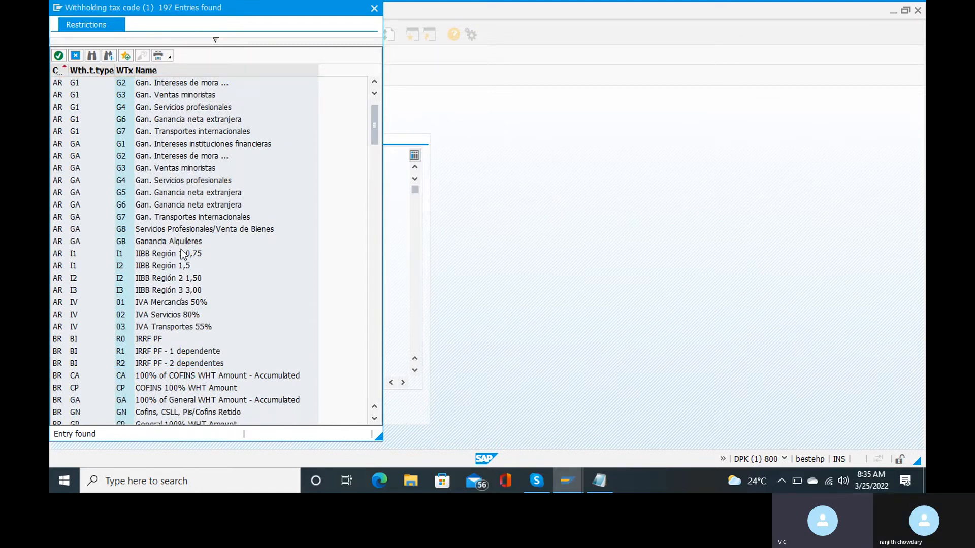
{"action": "scroll", "coordinate": [181, 252], "scroll_direction": "down", "scroll_amount": 4}
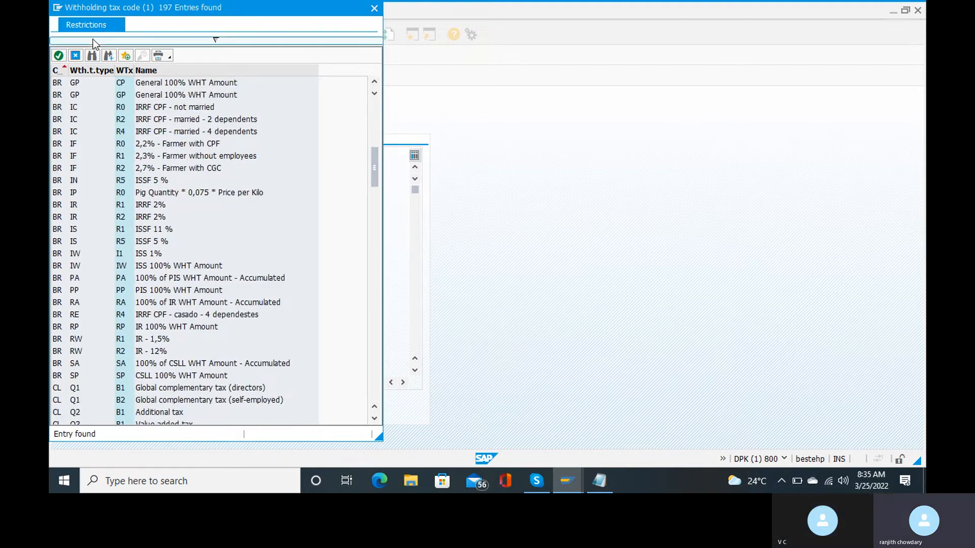
{"action": "left_click", "coordinate": [92, 54]}
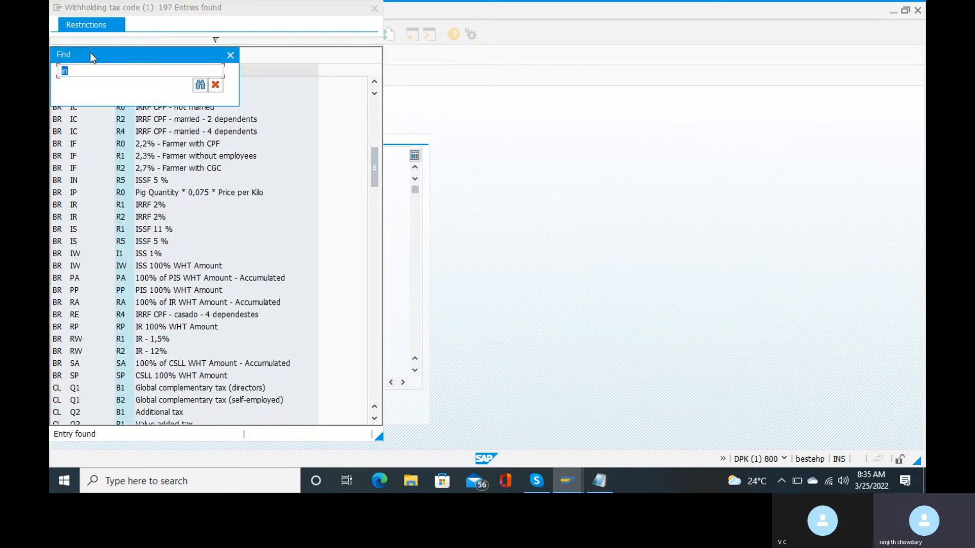
{"action": "key", "text": "Escape"}
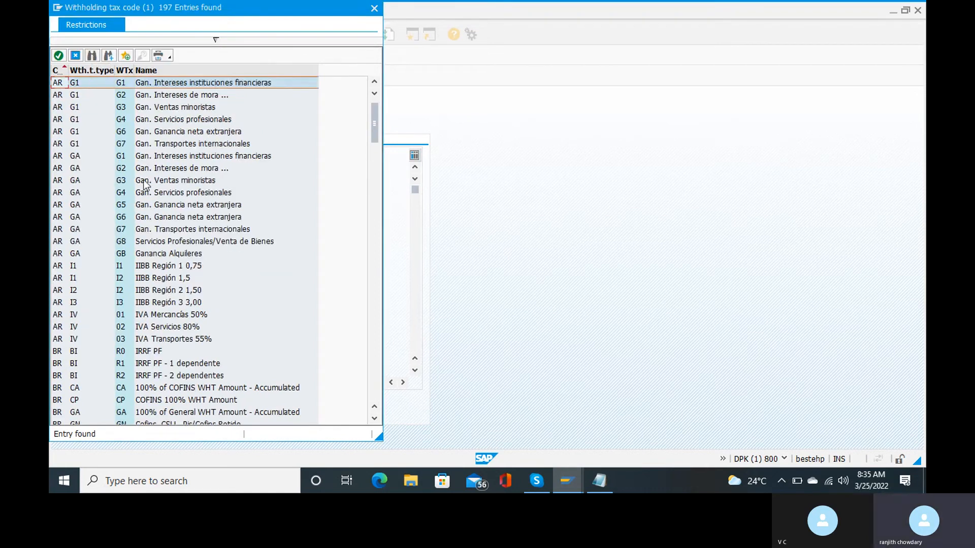
{"action": "scroll", "coordinate": [144, 184], "scroll_direction": "down", "scroll_amount": 7}
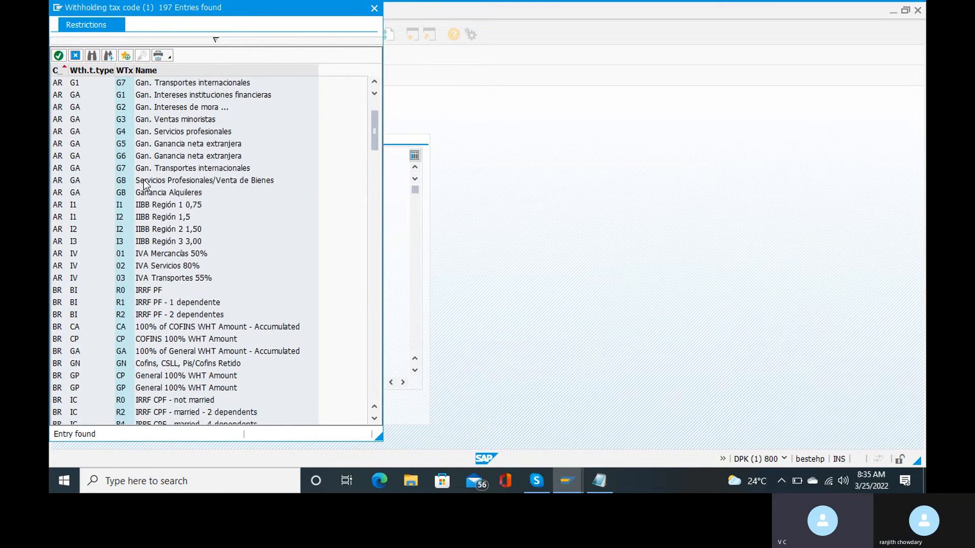
{"action": "scroll", "coordinate": [239, 349], "scroll_direction": "down", "scroll_amount": 13}
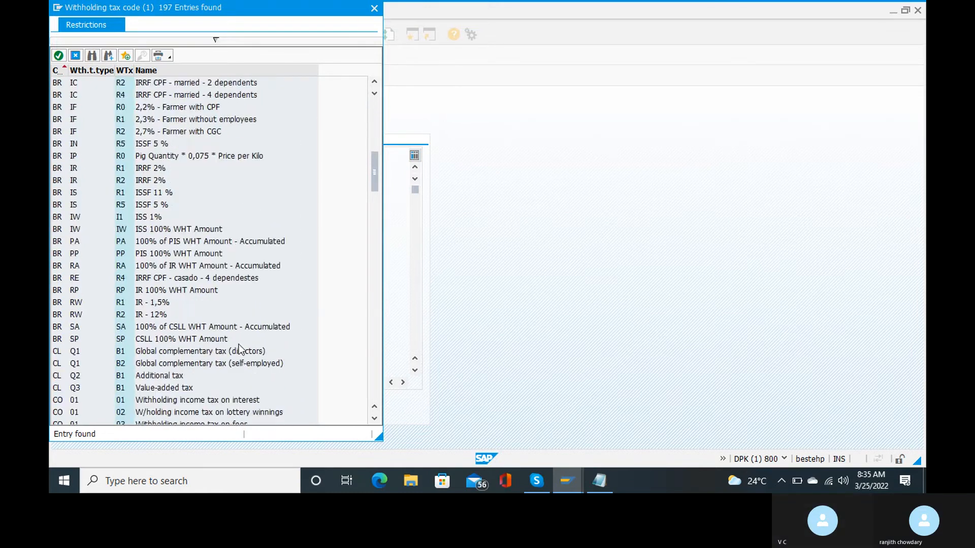
{"action": "scroll", "coordinate": [240, 349], "scroll_direction": "down", "scroll_amount": 19}
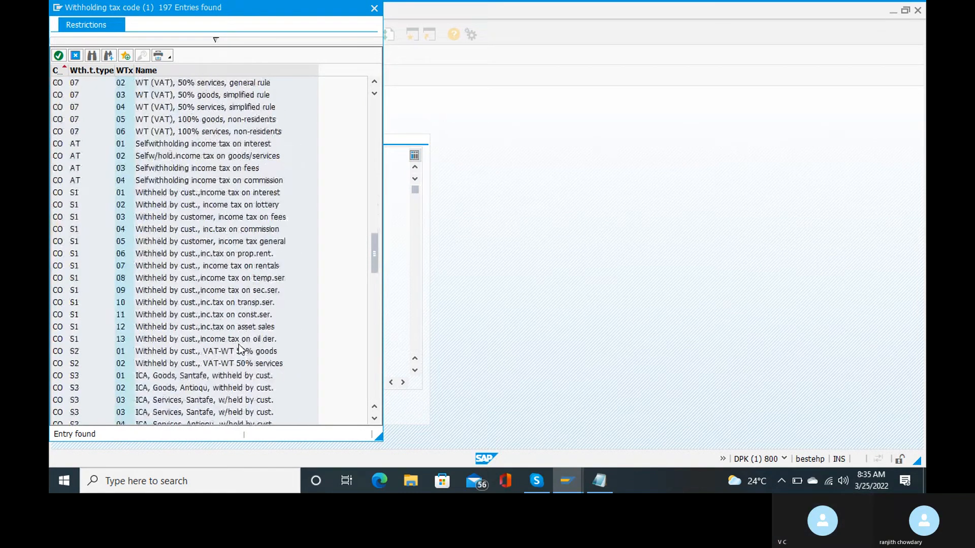
{"action": "scroll", "coordinate": [239, 345], "scroll_direction": "down", "scroll_amount": 1}
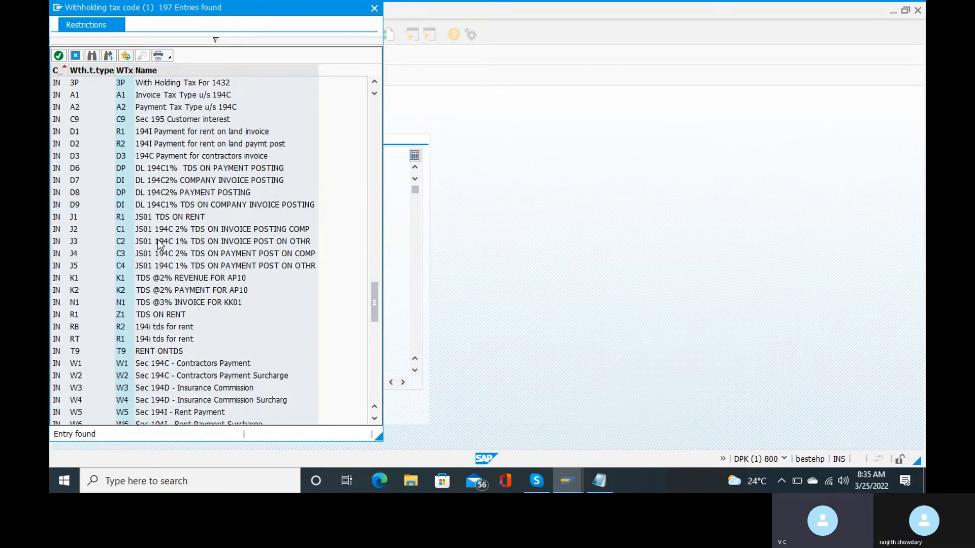
{"action": "double_click", "coordinate": [121, 327]}
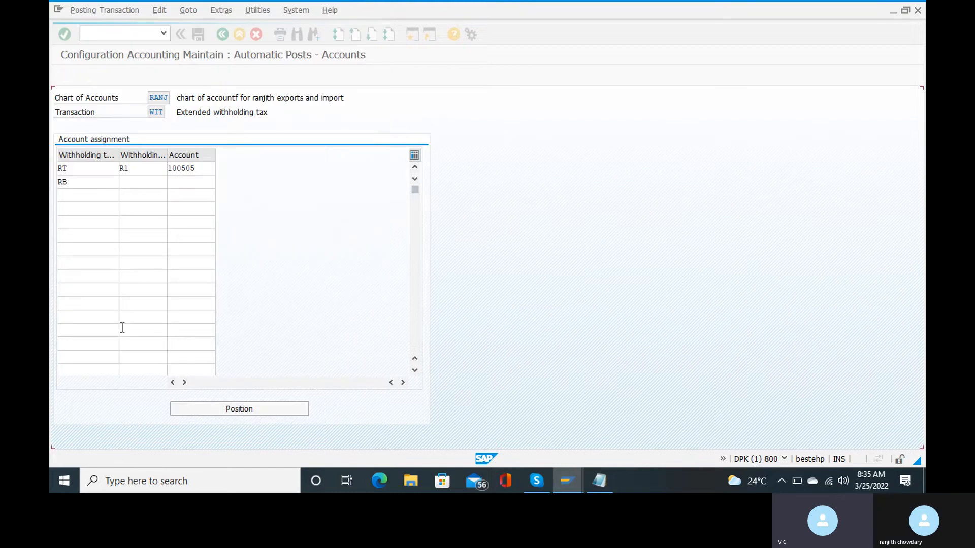
Assign G/L account 100505 (tds on rent) to the RB/R2 row.
{"action": "left_click", "coordinate": [203, 183]}
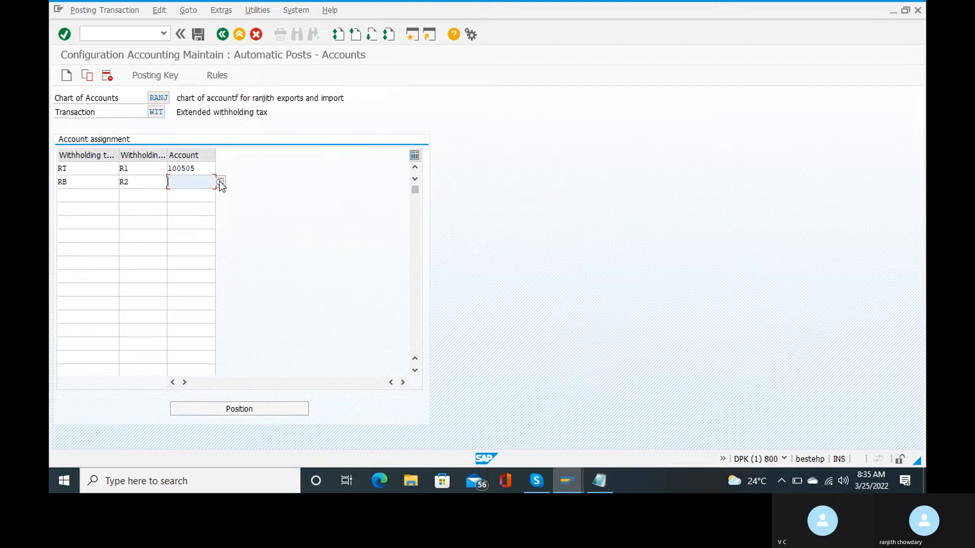
{"action": "left_click", "coordinate": [219, 183]}
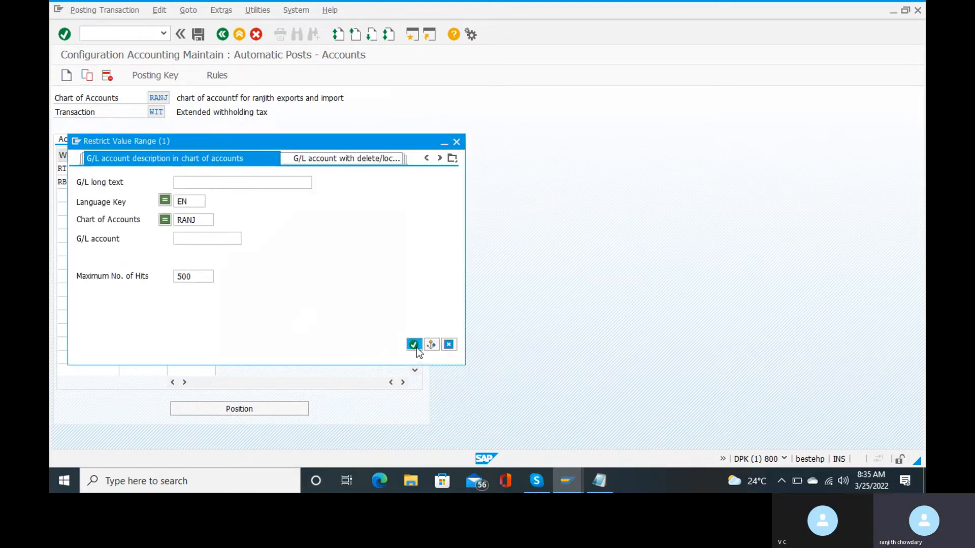
{"action": "left_click", "coordinate": [415, 345]}
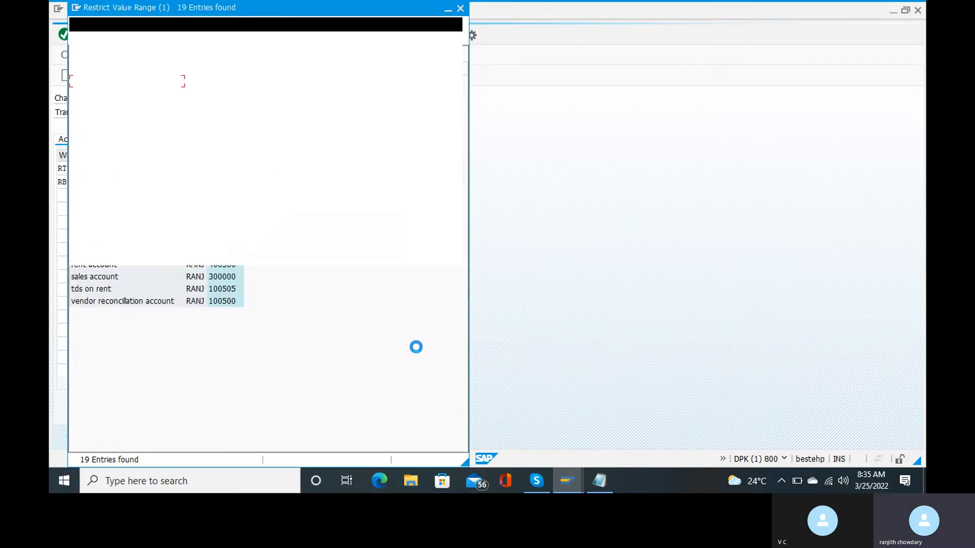
{"action": "left_click", "coordinate": [107, 290]}
{"action": "double_click", "coordinate": [107, 290]}
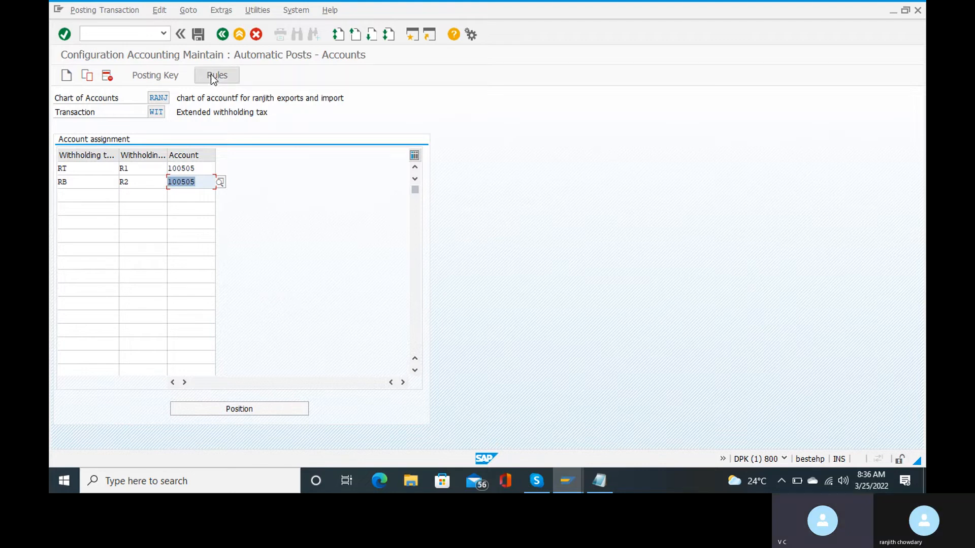
Save both 100505 assignments to the customizing request, then switch to the Skype checklist slide.
{"action": "left_click", "coordinate": [200, 40]}
{"action": "key", "text": "Return"}
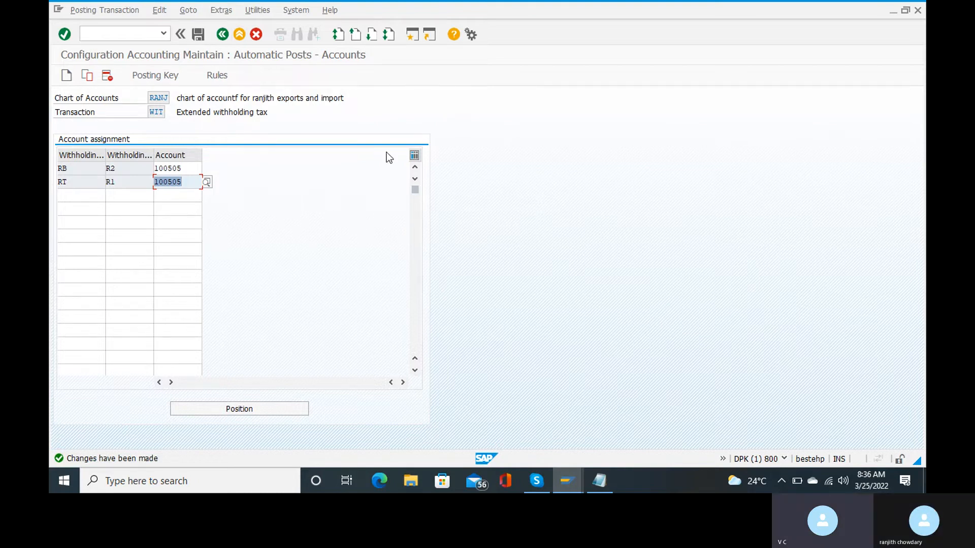
{"action": "left_click", "coordinate": [224, 38]}
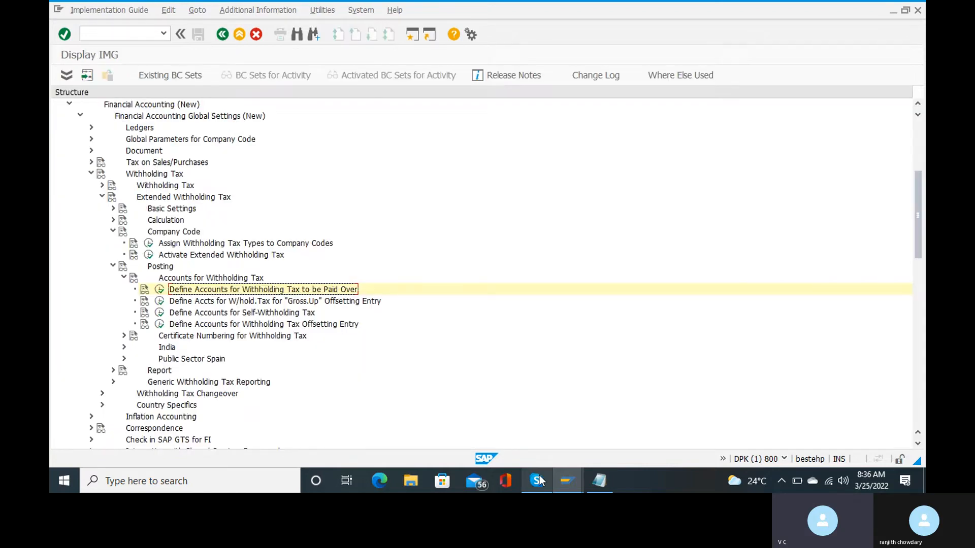
{"action": "mouse_move", "coordinate": [541, 480]}
{"action": "mouse_move", "coordinate": [541, 435]}
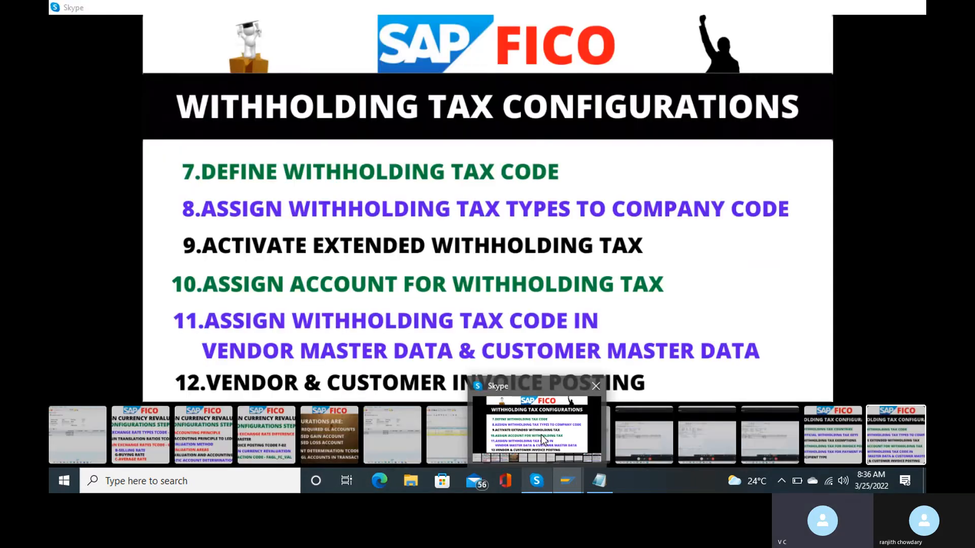
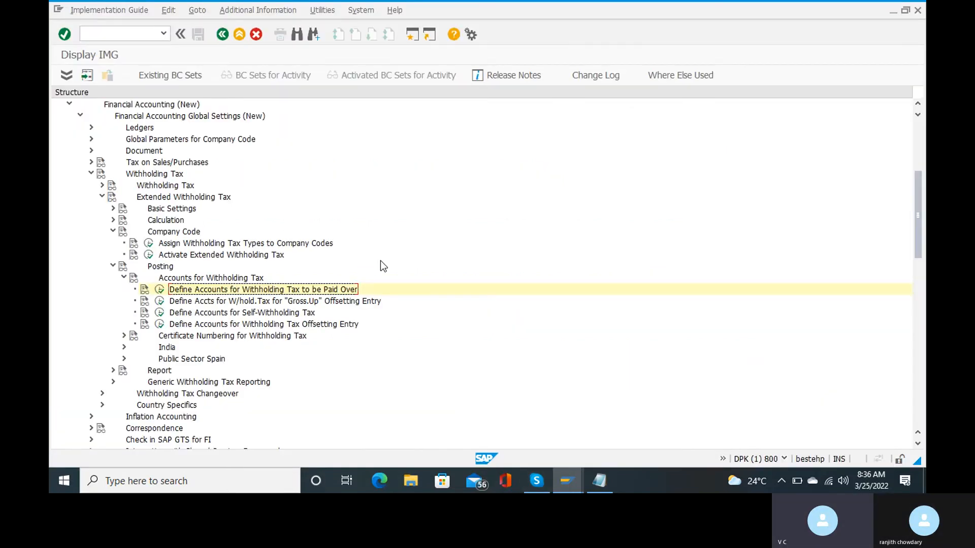
Start the Change Vendor transaction with /nxk02.
{"action": "left_click", "coordinate": [103, 35]}
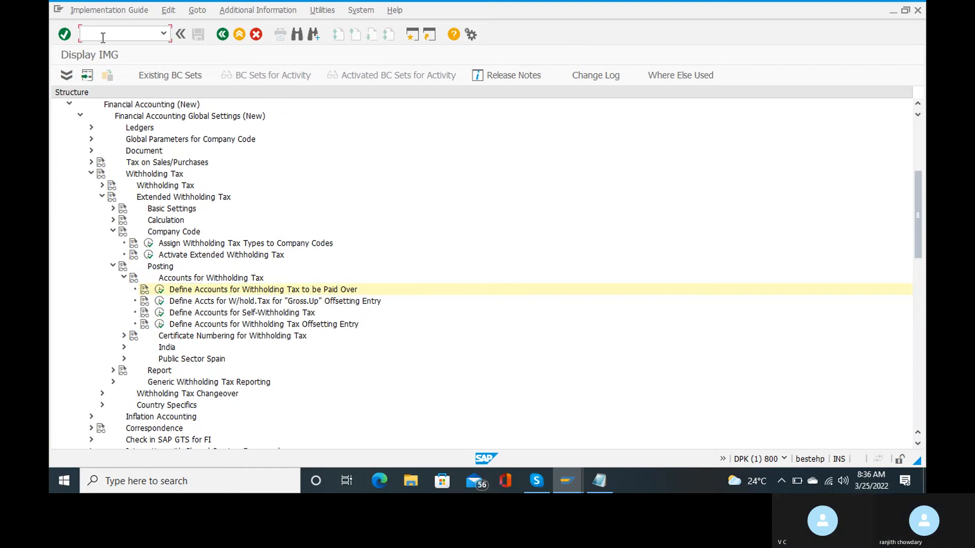
{"action": "type", "text": "/n"}
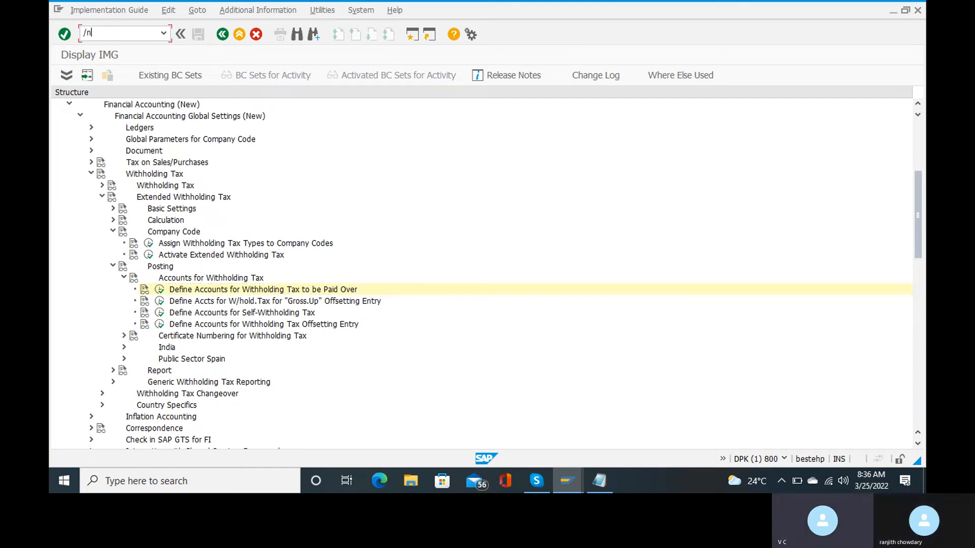
{"action": "type", "text": "xk02"}
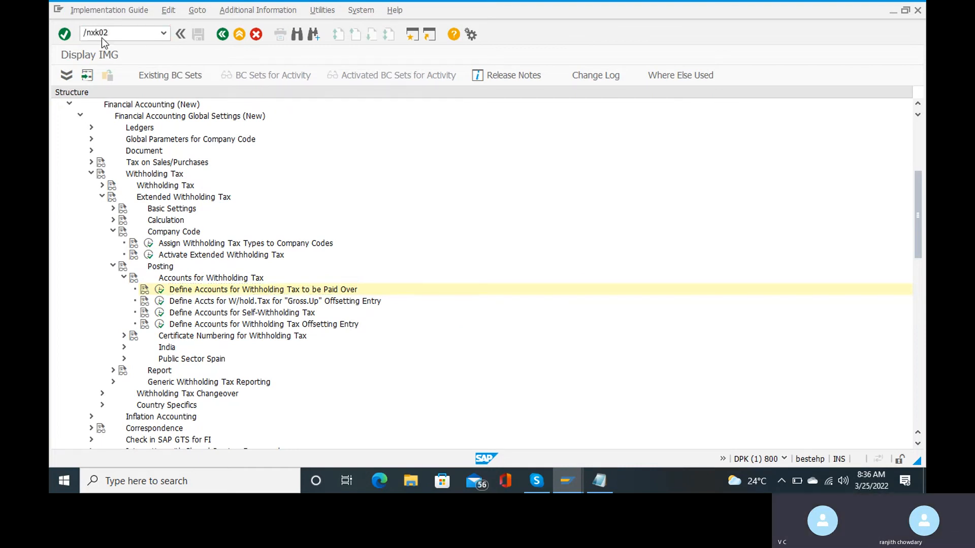
{"action": "key", "text": "Return"}
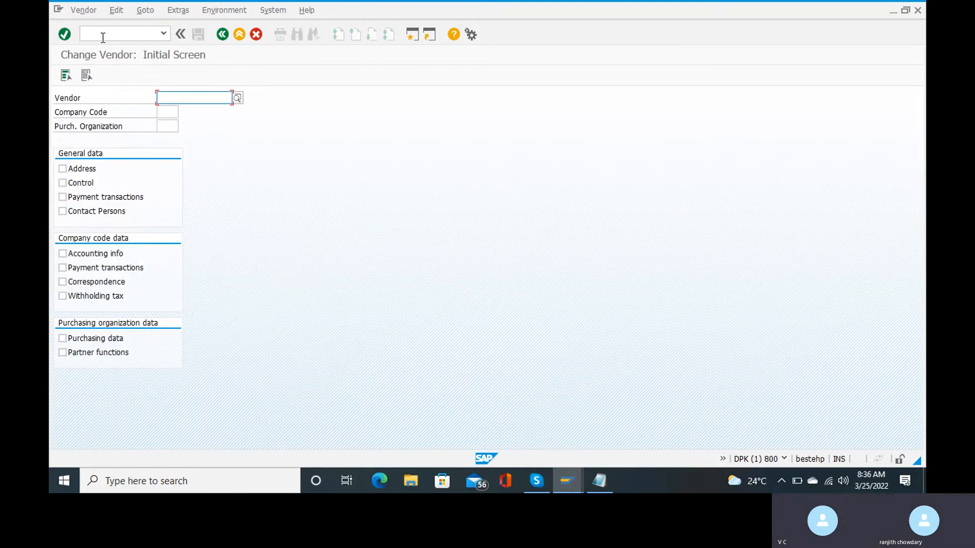
Search vendors by the term 123456 in the Vendor search help, then close the results.
{"action": "left_click", "coordinate": [237, 98]}
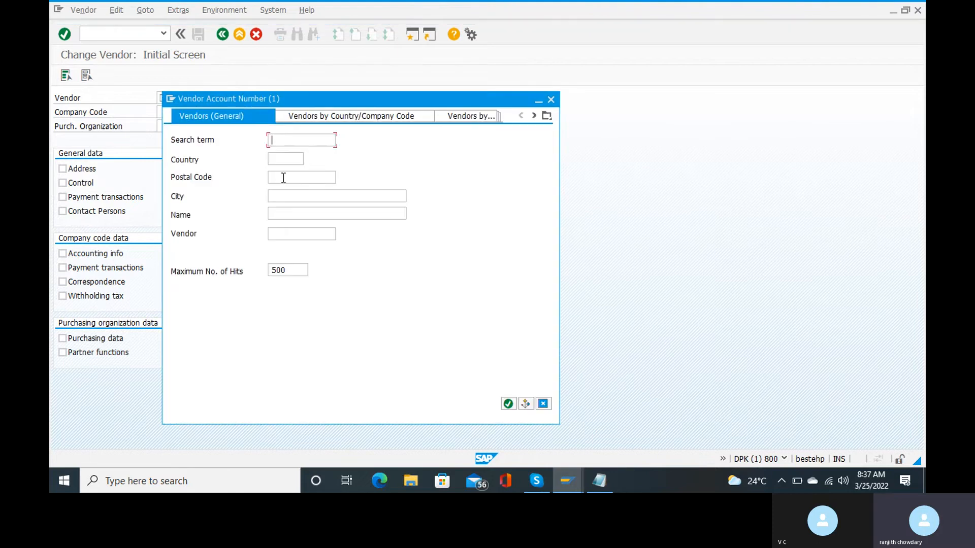
{"action": "type", "text": "123456"}
{"action": "key", "text": "Return"}
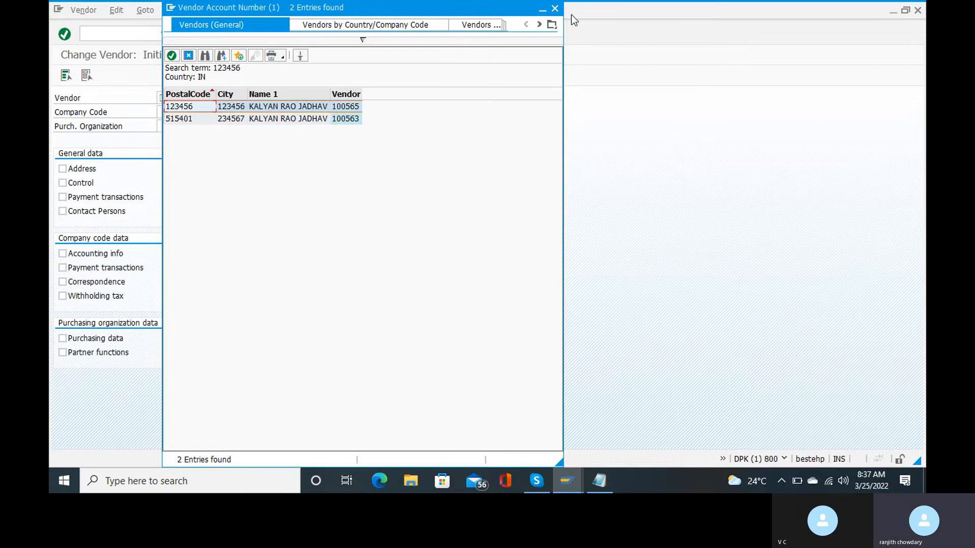
{"action": "left_click", "coordinate": [554, 8]}
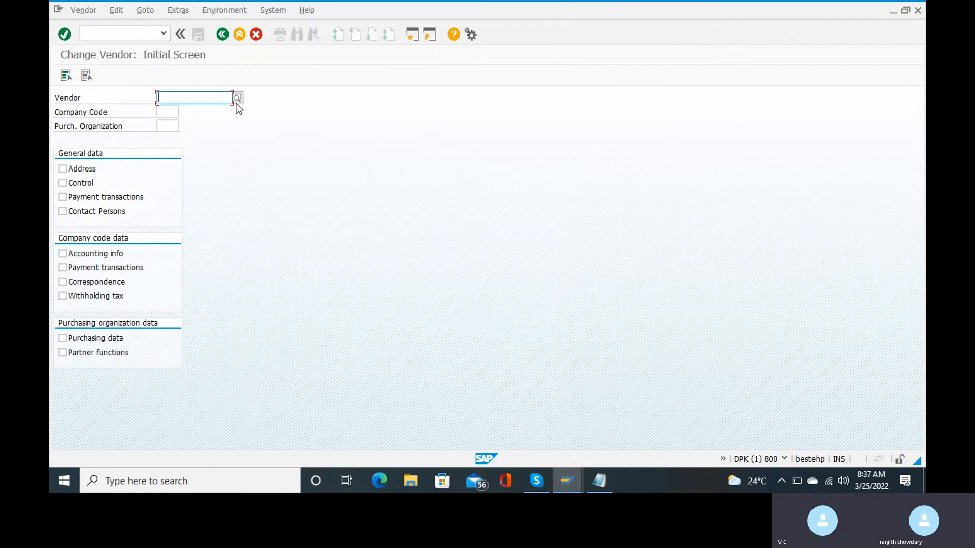
Fill in vendor 500000000 from the history and try a company code, then clear both.
{"action": "left_click", "coordinate": [216, 98]}
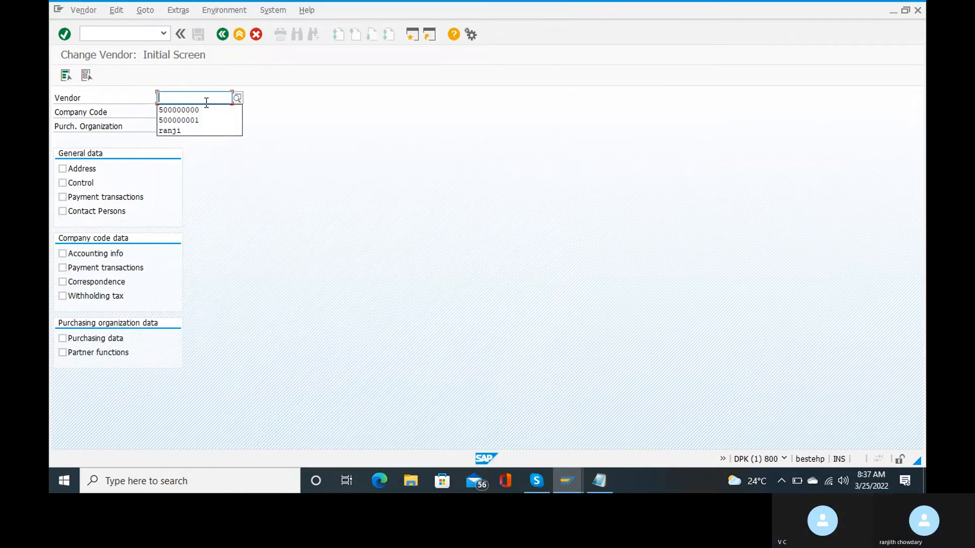
{"action": "left_click", "coordinate": [210, 109]}
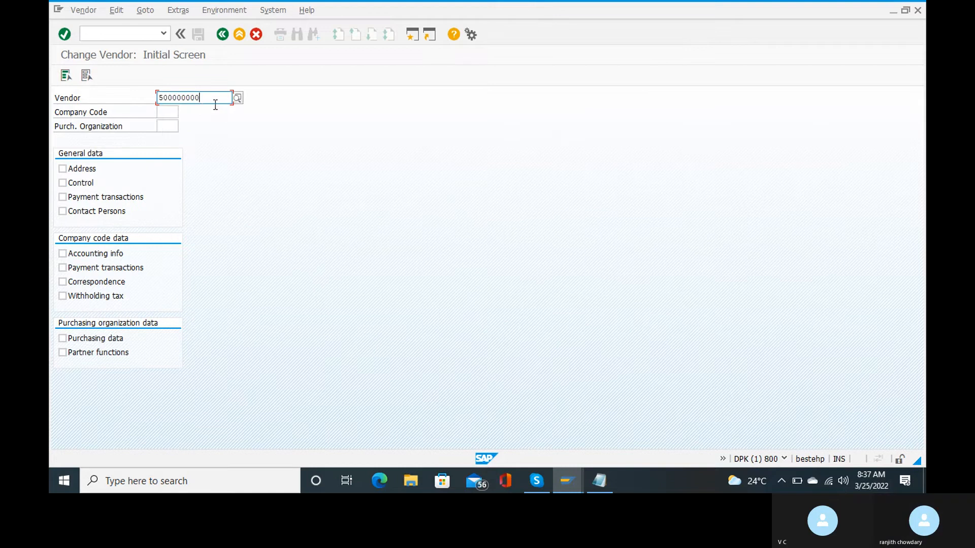
{"action": "left_click", "coordinate": [164, 112]}
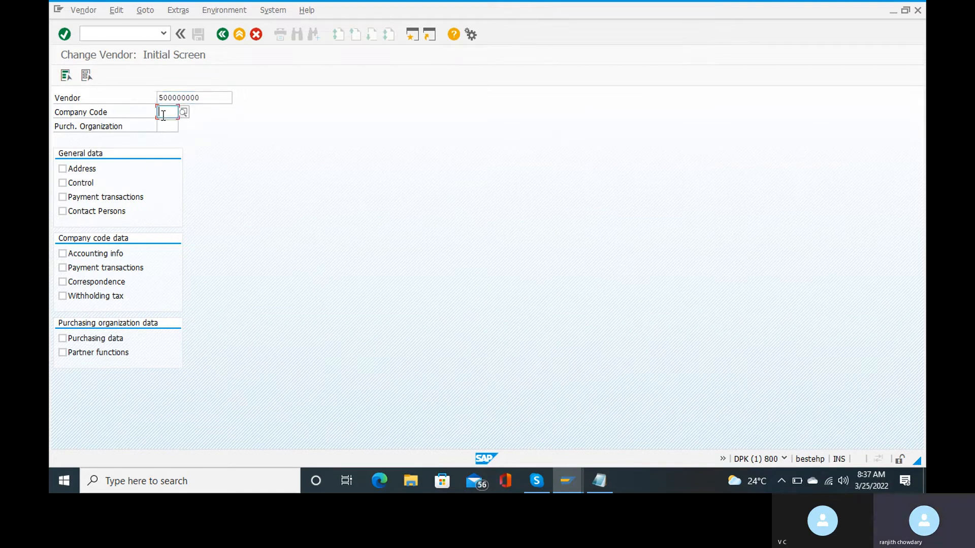
{"action": "type", "text": "zc"}
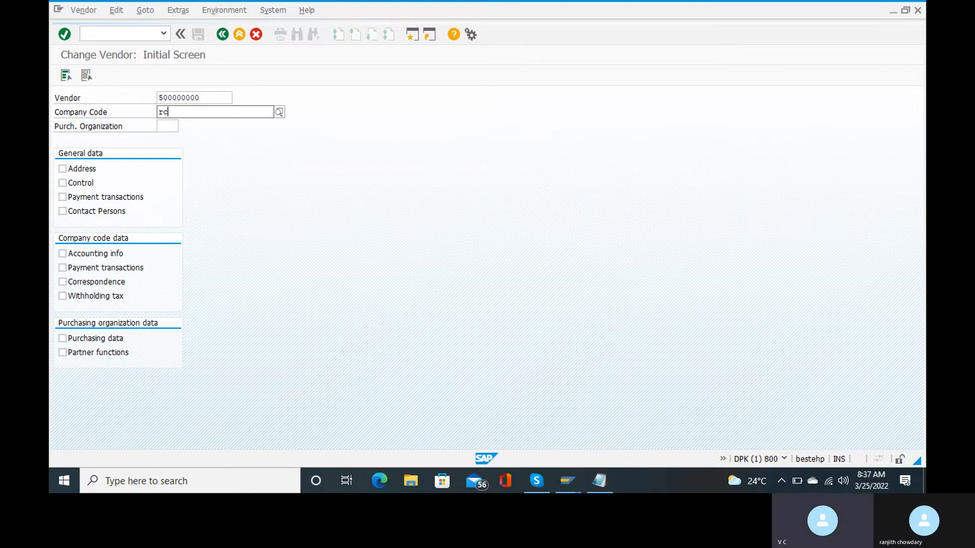
{"action": "type", "text": "15"}
{"action": "key", "text": "BackSpace"}
{"action": "key", "text": "BackSpace"}
{"action": "key", "text": "BackSpace"}
{"action": "key", "text": "BackSpace"}
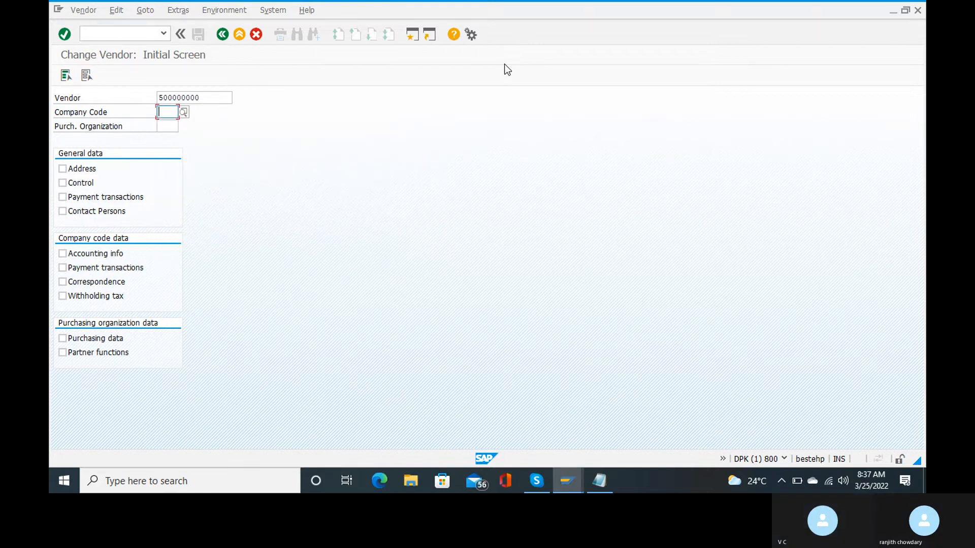
{"action": "left_click", "coordinate": [208, 96]}
{"action": "key", "text": "BackSpace"}
{"action": "key", "text": "BackSpace"}
{"action": "key", "text": "BackSpace"}
{"action": "key", "text": "BackSpace"}
{"action": "key", "text": "BackSpace"}
{"action": "key", "text": "BackSpace"}
{"action": "key", "text": "BackSpace"}
{"action": "key", "text": "BackSpace"}
{"action": "key", "text": "BackSpace"}
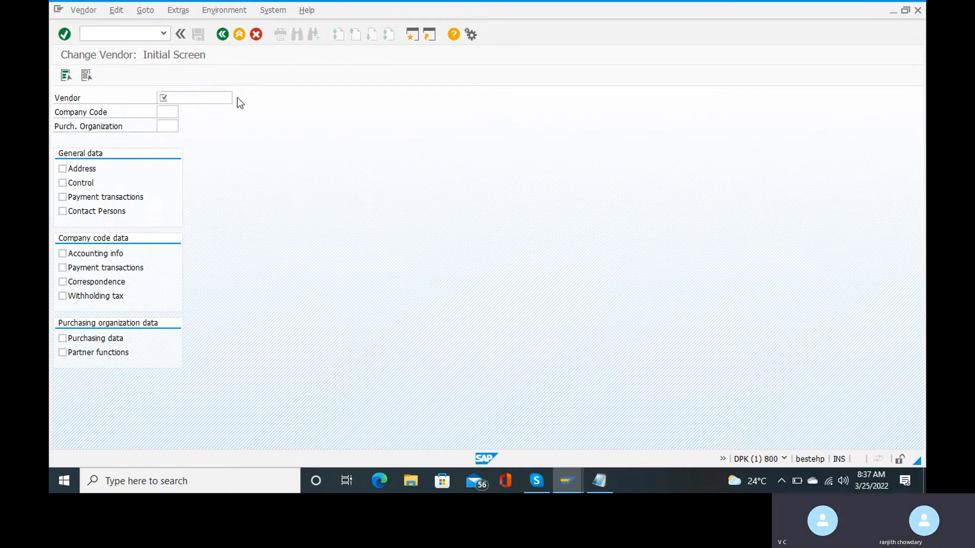
Find vendors with postal code 123456 and take 500000000 from the five results.
{"action": "left_click", "coordinate": [236, 98]}
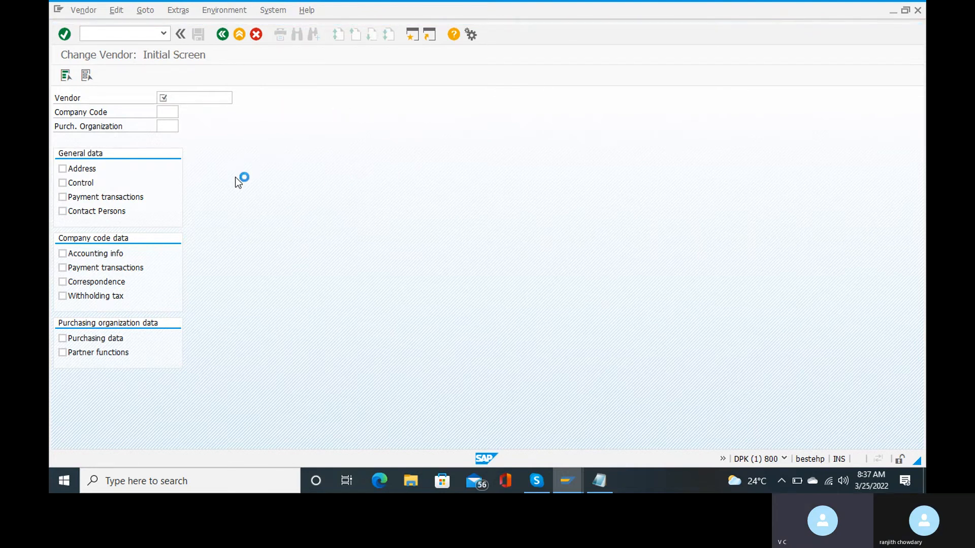
{"action": "left_click", "coordinate": [280, 178]}
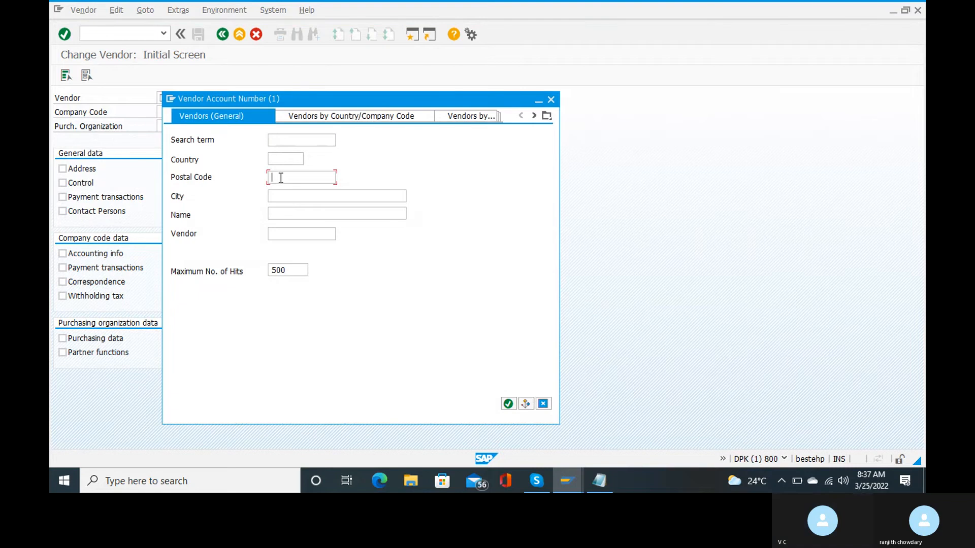
{"action": "type", "text": "123456"}
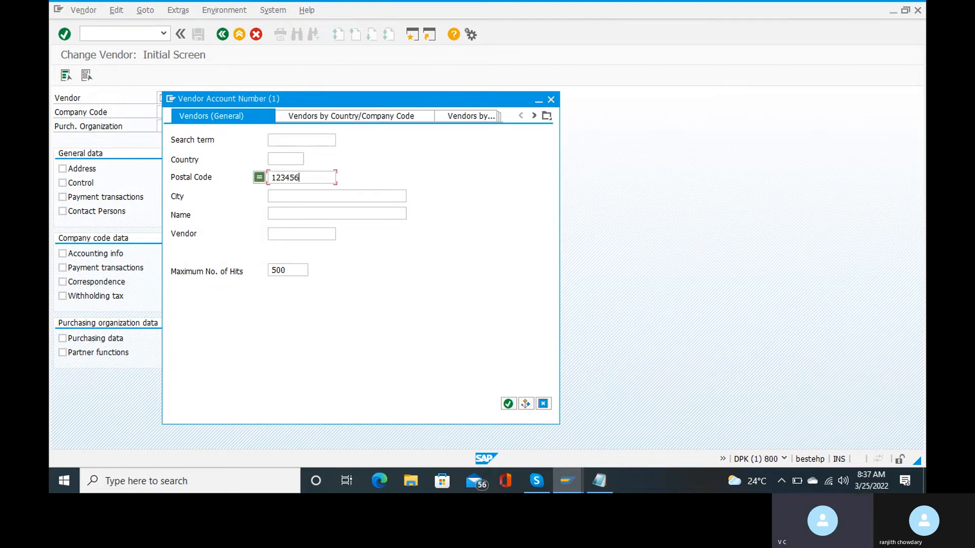
{"action": "left_click", "coordinate": [507, 403]}
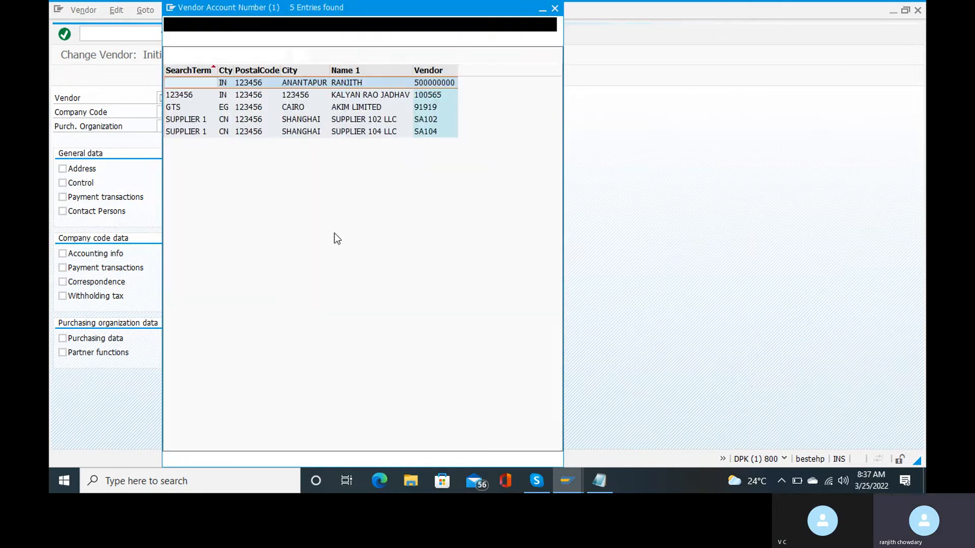
{"action": "double_click", "coordinate": [287, 84]}
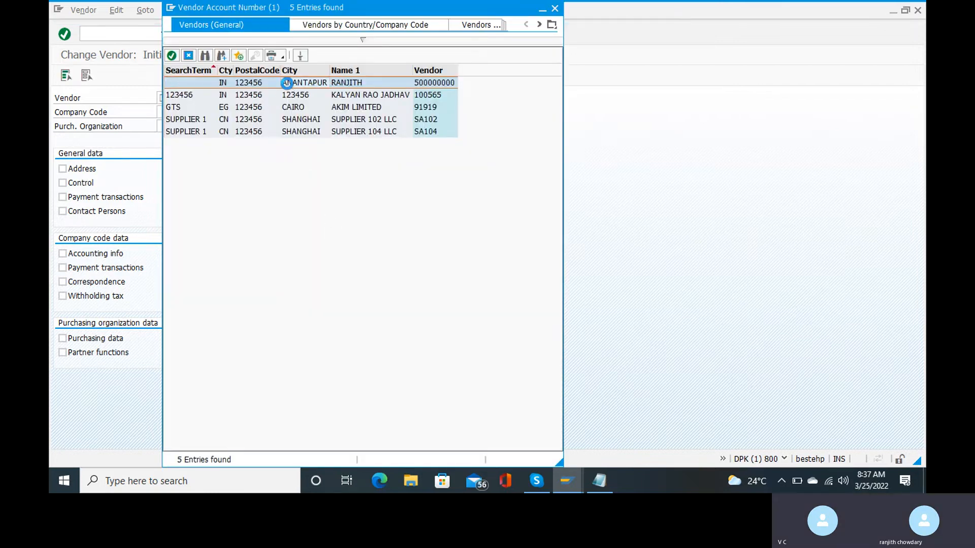
{"action": "left_click", "coordinate": [165, 110]}
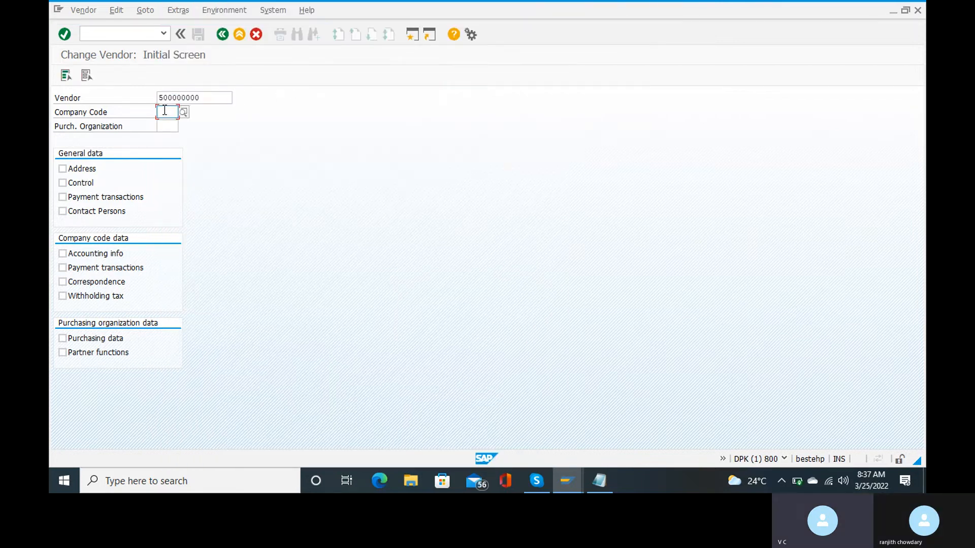
Enter company code RC15 for the vendor and acknowledge the unconfirmed changes warning.
{"action": "type", "text": "ss"}
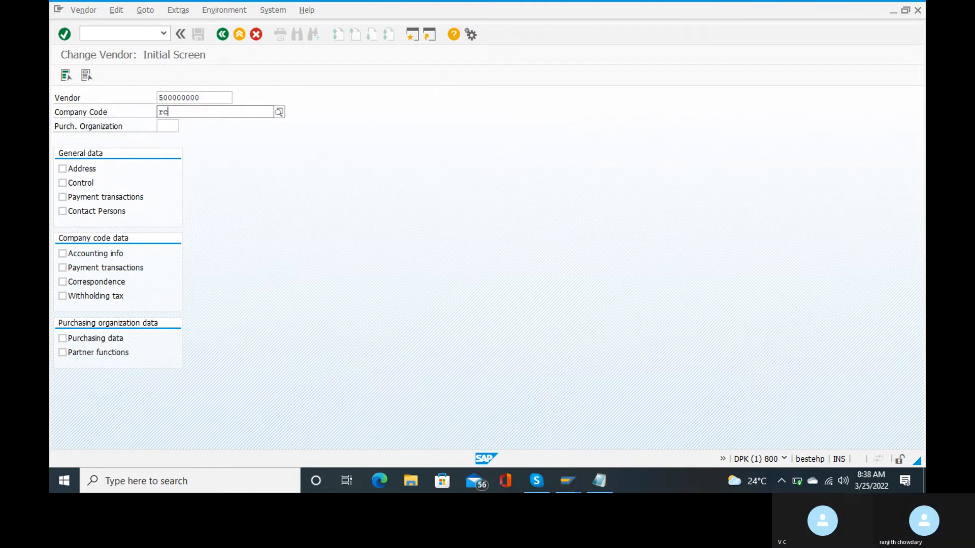
{"action": "type", "text": "15"}
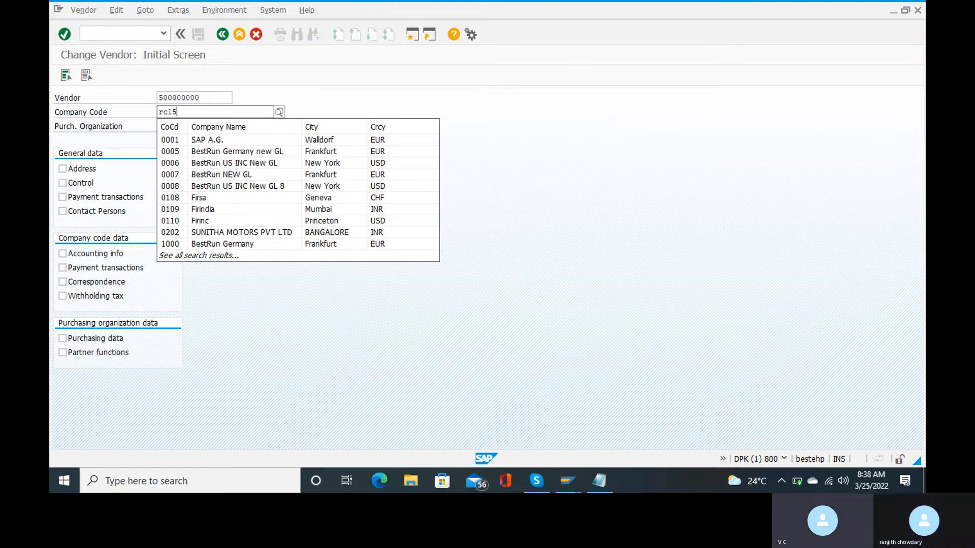
{"action": "key", "text": "shift+Tab"}
{"action": "key", "text": "Return"}
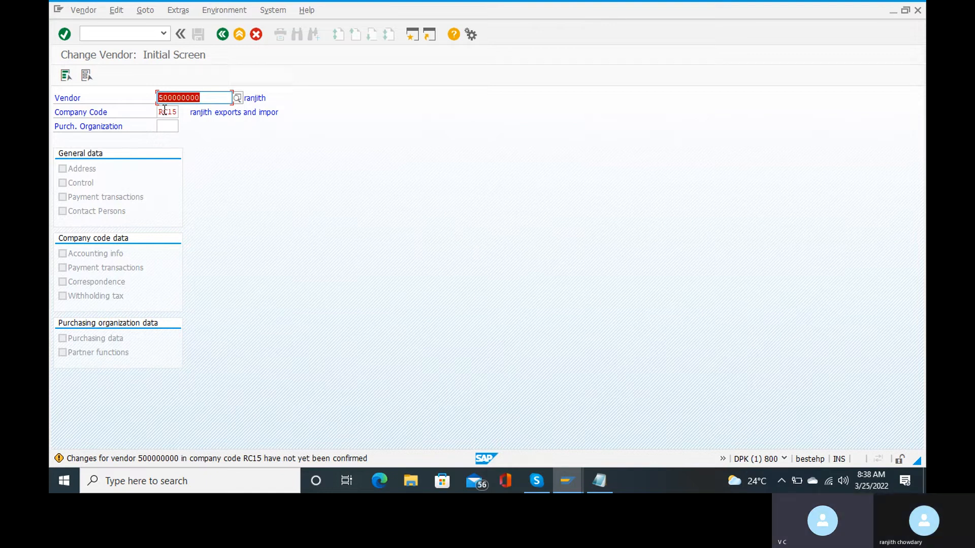
{"action": "key", "text": "Return"}
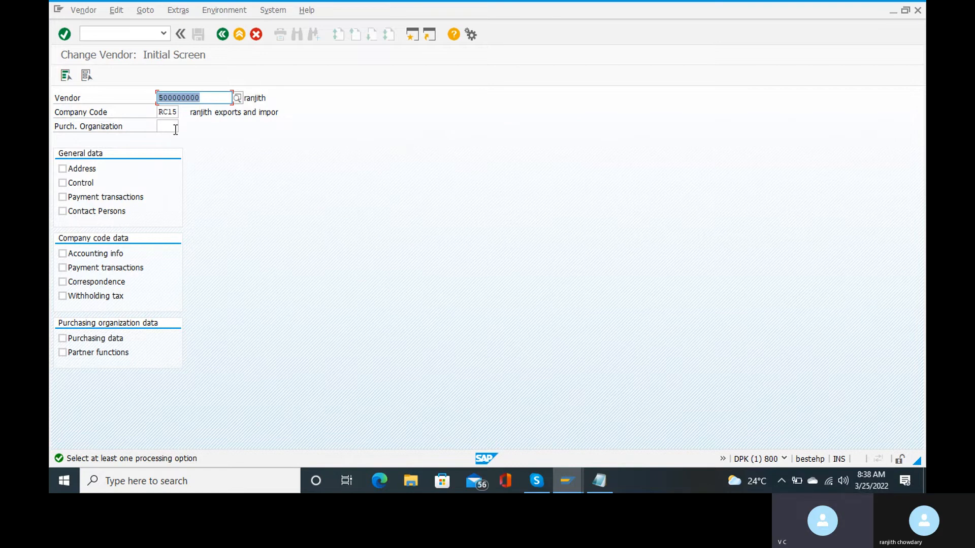
Tick all general and company code data views, including Withholding tax, and open the Address screen.
{"action": "left_click", "coordinate": [69, 172]}
{"action": "left_click", "coordinate": [69, 184]}
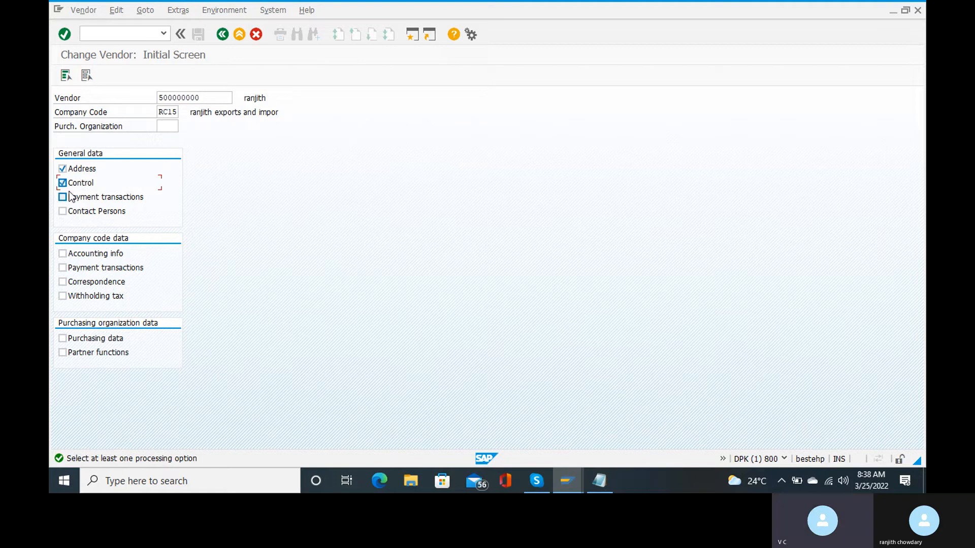
{"action": "left_click", "coordinate": [63, 197]}
{"action": "left_click", "coordinate": [63, 211]}
{"action": "left_click", "coordinate": [63, 211]}
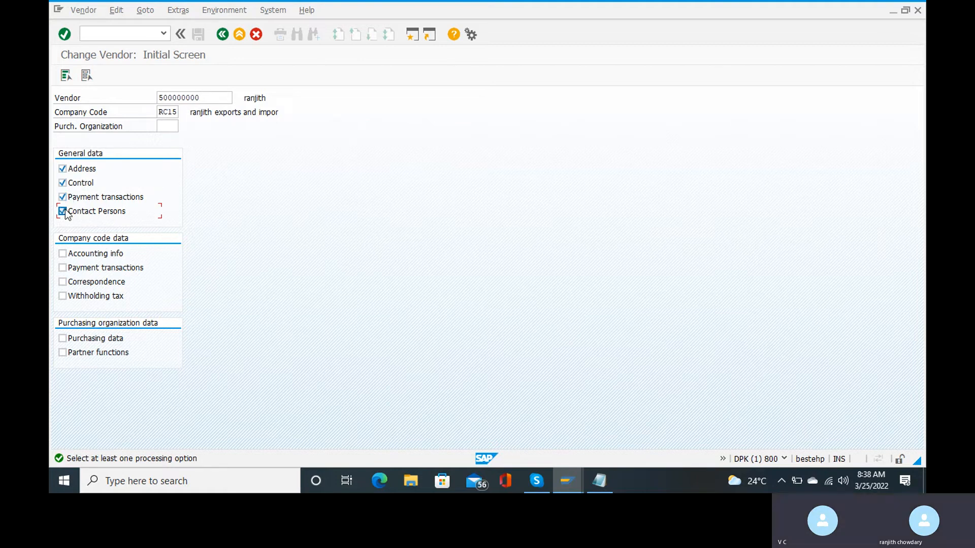
{"action": "left_click", "coordinate": [63, 253]}
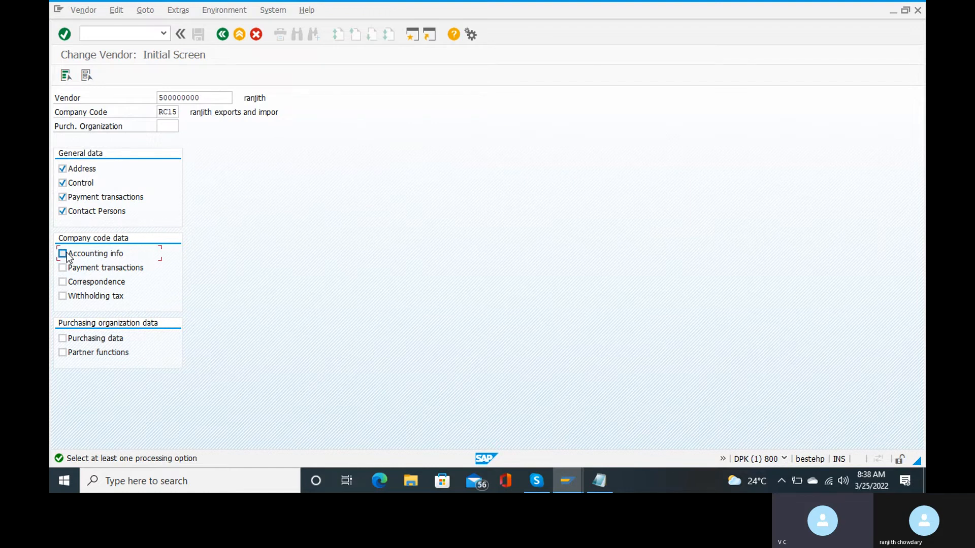
{"action": "left_click", "coordinate": [63, 268]}
{"action": "left_click", "coordinate": [63, 282]}
{"action": "left_click", "coordinate": [75, 296]}
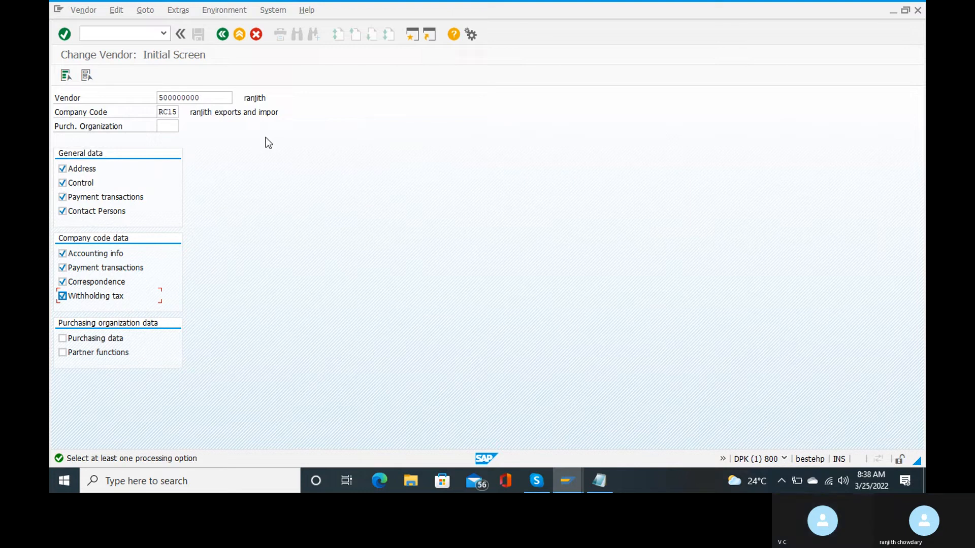
{"action": "key", "text": "Return"}
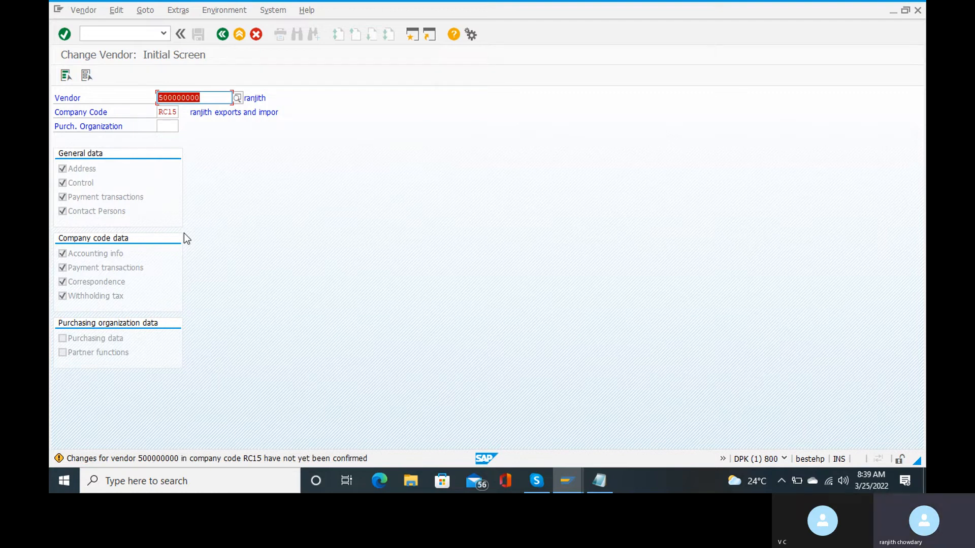
{"action": "key", "text": "Return"}
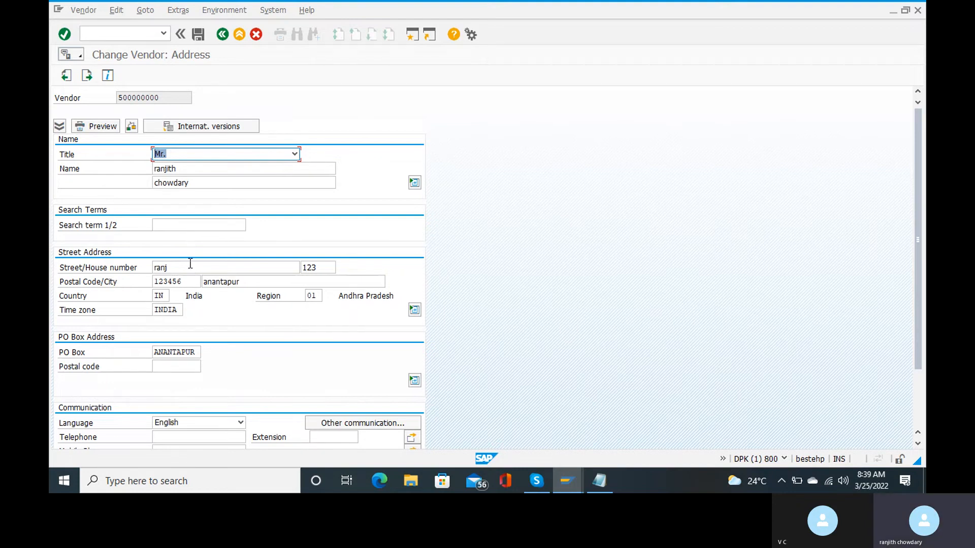
Review the address data, then advance through Control and Payment transactions to Contact persons.
{"action": "scroll", "coordinate": [577, 261], "scroll_direction": "down", "scroll_amount": 3}
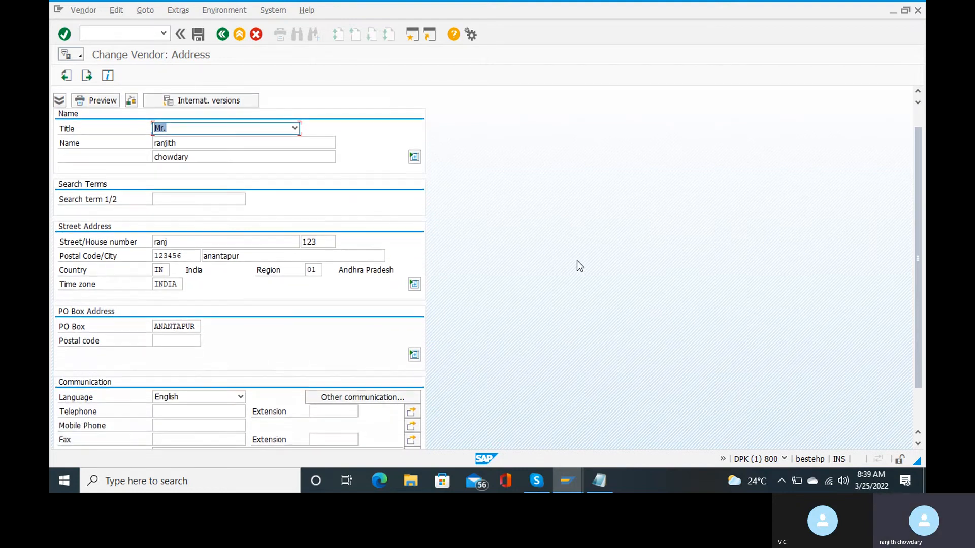
{"action": "scroll", "coordinate": [577, 260], "scroll_direction": "down", "scroll_amount": 1}
{"action": "scroll", "coordinate": [576, 261], "scroll_direction": "up", "scroll_amount": 3}
{"action": "scroll", "coordinate": [577, 261], "scroll_direction": "up", "scroll_amount": 2}
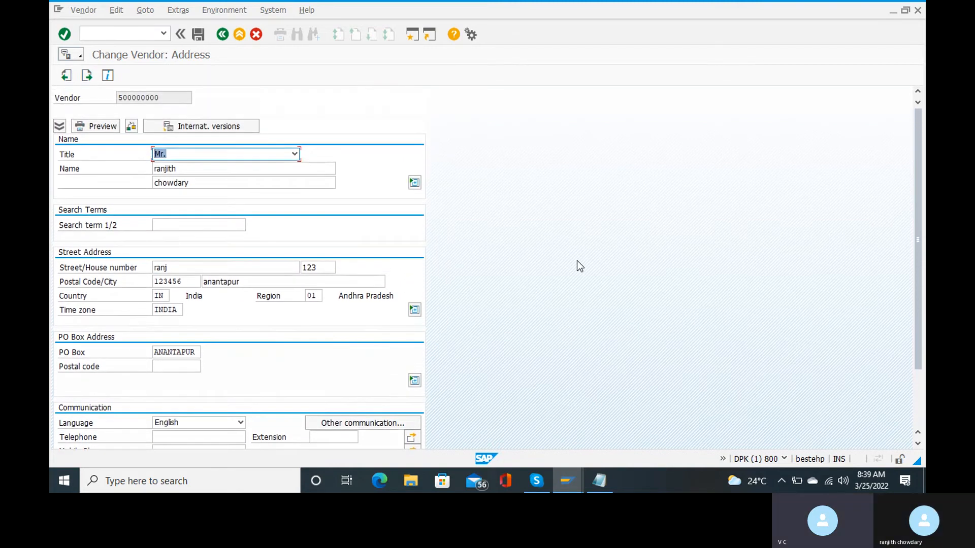
{"action": "key", "text": "Return"}
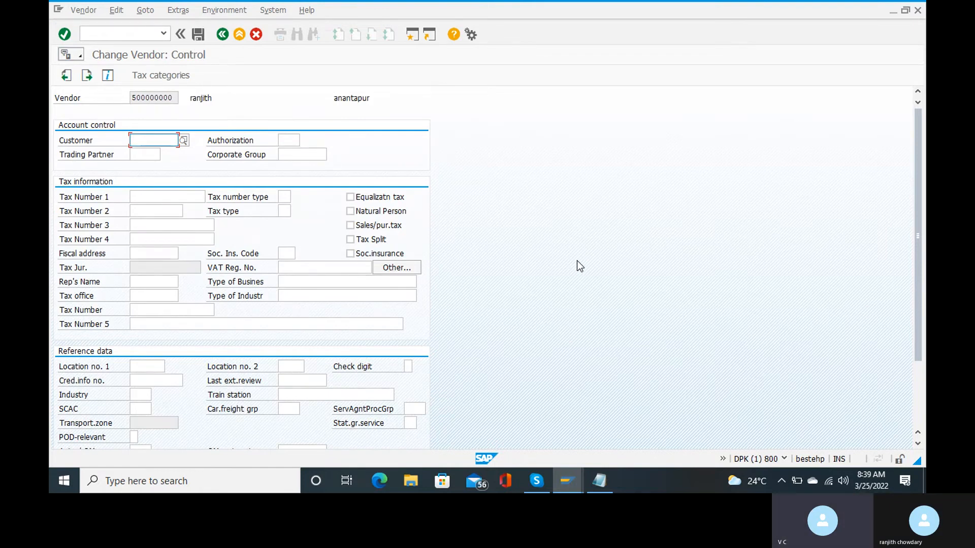
{"action": "key", "text": "Return"}
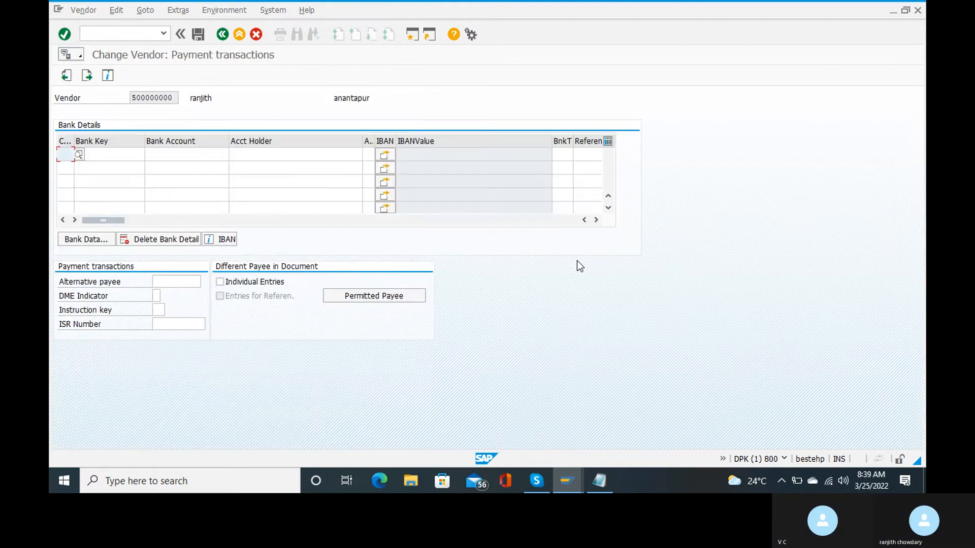
{"action": "key", "text": "Return"}
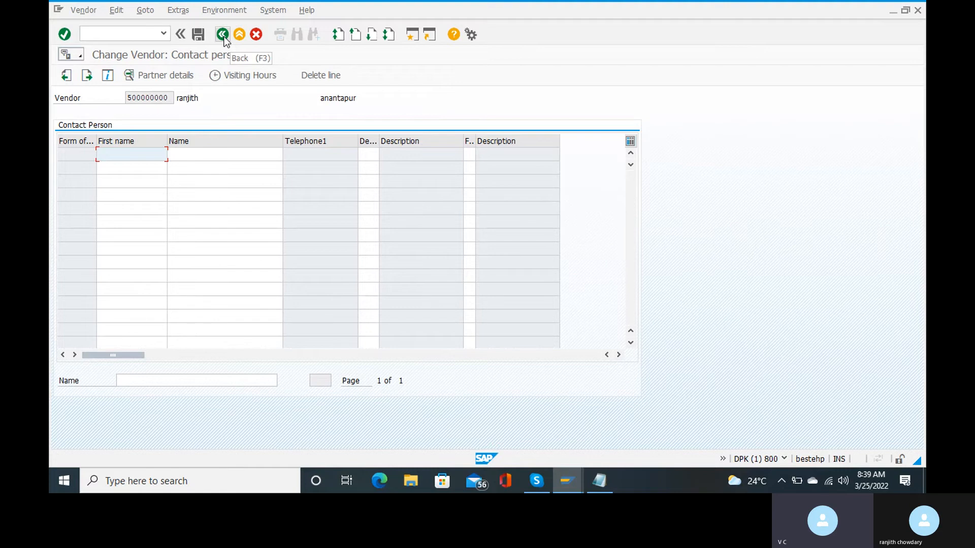
Go back to Payment transactions and enter IN (India) as the bank country.
{"action": "left_click", "coordinate": [63, 77]}
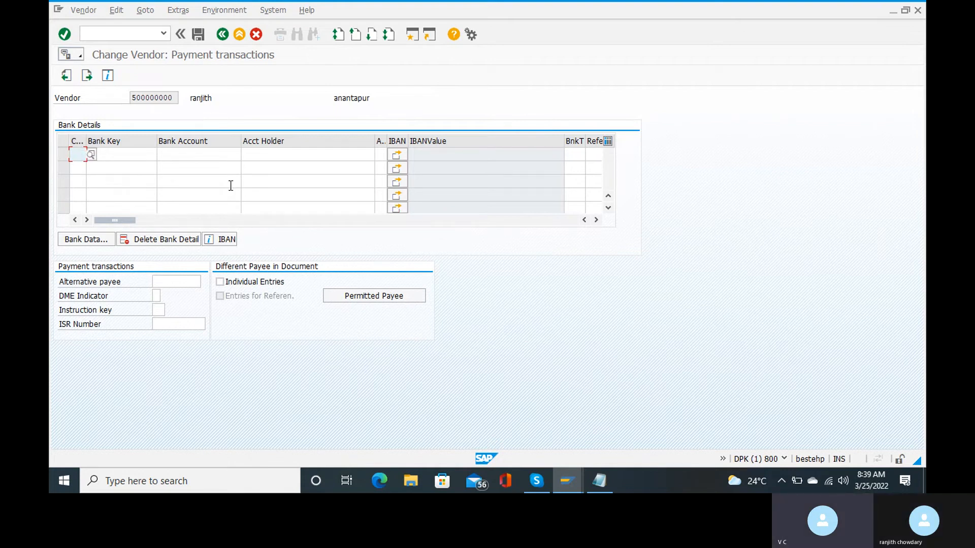
{"action": "type", "text": "in"}
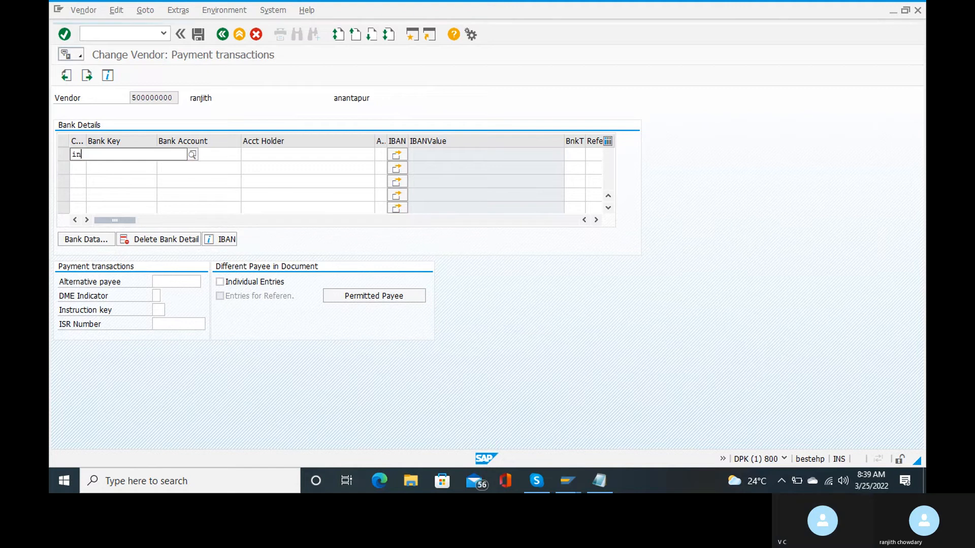
{"action": "left_click", "coordinate": [118, 179]}
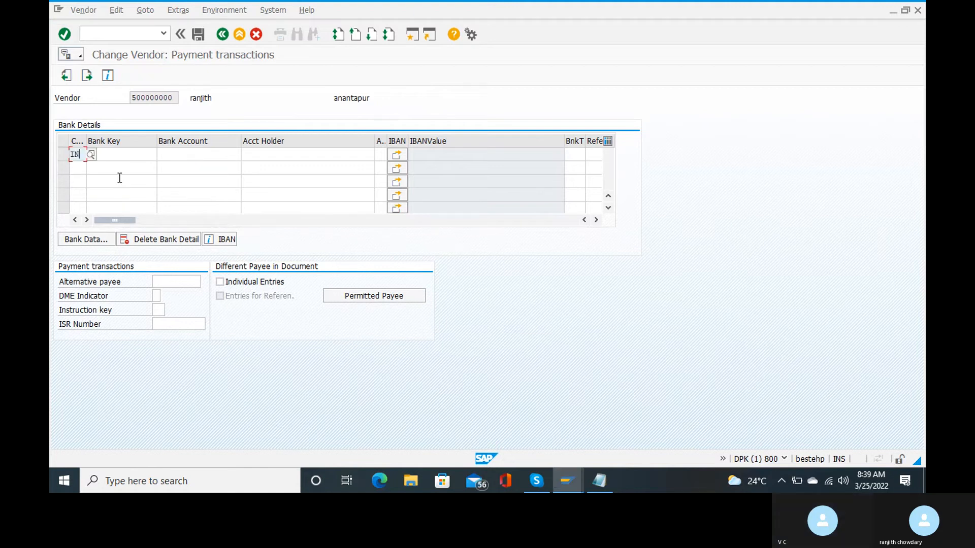
{"action": "left_click", "coordinate": [118, 154]}
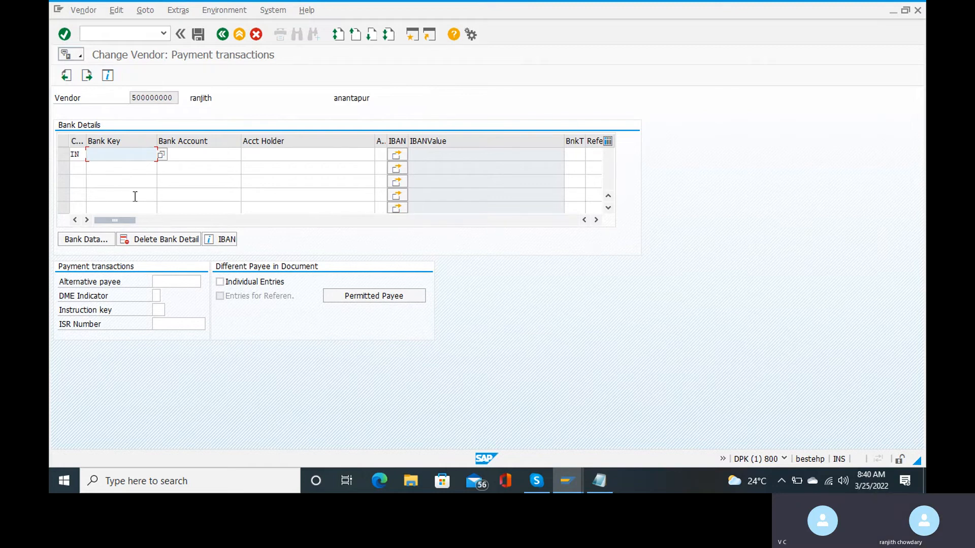
{"action": "left_click", "coordinate": [76, 157]}
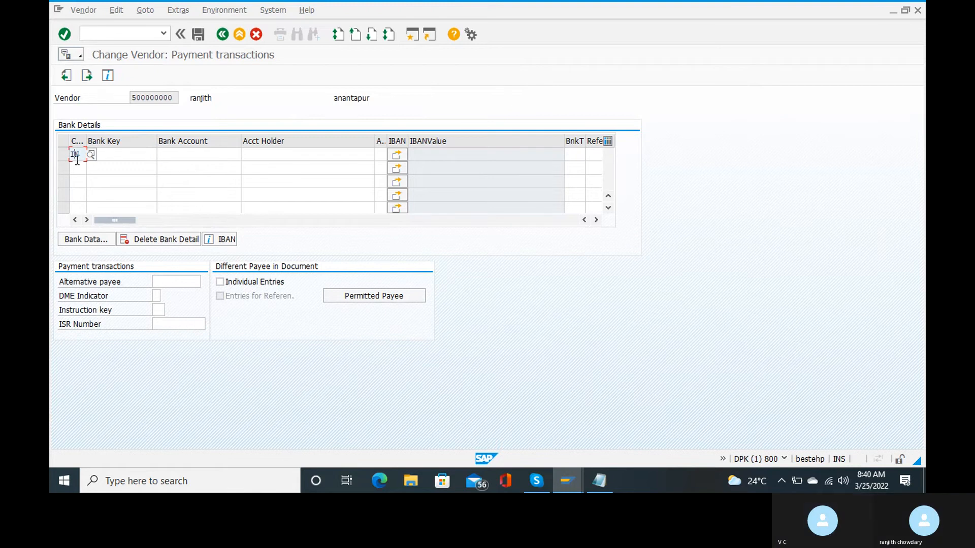
Submit the bank row, which keeps failing with 'Enter bank country', then cancel editing the vendor.
{"action": "key", "text": "Return"}
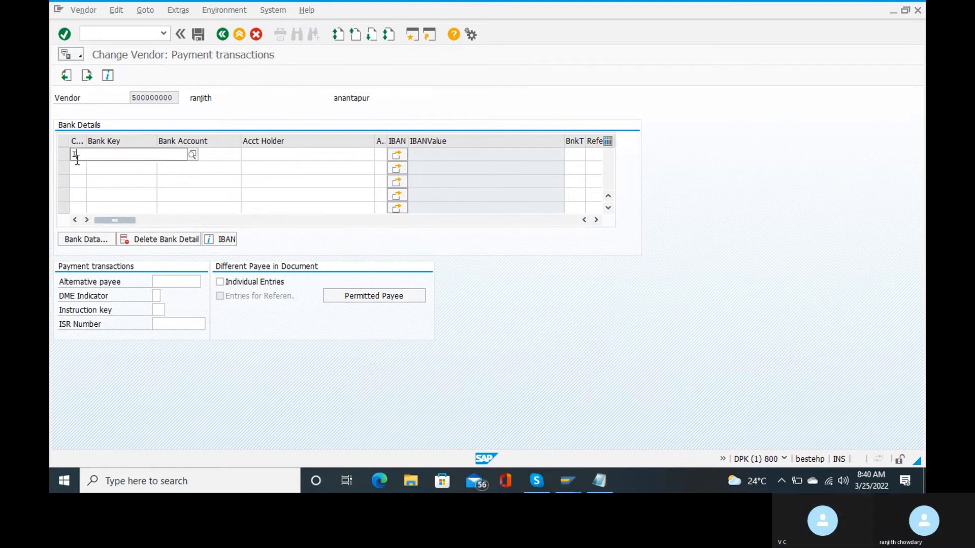
{"action": "left_click", "coordinate": [77, 160]}
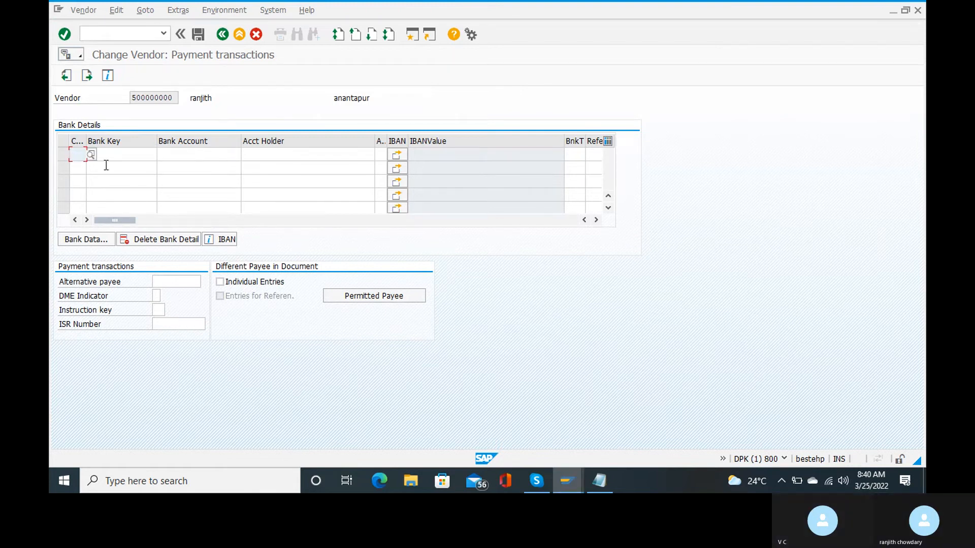
{"action": "key", "text": "Return"}
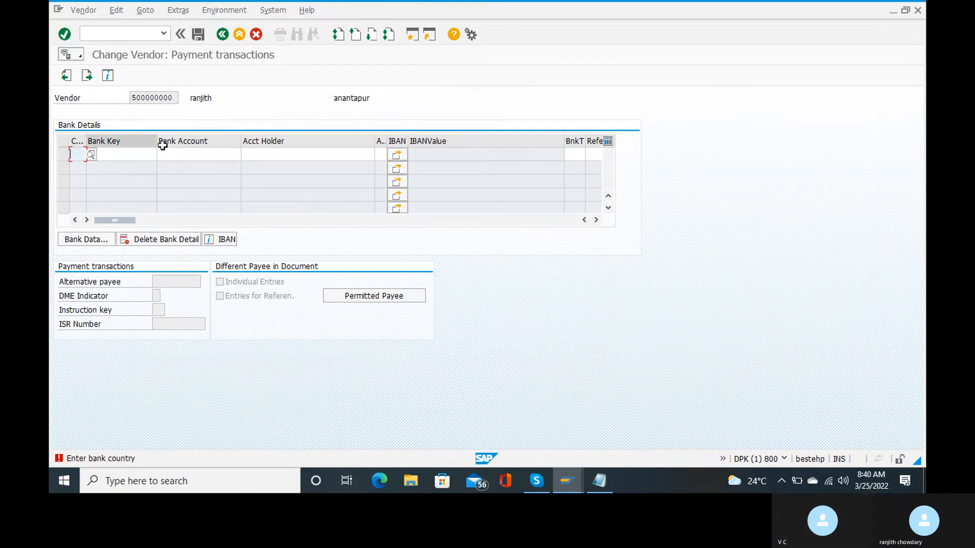
{"action": "key", "text": "Return"}
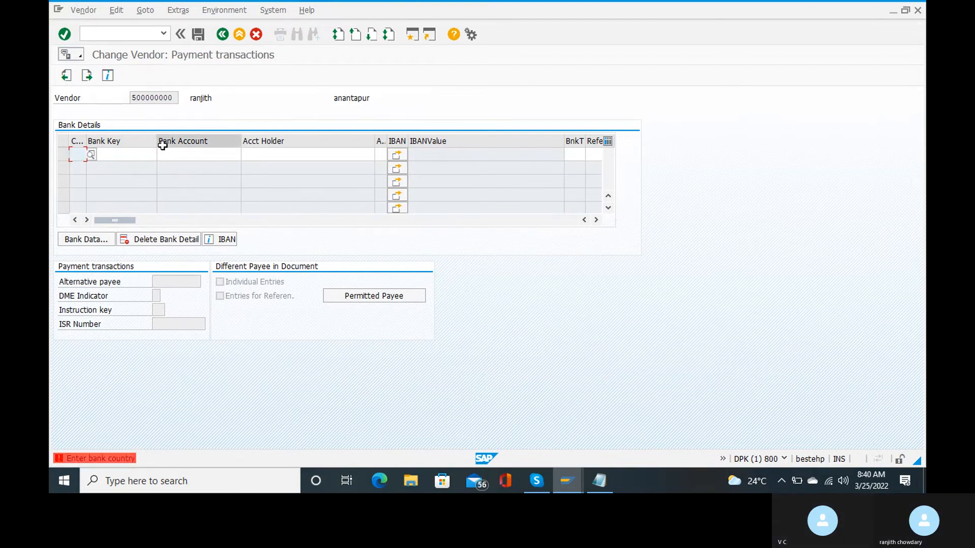
{"action": "left_click", "coordinate": [86, 75]}
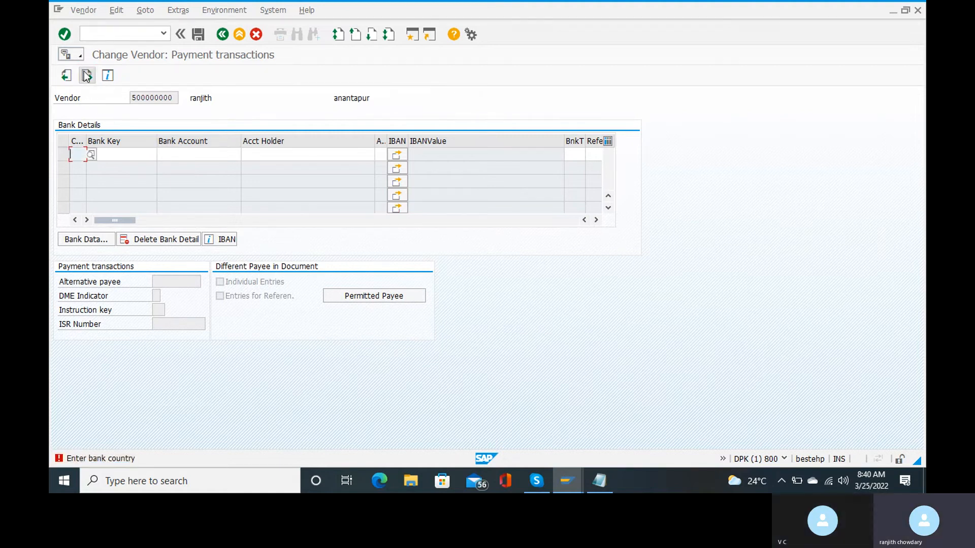
{"action": "left_click", "coordinate": [295, 186]}
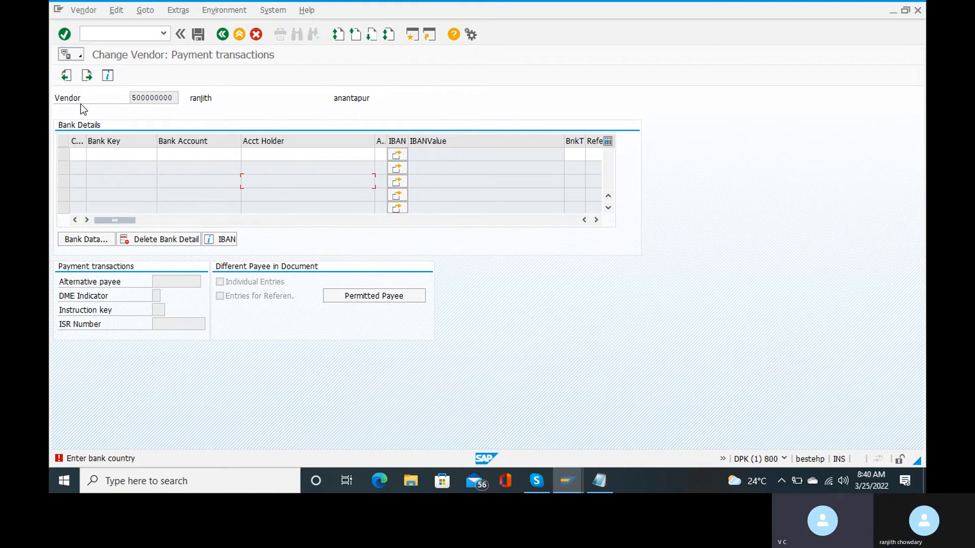
{"action": "left_click", "coordinate": [84, 79]}
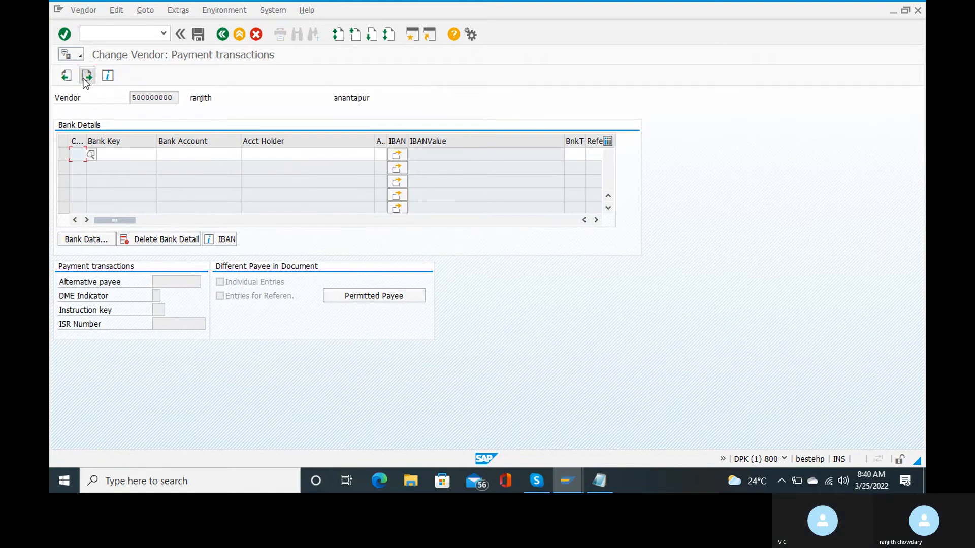
{"action": "left_click", "coordinate": [256, 36]}
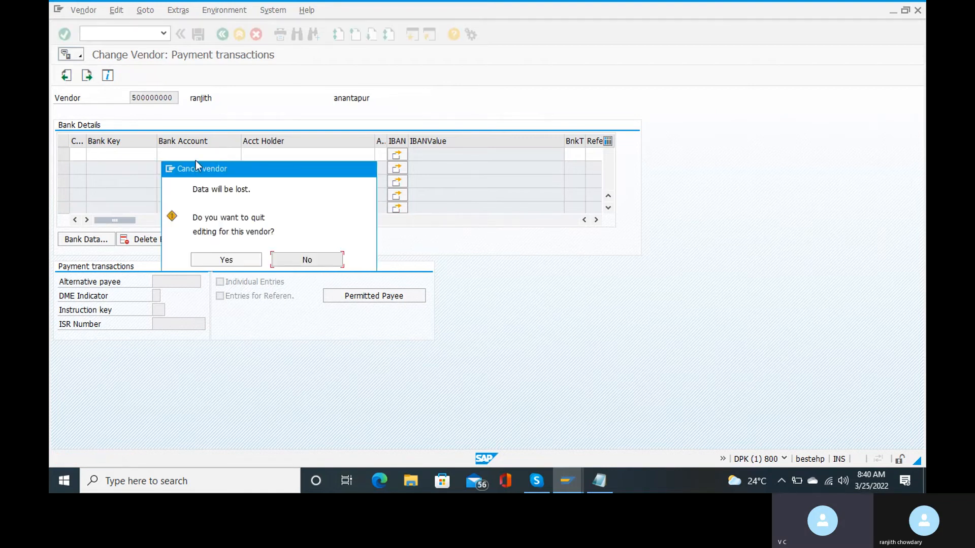
Discard the edits, reopen vendor 500000000 for RC15, and advance screen by screen to Withholding tax.
{"action": "left_click", "coordinate": [221, 260]}
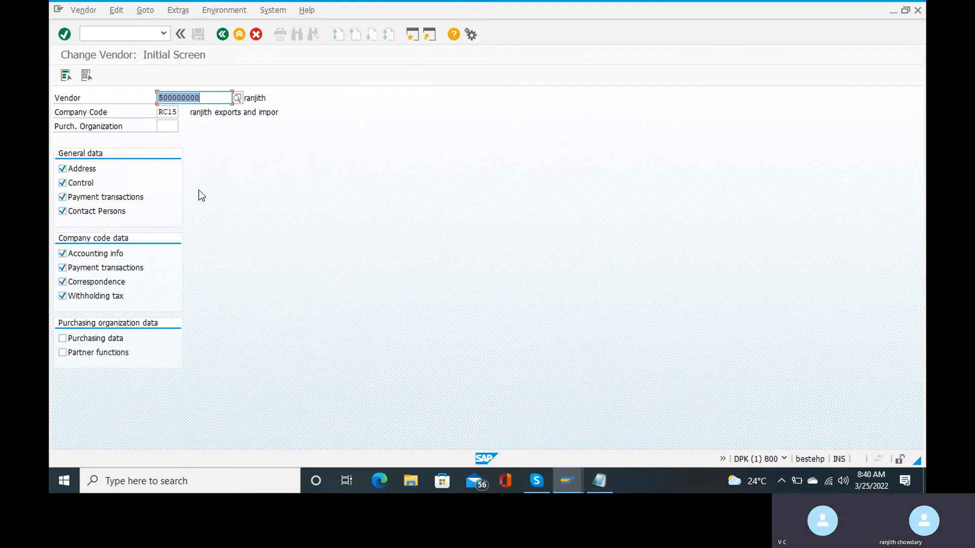
{"action": "key", "text": "Return"}
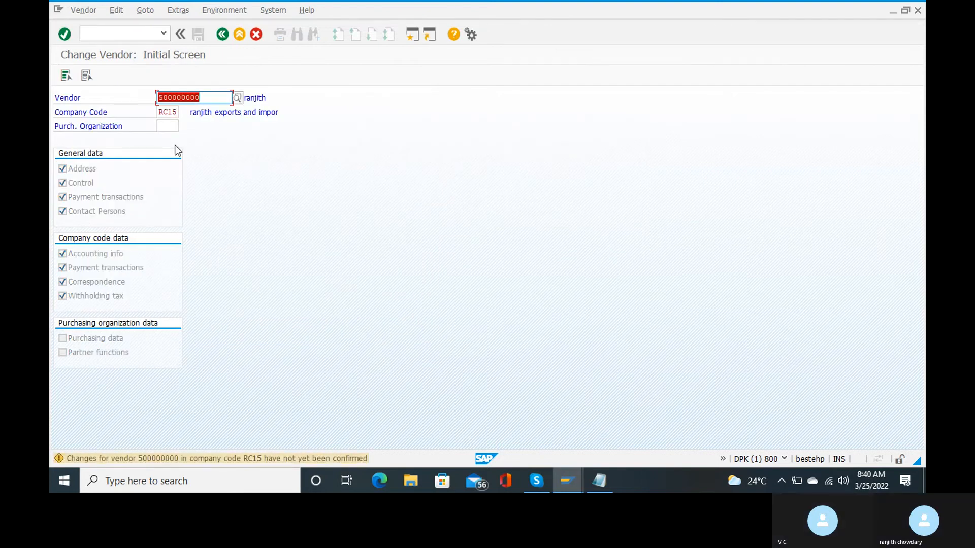
{"action": "key", "text": "Return"}
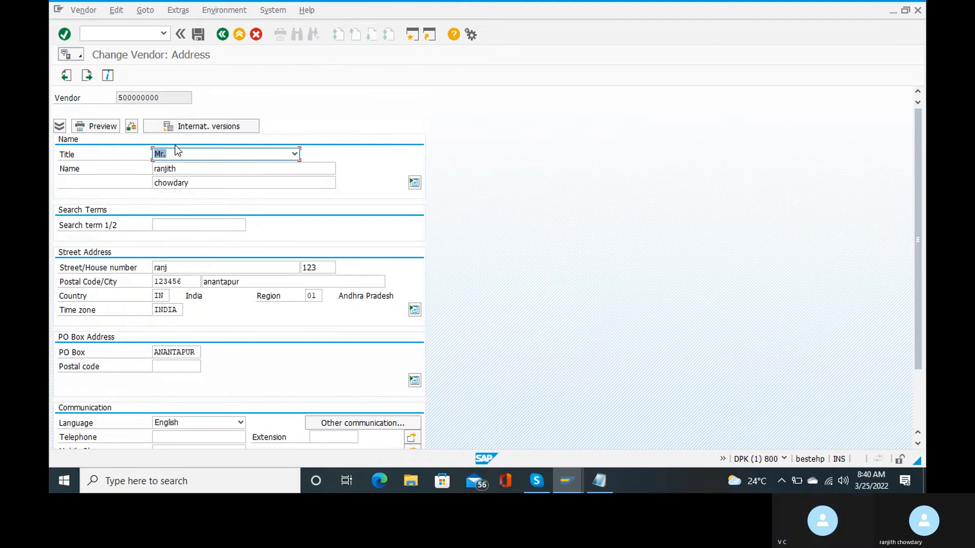
{"action": "key", "text": "Return"}
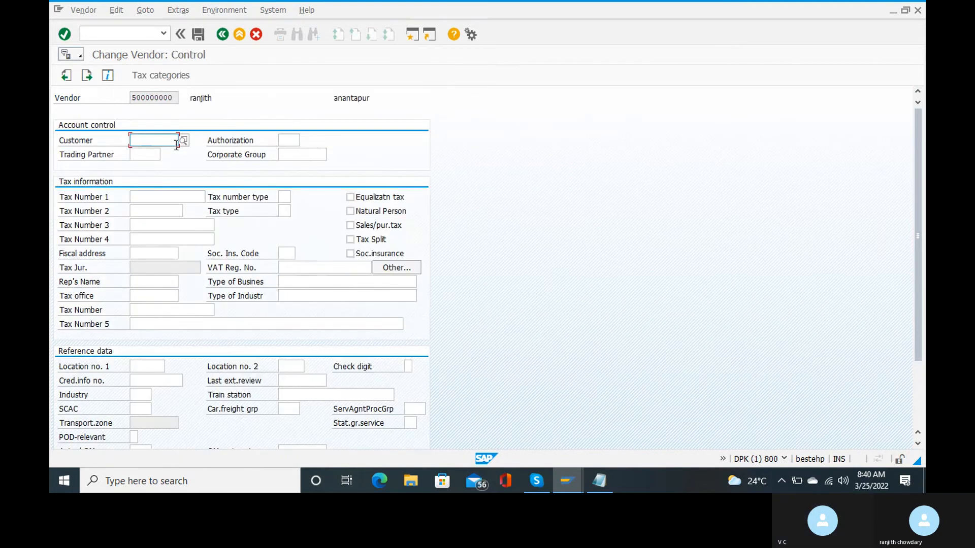
{"action": "key", "text": "Return"}
{"action": "key", "text": "Return"}
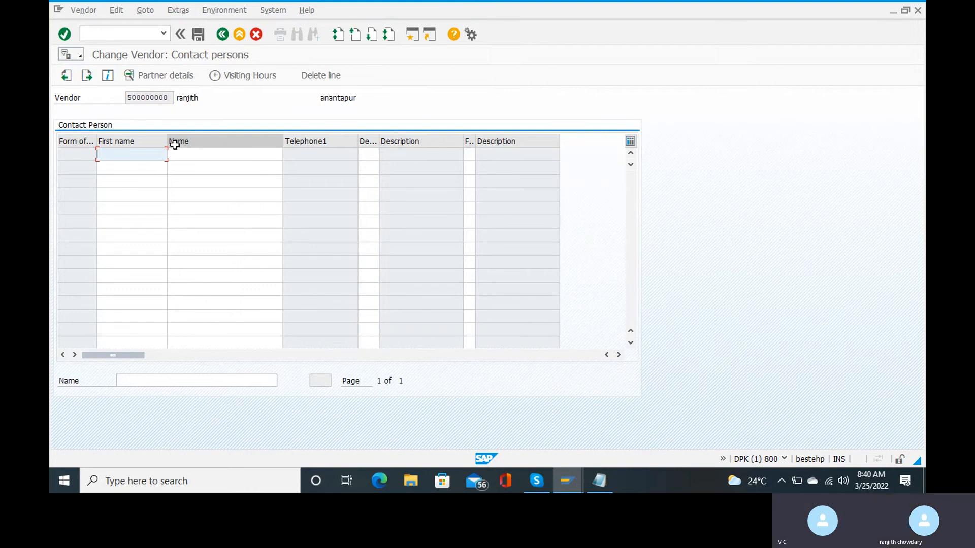
{"action": "key", "text": "Return"}
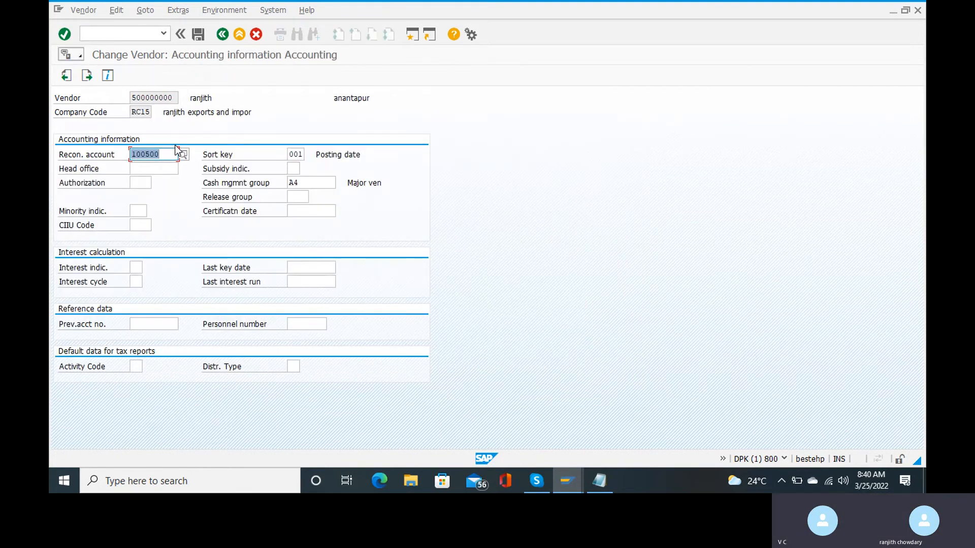
{"action": "key", "text": "Return"}
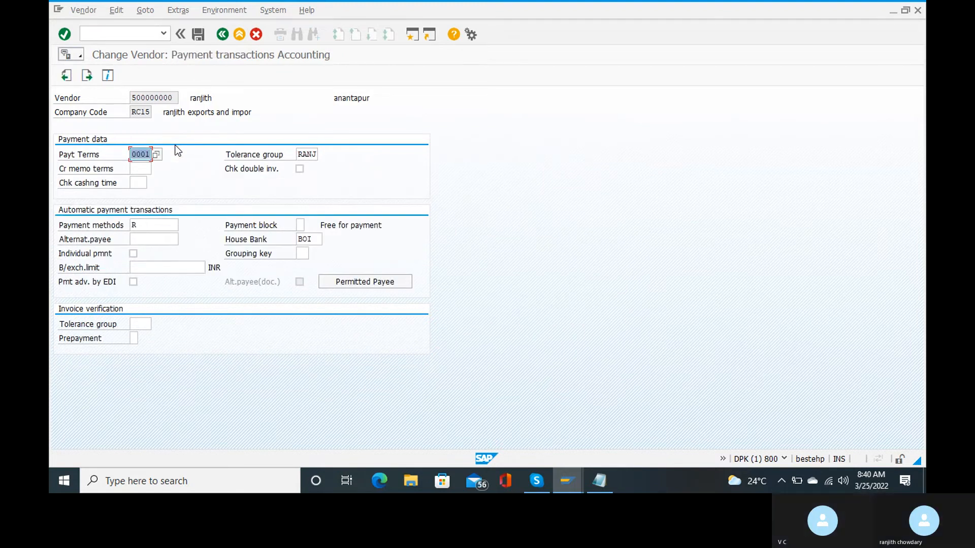
{"action": "key", "text": "Return"}
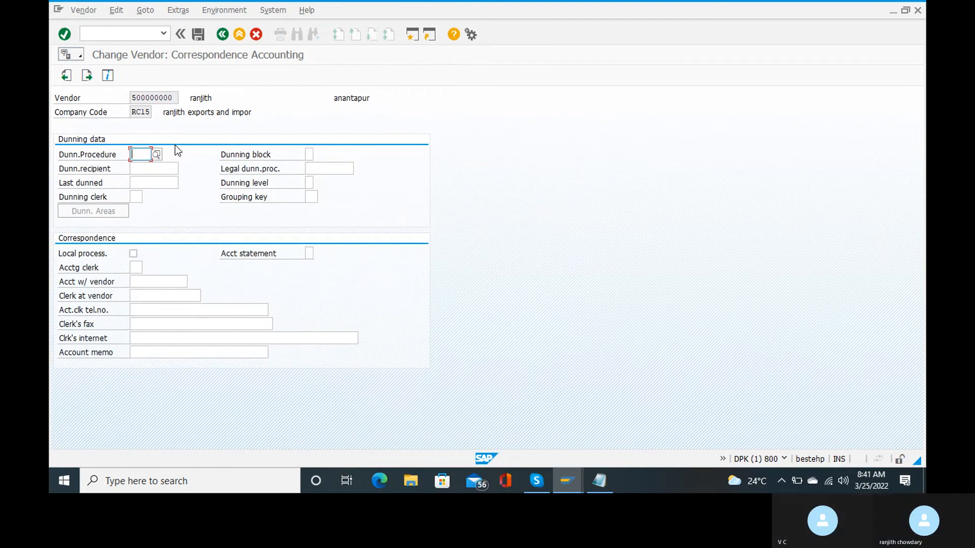
{"action": "key", "text": "Return"}
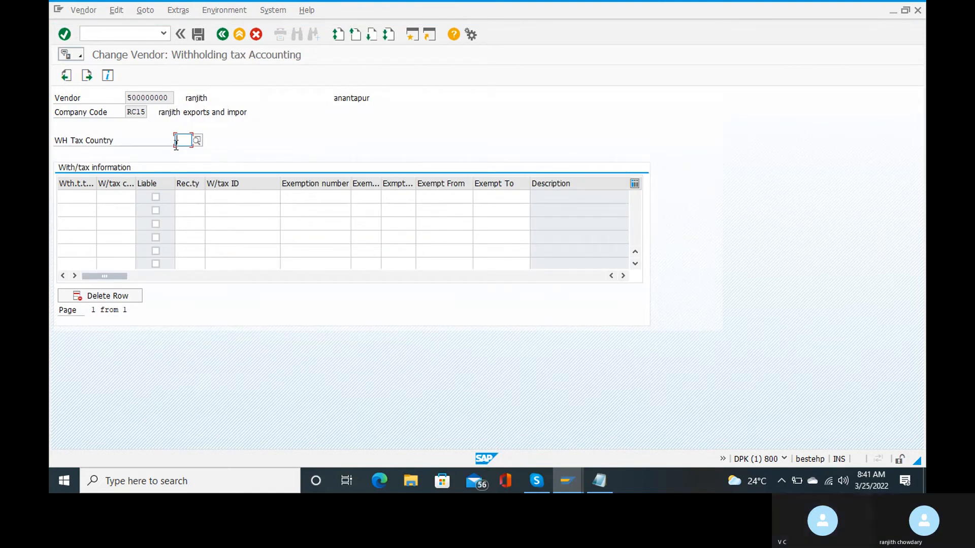
Set withholding tax country IN (India) and enter RT as the first tax type.
{"action": "type", "text": "in"}
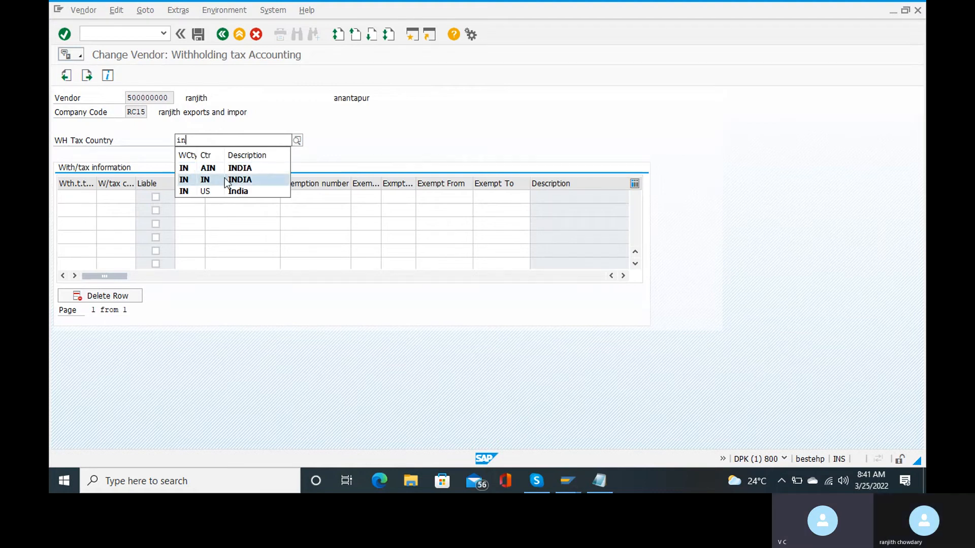
{"action": "left_click", "coordinate": [226, 180]}
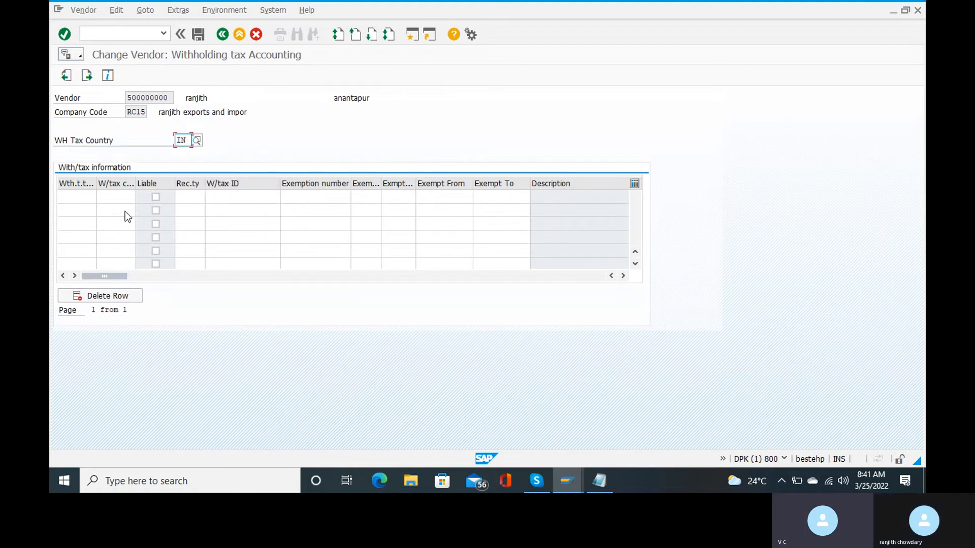
{"action": "left_click", "coordinate": [71, 198]}
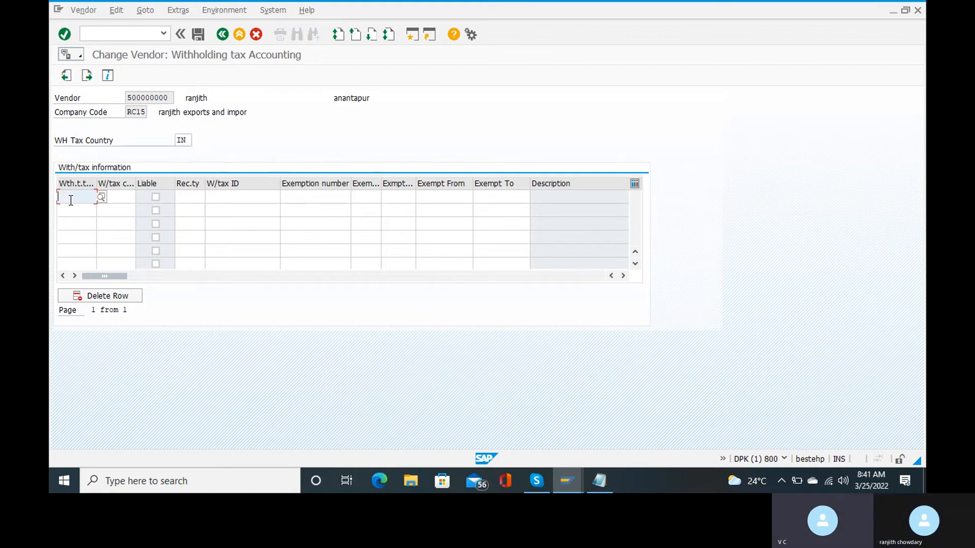
{"action": "left_click", "coordinate": [103, 196]}
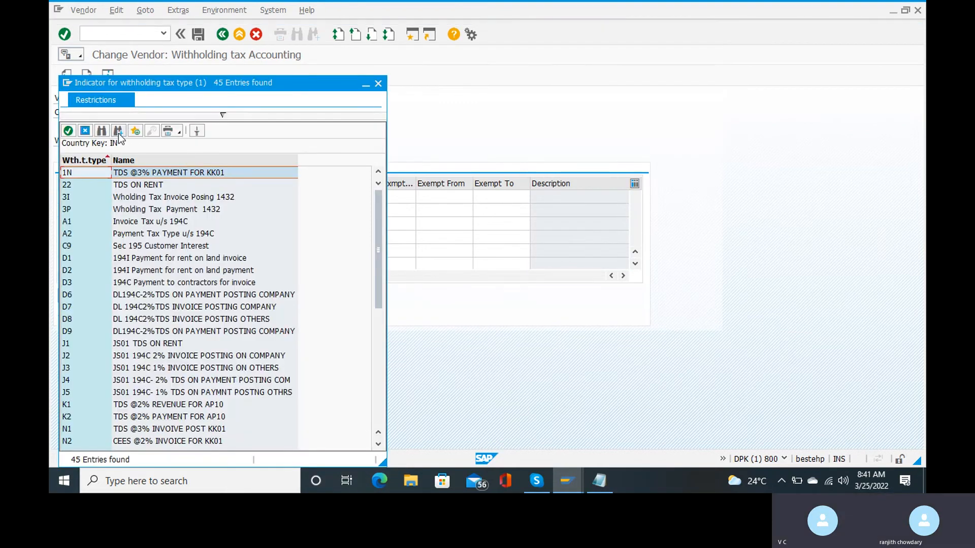
{"action": "left_click", "coordinate": [118, 131]}
{"action": "type", "text": "RT"}
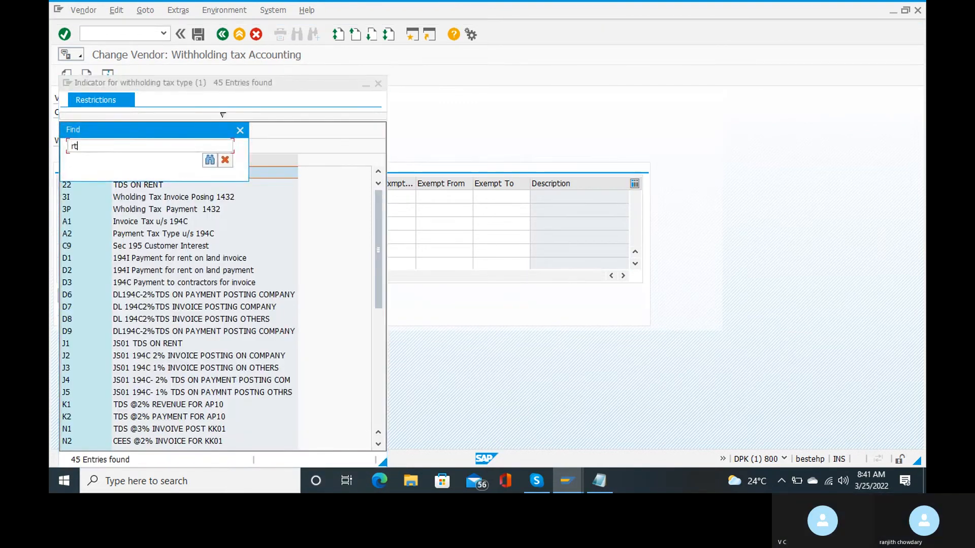
{"action": "key", "text": "Return"}
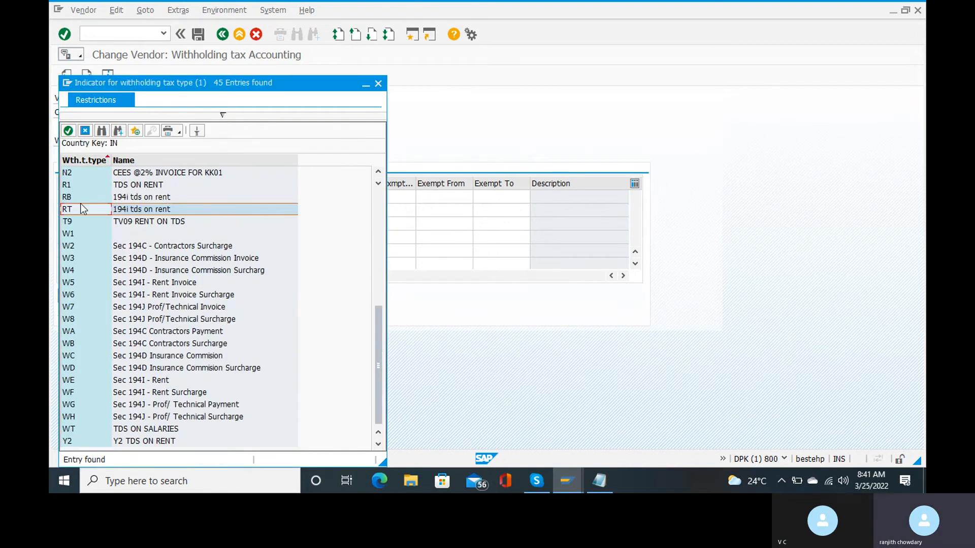
{"action": "double_click", "coordinate": [80, 205]}
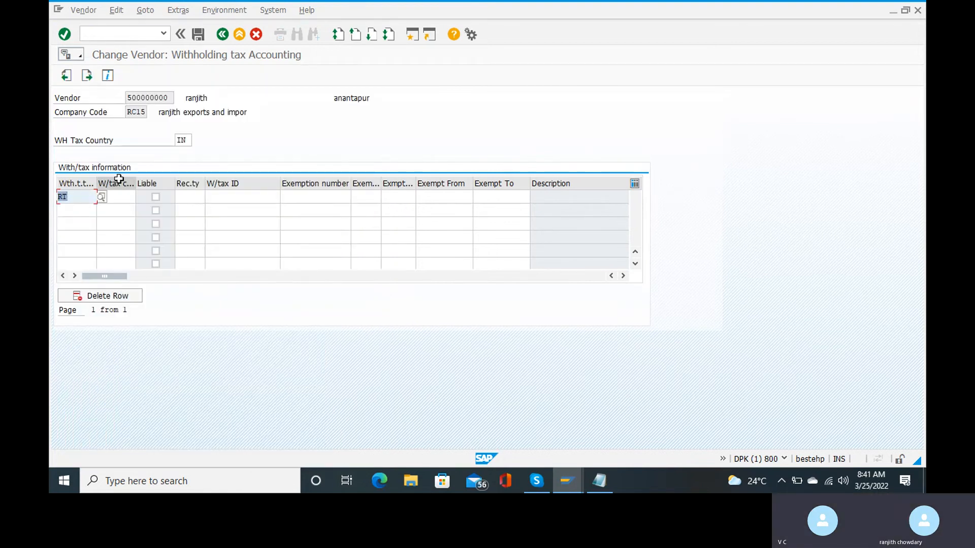
Give the RT row tax code R1, mark it liable, and set recipient type RT.
{"action": "left_click", "coordinate": [118, 195]}
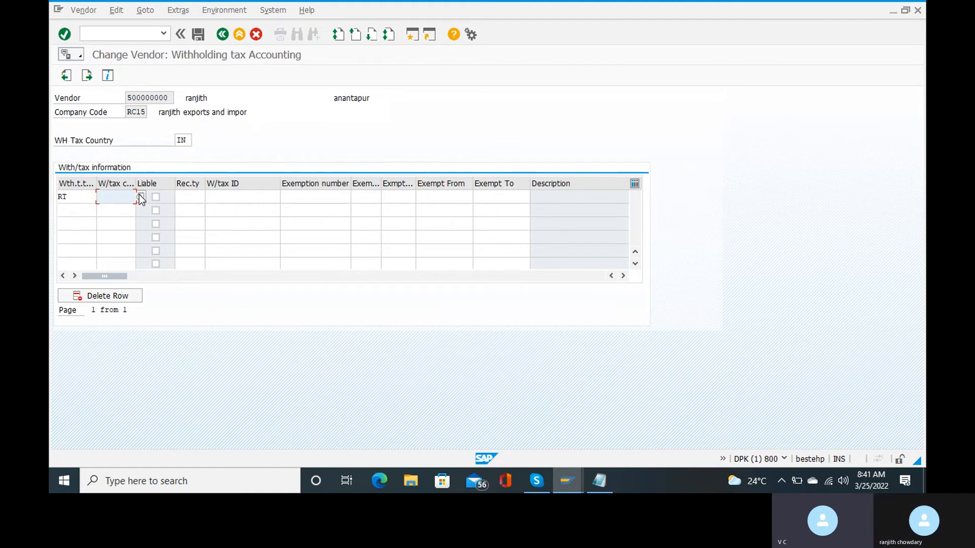
{"action": "left_click", "coordinate": [141, 197]}
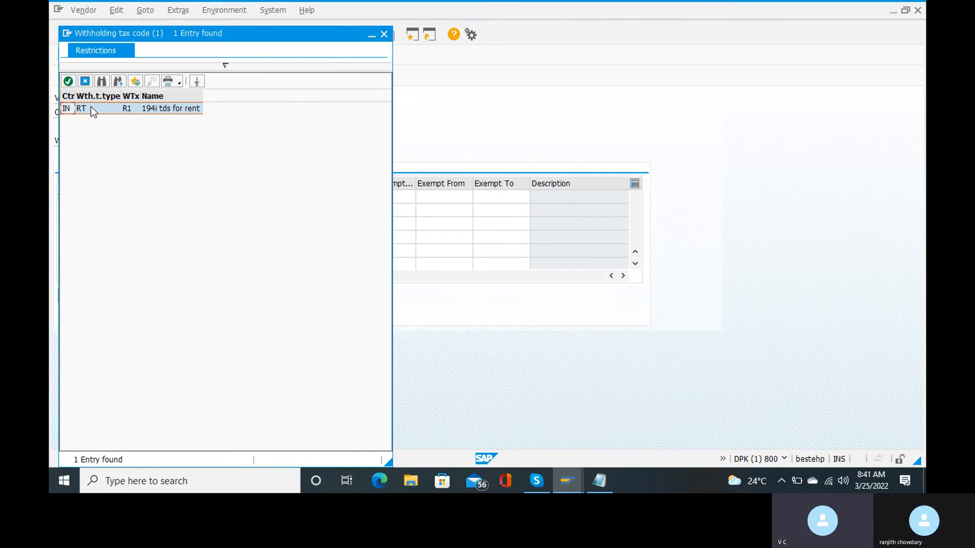
{"action": "left_click", "coordinate": [166, 108]}
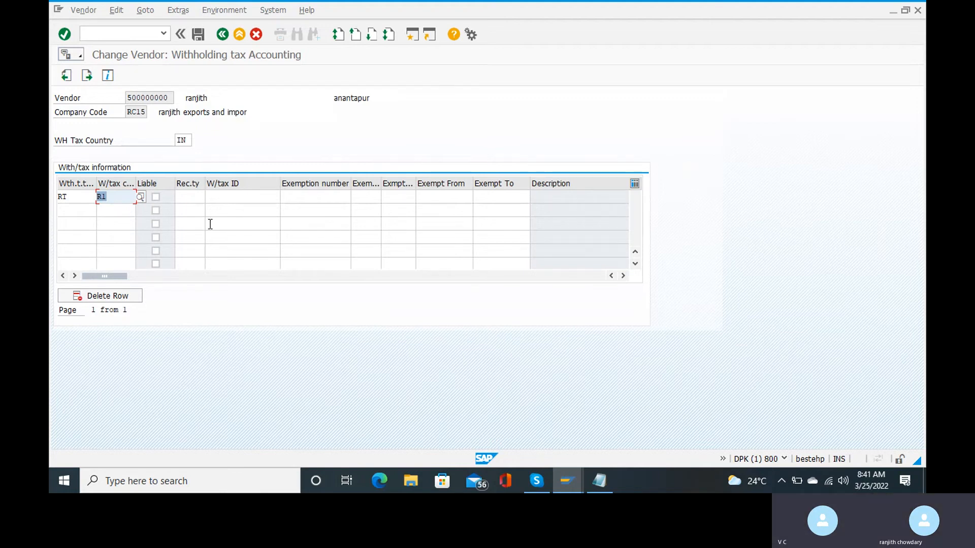
{"action": "left_click", "coordinate": [154, 197]}
{"action": "left_click", "coordinate": [153, 198]}
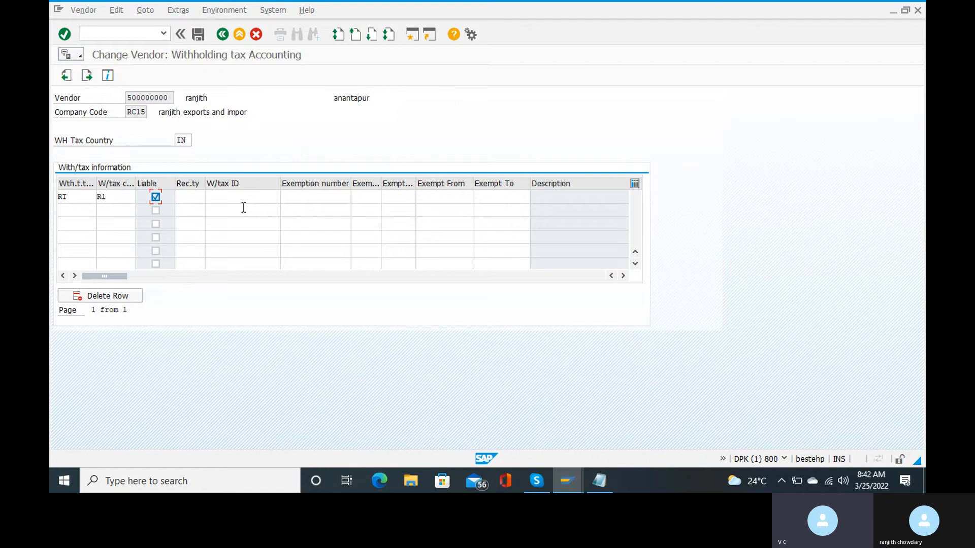
{"action": "left_click", "coordinate": [191, 198]}
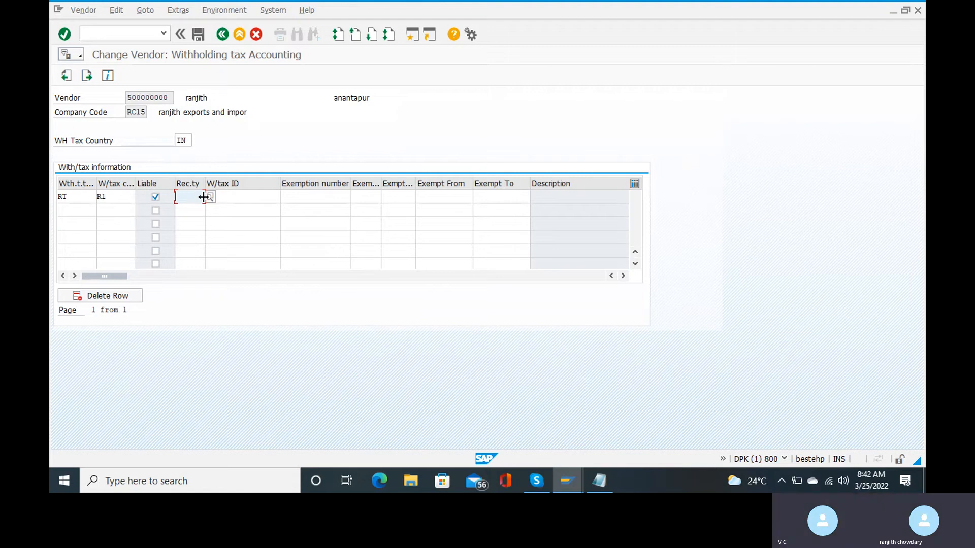
{"action": "left_click", "coordinate": [210, 197]}
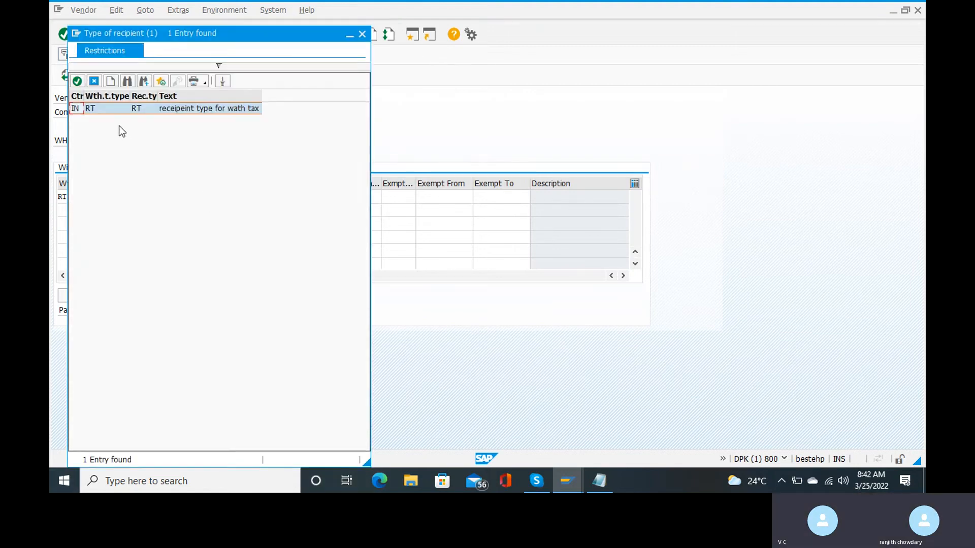
{"action": "double_click", "coordinate": [108, 108]}
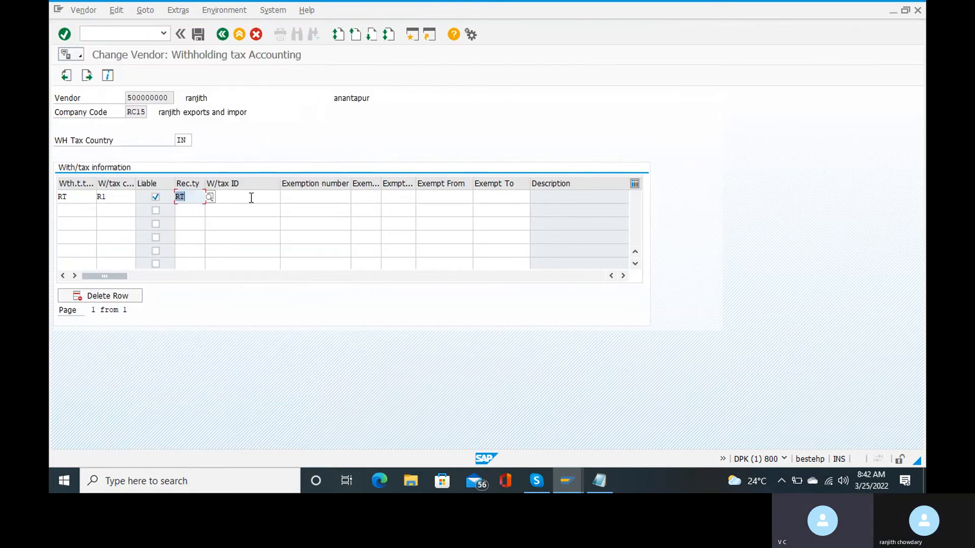
{"action": "left_click", "coordinate": [81, 201]}
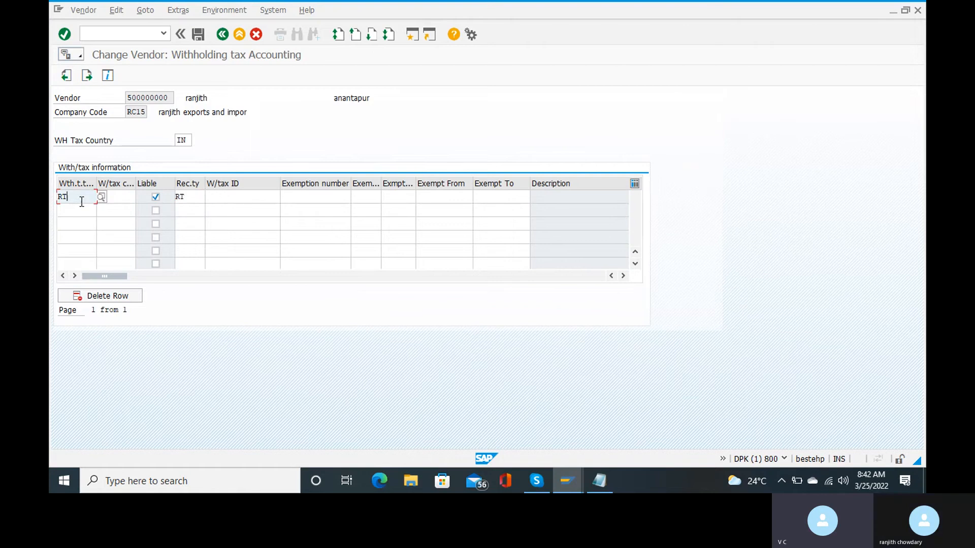
Find 'rb' in the tax type list and enter RB as the second withholding tax row.
{"action": "left_click", "coordinate": [79, 211]}
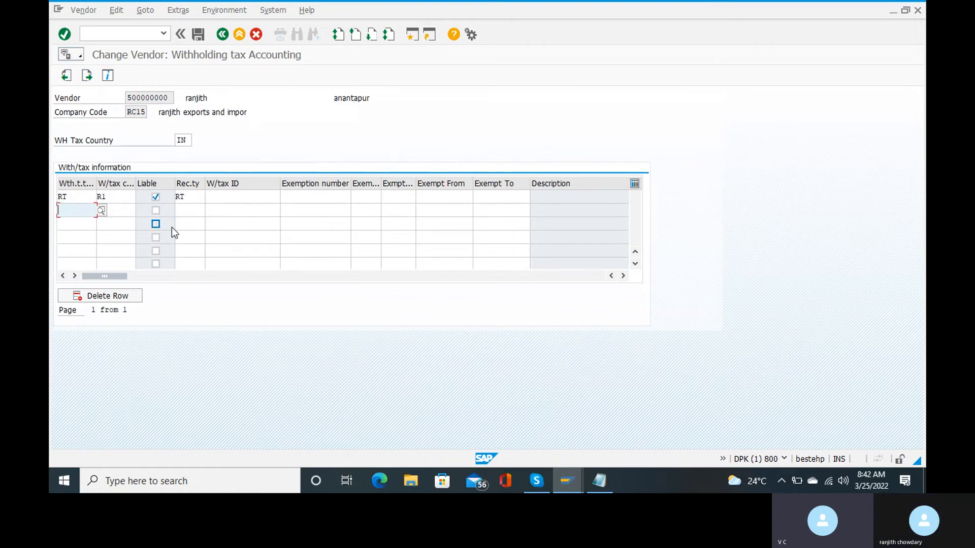
{"action": "left_click", "coordinate": [101, 210]}
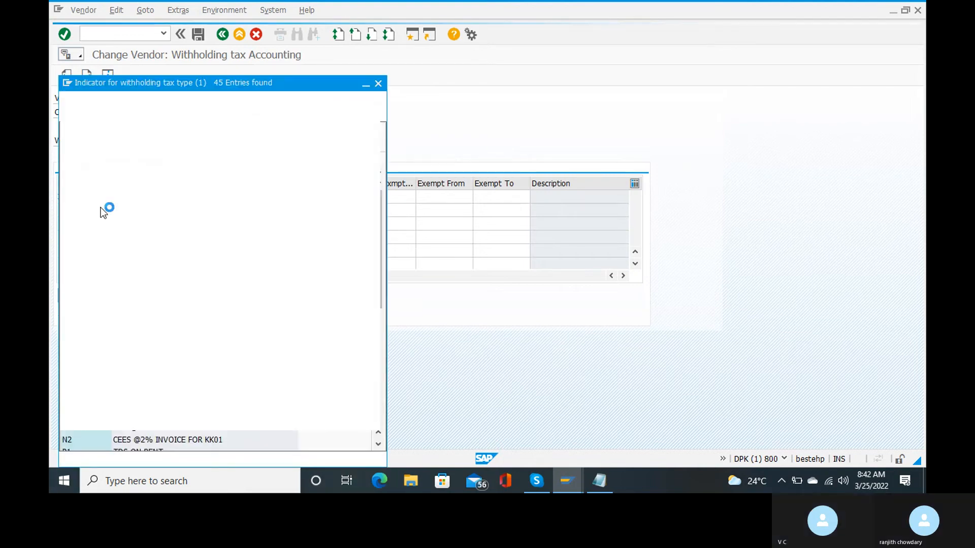
{"action": "left_click", "coordinate": [102, 131]}
{"action": "type", "text": "rb"}
{"action": "key", "text": "Return"}
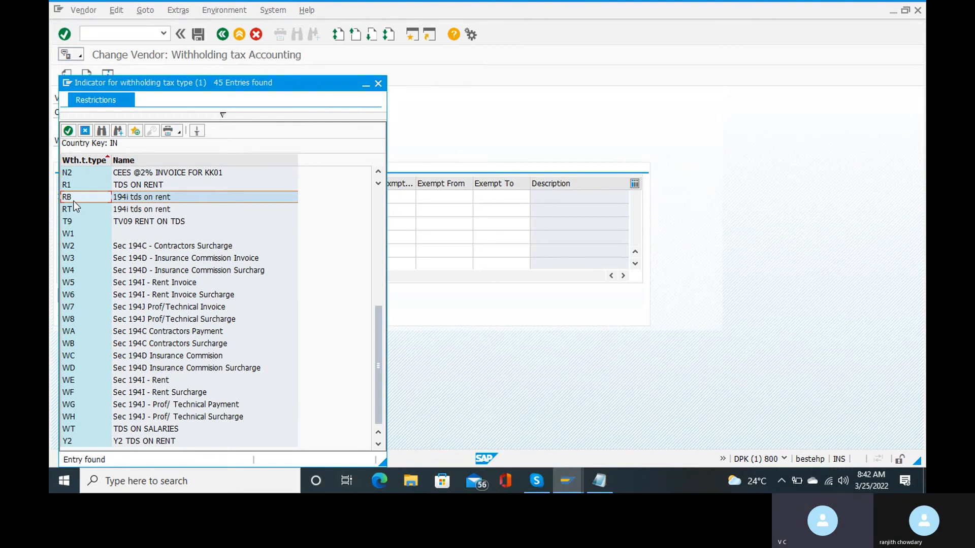
{"action": "double_click", "coordinate": [74, 201]}
Give the RB row tax code R2, mark it liable, set recipient type RB, and confirm.
{"action": "left_click", "coordinate": [122, 205]}
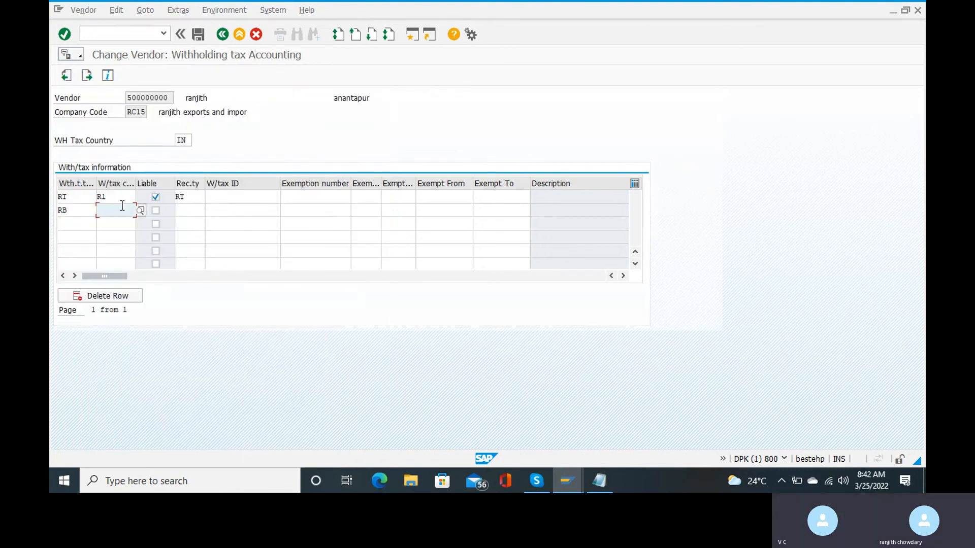
{"action": "key", "text": "Return"}
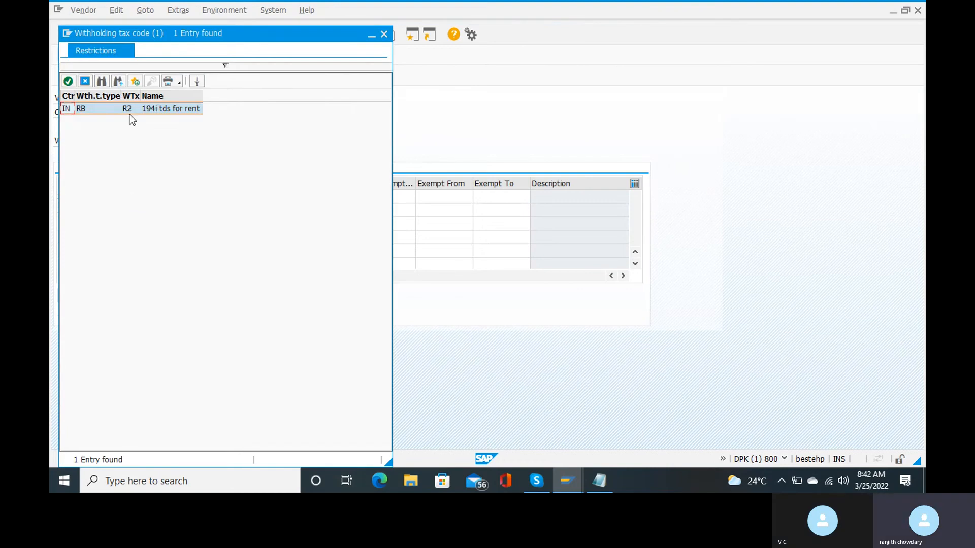
{"action": "double_click", "coordinate": [136, 111]}
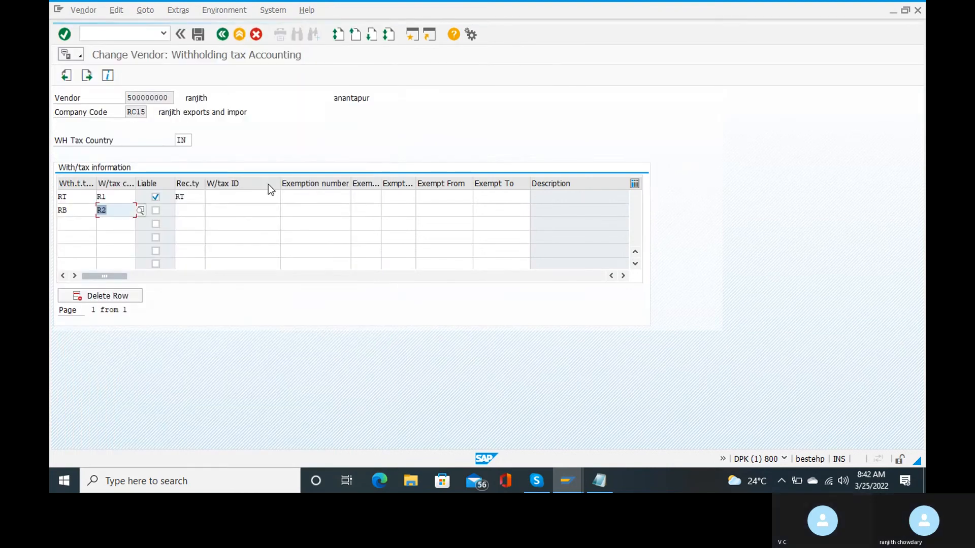
{"action": "left_click", "coordinate": [160, 209]}
{"action": "left_click", "coordinate": [194, 209]}
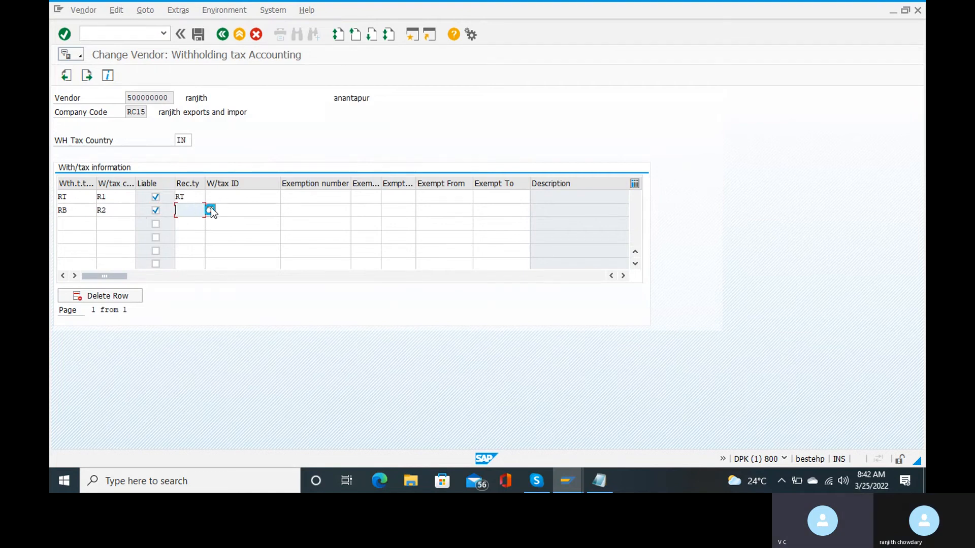
{"action": "left_click", "coordinate": [211, 210]}
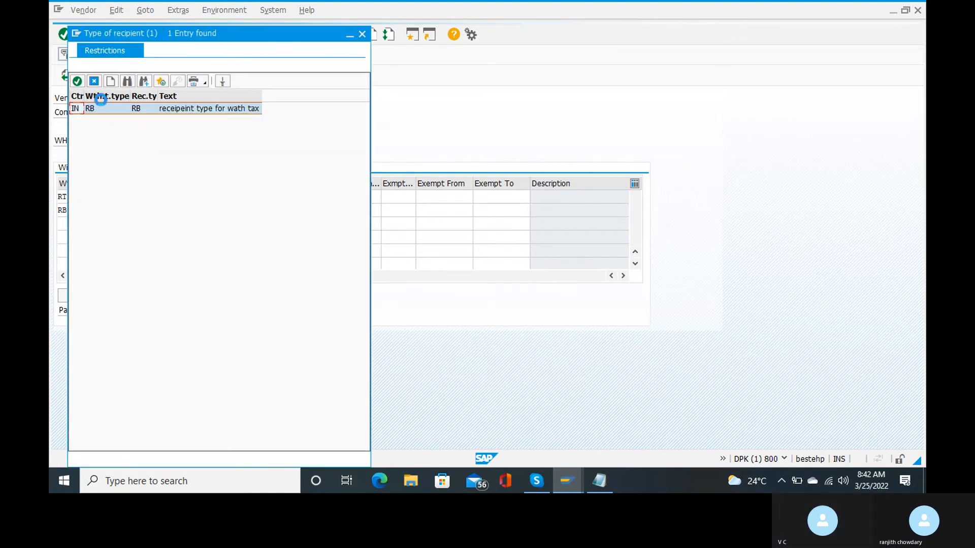
{"action": "double_click", "coordinate": [99, 108]}
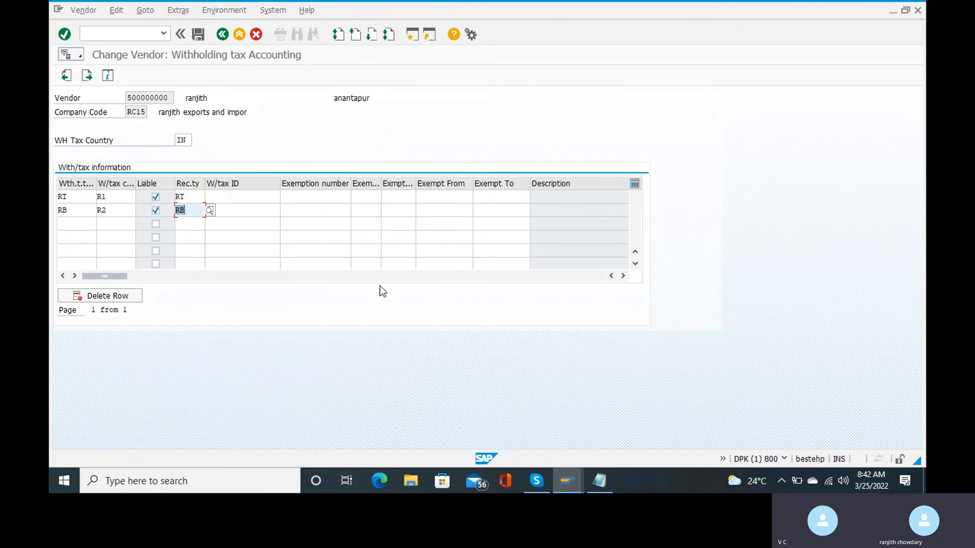
{"action": "key", "text": "Return"}
{"action": "key", "text": "Return"}
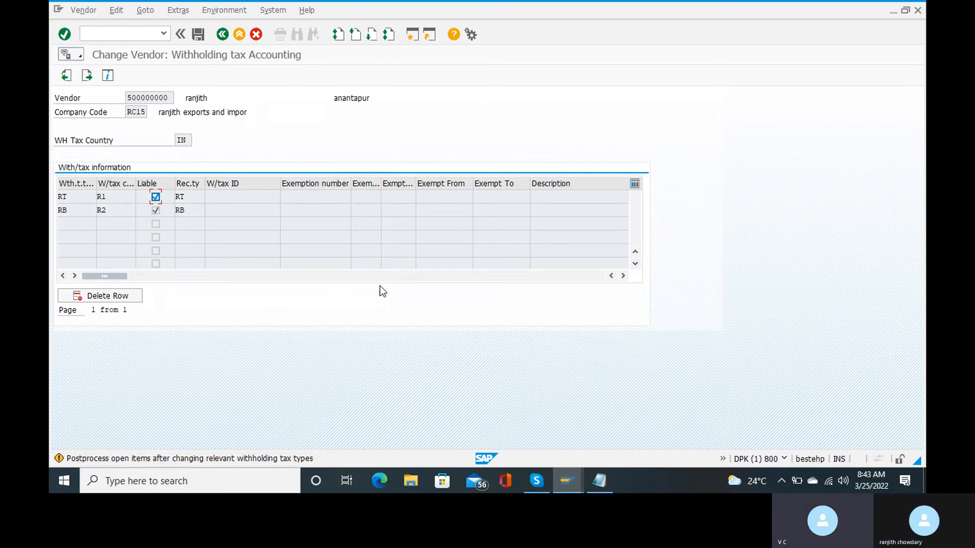
Acknowledge the warning, fill in row descriptions, and save the vendor's RT and RB settings.
{"action": "key", "text": "Down"}
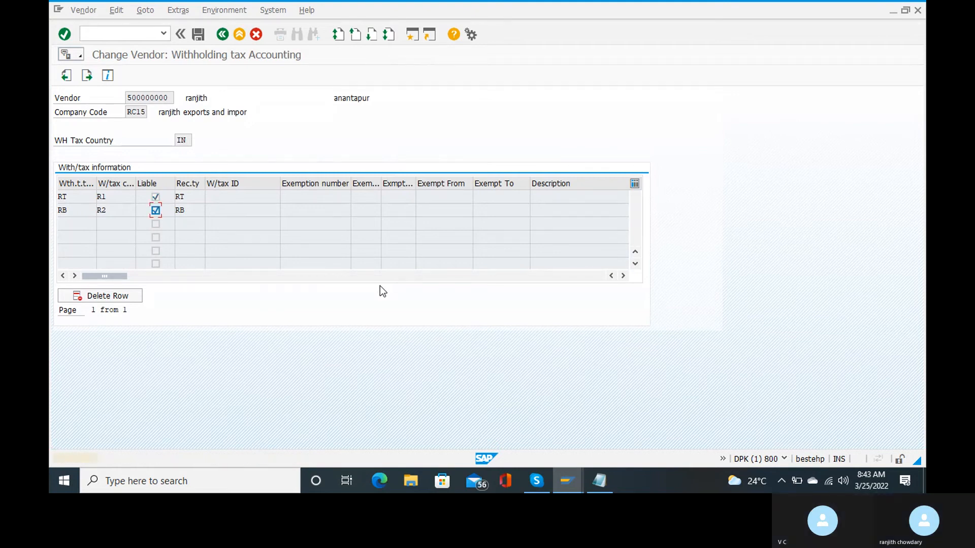
{"action": "key", "text": "Return"}
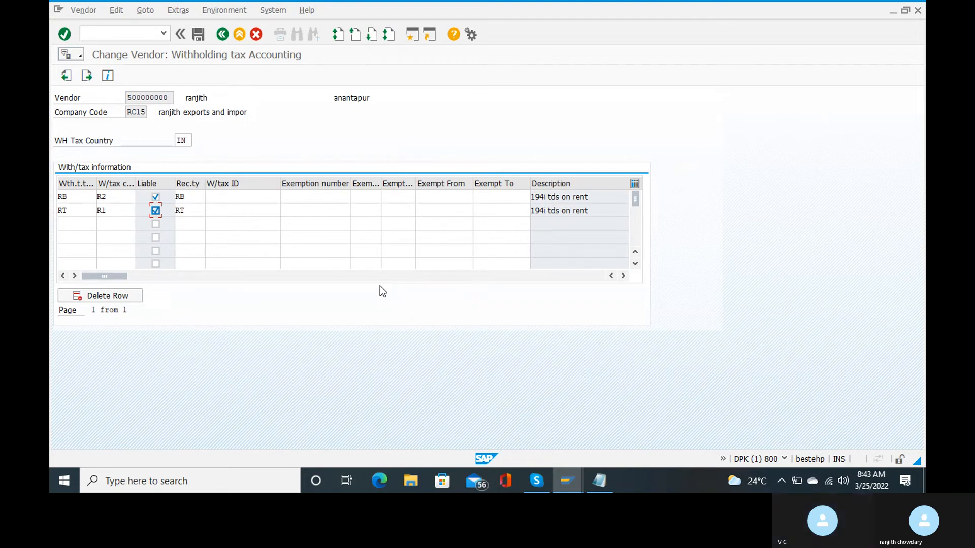
{"action": "left_click", "coordinate": [200, 35]}
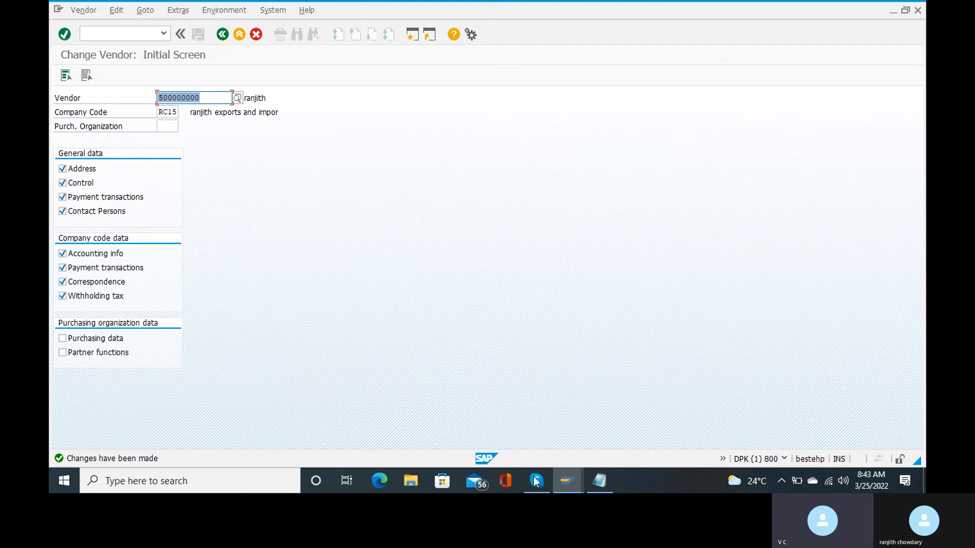
Bring the Notepad notes on withholding tax types, recipient types and codes to the front.
{"action": "mouse_move", "coordinate": [536, 485]}
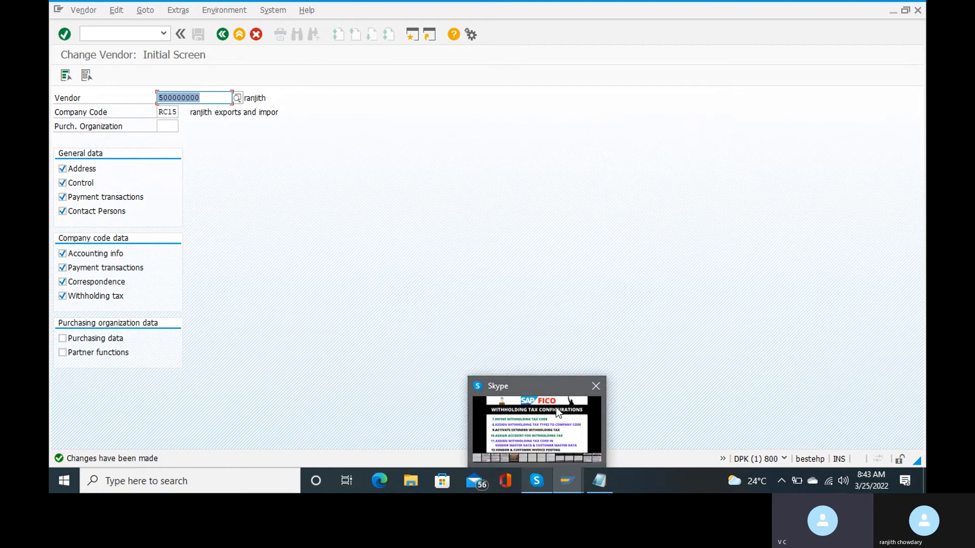
{"action": "mouse_move", "coordinate": [558, 413]}
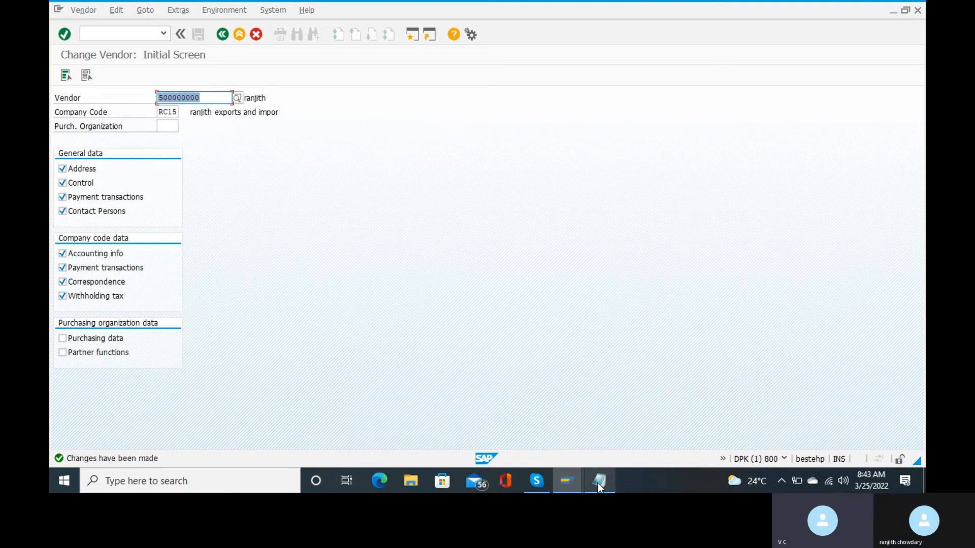
Save the Notepad notes to the Desktop as 'witholding tax' and close Notepad.
{"action": "mouse_move", "coordinate": [600, 481]}
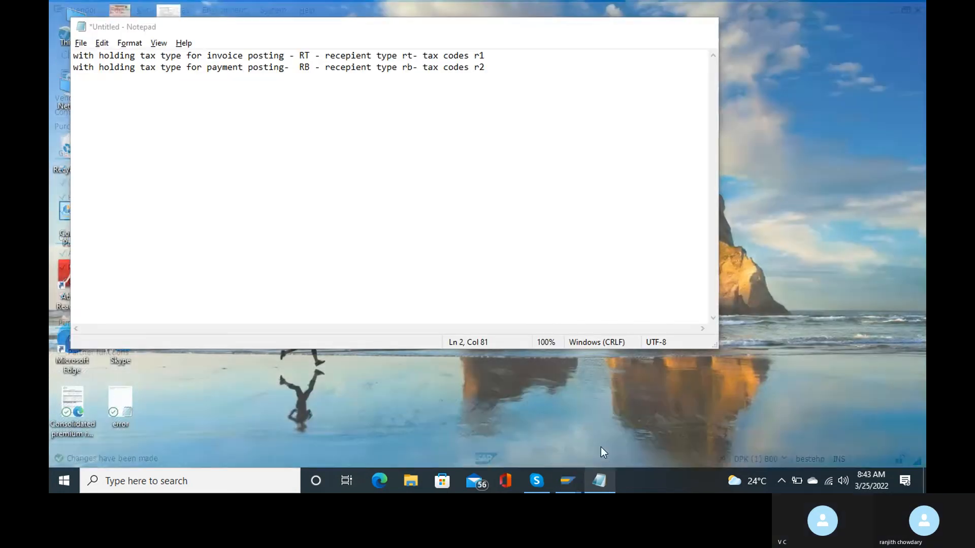
{"action": "left_click", "coordinate": [601, 447]}
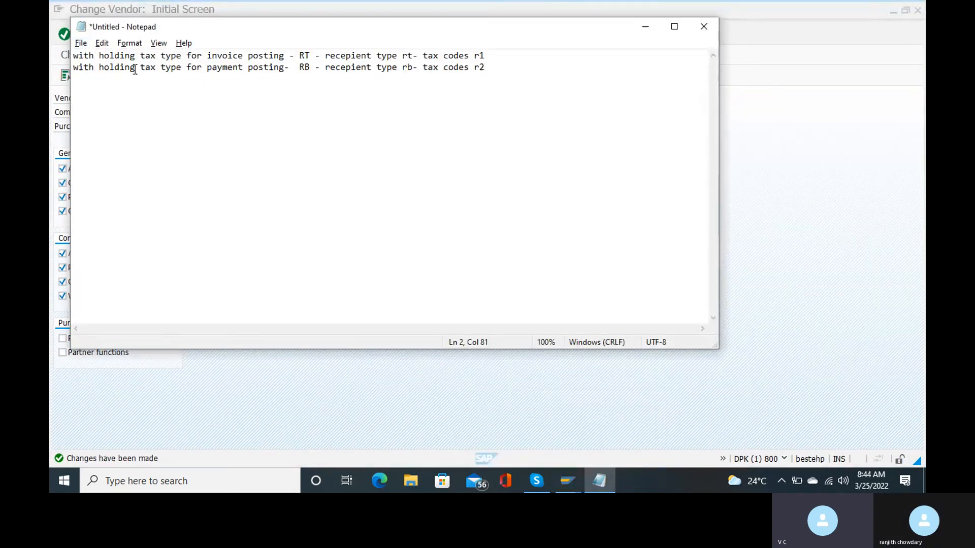
{"action": "left_click", "coordinate": [83, 44]}
{"action": "mouse_move", "coordinate": [101, 43]}
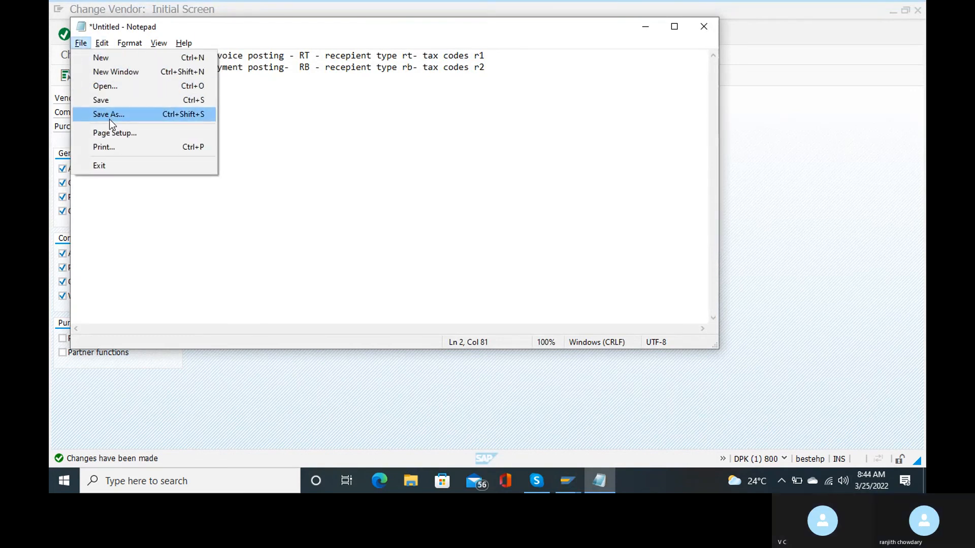
{"action": "left_click", "coordinate": [108, 119]}
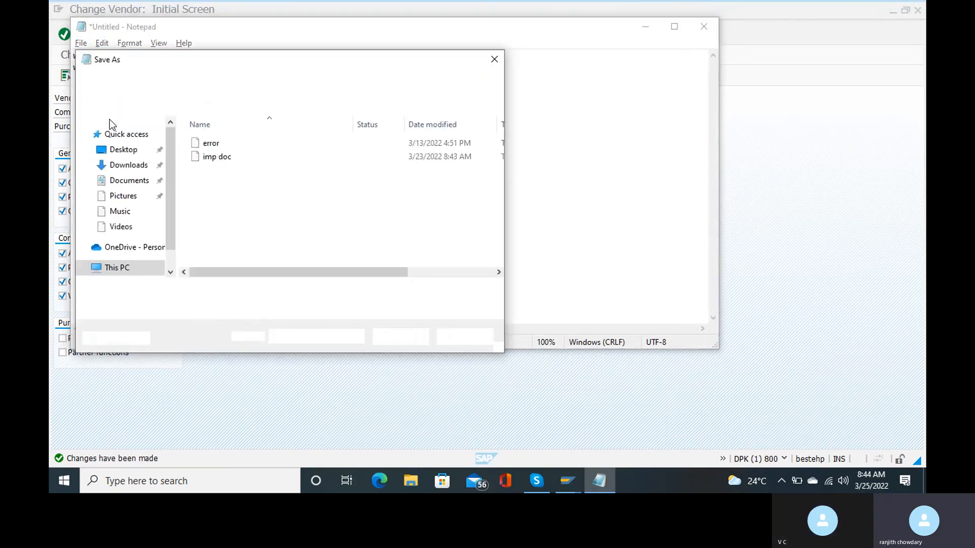
{"action": "left_click", "coordinate": [129, 150]}
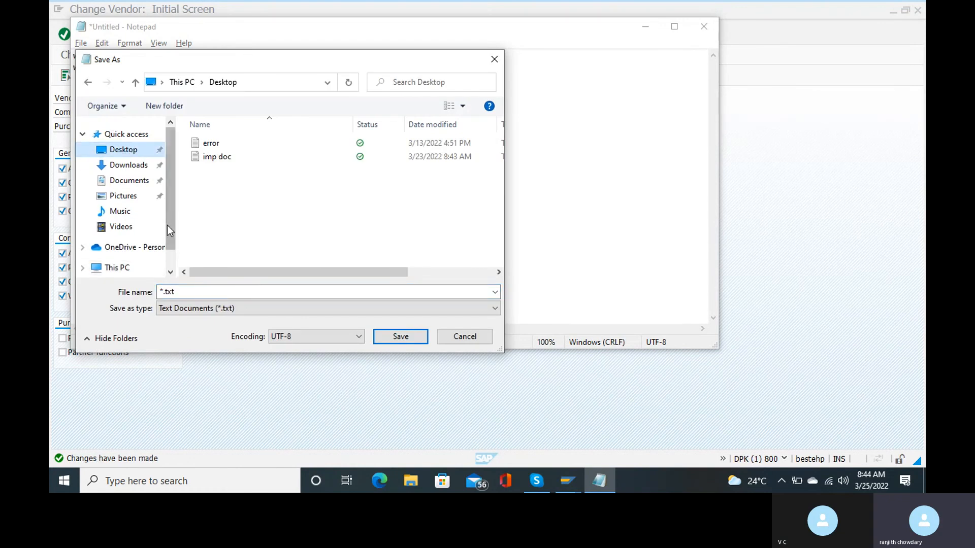
{"action": "left_click", "coordinate": [169, 291]}
{"action": "double_click", "coordinate": [169, 287]}
{"action": "type", "text": "w"}
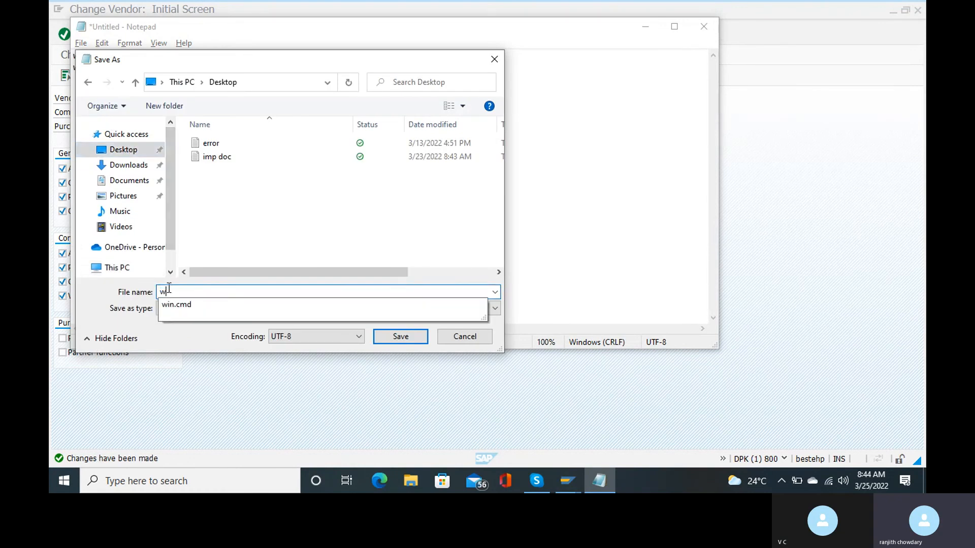
{"action": "type", "text": "isholding tax"}
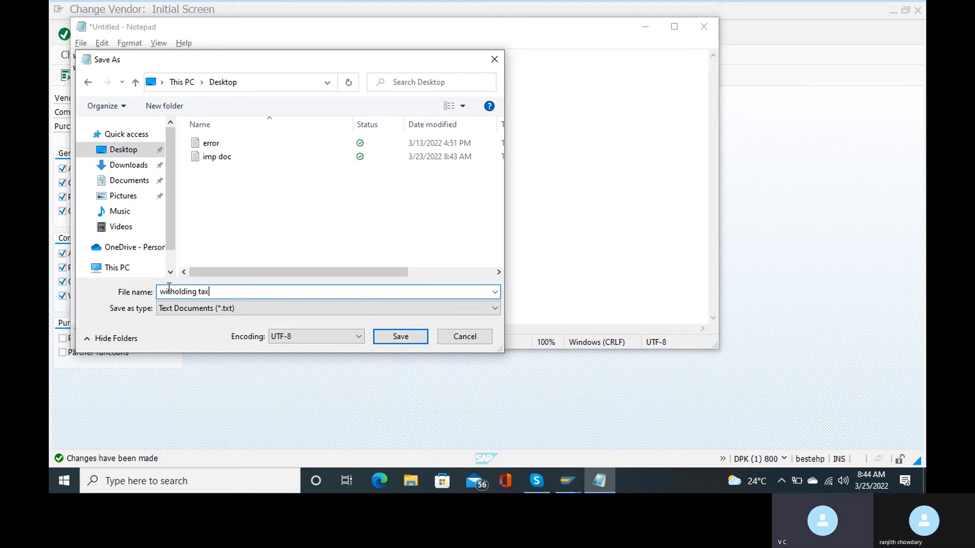
{"action": "left_click", "coordinate": [400, 336]}
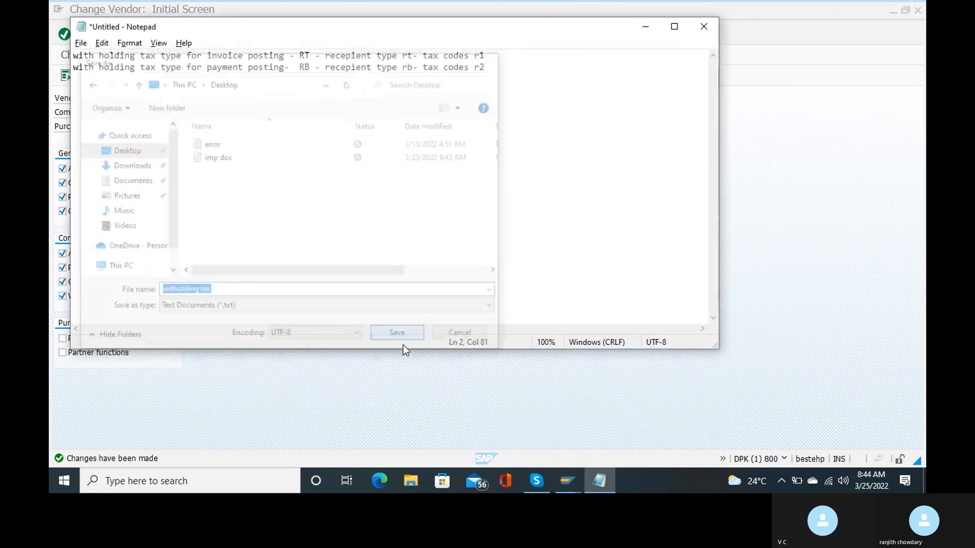
{"action": "left_click", "coordinate": [704, 26]}
Minimize SAP and Skype, open 'Sap fico online training topic wise' from the desktop, and dismiss the activation warning.
{"action": "left_click", "coordinate": [894, 11]}
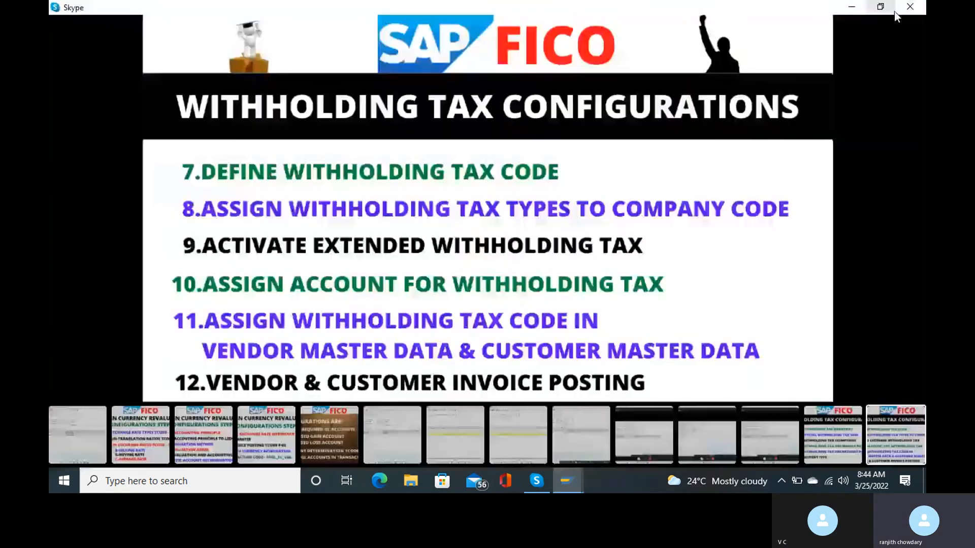
{"action": "left_click", "coordinate": [849, 7]}
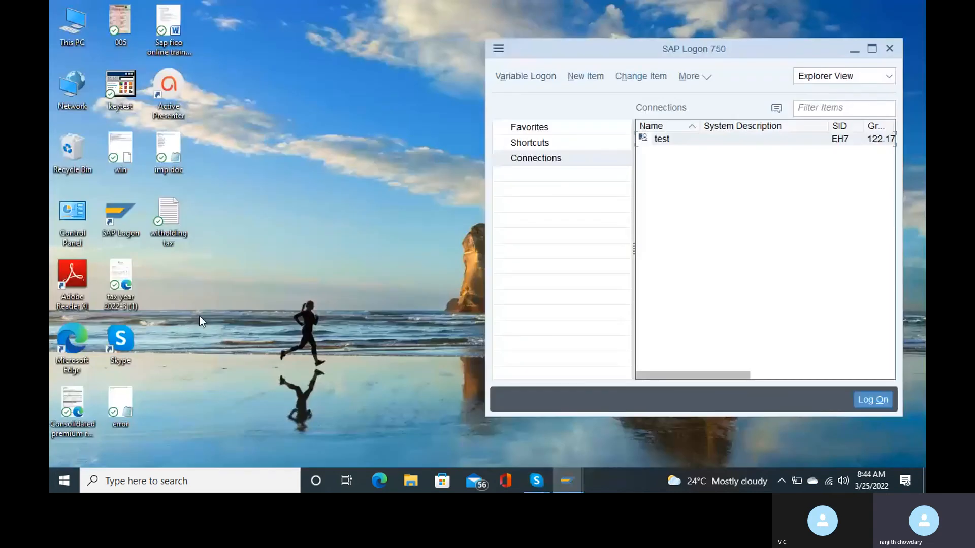
{"action": "left_click", "coordinate": [167, 27]}
{"action": "double_click", "coordinate": [168, 28]}
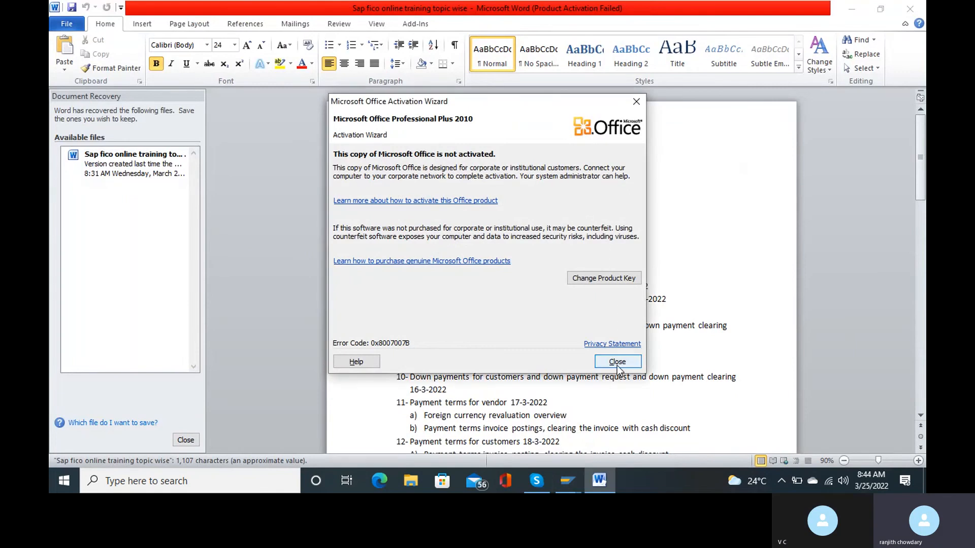
{"action": "left_click", "coordinate": [617, 366]}
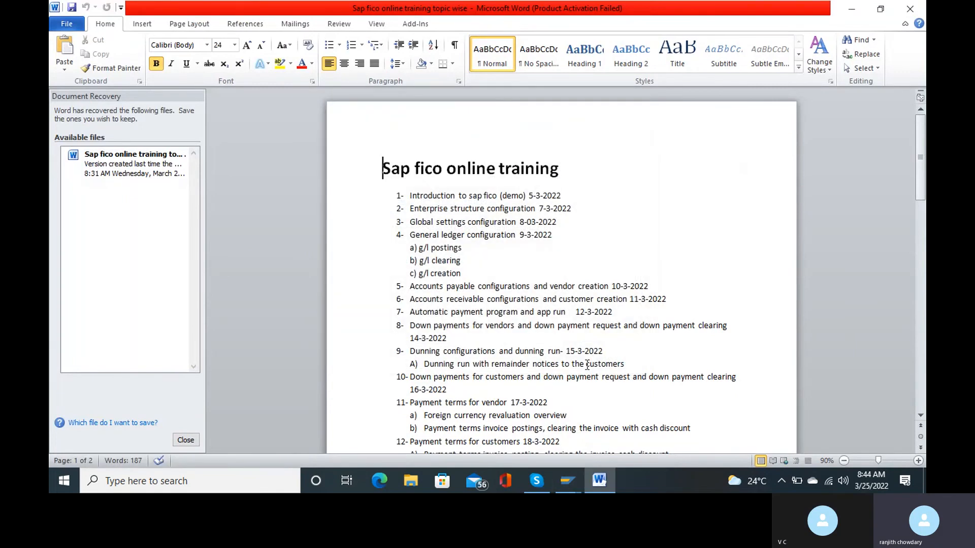
Close the Document Recovery pane and add empty lines below the 24-3-2022 date.
{"action": "left_click", "coordinate": [185, 440]}
{"action": "scroll", "coordinate": [522, 267], "scroll_direction": "down", "scroll_amount": 3}
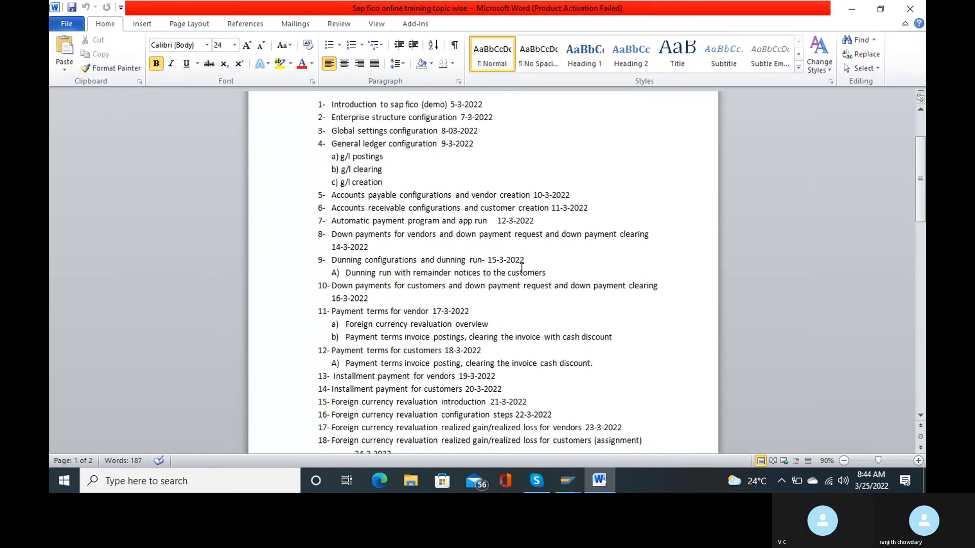
{"action": "scroll", "coordinate": [521, 268], "scroll_direction": "down", "scroll_amount": 3}
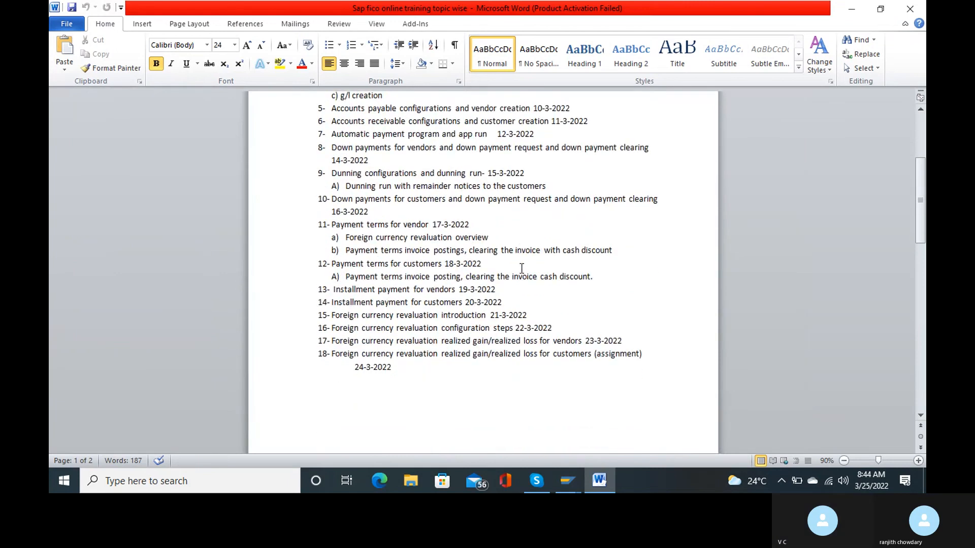
{"action": "left_click", "coordinate": [396, 367]}
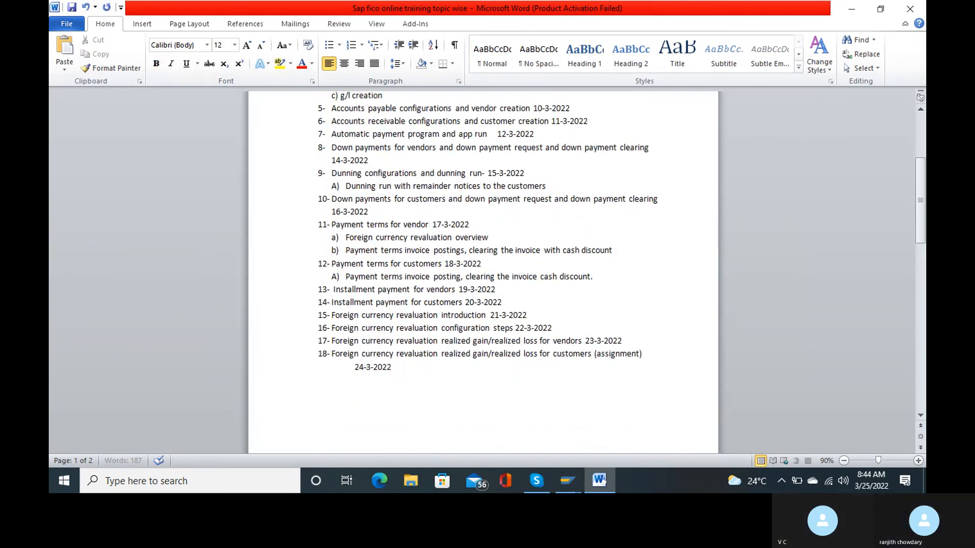
{"action": "key", "text": "Return"}
{"action": "key", "text": "BackSpace"}
{"action": "key", "text": "Return"}
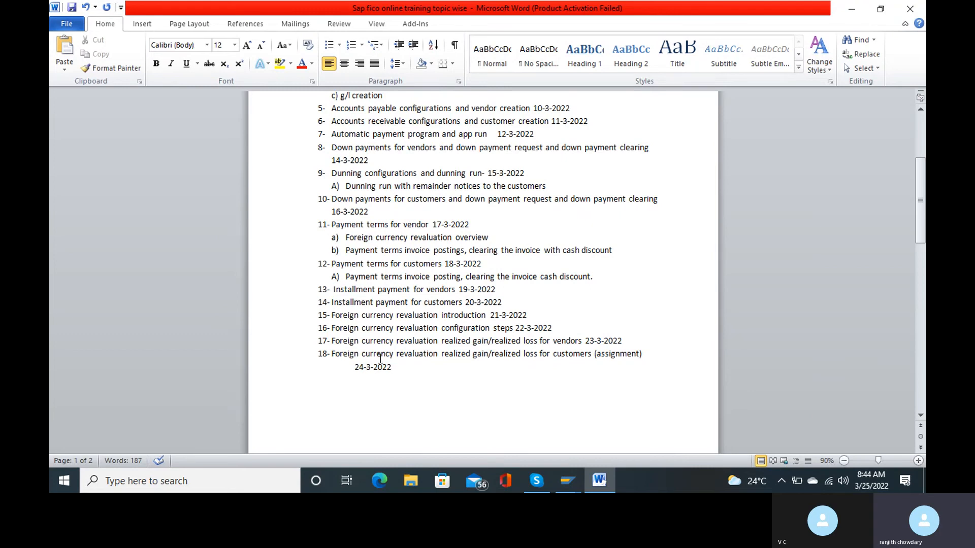
{"action": "key", "text": "BackSpace"}
{"action": "key", "text": "Return"}
{"action": "key", "text": "Return"}
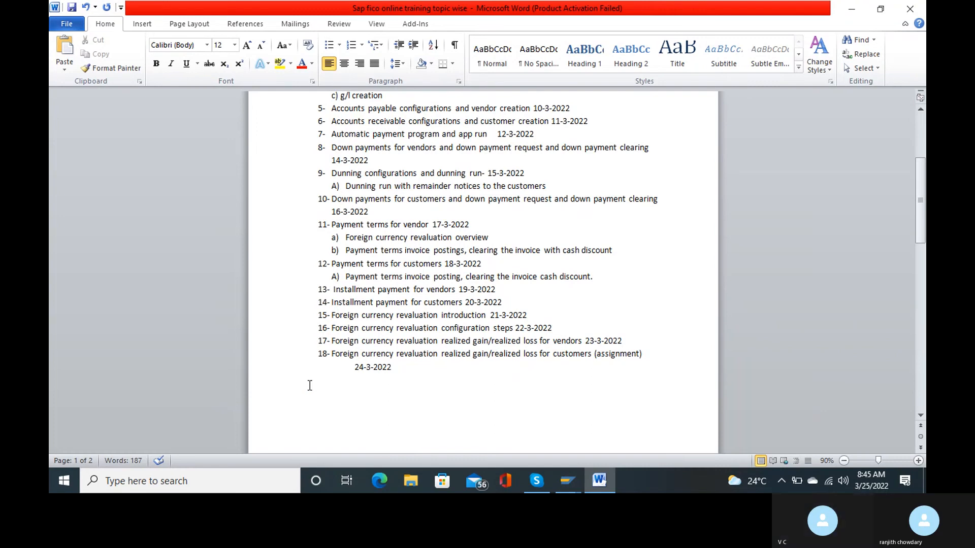
{"action": "left_click", "coordinate": [310, 385]}
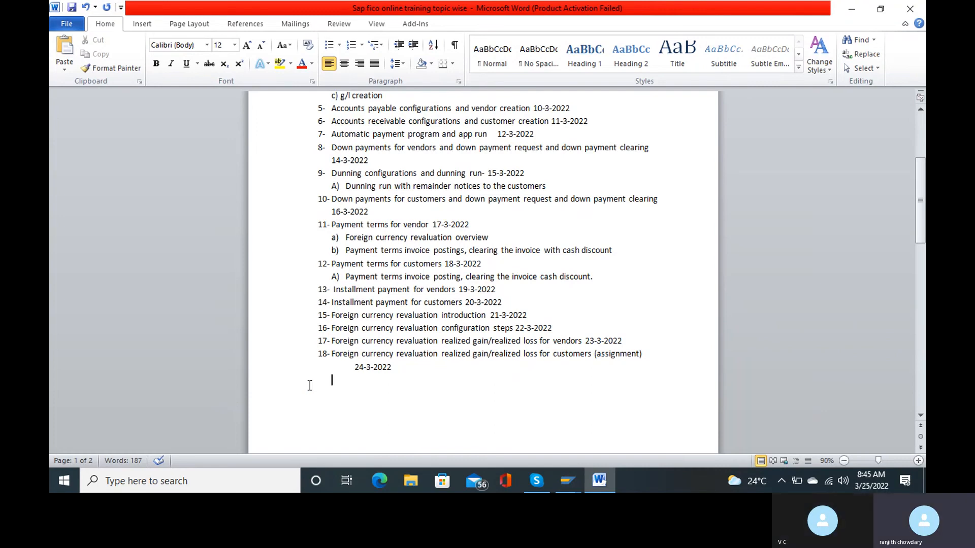
Delete the leading spaces and list indent before 24-3-2022 to join it onto item 18.
{"action": "left_click", "coordinate": [351, 368]}
{"action": "key", "text": "BackSpace"}
{"action": "key", "text": "BackSpace"}
{"action": "key", "text": "BackSpace"}
{"action": "key", "text": "BackSpace"}
{"action": "key", "text": "BackSpace"}
{"action": "key", "text": "BackSpace"}
{"action": "key", "text": "BackSpace"}
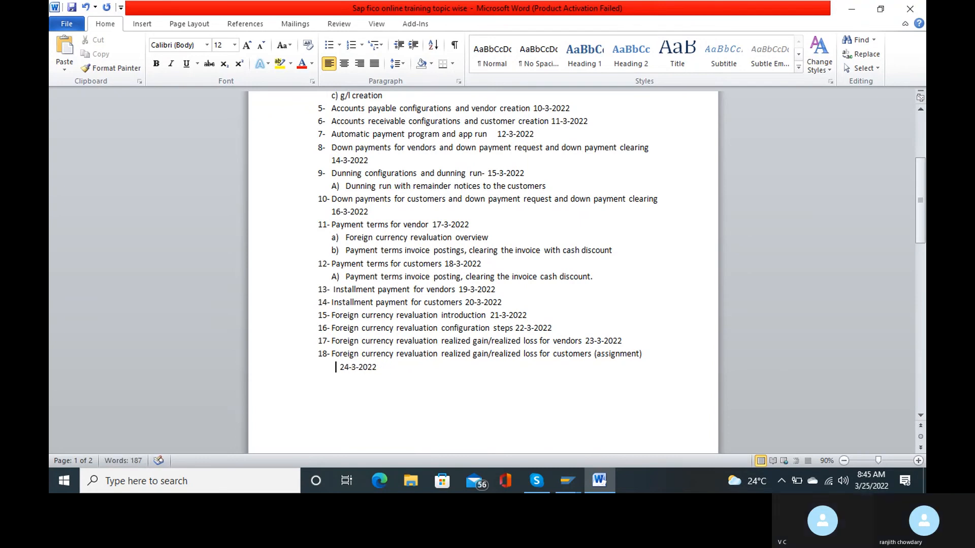
{"action": "key", "text": "BackSpace"}
{"action": "key", "text": "BackSpace"}
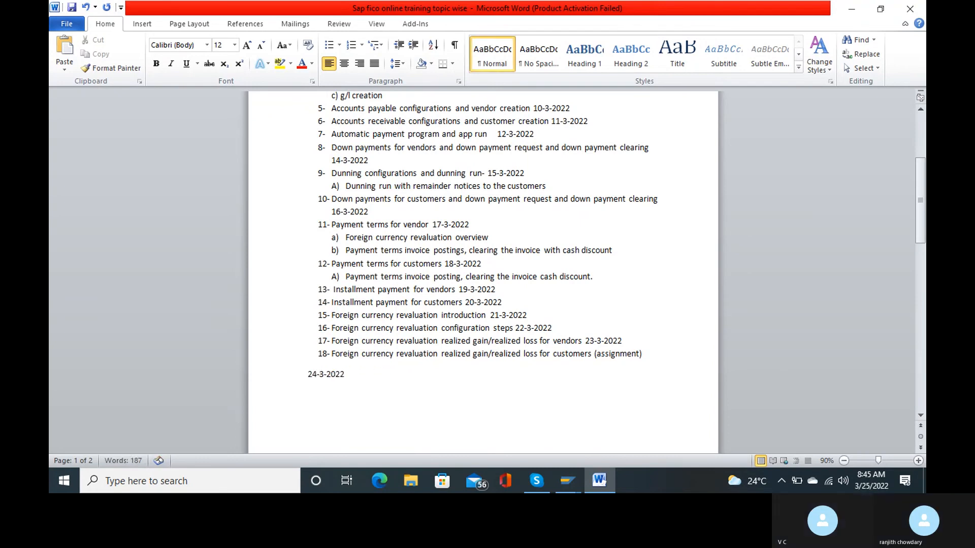
{"action": "key", "text": "BackSpace"}
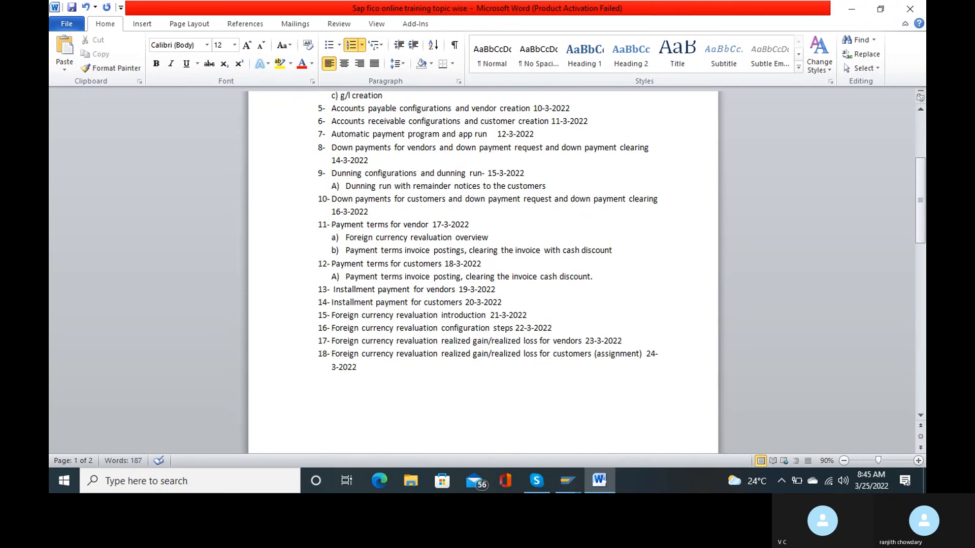
Start item 19 with 'with holding tax' and correct the split word to 'Withholding'.
{"action": "key", "text": "Return"}
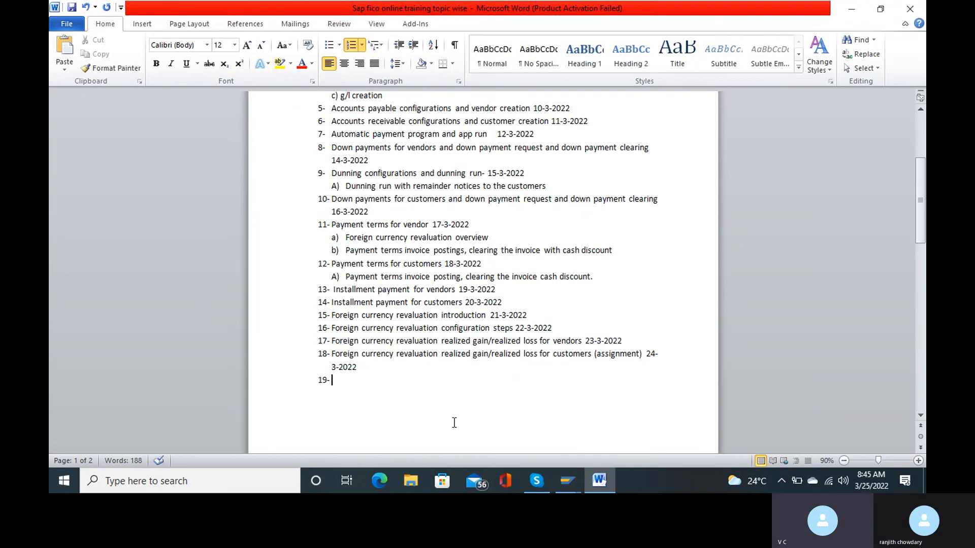
{"action": "type", "text": "with ho"}
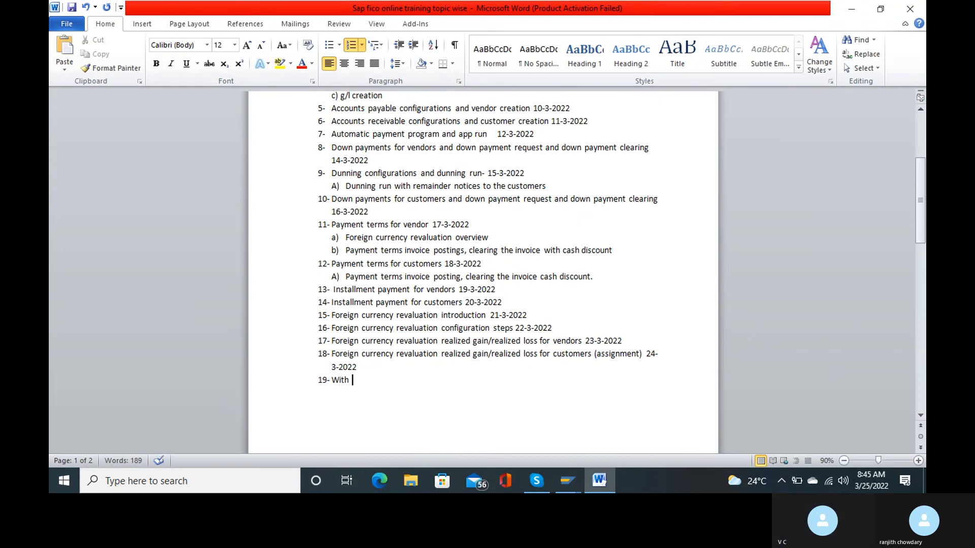
{"action": "type", "text": "lding tax"}
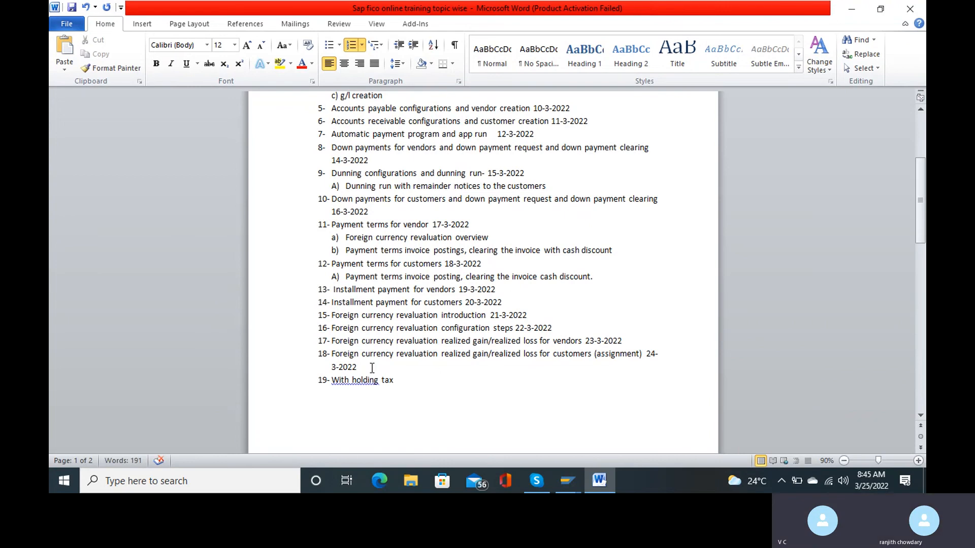
{"action": "key", "text": "shift+Return"}
{"action": "right_click", "coordinate": [352, 388]}
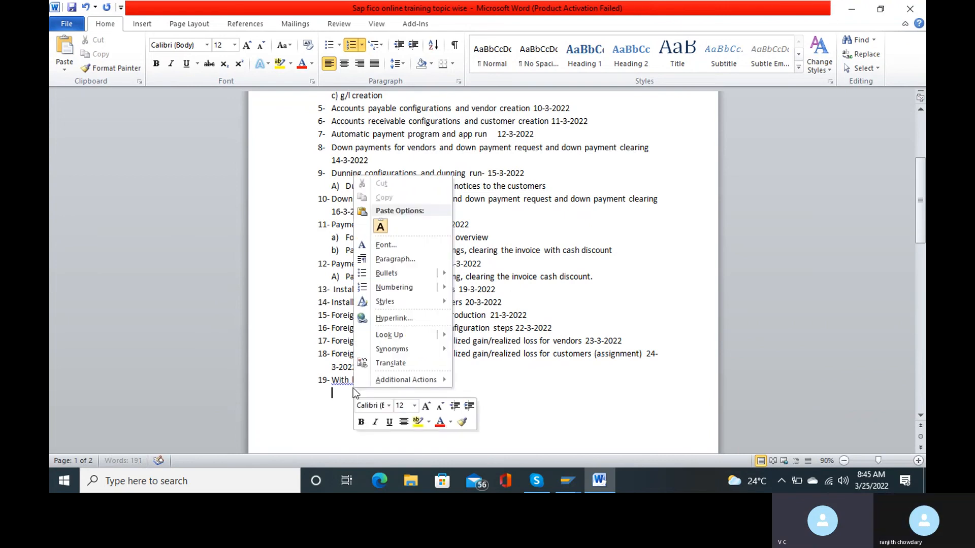
{"action": "right_click", "coordinate": [341, 380]}
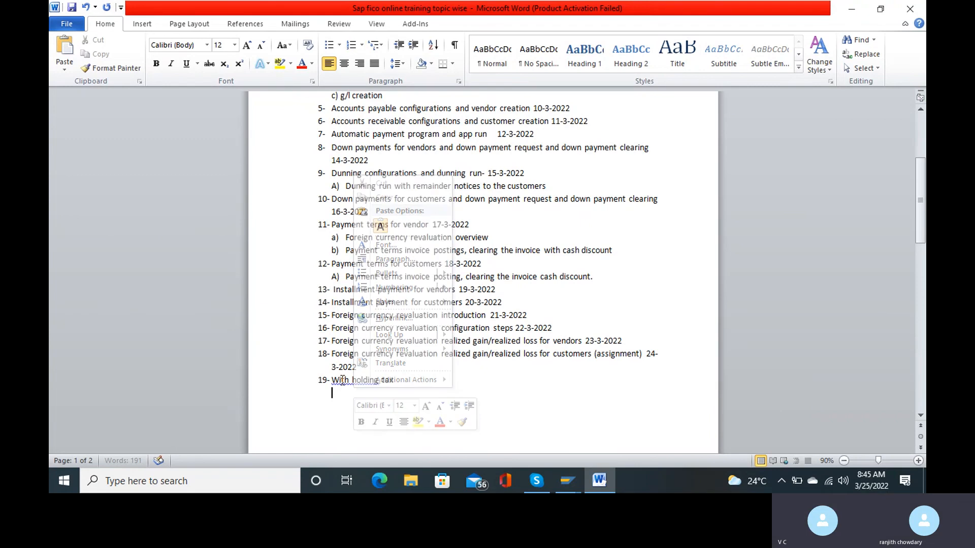
{"action": "right_click", "coordinate": [341, 380]}
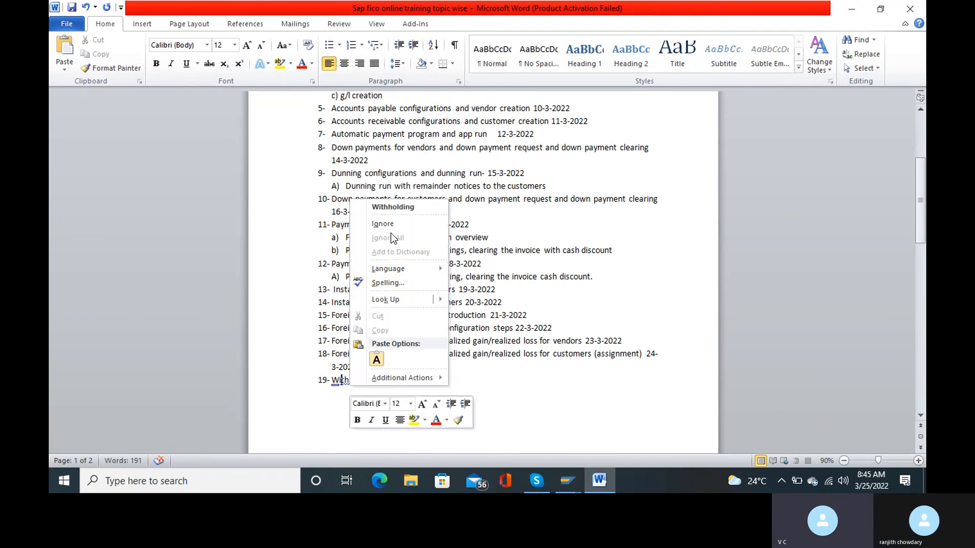
{"action": "left_click", "coordinate": [404, 208]}
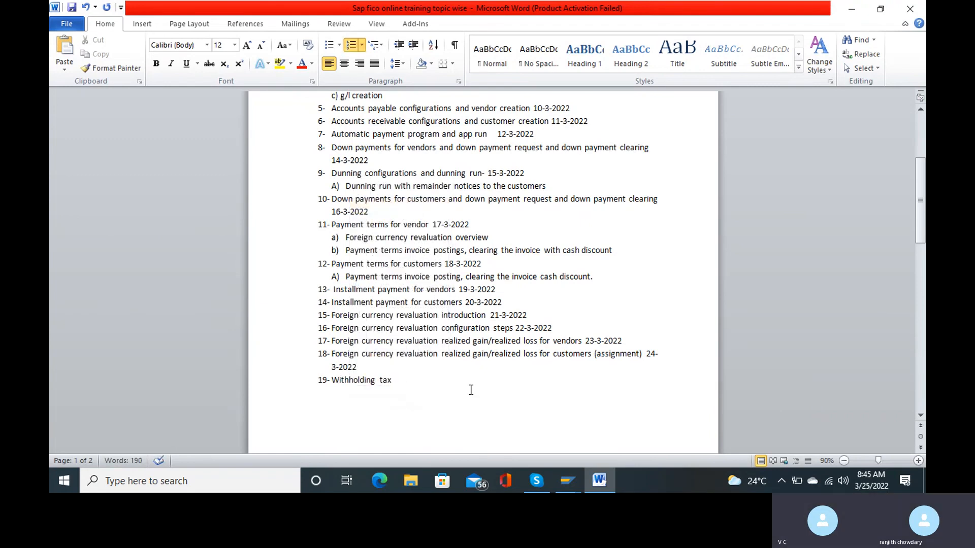
Finish item 19 with 'introduction and configurations 25-03-2022' and begin item 20.
{"action": "type", "text": "introduction  and configuration"}
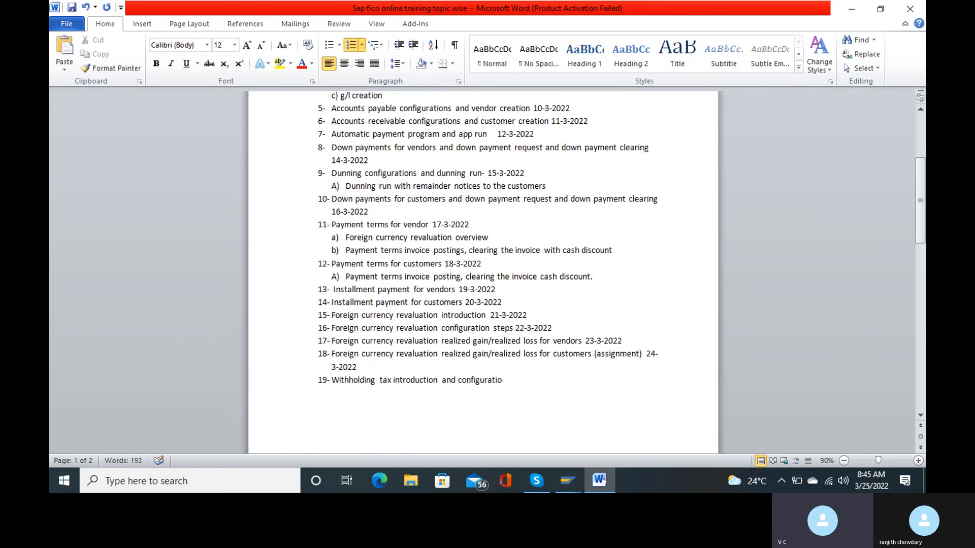
{"action": "type", "text": "s  25-03"}
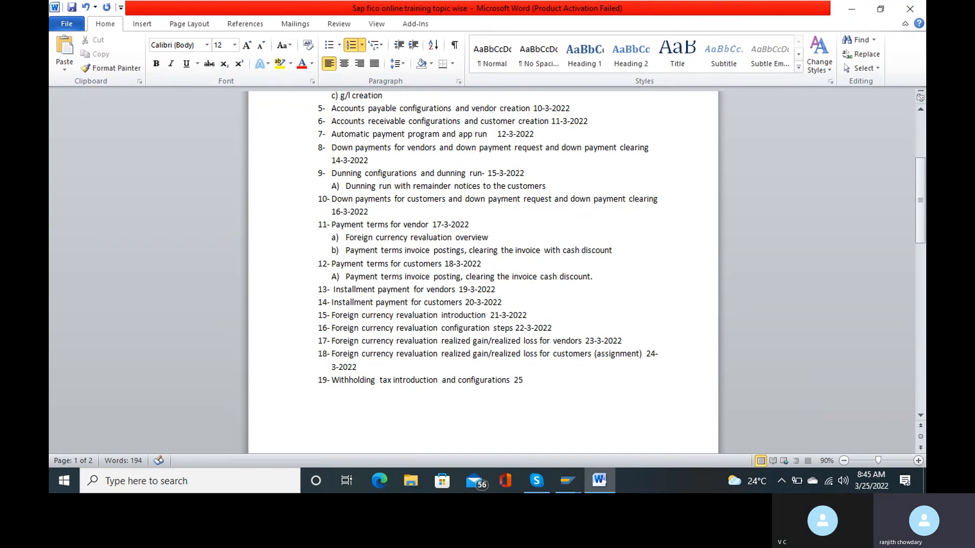
{"action": "type", "text": "2022"}
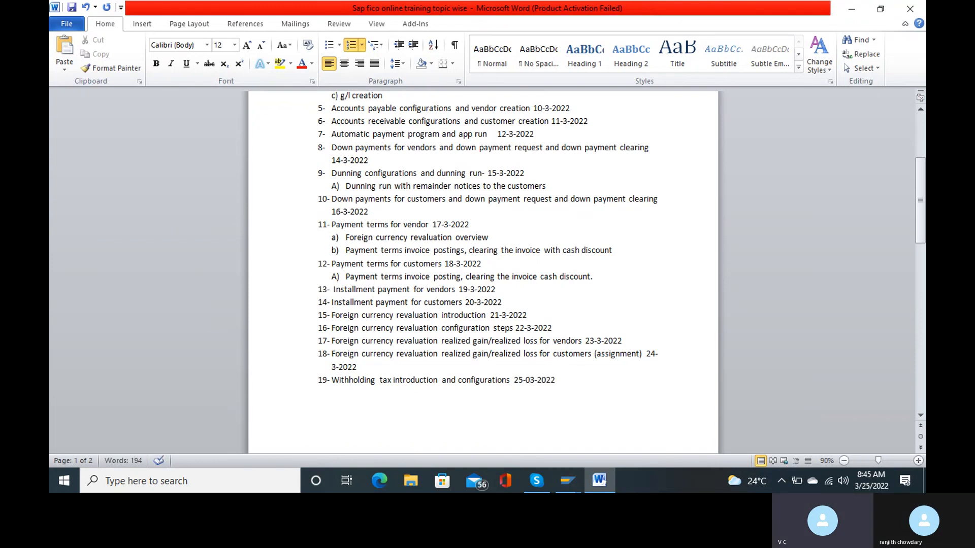
{"action": "key", "text": "Return"}
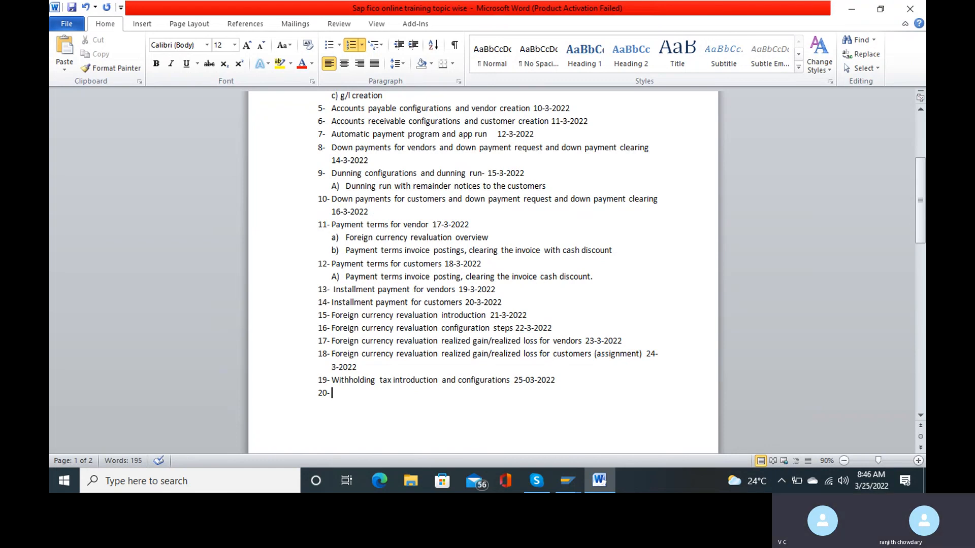
Enter item 20 'Withholding tax invoice postings for customers and vendors 26-03-2022' and save the document.
{"action": "type", "text": "with"}
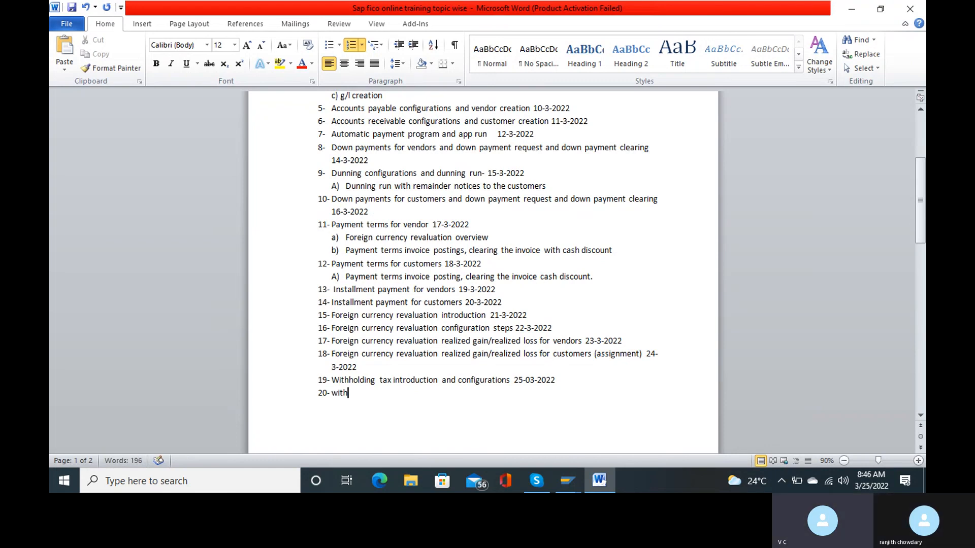
{"action": "type", "text": "holding tax"}
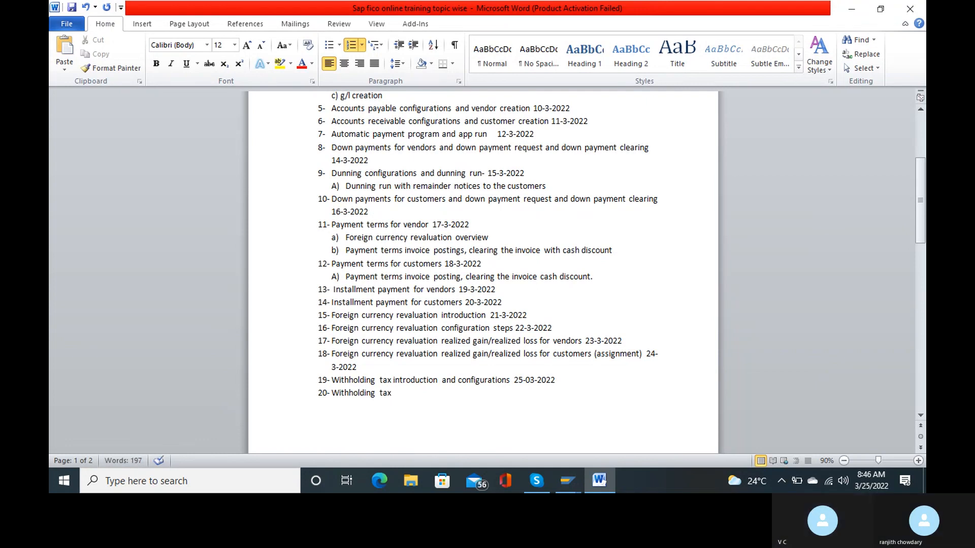
{"action": "type", "text": " invoice postings for cus"}
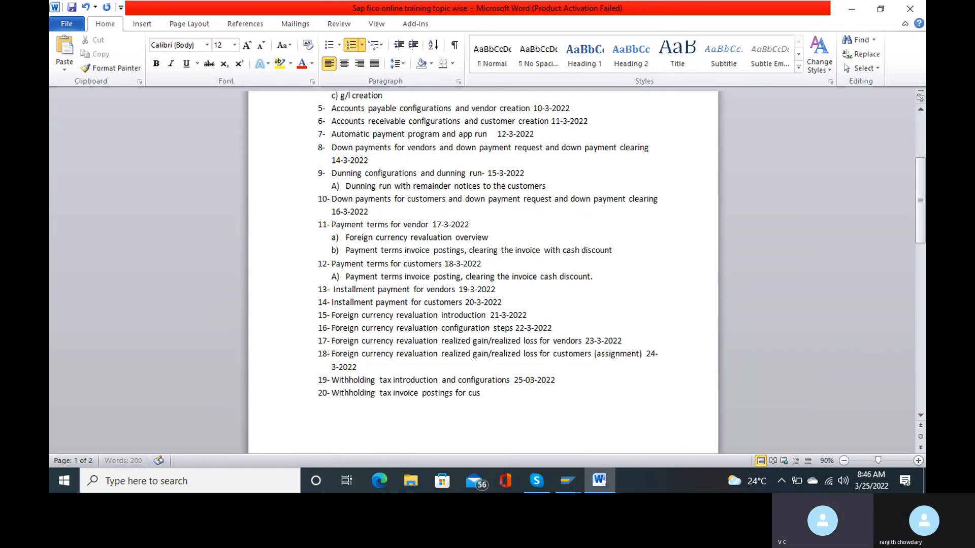
{"action": "type", "text": "tomers and vendor"}
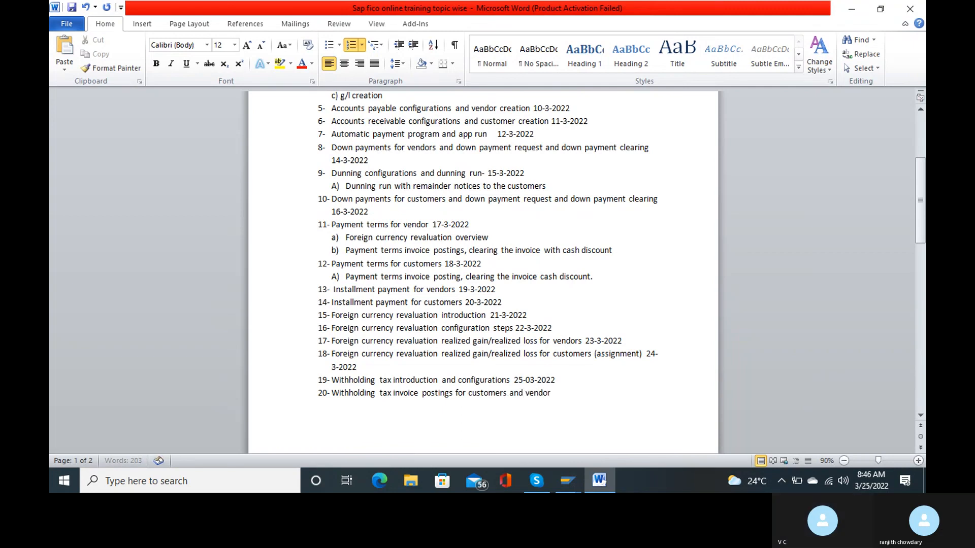
{"action": "type", "text": "s "}
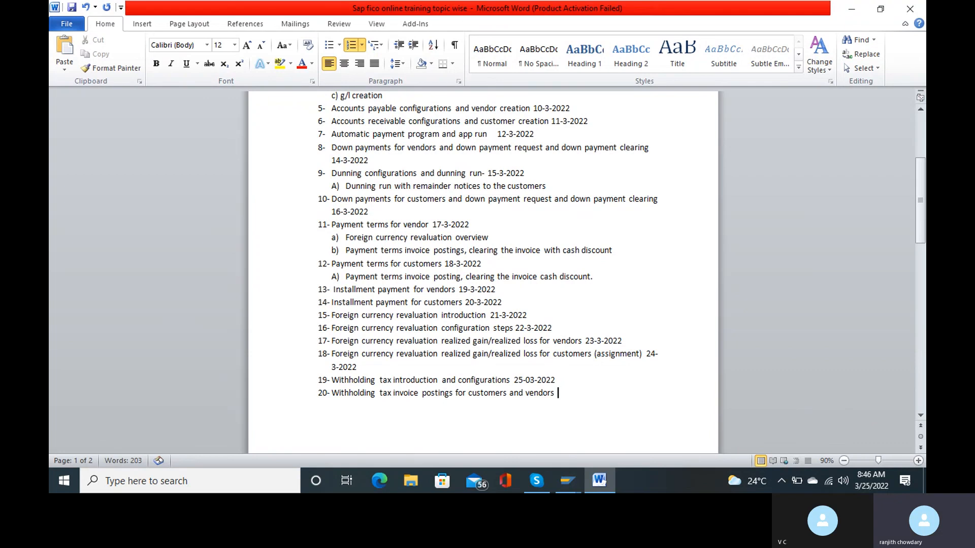
{"action": "type", "text": "26-03-2022"}
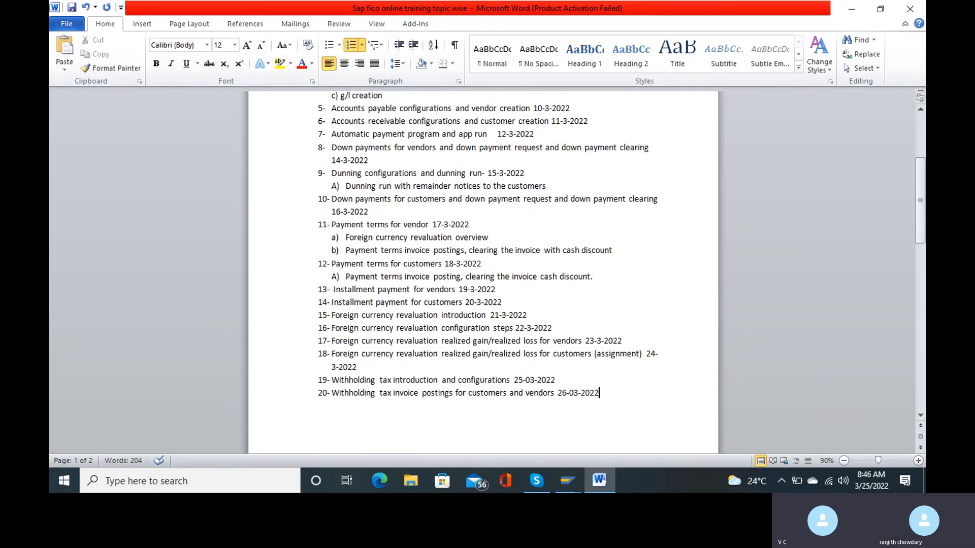
{"action": "key", "text": "Return"}
{"action": "key", "text": "ctrl+s"}
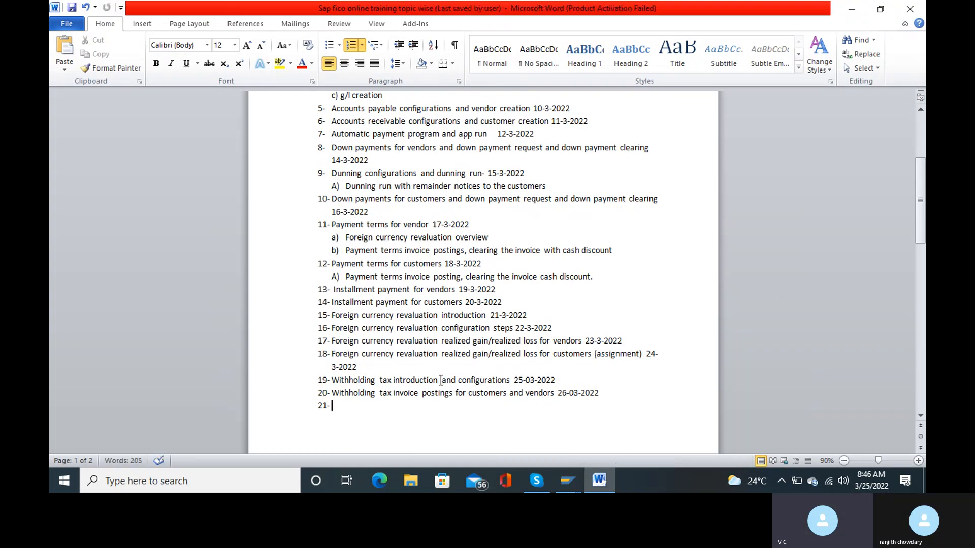